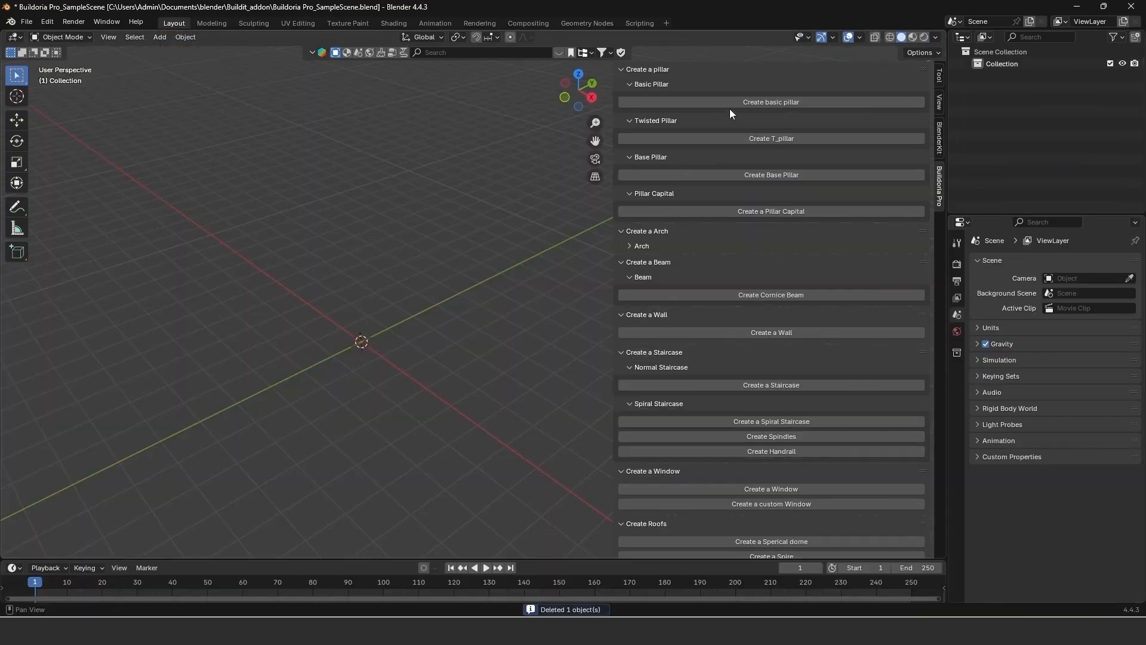
Create a basic pillar with radius 3.41 and 6 sides, and increase its height
click(730, 102)
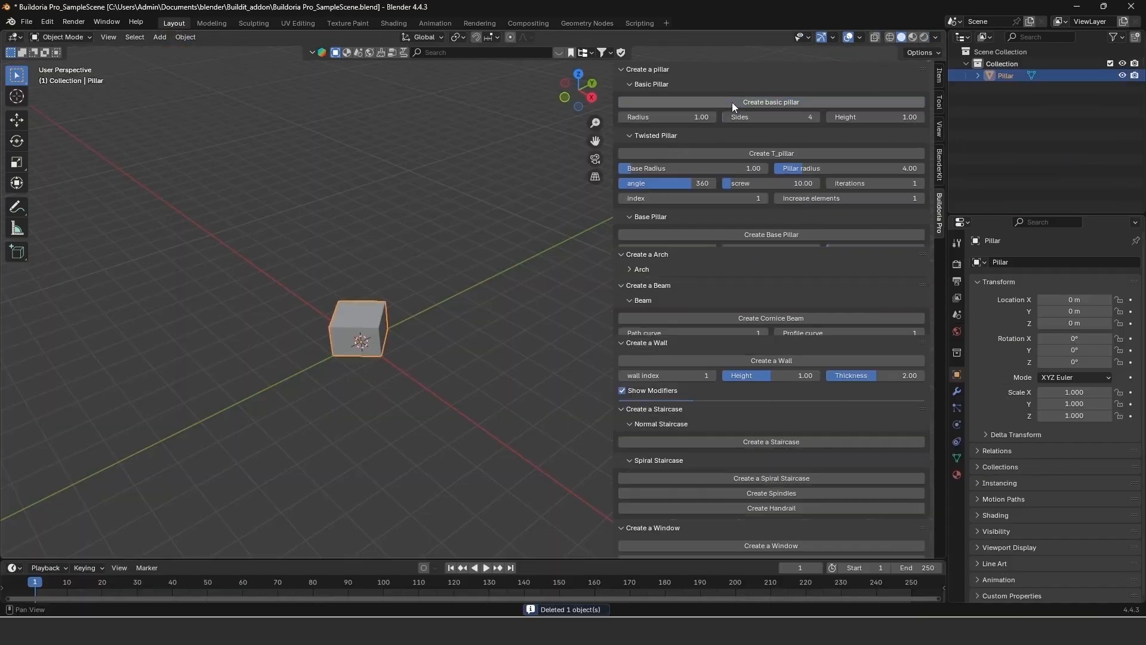
click(630, 116)
drag(629, 116, 656, 117)
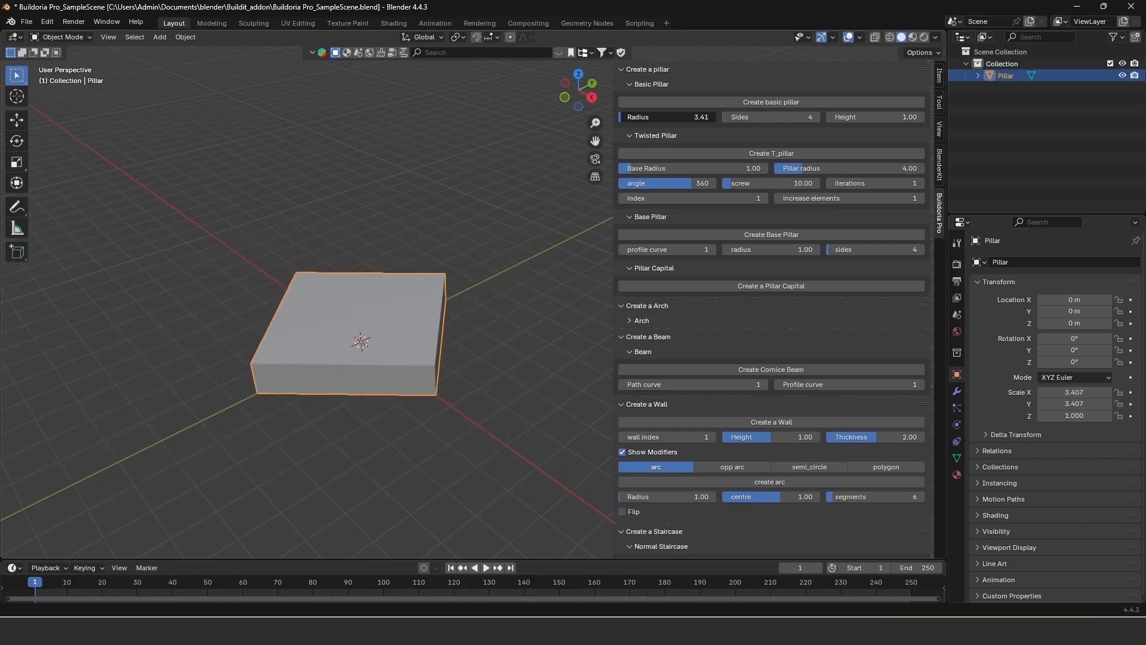
click(738, 122)
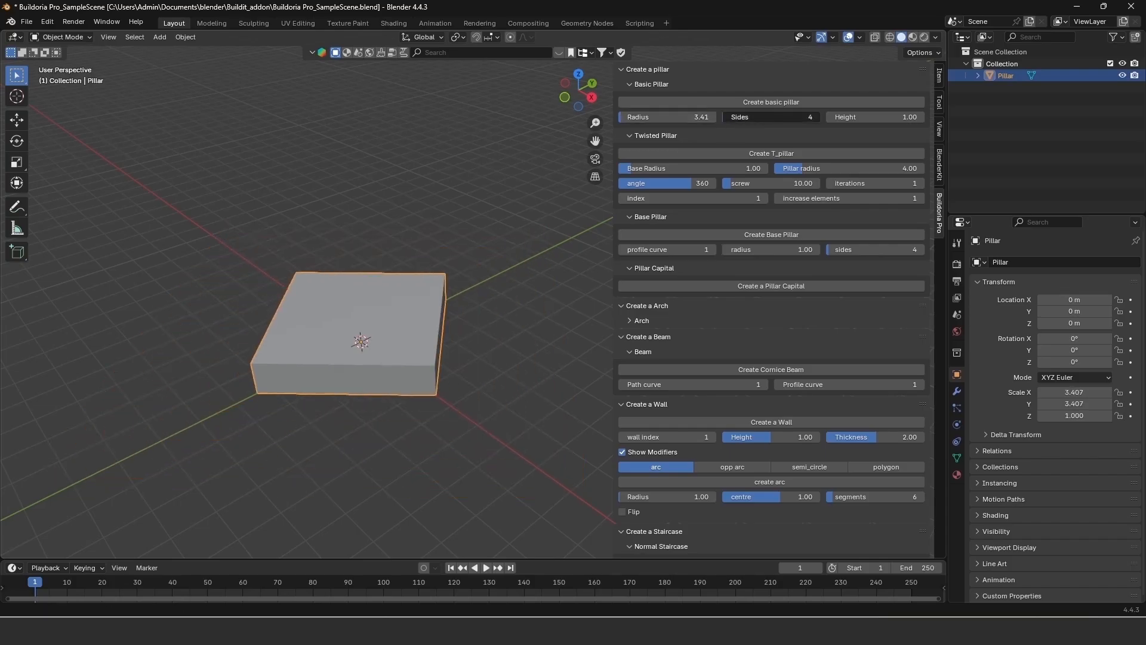
drag(737, 116, 779, 116)
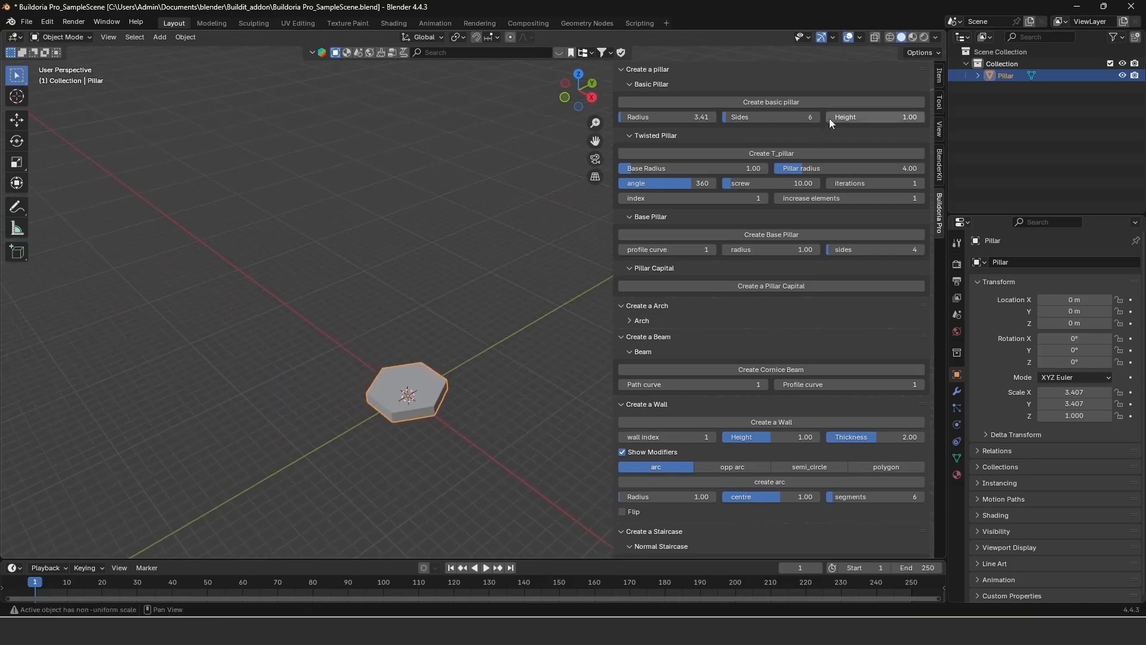
drag(829, 118, 872, 118)
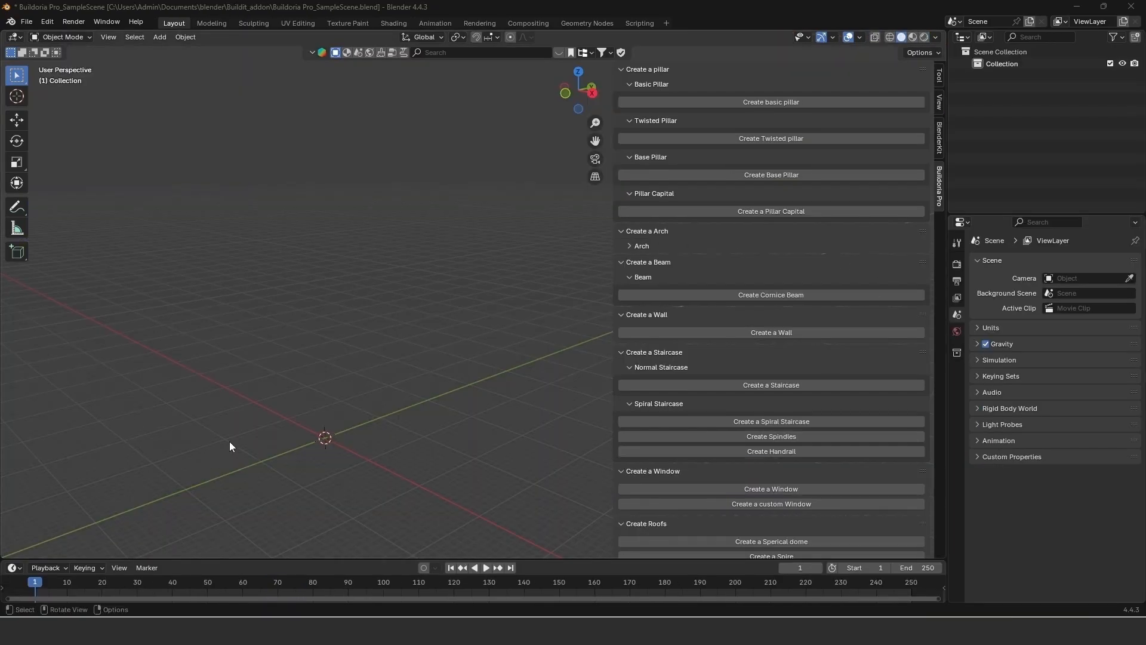
Create a twisted pillar with base radius 1.08 and pillar radius 5.41, trying a different angle and undoing that change
click(730, 141)
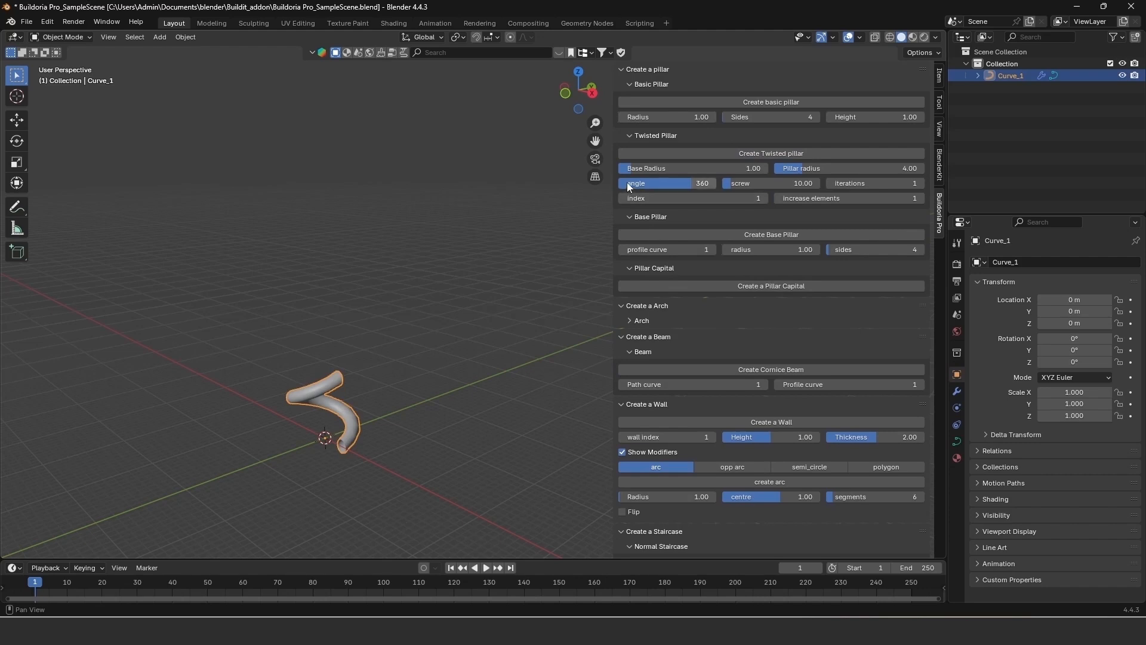
mouse_move(629, 167)
mouse_down()
mouse_move(663, 167)
mouse_move(632, 167)
mouse_up()
mouse_move(800, 168)
mouse_down()
mouse_move(865, 168)
mouse_move(800, 167)
mouse_move(813, 168)
mouse_up()
drag(680, 184, 754, 185)
key(ctrl+z)
Set the twisted pillar's iterations to 3 and try other values for its index
click(847, 182)
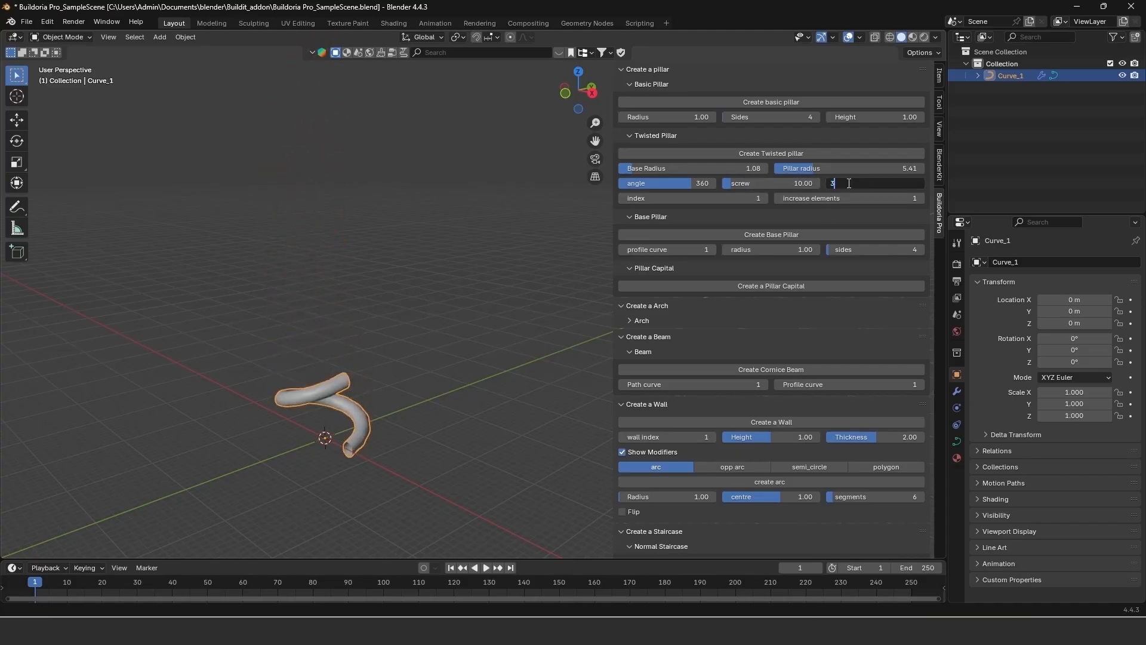
text(3)
key(Return)
drag(631, 197, 767, 198)
Increase the twisted pillar's elements to 4 and adjust the base radius of one strand
click(830, 197)
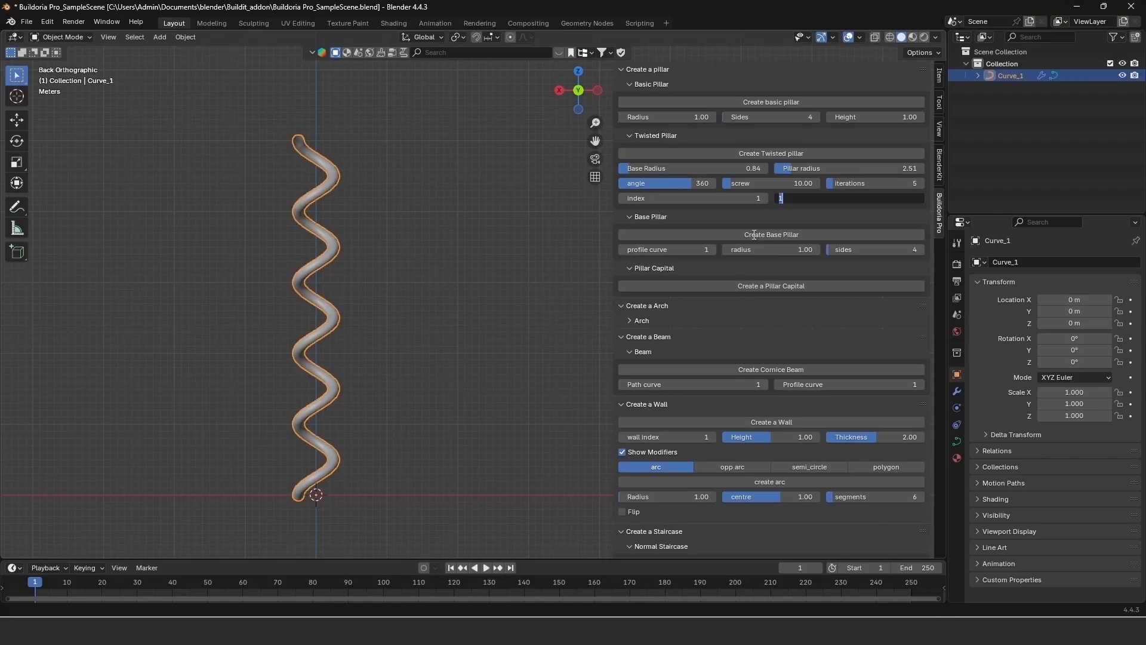
text(4)
key(Return)
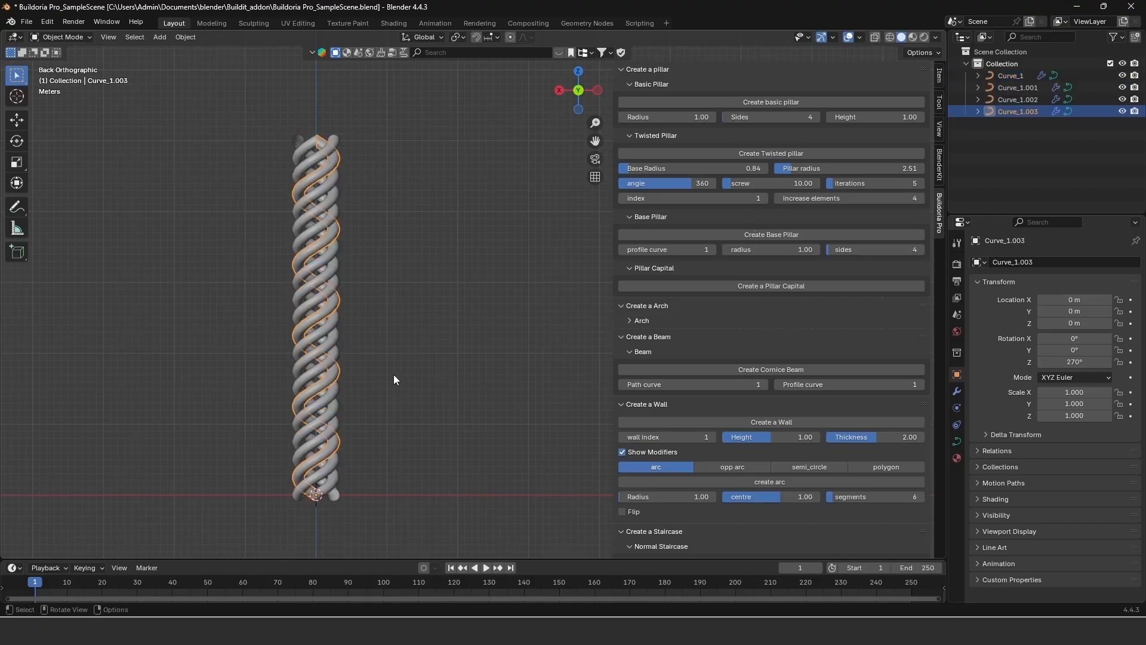
click(291, 334)
drag(693, 169, 709, 169)
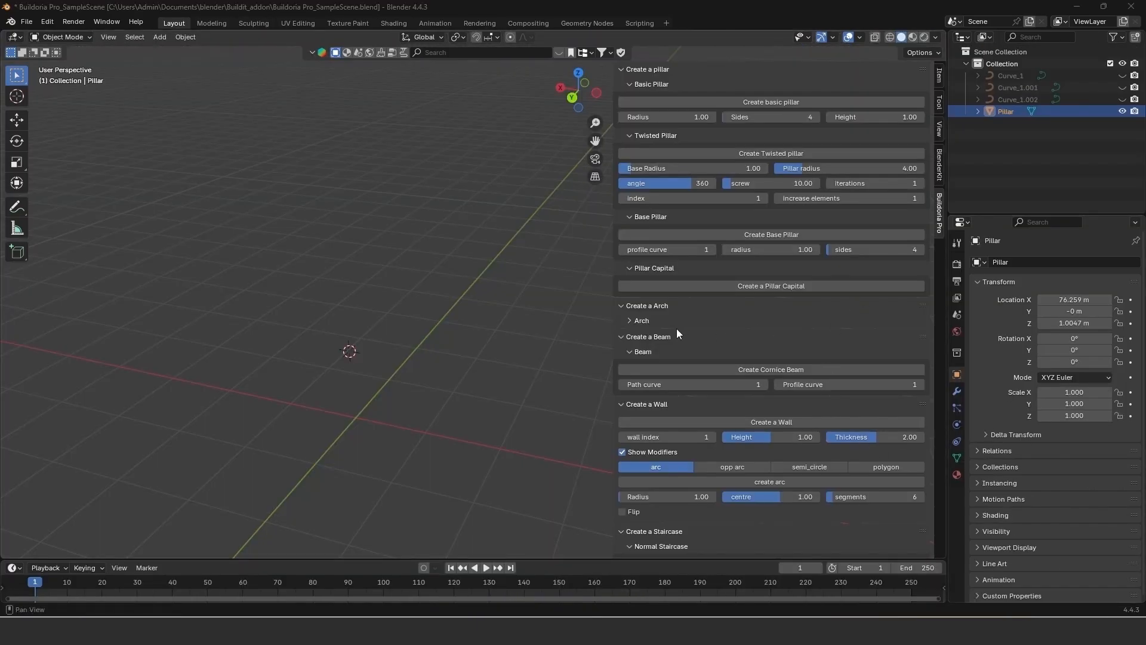
Create a base pillar, try its profile curves, set its radius to 3.41, and vary its number of sides
click(770, 234)
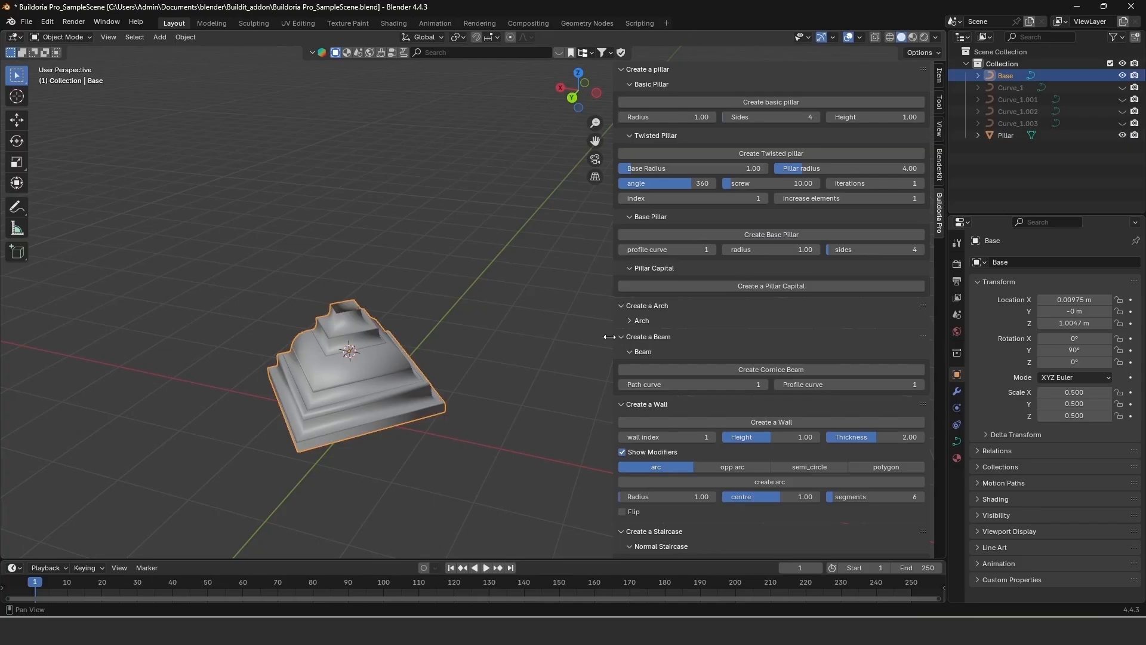
drag(630, 252, 717, 271)
drag(732, 249, 747, 291)
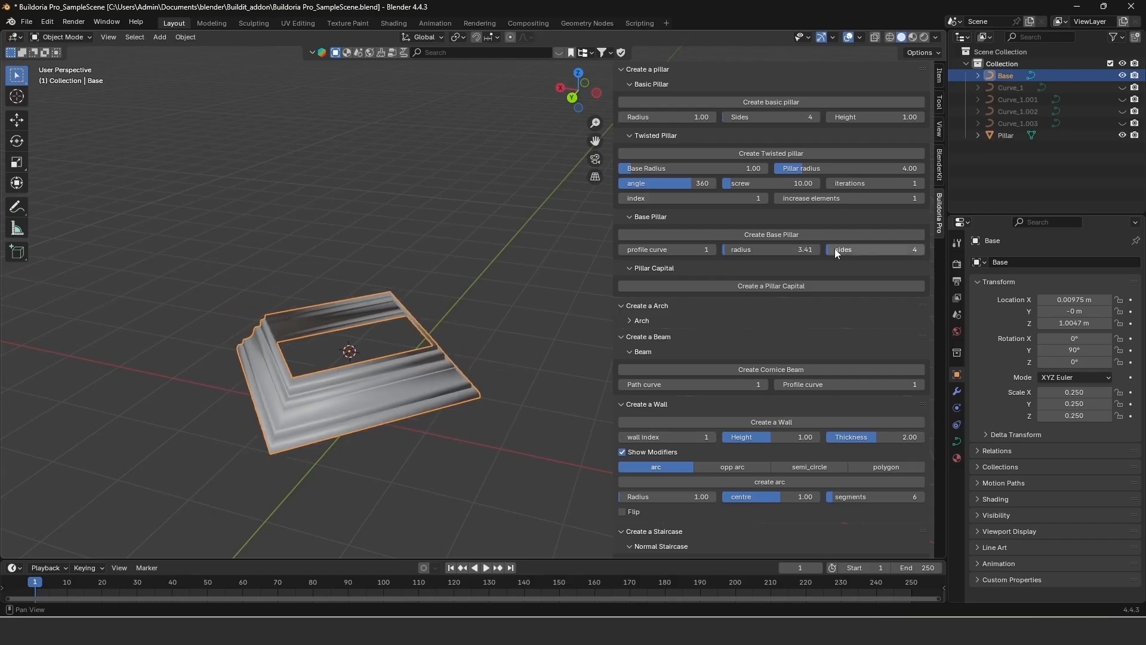
drag(834, 252, 839, 301)
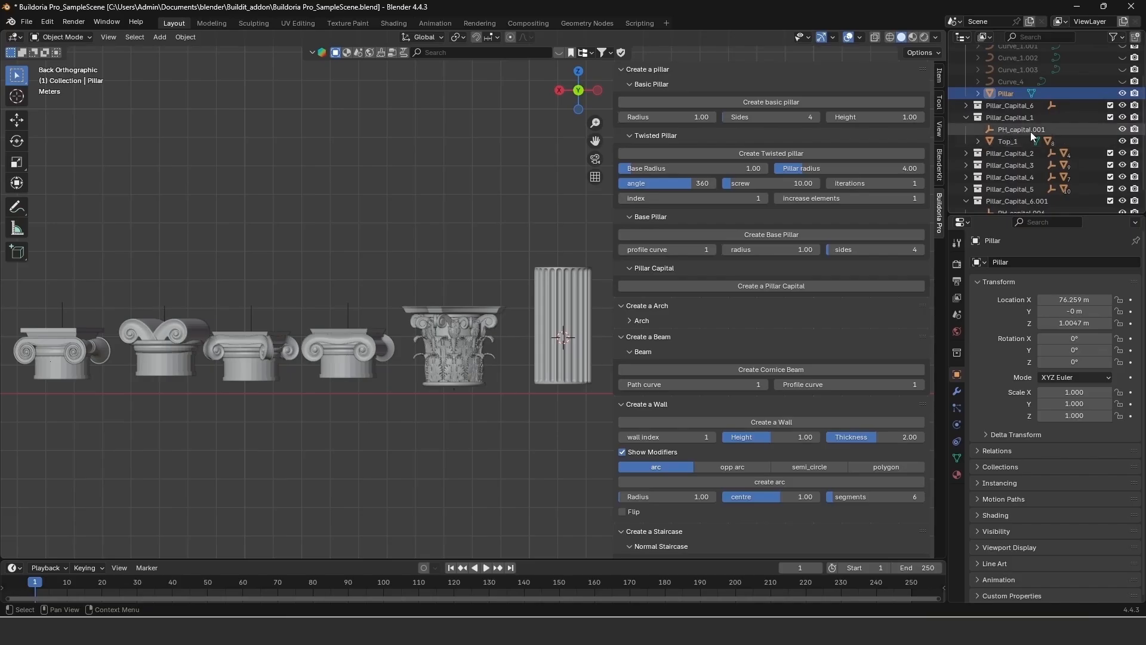
Expand the Top_1 capital's parts in the scene hierarchy and open the pillar capital's index for editing
click(977, 141)
scroll(990, 143, down, 2)
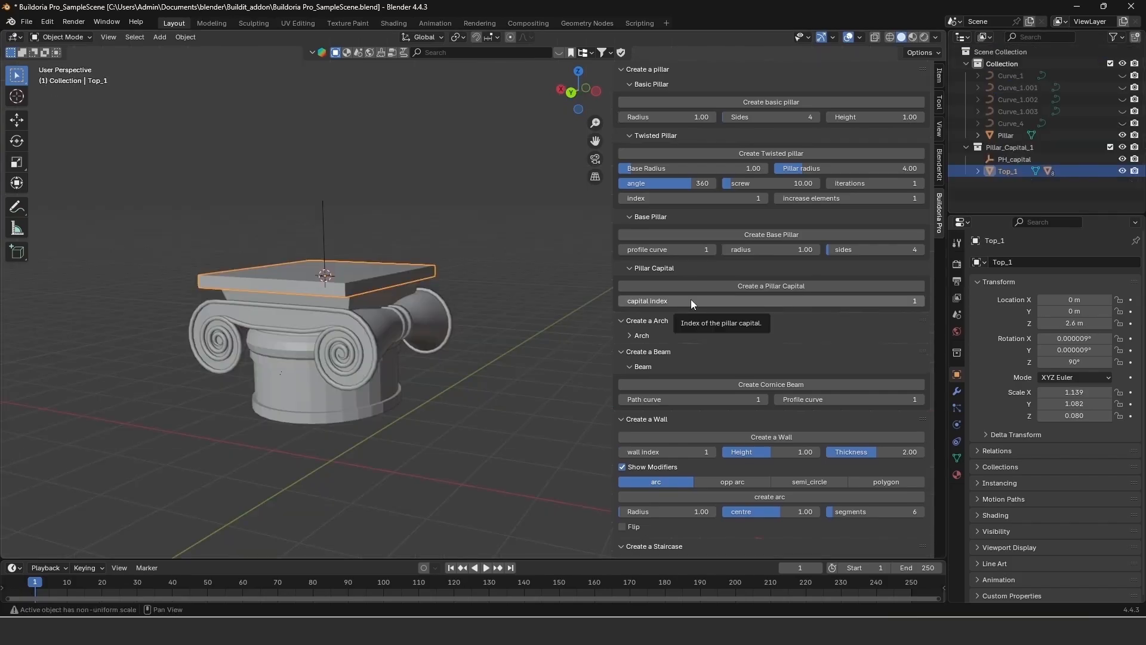
click(691, 301)
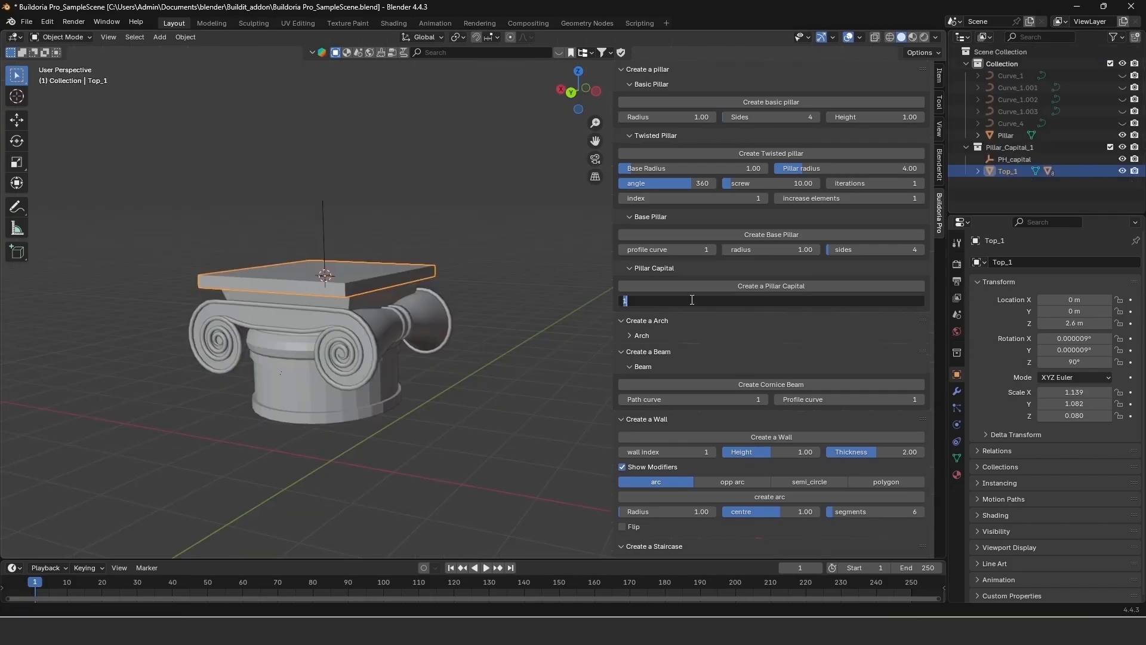
key(Return)
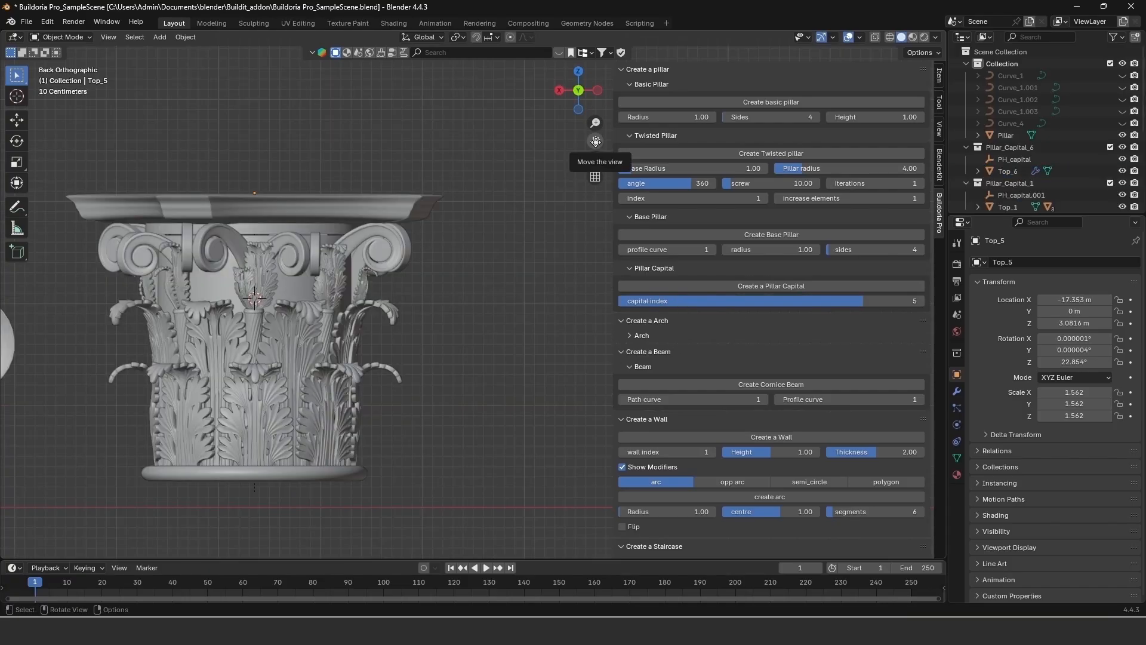
drag(595, 140, 1075, 156)
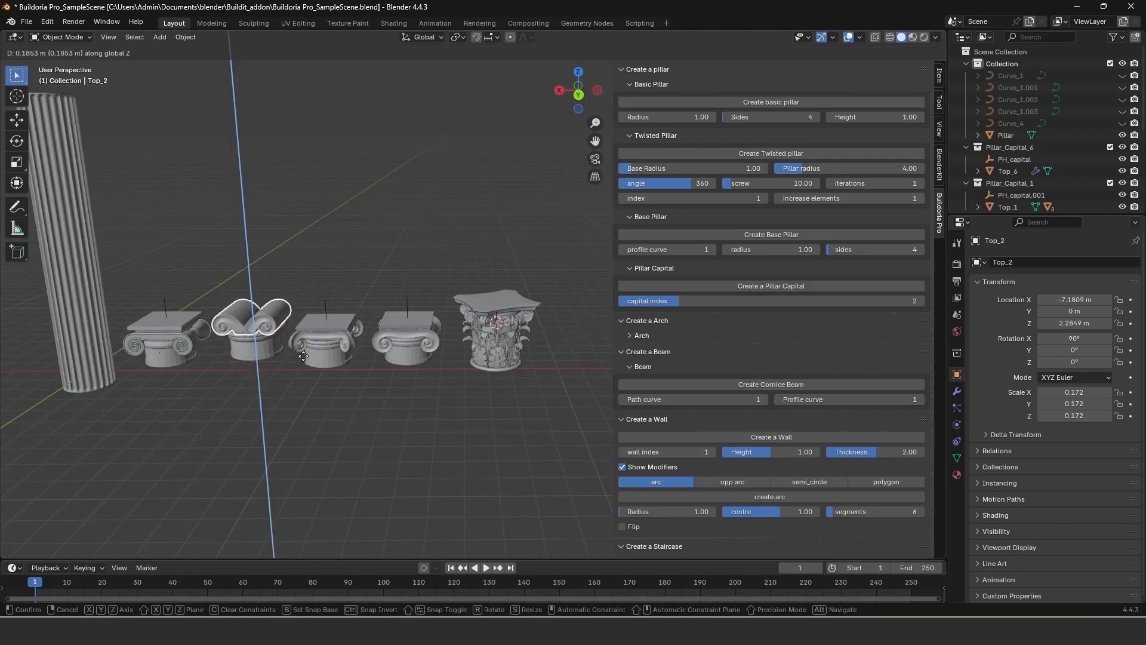
Try to move the Top_2 capital along its local Z axis
key(z)
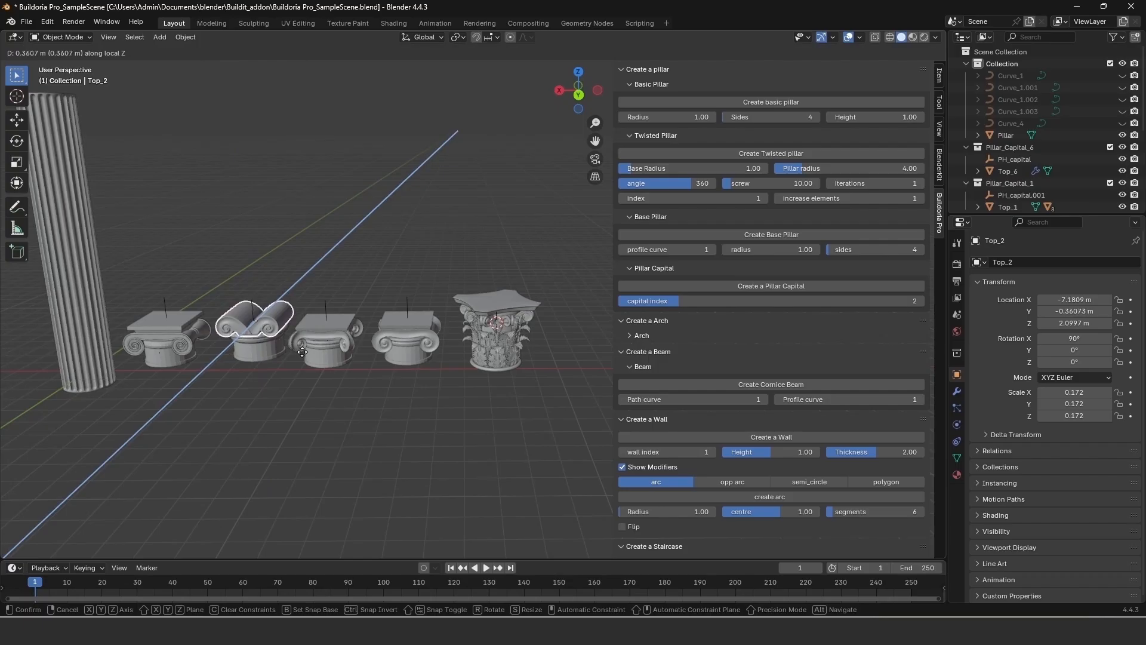
click(302, 355)
key(ctrl+z)
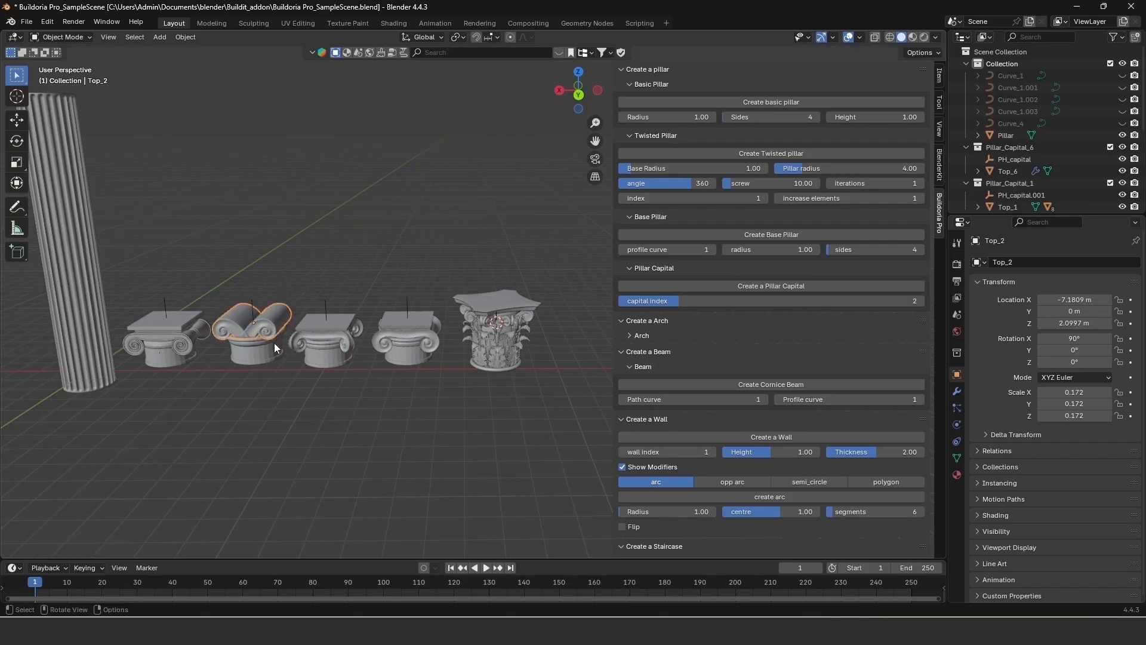
Rotate the Top_2 capital clockwise about the global Z axis
key(r)
key(z)
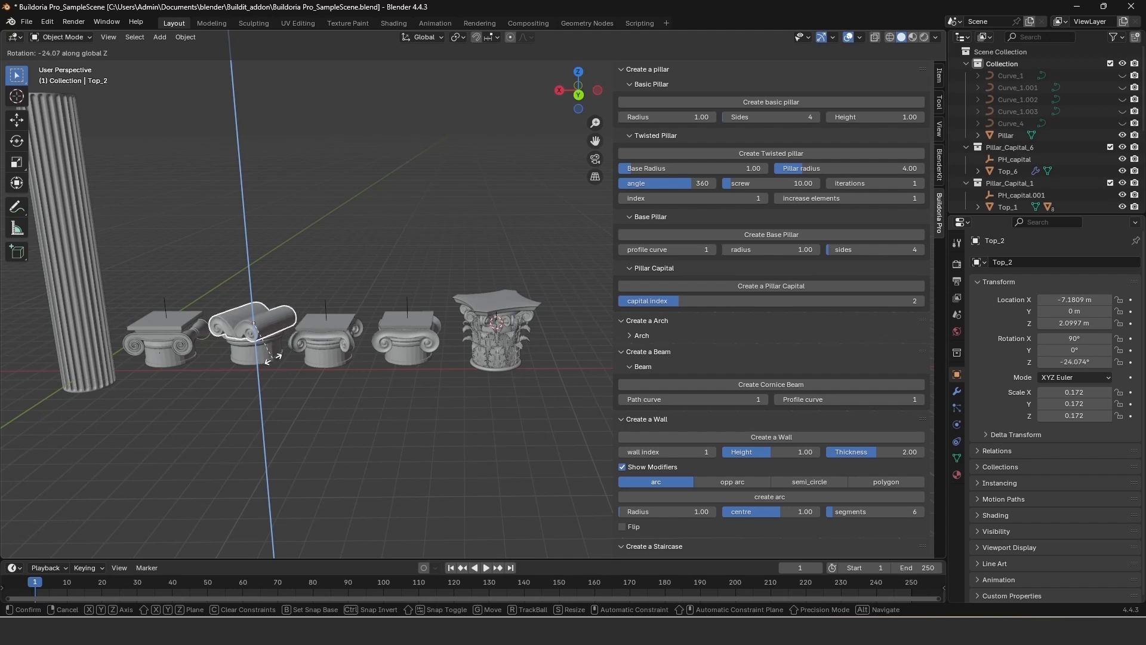
click(311, 337)
Rotate the Top_3 capital by about -22.5° around the global Z axis
click(336, 324)
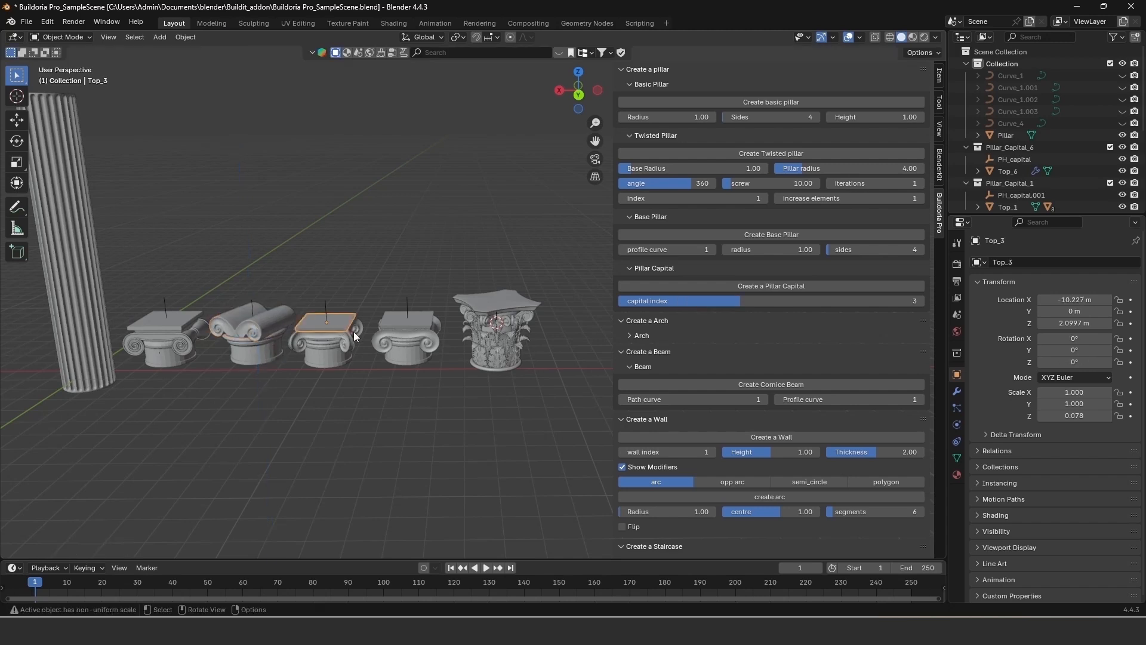
key(r)
key(z)
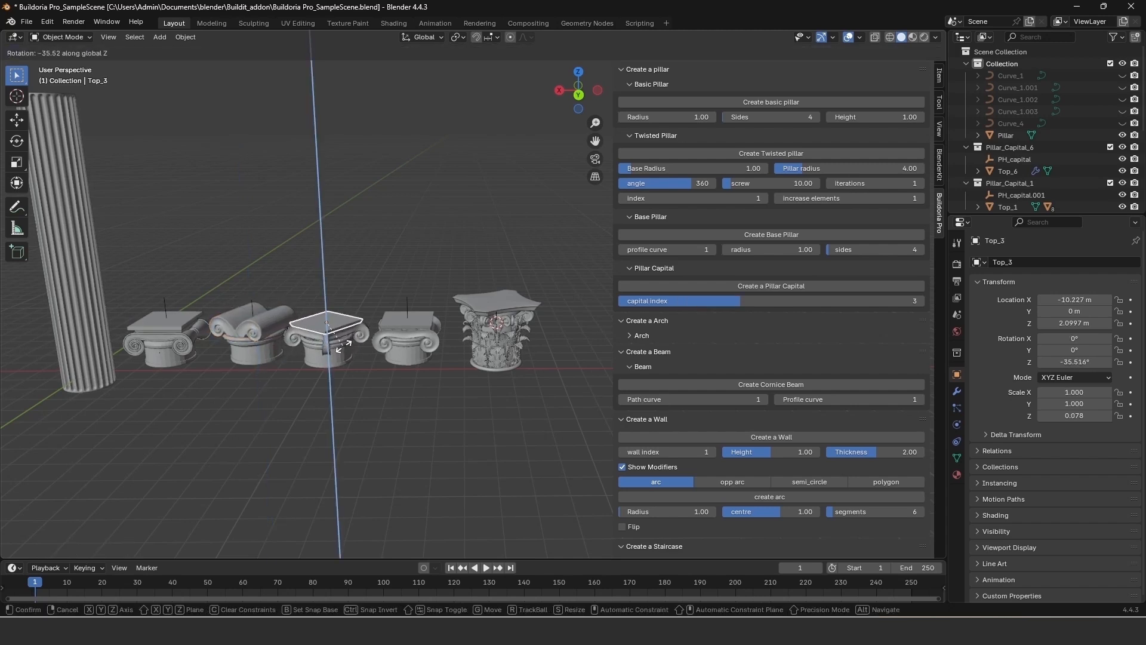
click(414, 316)
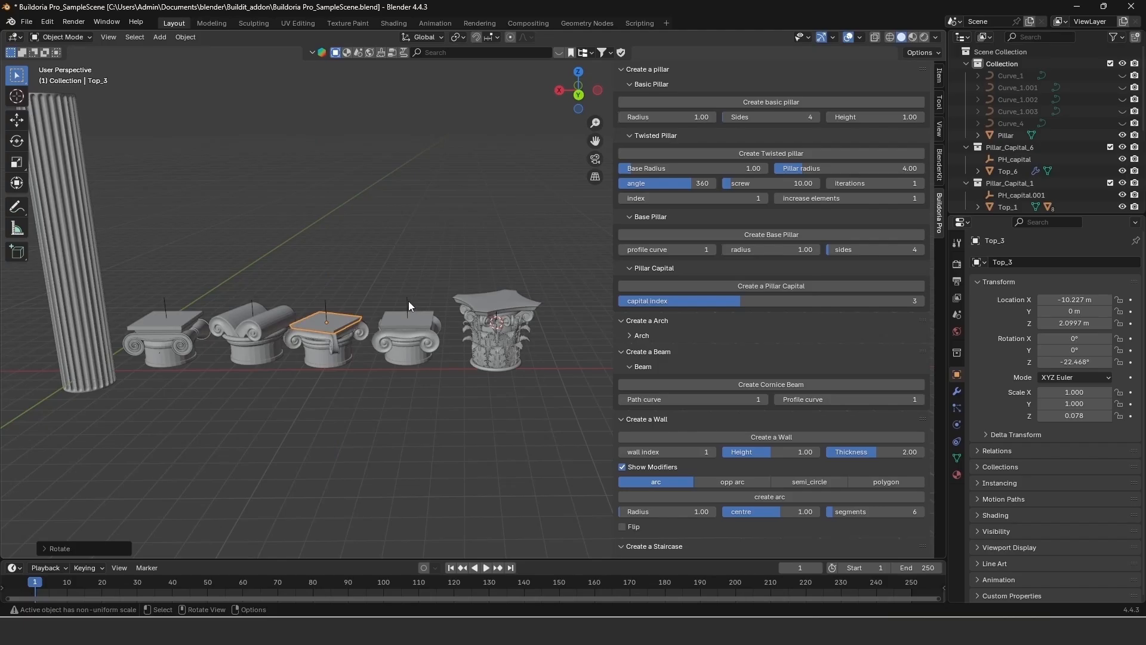
Try rotating the fourth capital's empty, PH_capital.004, around the global Z axis
click(415, 322)
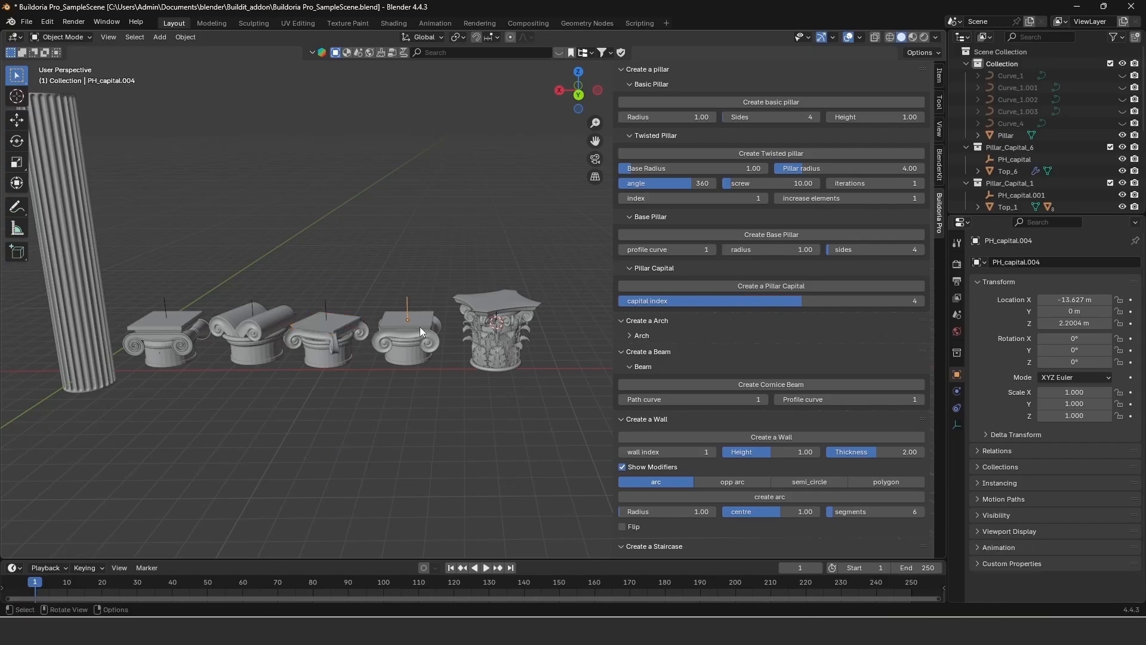
key(r)
key(z)
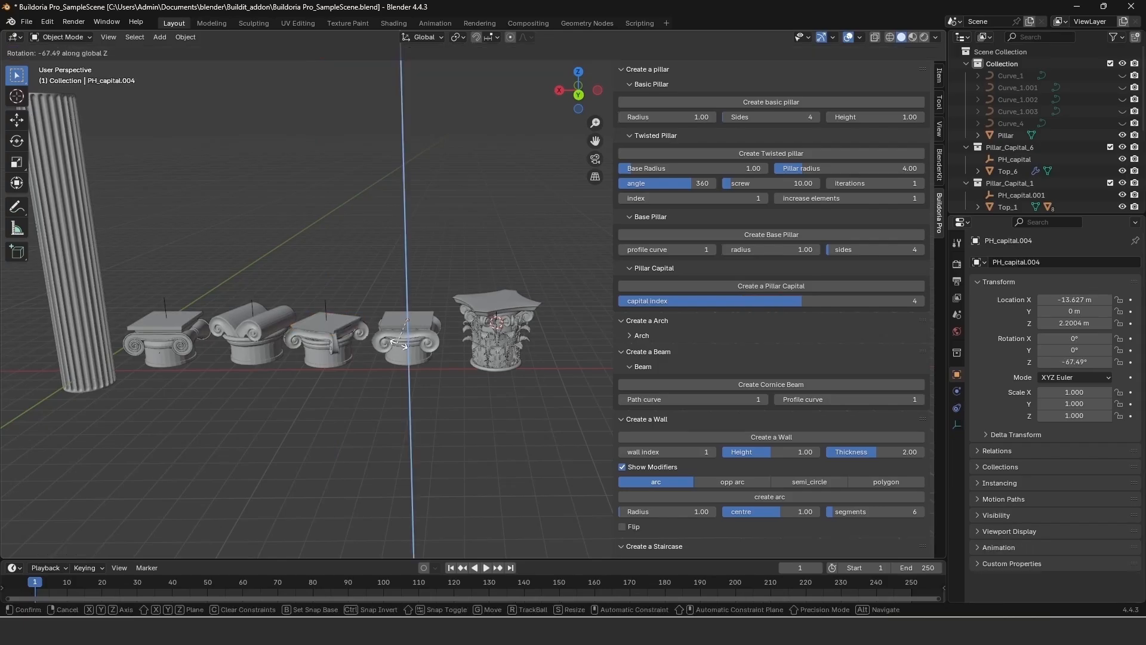
click(409, 329)
Rotate the Top_4 slab of the fourth capital around the global Z axis
click(413, 321)
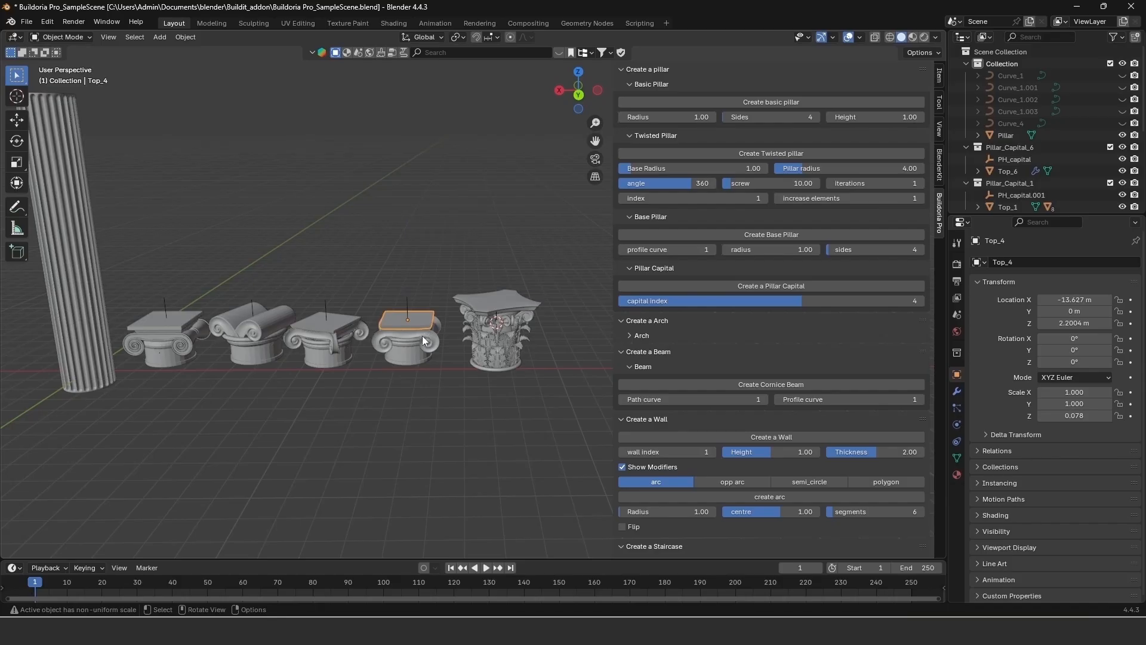
key(r)
key(z)
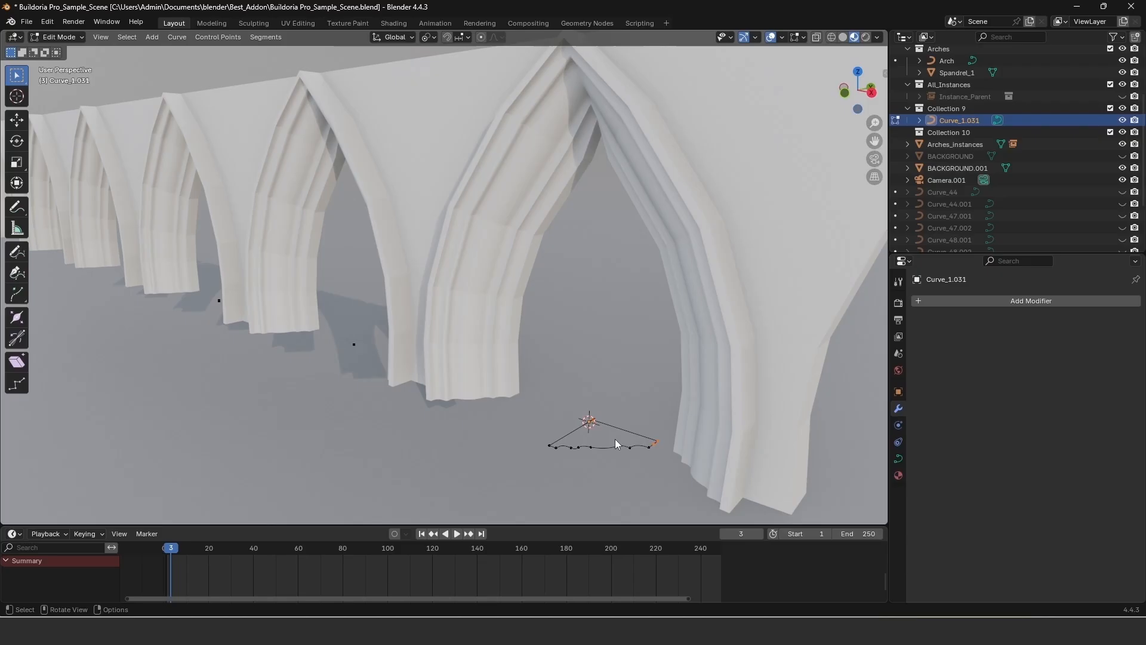
Move the selected control point of the arch profile curve Curve_1.031 along the Y axis
key(g)
key(y)
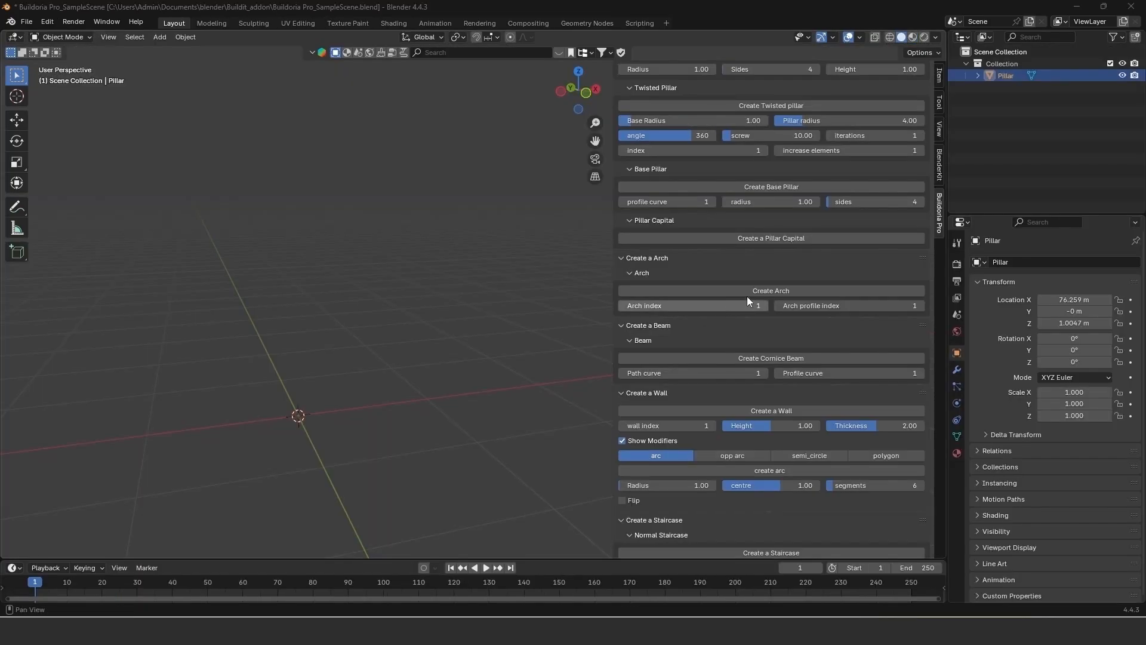
Create an arch, set its arch index to 2, and try other arch profile index values
click(747, 292)
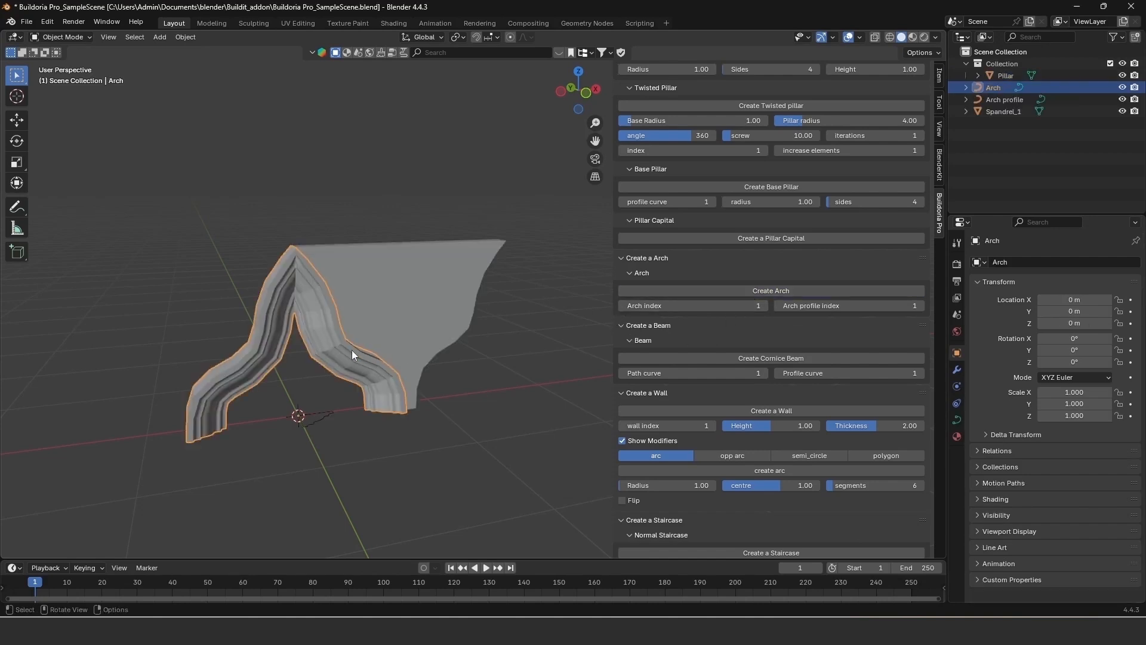
click(642, 307)
mouse_move(642, 306)
mouse_down()
mouse_move(803, 306)
mouse_move(660, 306)
mouse_up()
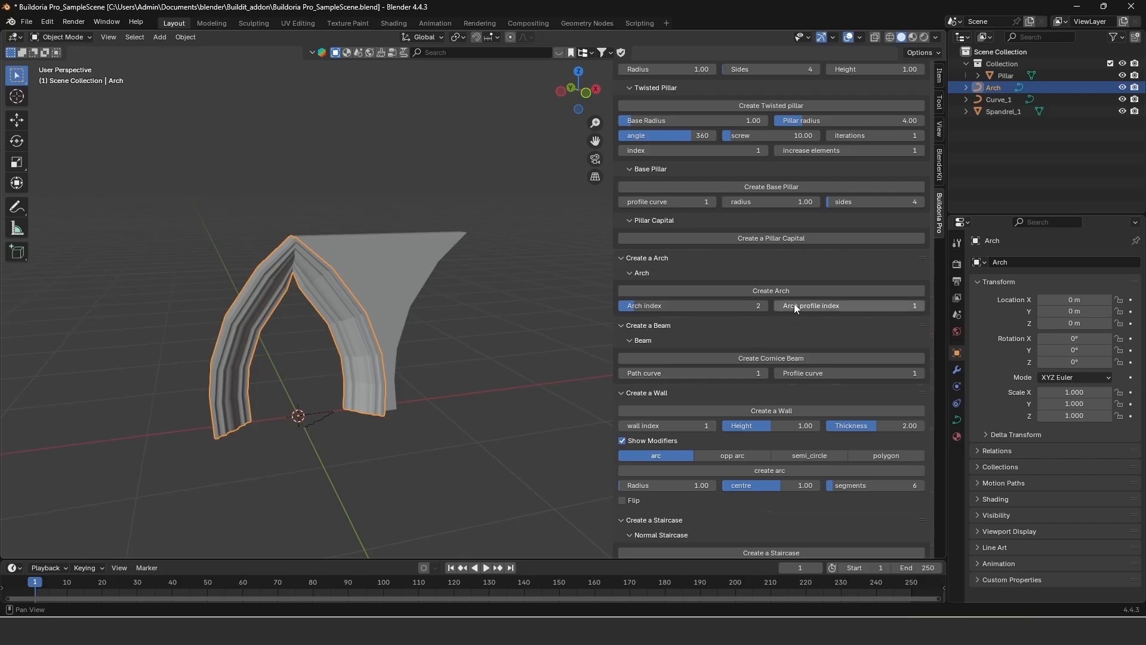
drag(794, 304, 1026, 303)
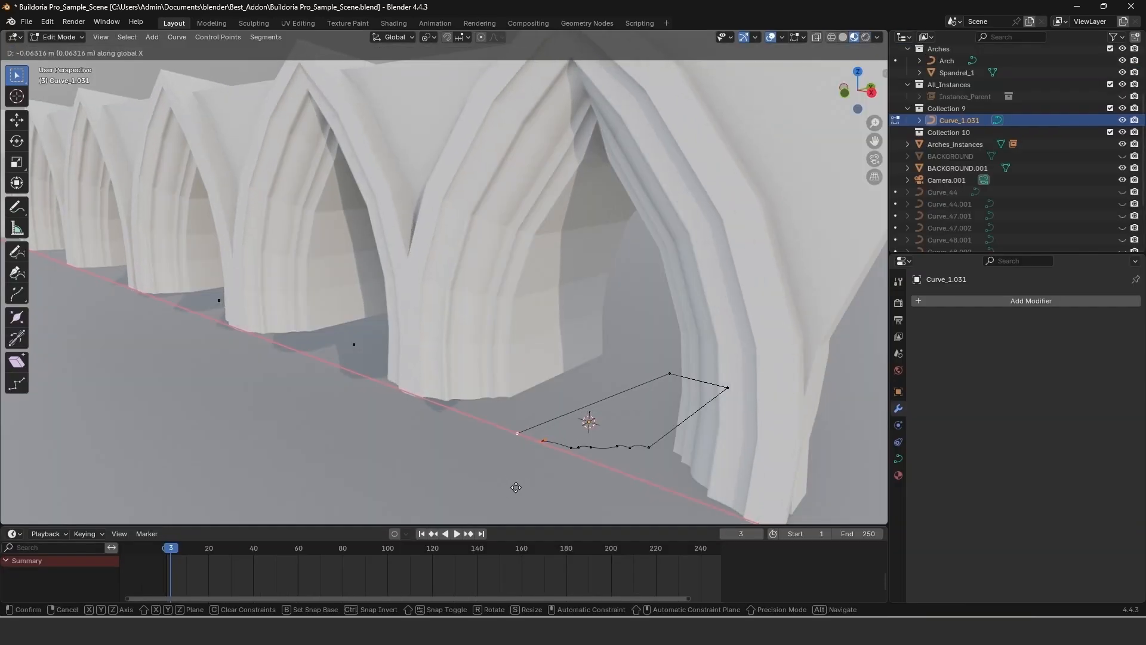
Reshape profile curve Curve_1.031 by moving its front-left point about 0.037 m and its right-side points about -0.008 m along X, and select the Arch
drag(516, 487, 532, 478)
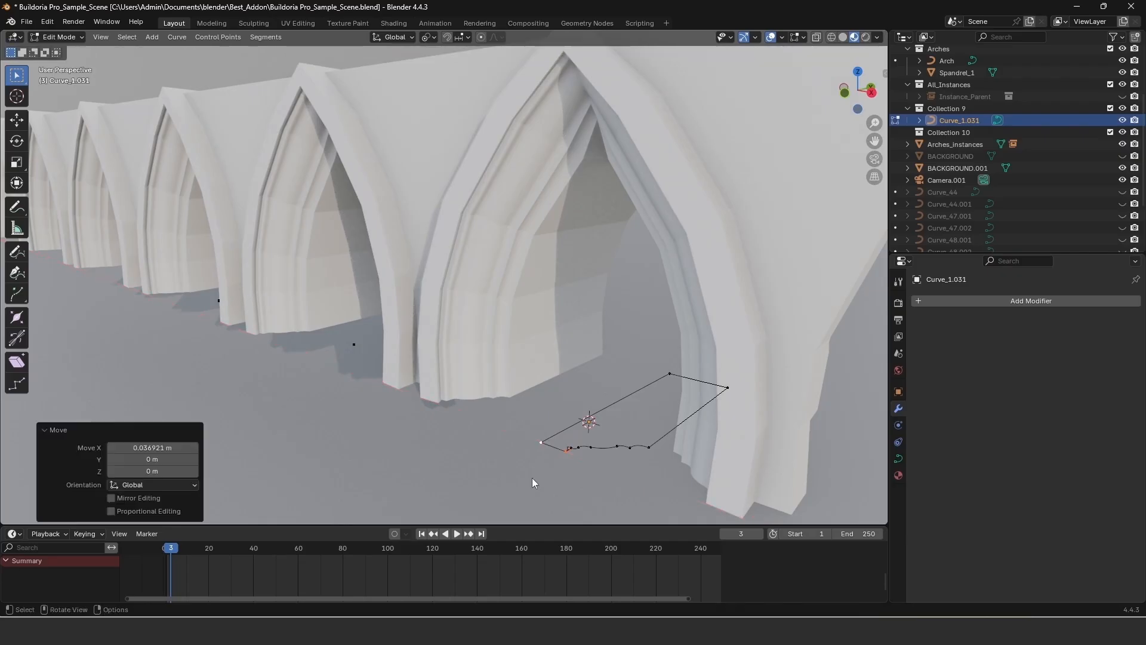
click(649, 445)
drag(714, 379, 738, 401)
key(g)
key(x)
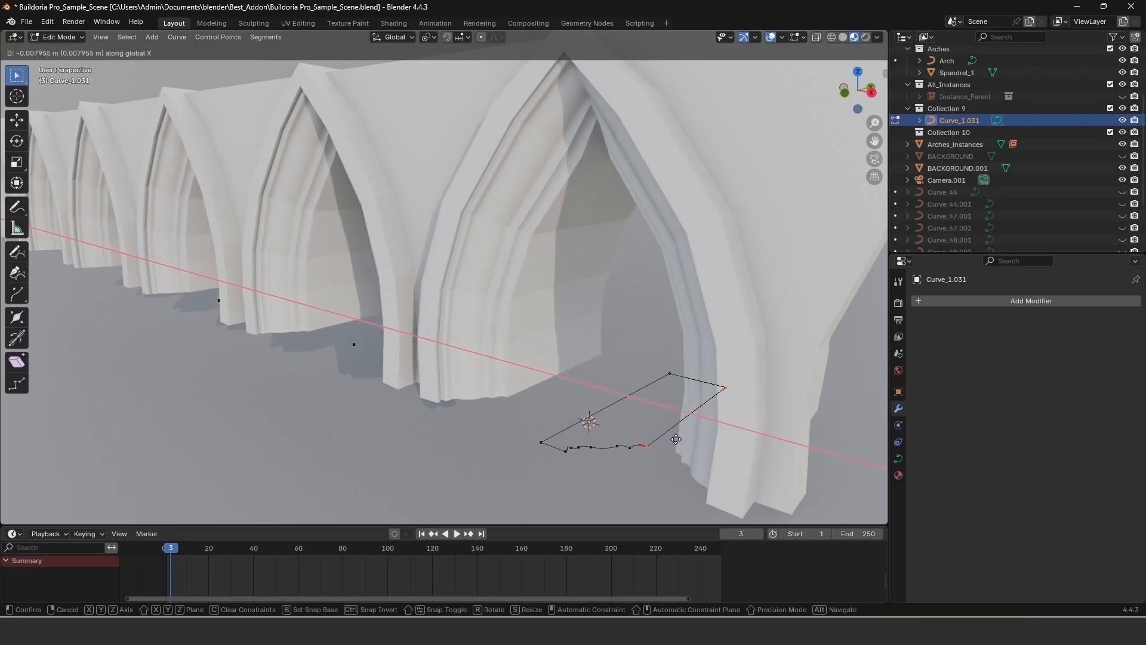
click(677, 441)
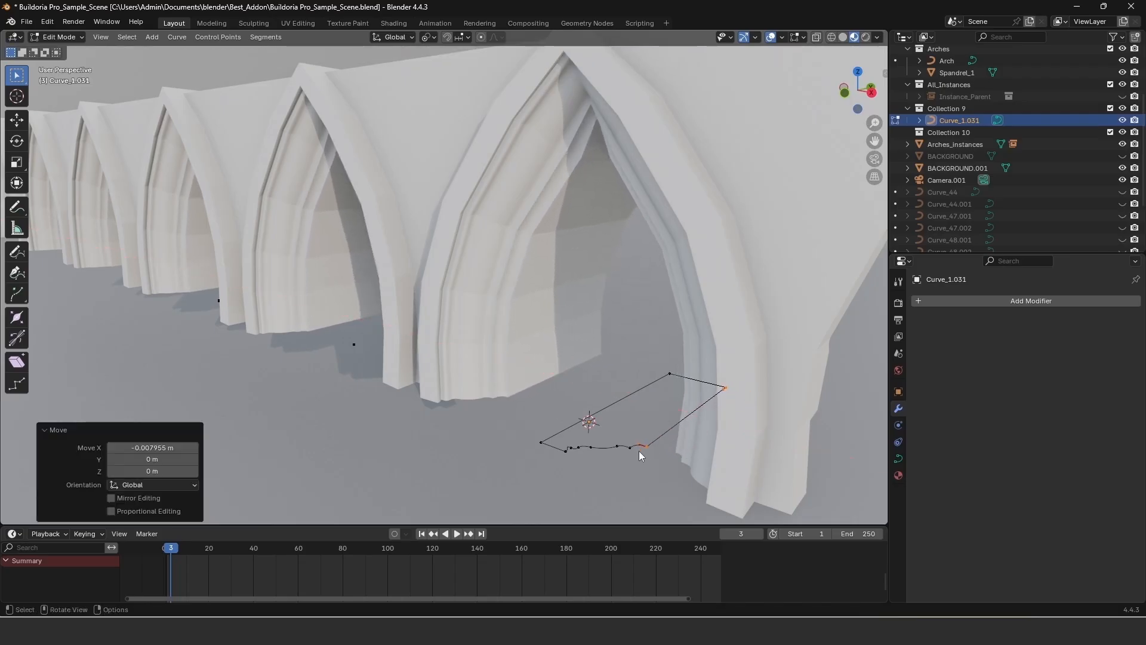
key(Tab)
click(521, 346)
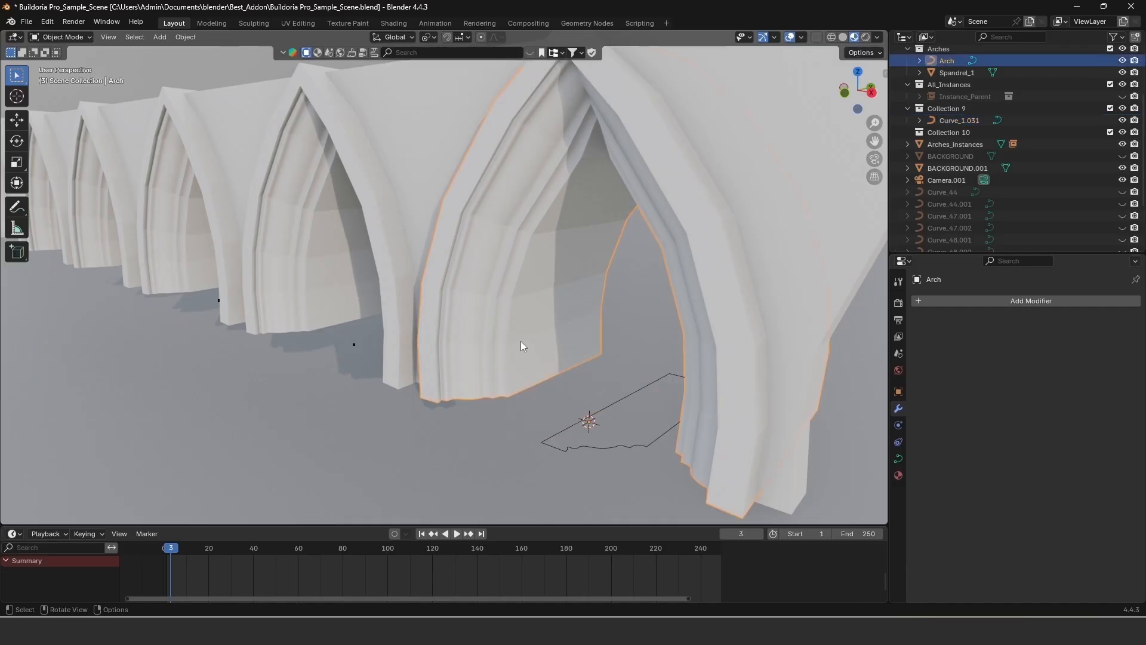
Select the bottom end points of the Arch curve and move them along the Z axis
key(Tab)
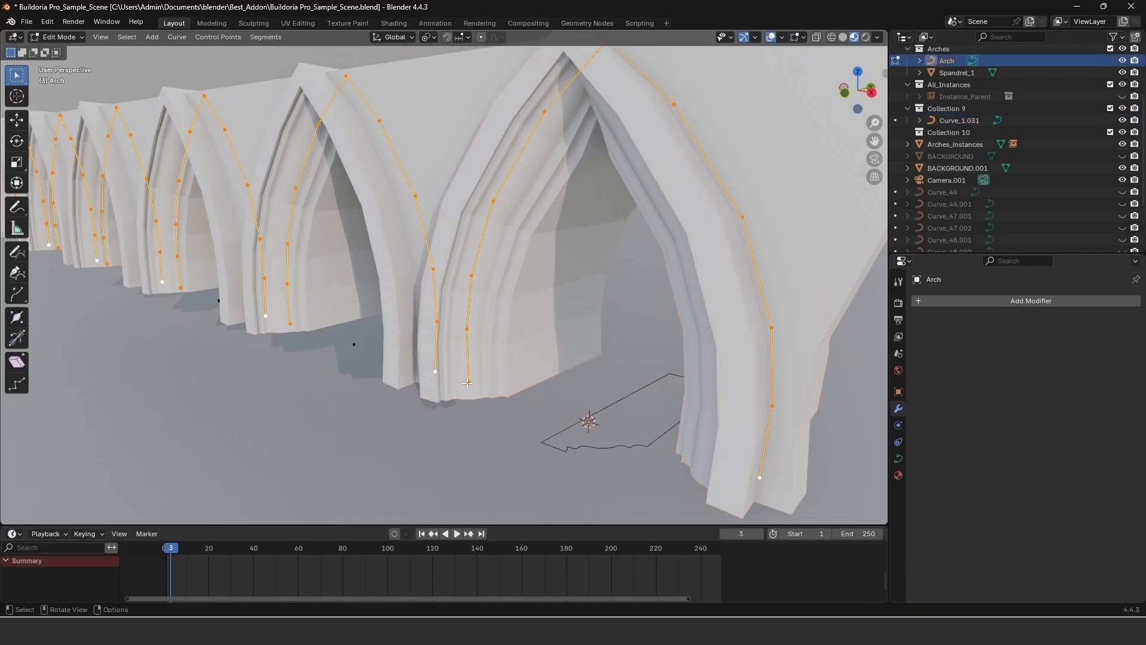
key(alt+a)
drag(751, 460, 768, 488)
key(g)
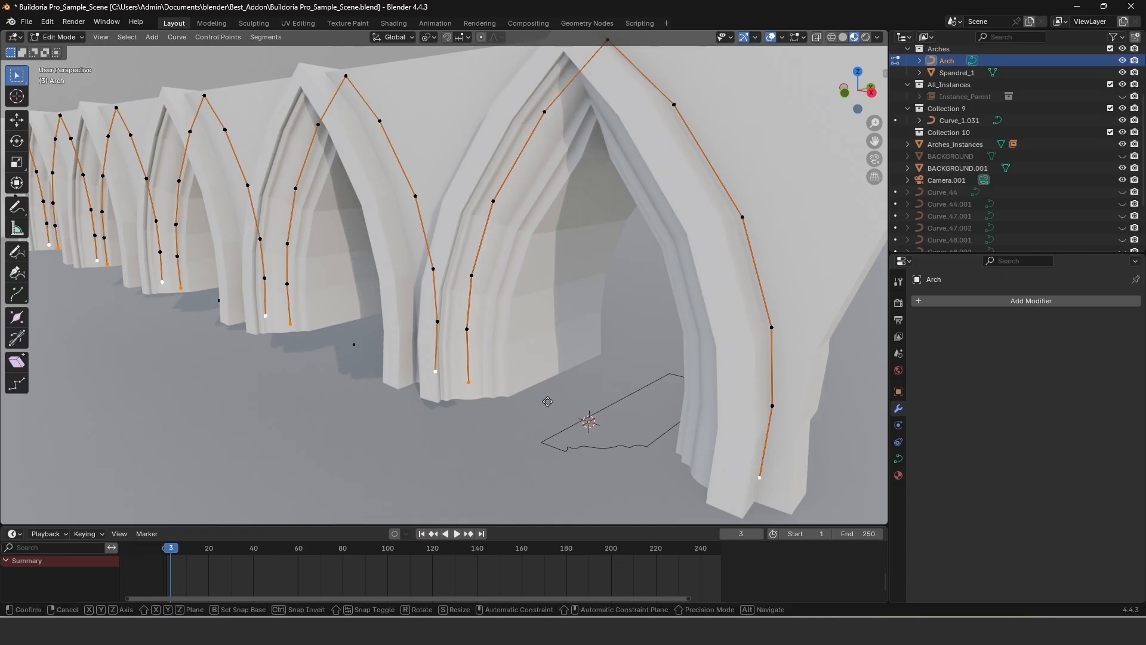
key(z)
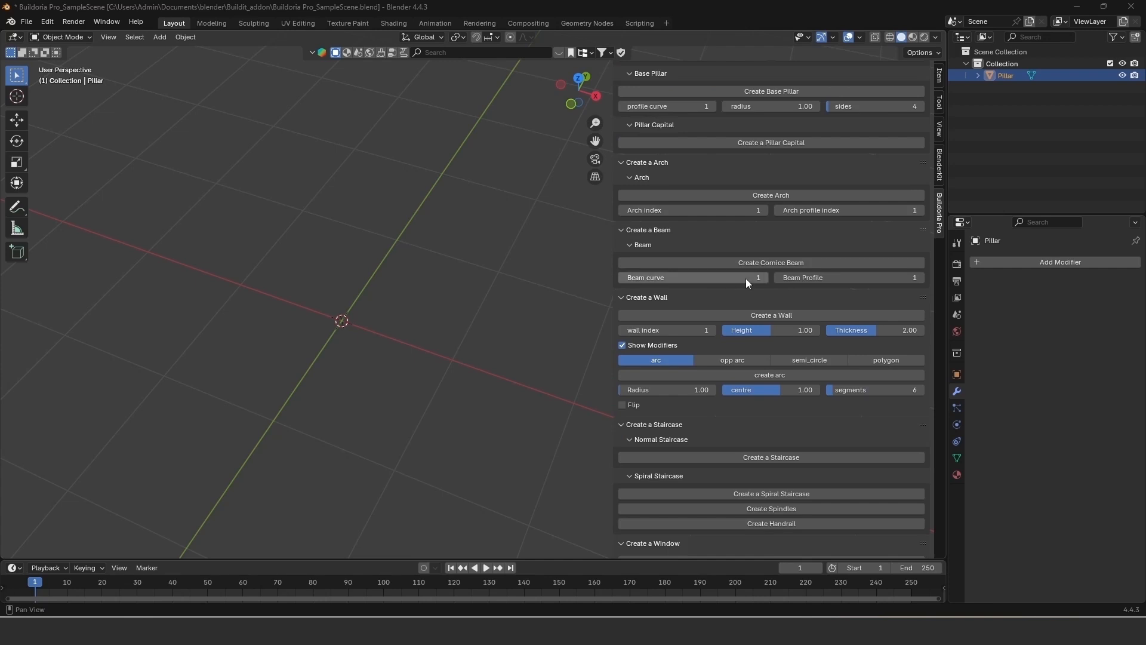
Create a cornice beam, set its beam curve to 2, and try other beam profile values
click(747, 262)
scroll(397, 386, down, 5)
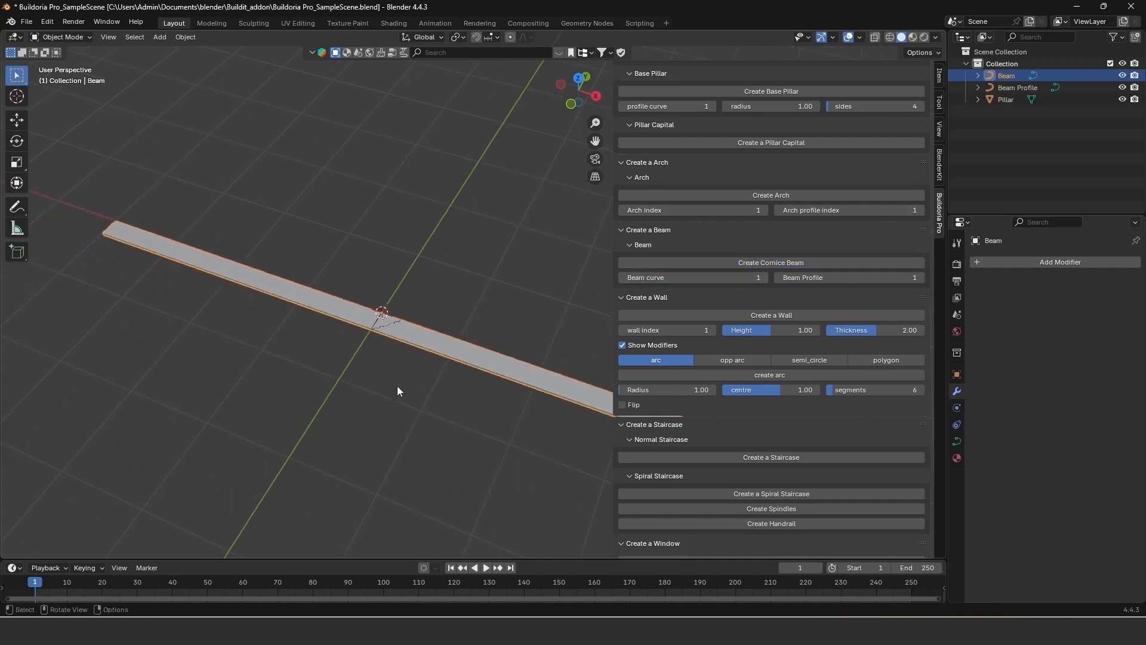
middle_drag(420, 381, 335, 395)
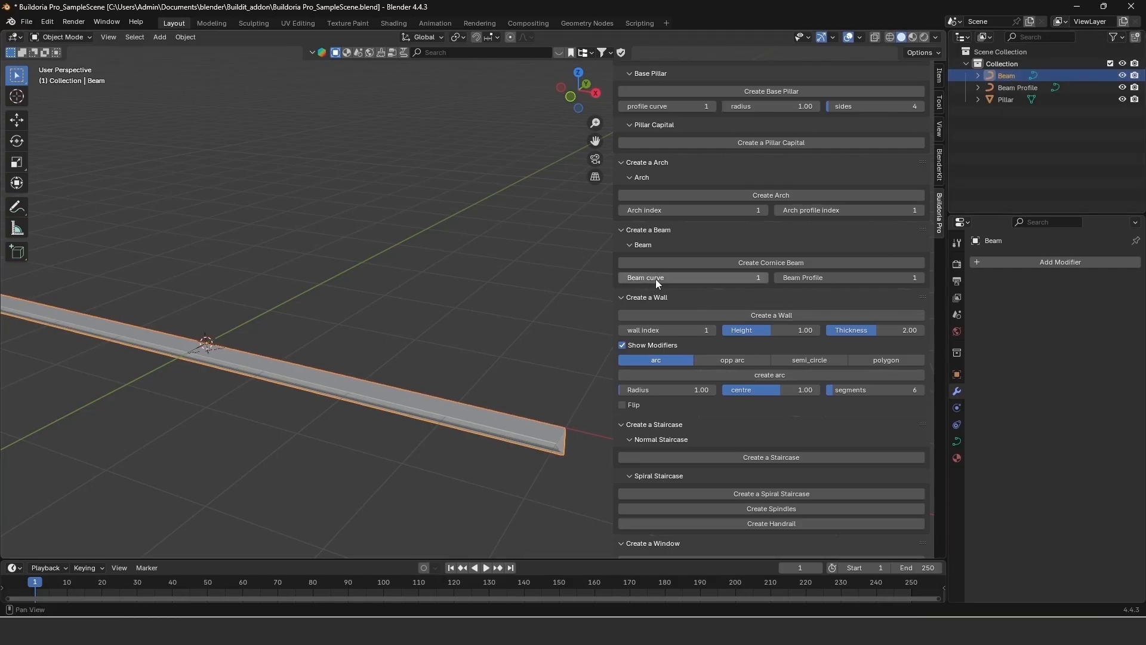
drag(656, 278, 692, 278)
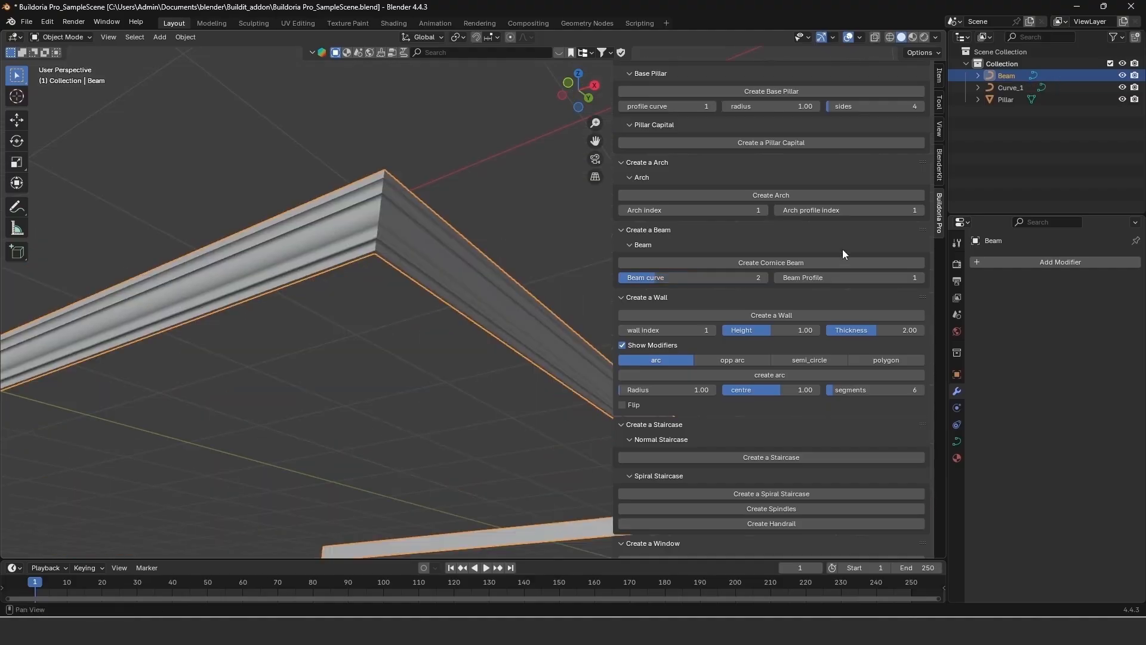
drag(784, 280, 809, 280)
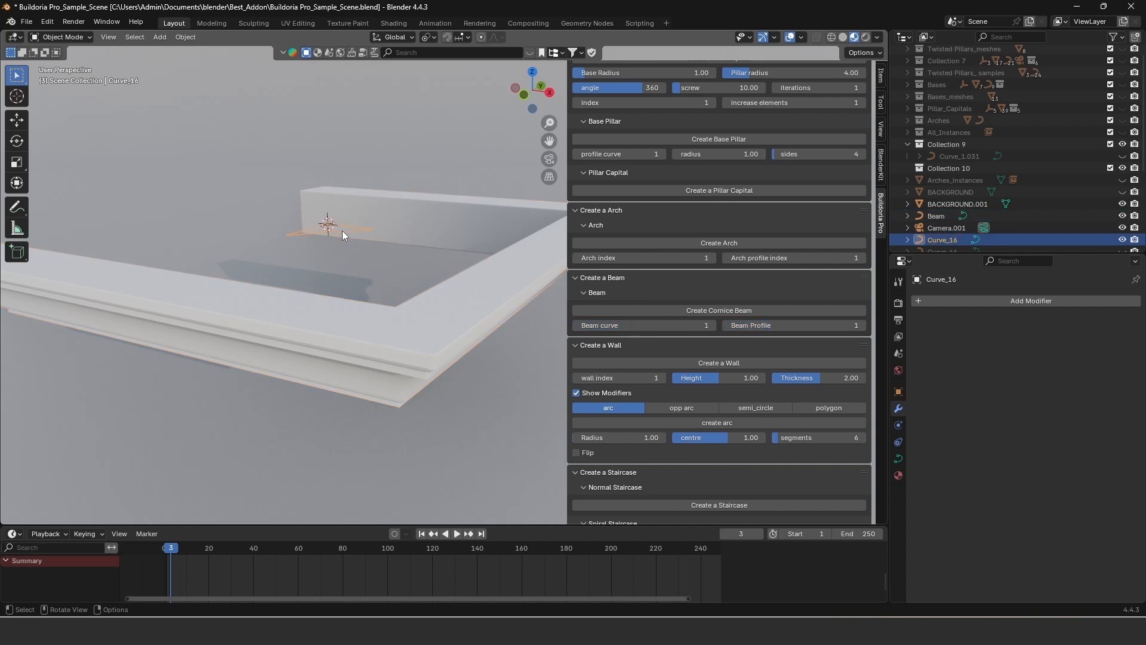
Move the right-side points of beam profile curve Curve_16 about -0.088 m along the X axis
key(Tab)
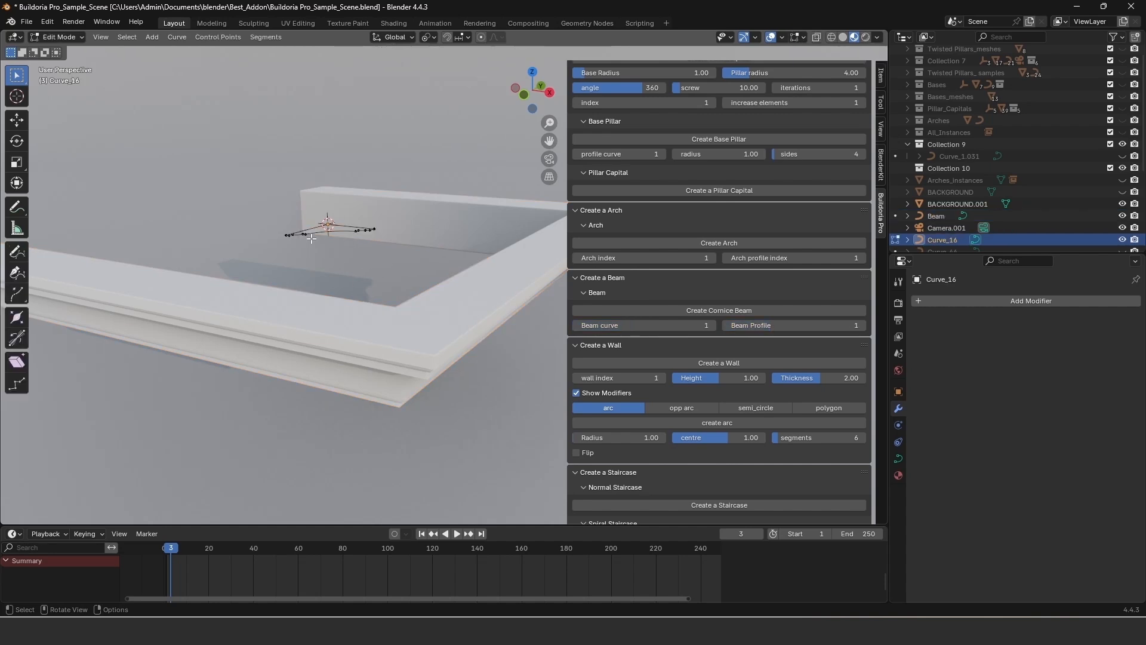
drag(351, 218, 395, 245)
middle_drag(441, 250, 405, 255)
key(g)
key(x)
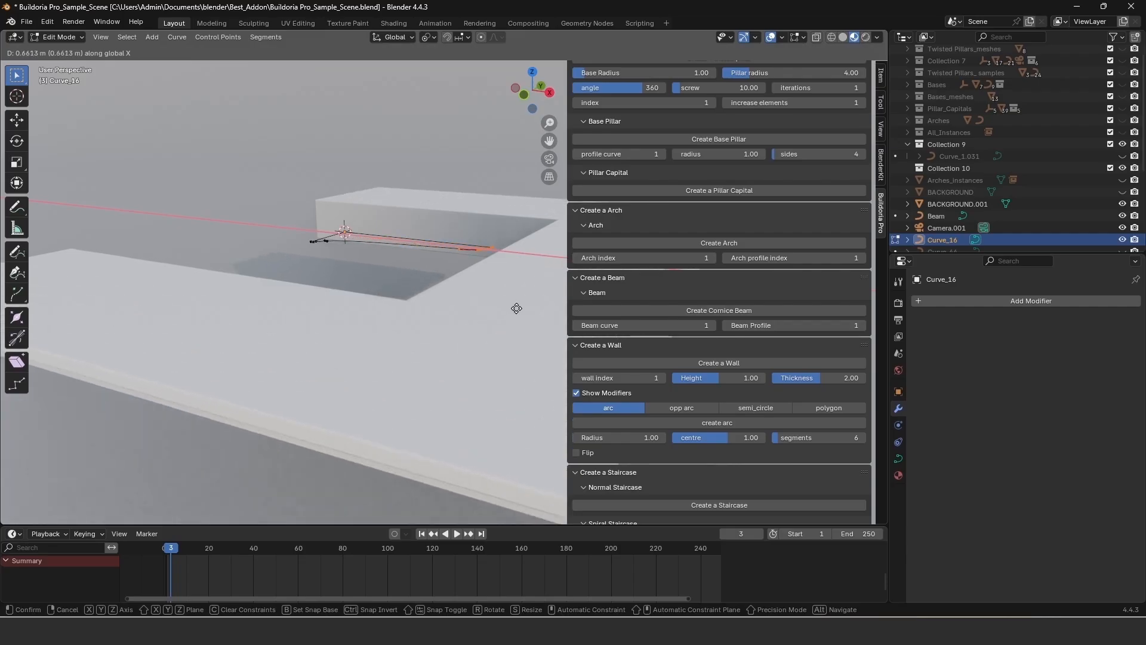
click(392, 249)
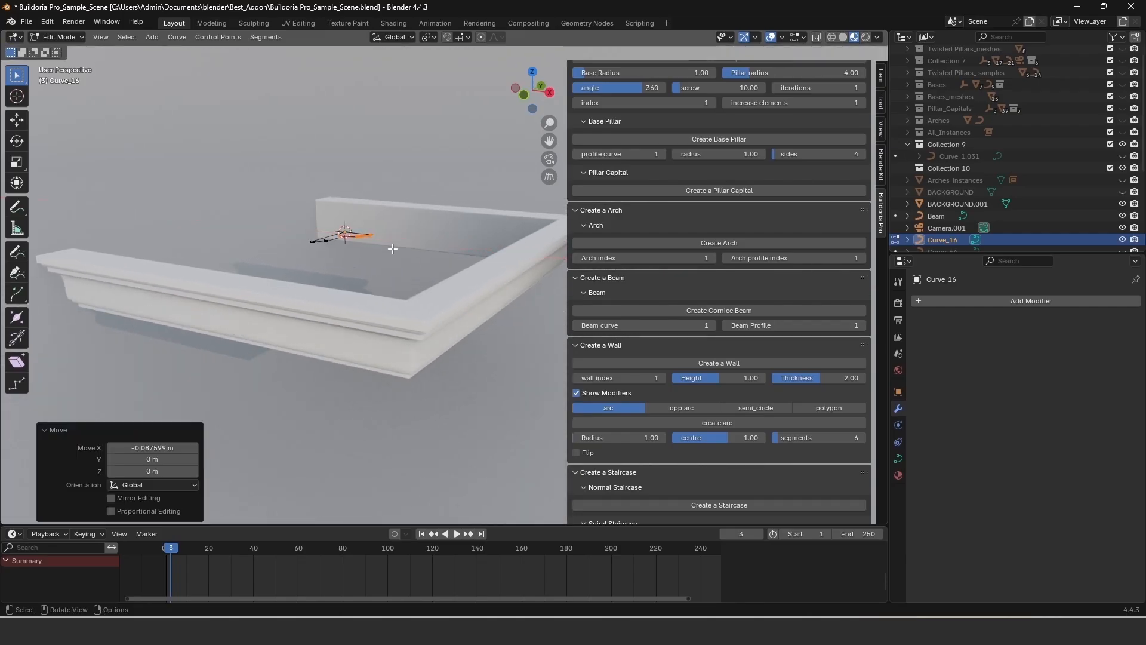
Move the left-end points of beam profile curve Curve_16 along the Y axis
drag(303, 229, 333, 252)
key(g)
key(y)
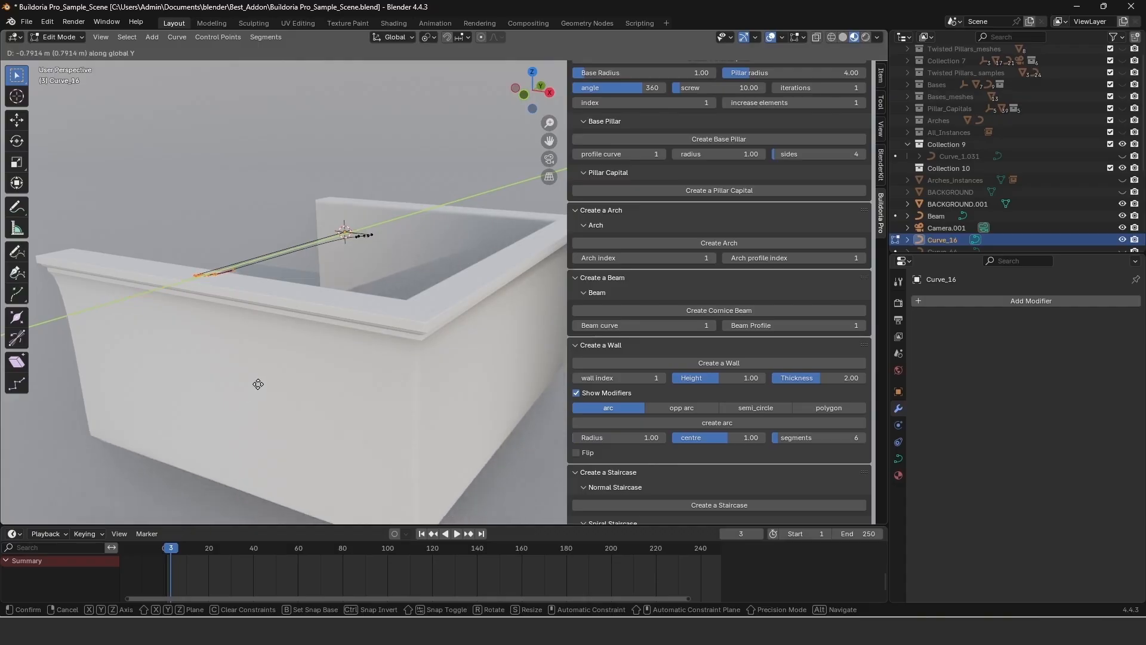
click(307, 358)
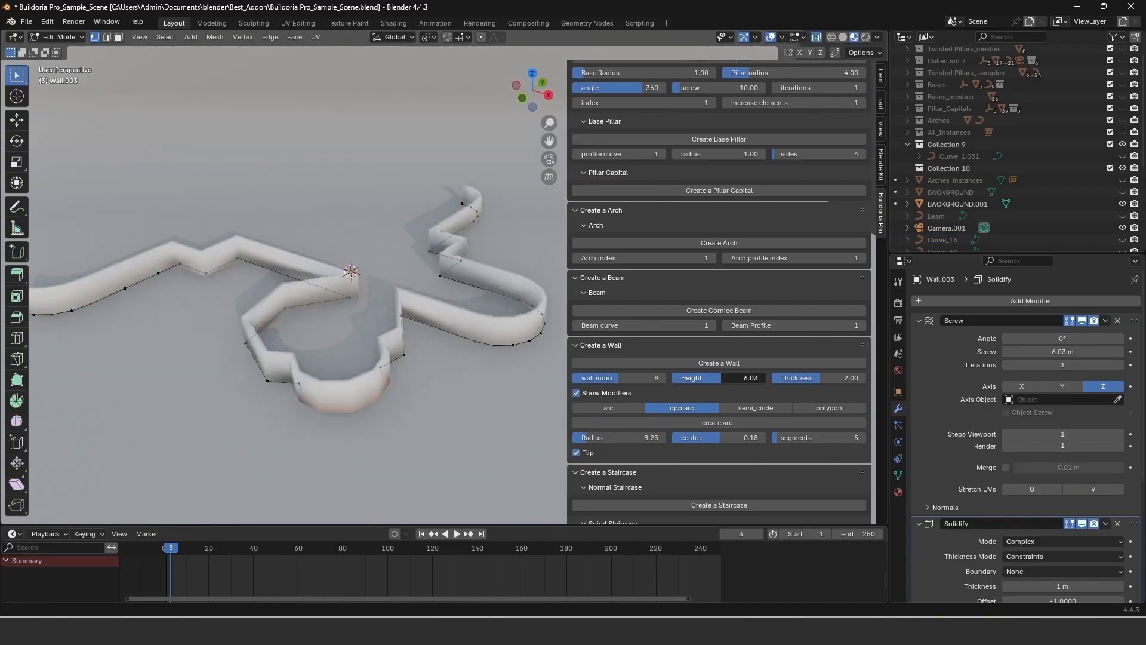
Adjust the height of the curved wall Wall.003
drag(721, 377, 738, 378)
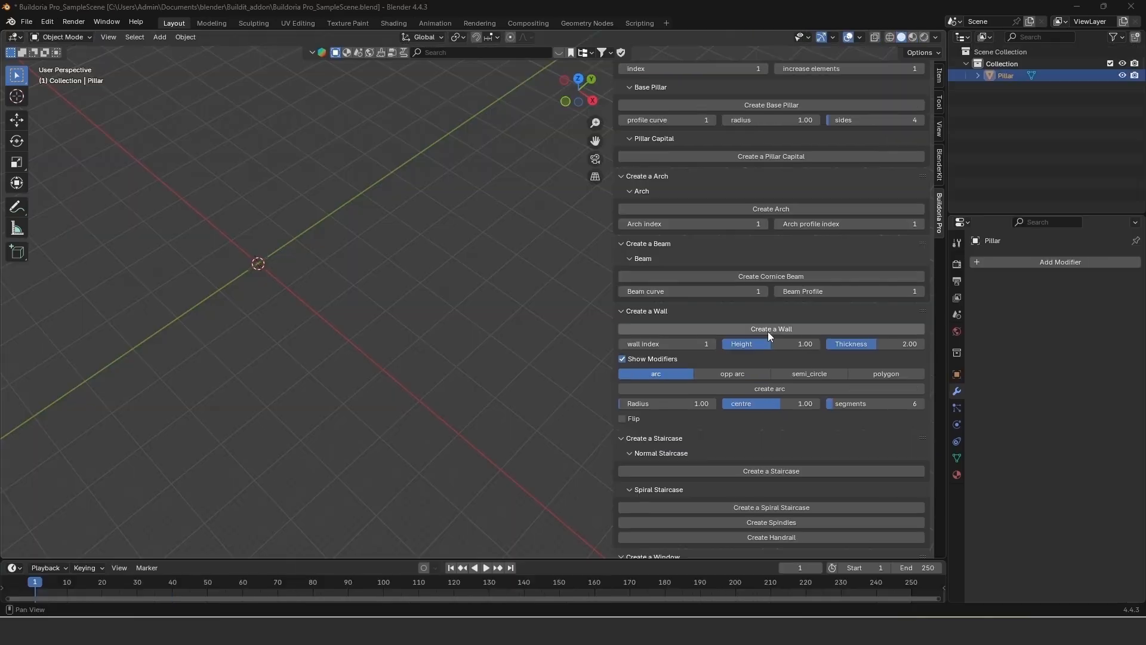
Create a wall with wall index 1, height 9.43 and thickness 2.00
click(767, 329)
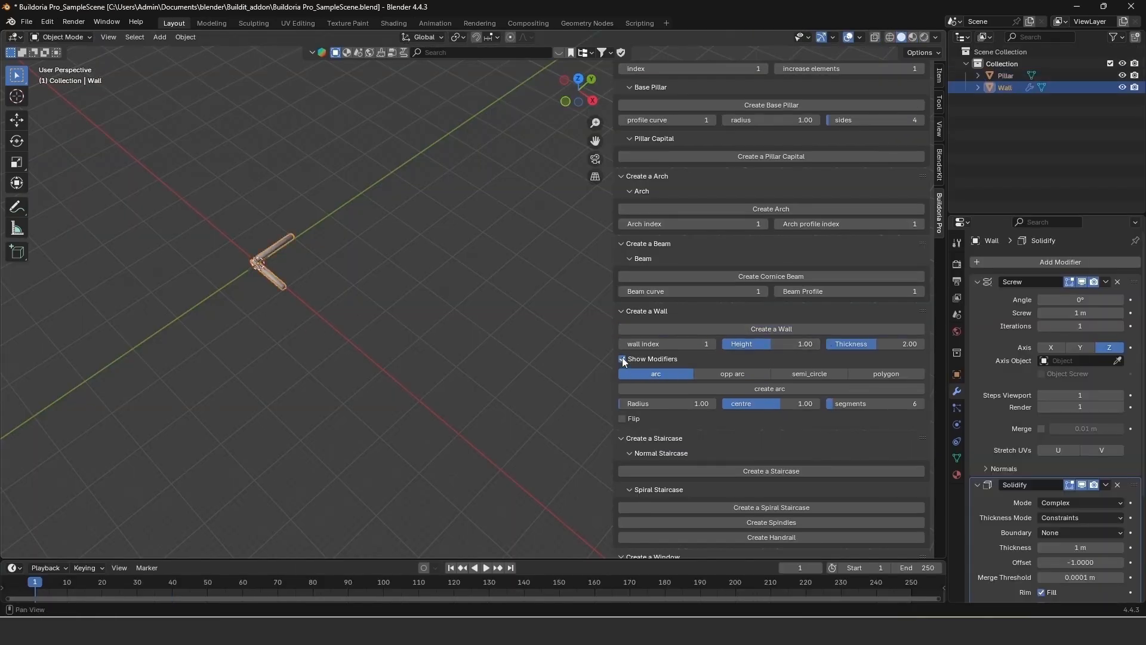
drag(624, 348, 715, 349)
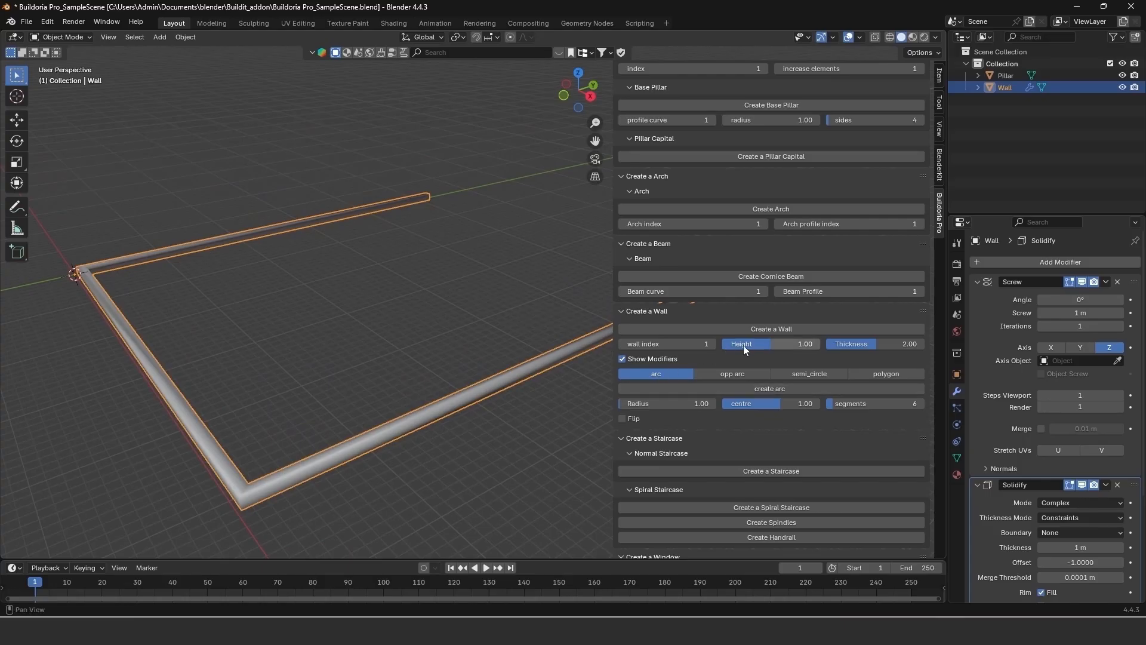
drag(743, 345, 769, 345)
drag(857, 344, 897, 338)
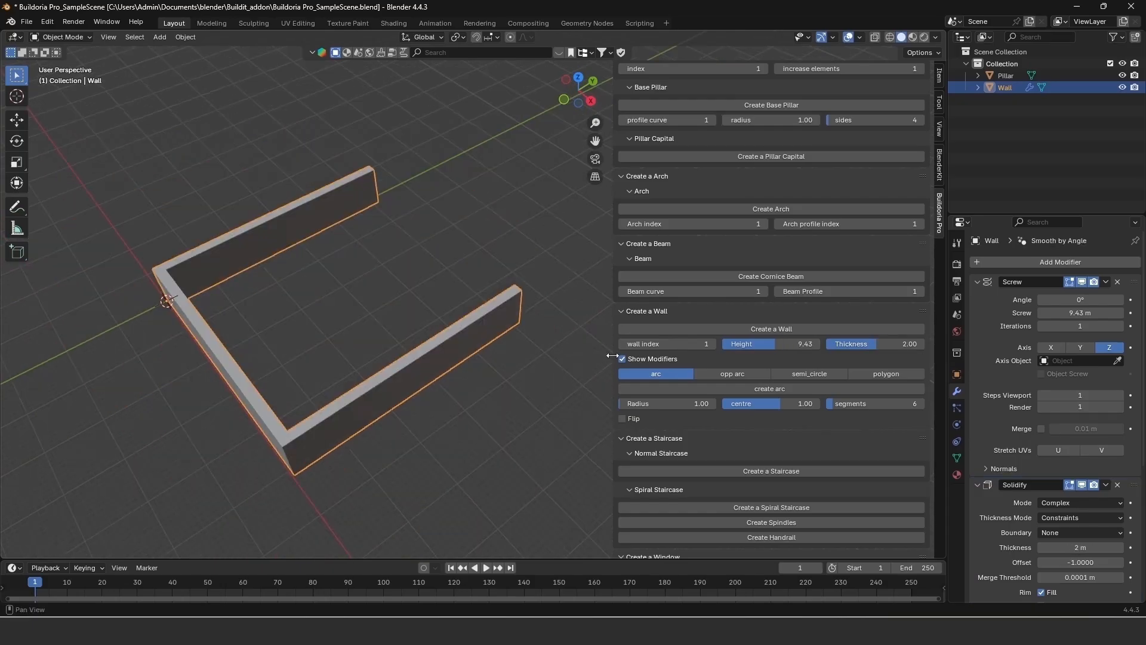
Hide the wall's modifiers to work on its plan outline, and set the wall index to 3
click(622, 358)
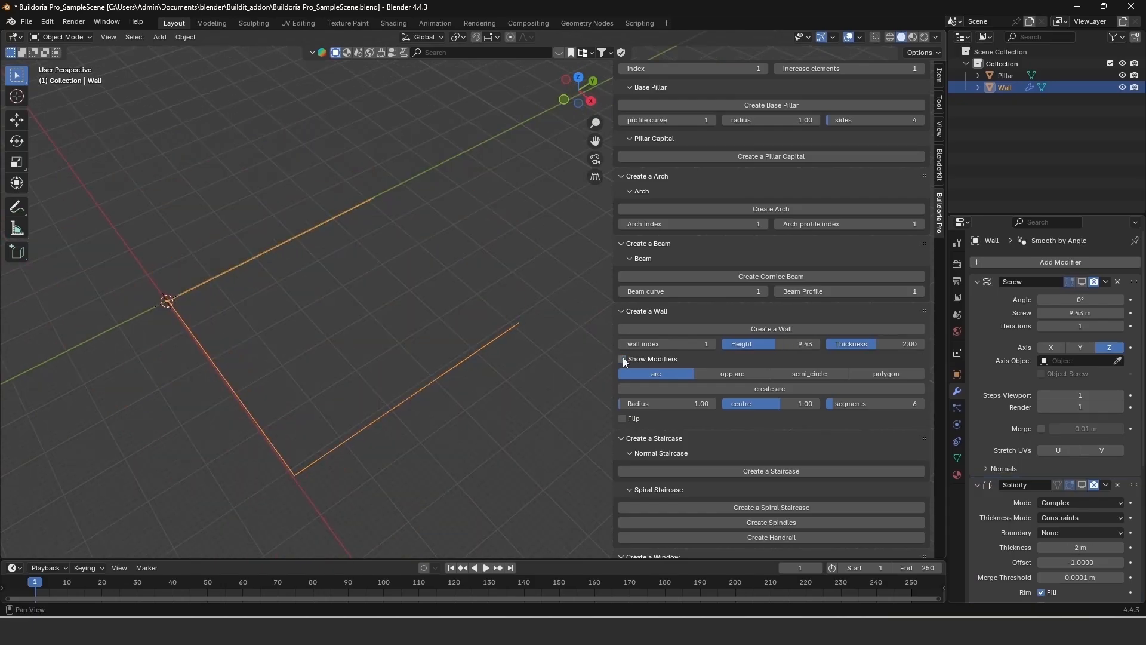
click(622, 358)
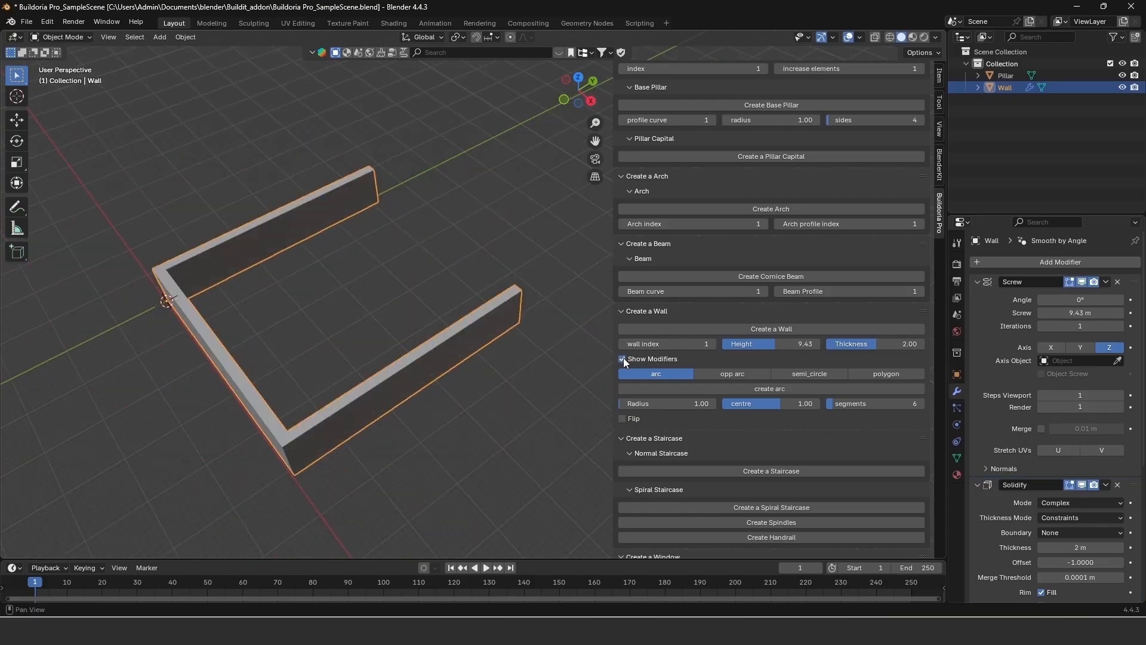
click(622, 358)
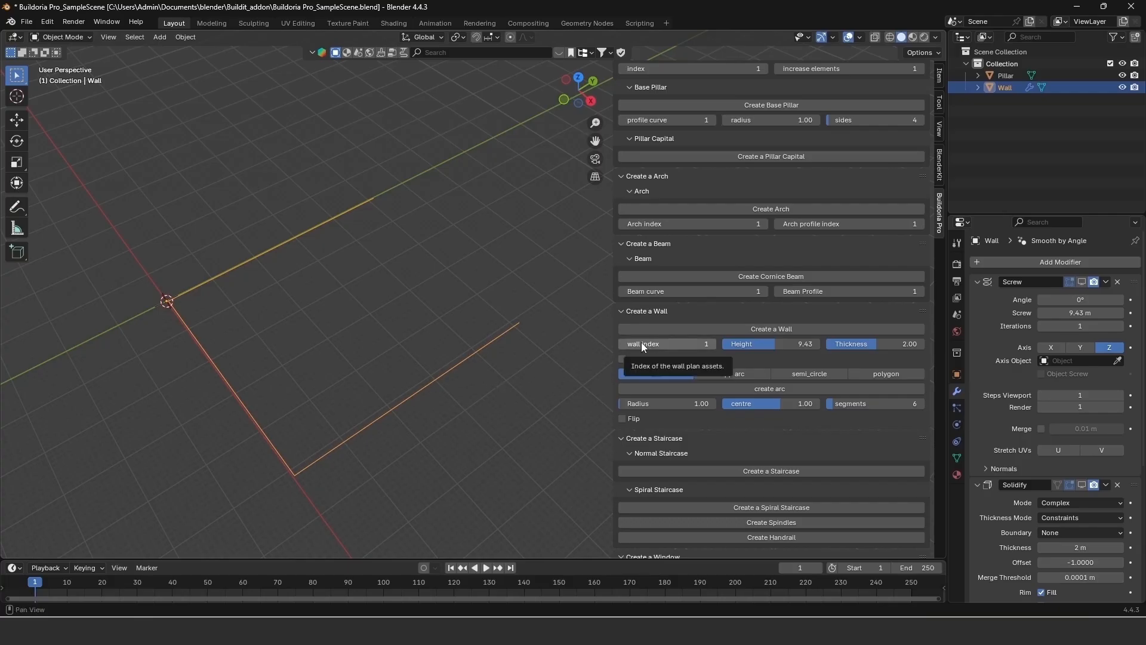
drag(641, 343, 653, 343)
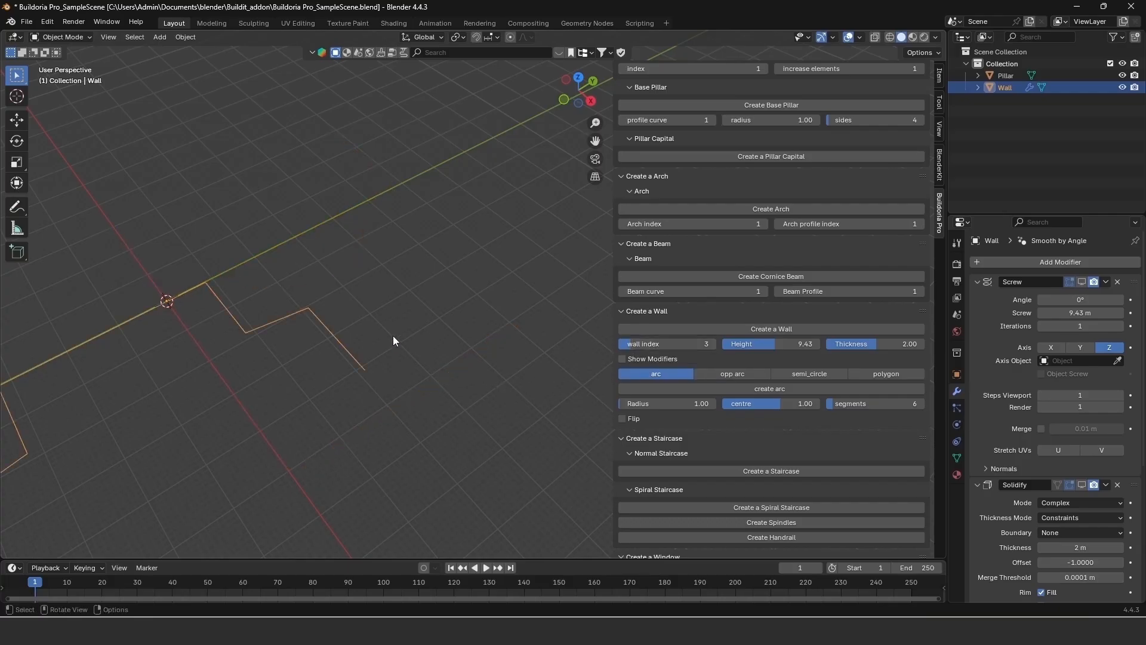
scroll(312, 339, down, 2)
mouse_move(346, 382)
middle_down()
mouse_move(335, 360)
mouse_move(343, 367)
middle_up()
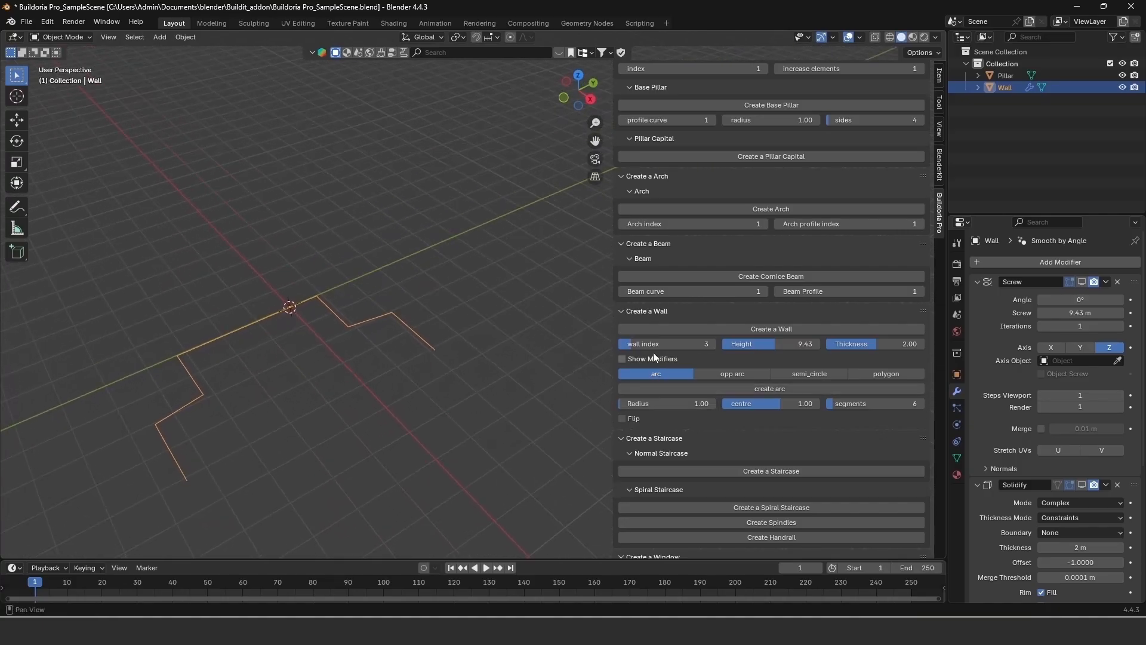
scroll(323, 320, up, 2)
shift+middle_drag(308, 356, 391, 371)
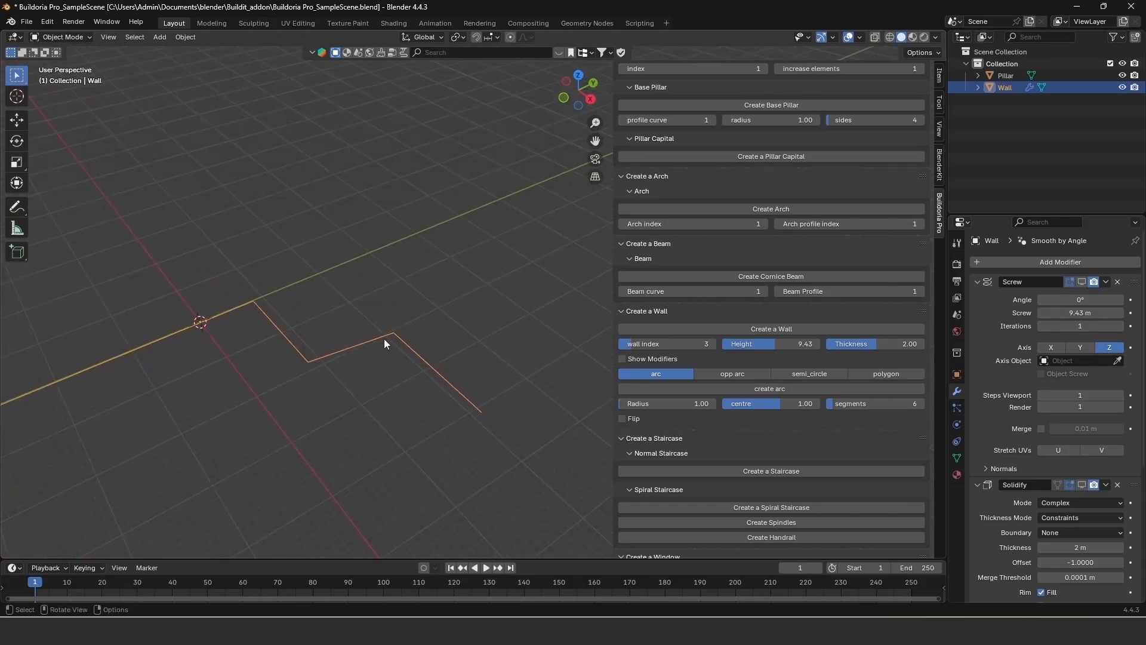
Turn the outer corner of the wall plan's right wing into an arc with radius 8.53, centre 0.64 and 5 segments
key(Tab)
scroll(387, 361, up, 5)
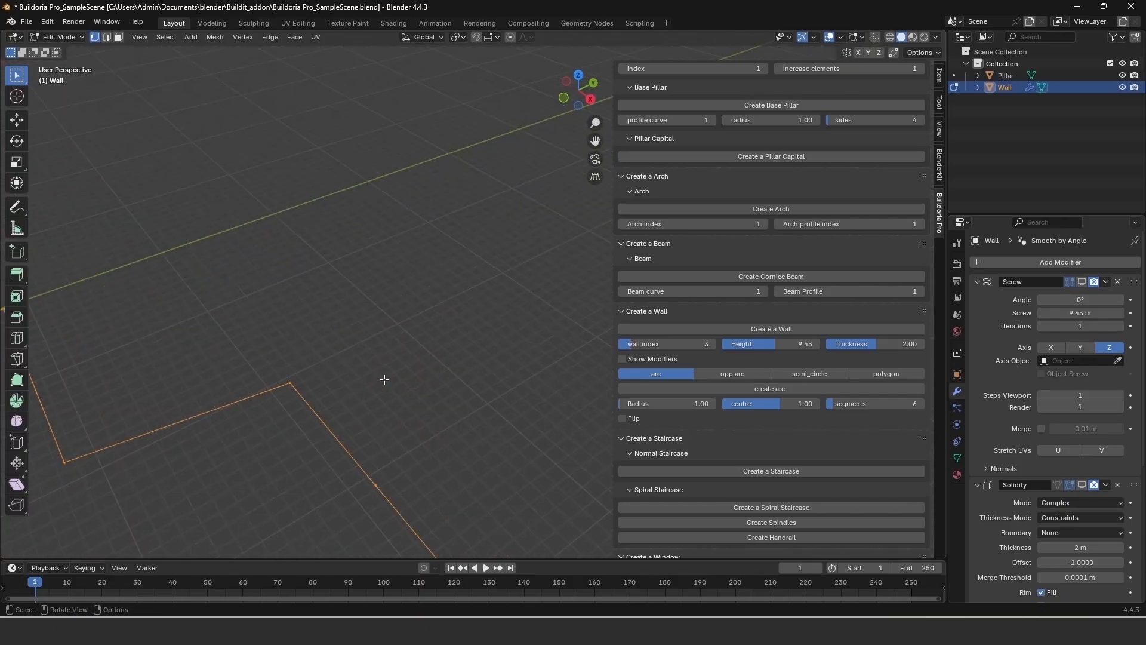
shift+middle_drag(384, 378, 412, 458)
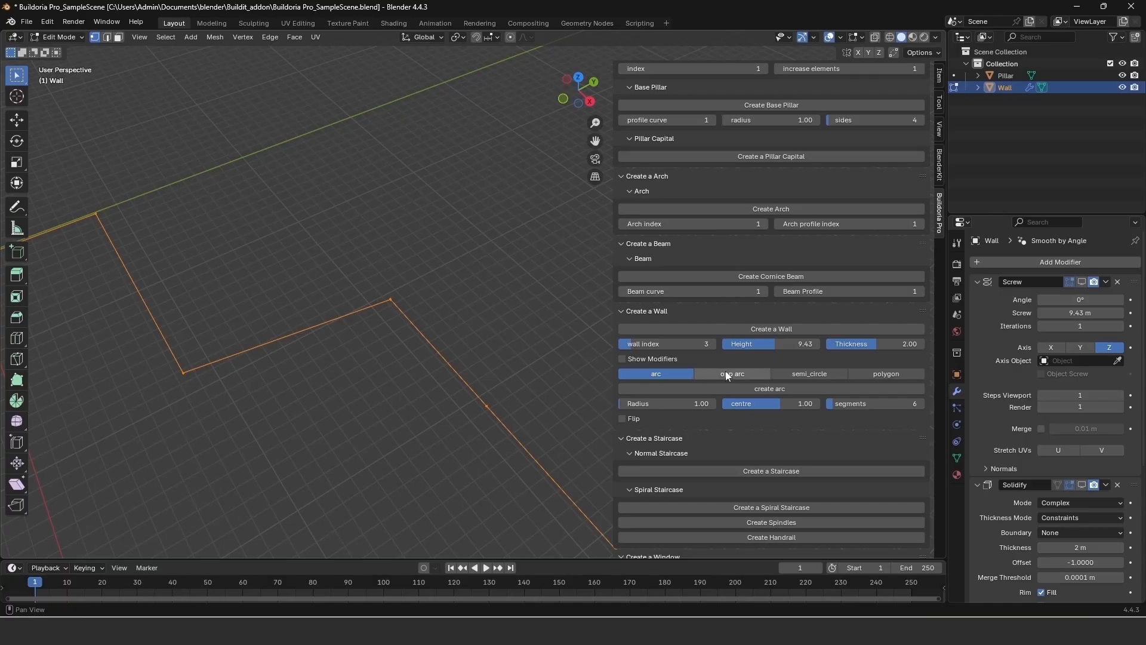
mouse_move(378, 288)
mouse_down()
mouse_move(412, 345)
mouse_move(397, 310)
mouse_up()
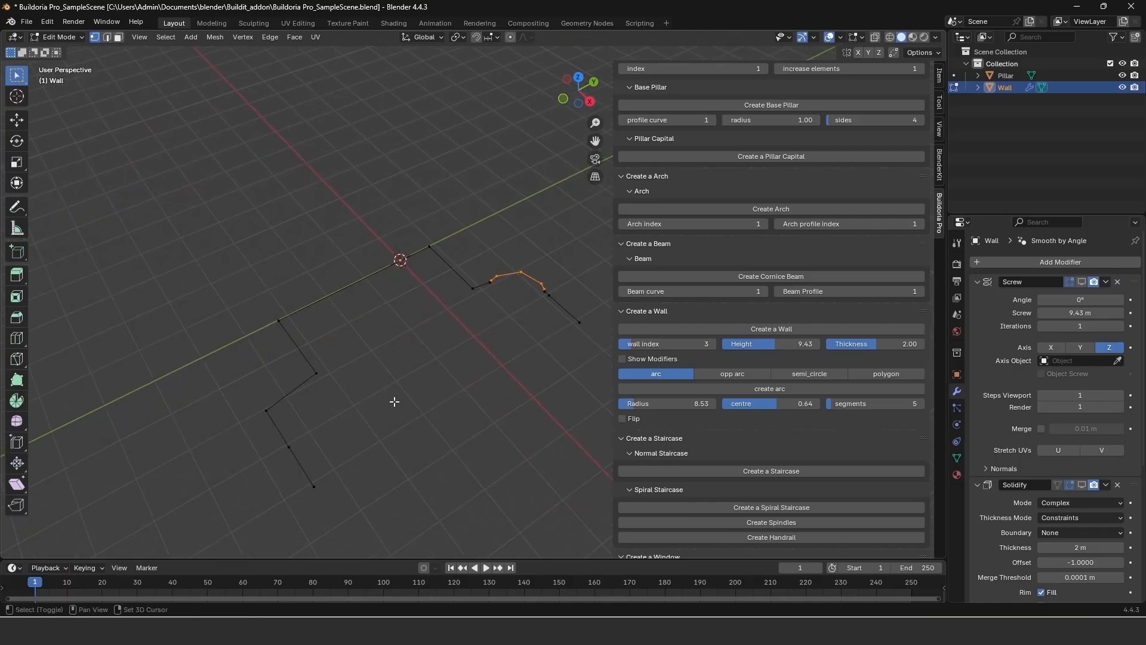
Create an opp arc at the left wing's inner corner with radius 6.12, centre -0.75 and 6 segments, and preview the wall with its modifiers
click(318, 371)
drag(303, 366, 323, 378)
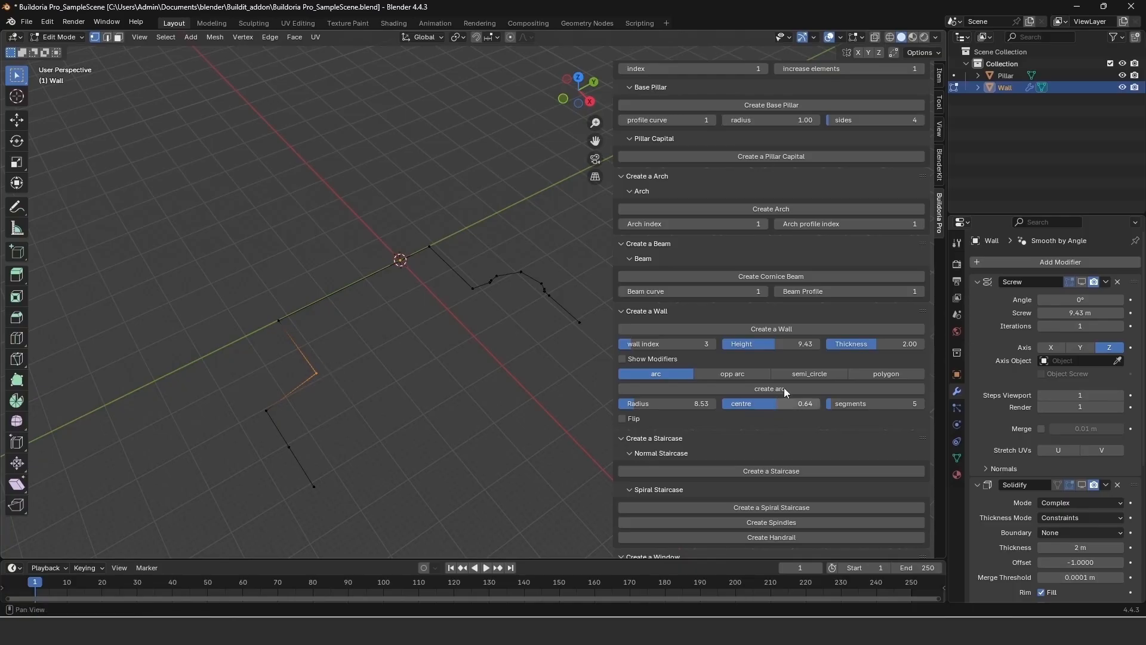
click(748, 371)
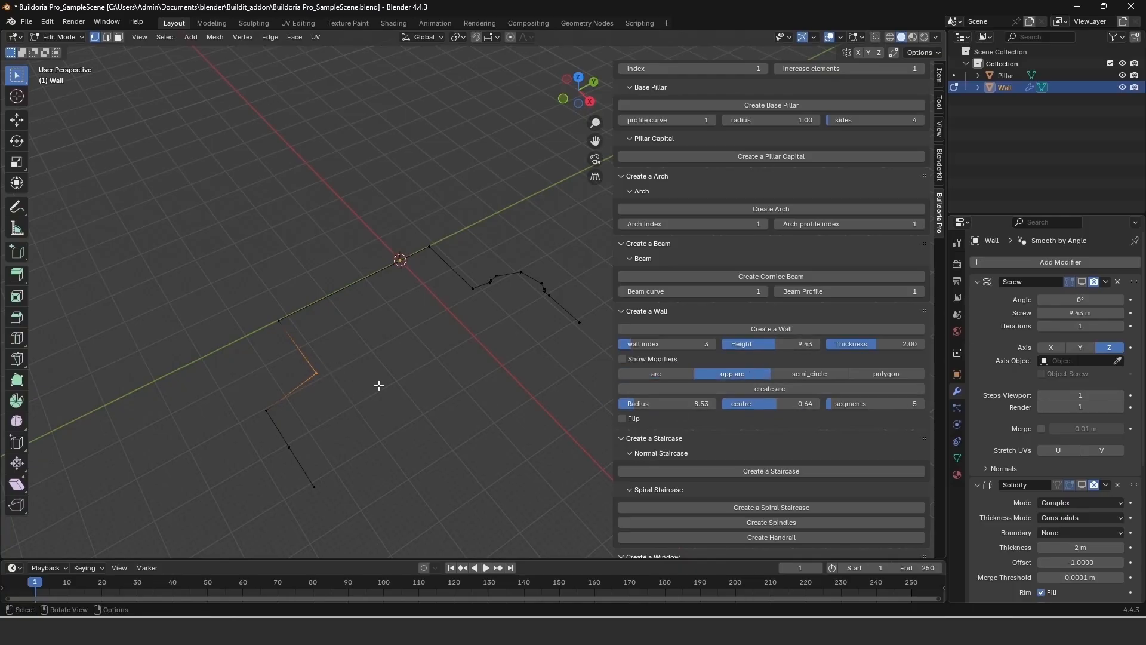
click(774, 390)
scroll(326, 416, up, 3)
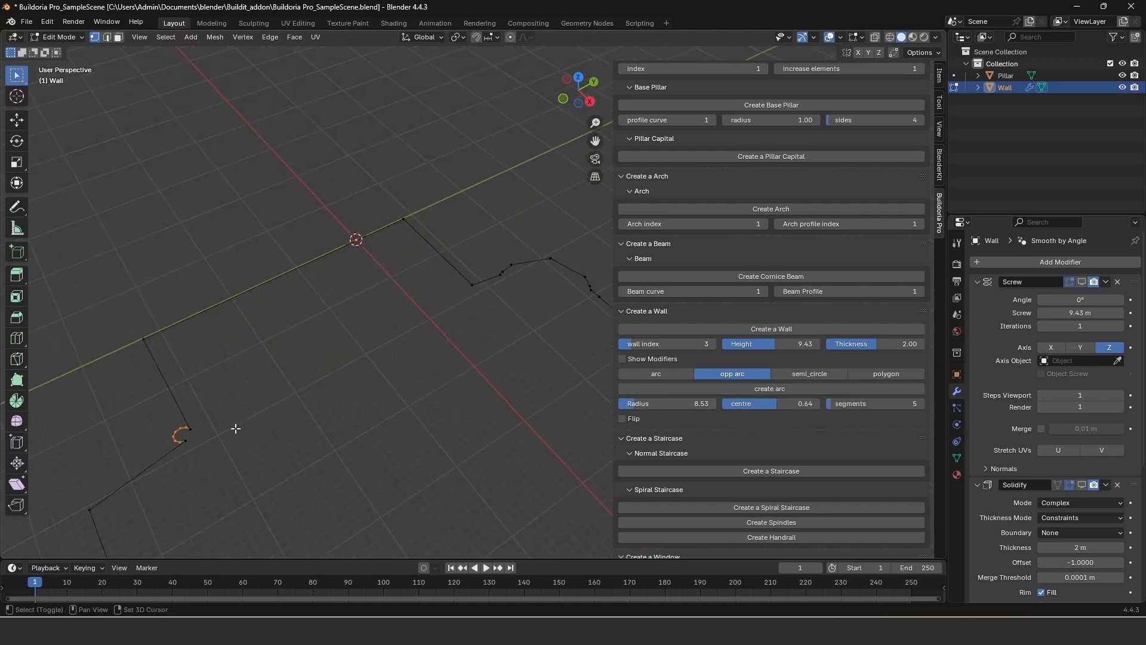
shift+middle_drag(235, 428, 343, 368)
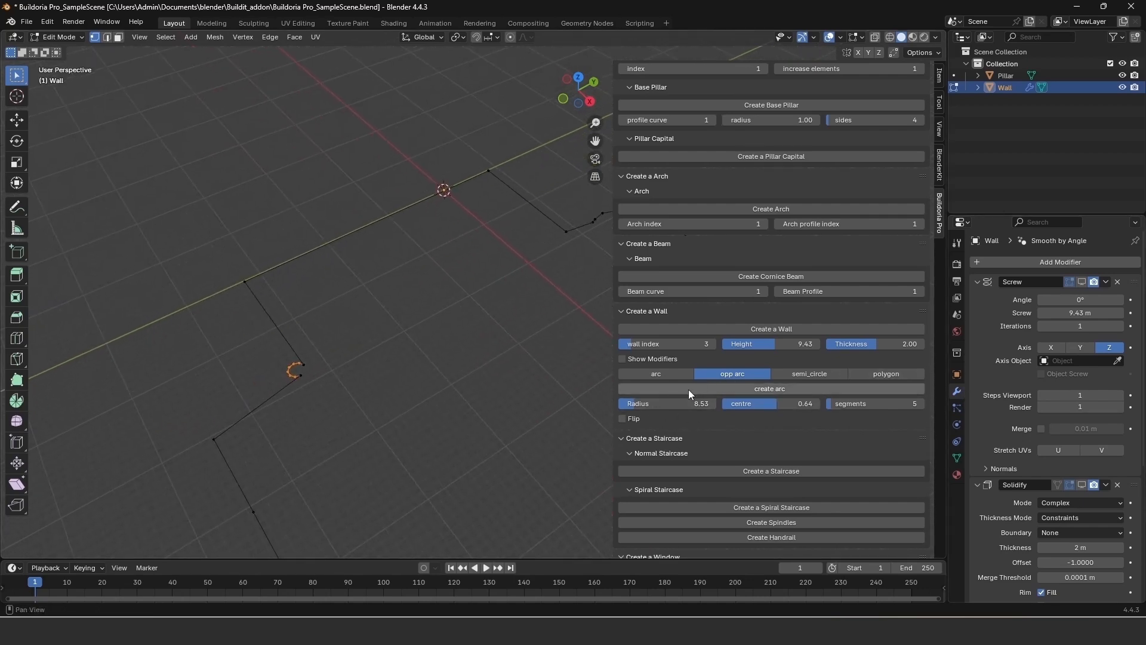
drag(627, 406, 635, 406)
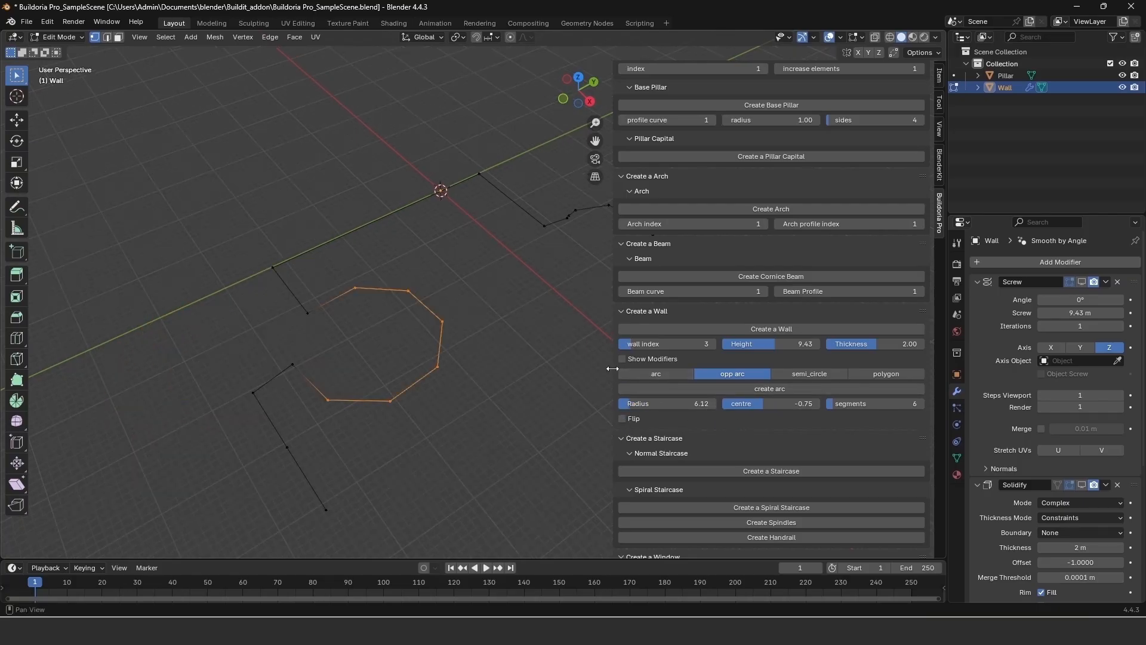
click(621, 359)
middle_drag(591, 370, 456, 402)
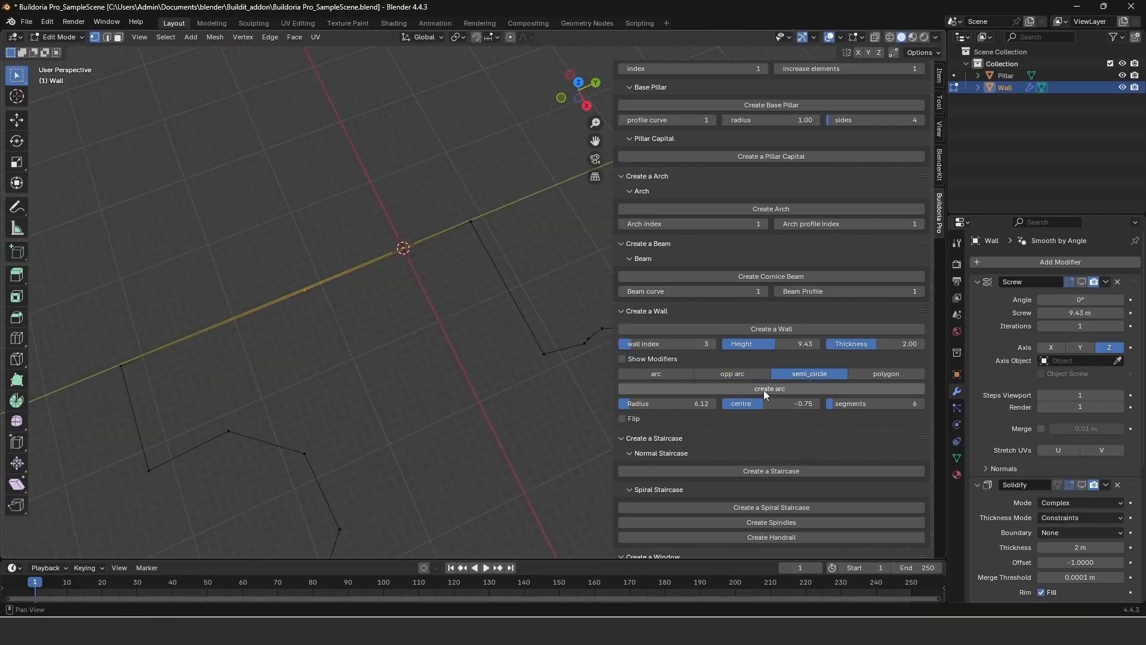
Create a semi_circle arc at the midpoint of the long wall edge with radius 9.43, centre -2.25 and 6 segments
click(765, 389)
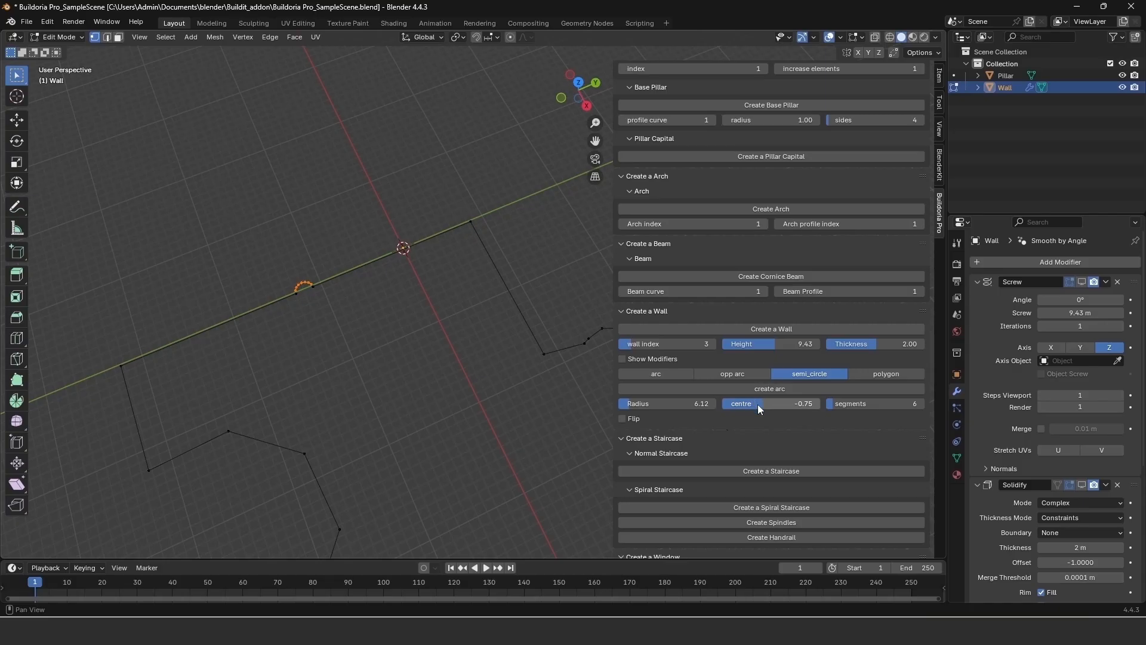
drag(628, 404, 693, 404)
drag(785, 404, 746, 404)
drag(643, 403, 580, 404)
mouse_move(836, 408)
mouse_down()
mouse_move(858, 404)
mouse_move(837, 403)
mouse_up()
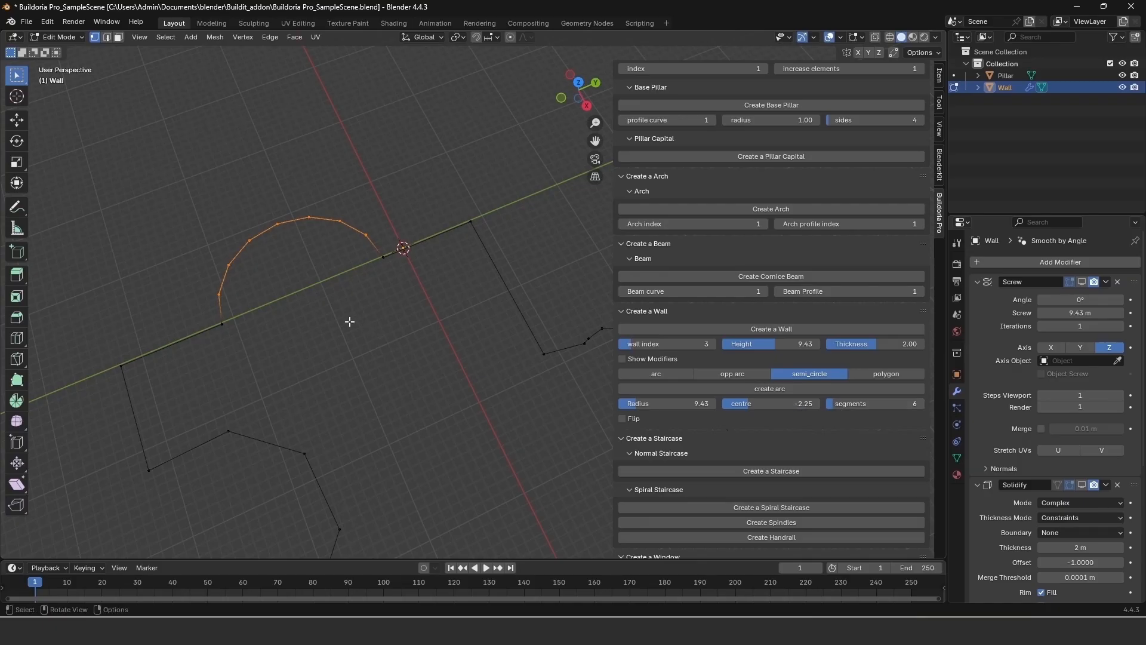
scroll(349, 322, down, 1)
scroll(388, 352, down, 2)
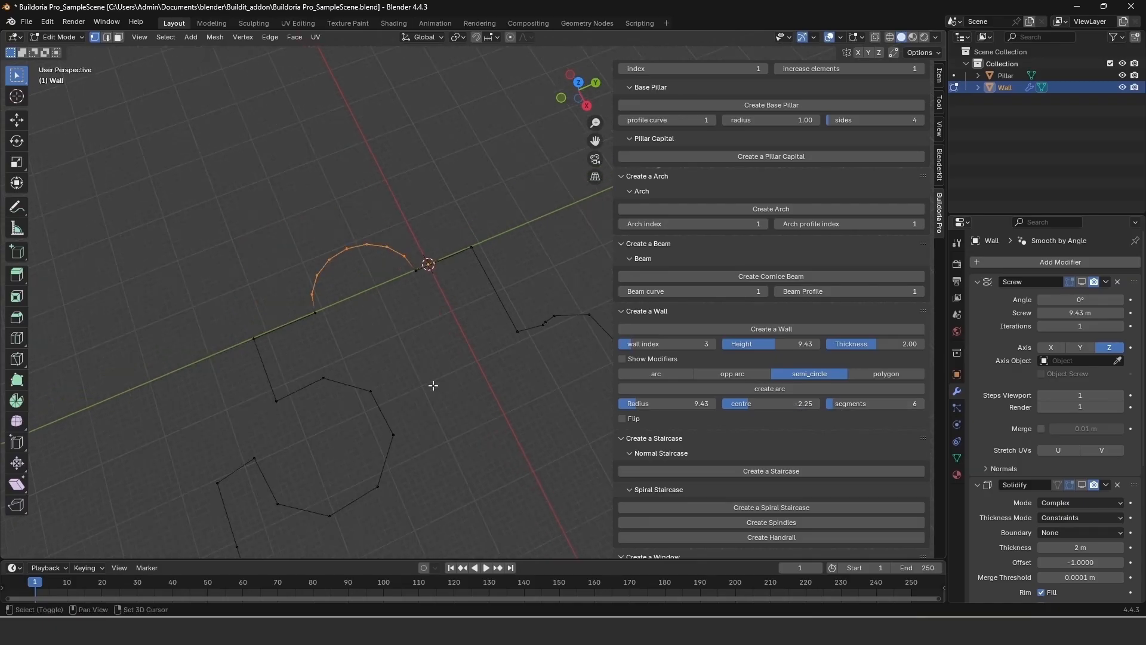
shift+middle_drag(432, 383, 376, 278)
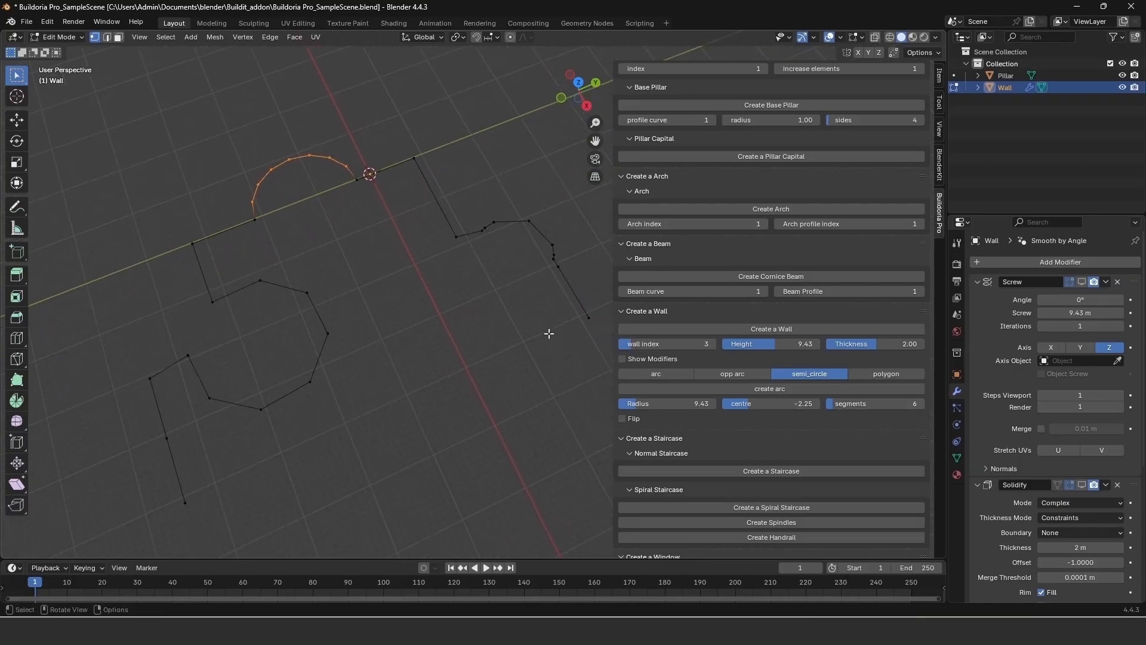
Toggle the wall's modifiers to preview the semi-circular bay in 3D
click(622, 360)
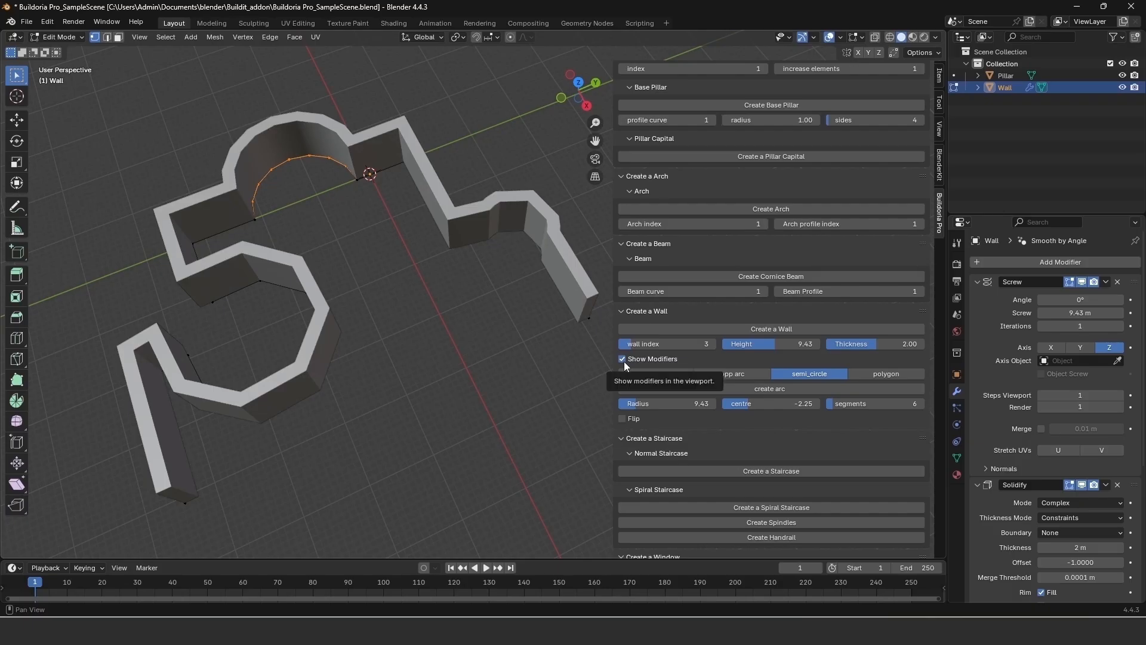
click(623, 359)
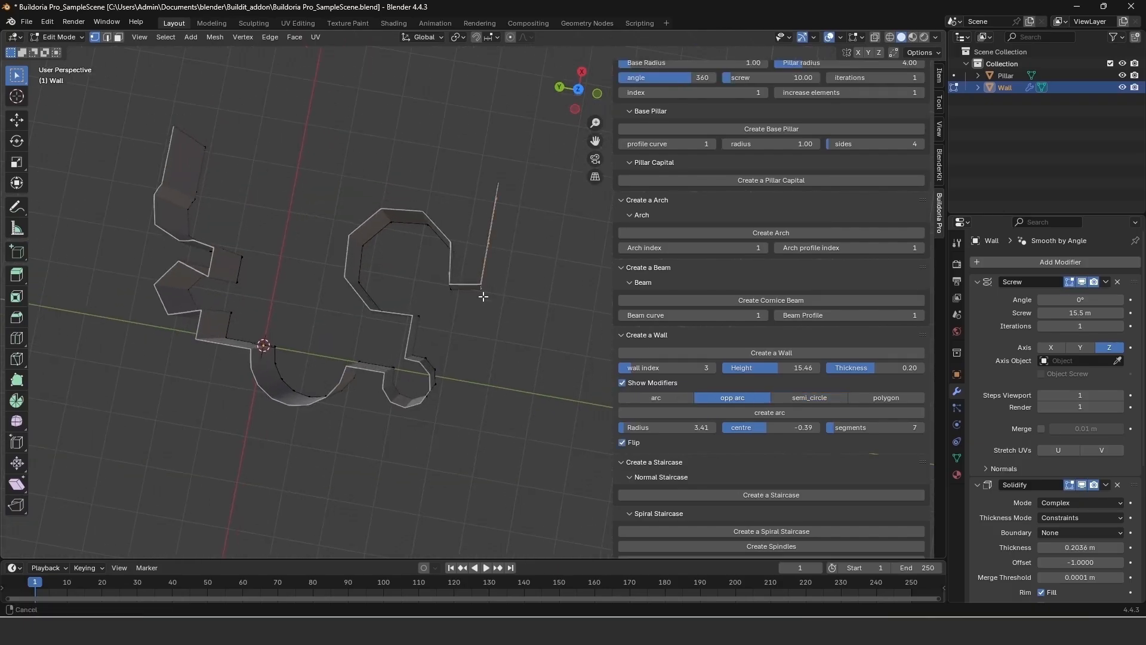
Create an unflipped semi_circle arc on the wall plan's free end segment with radius 5.82, centre -0.39 and 7 segments
middle_drag(406, 292, 424, 278)
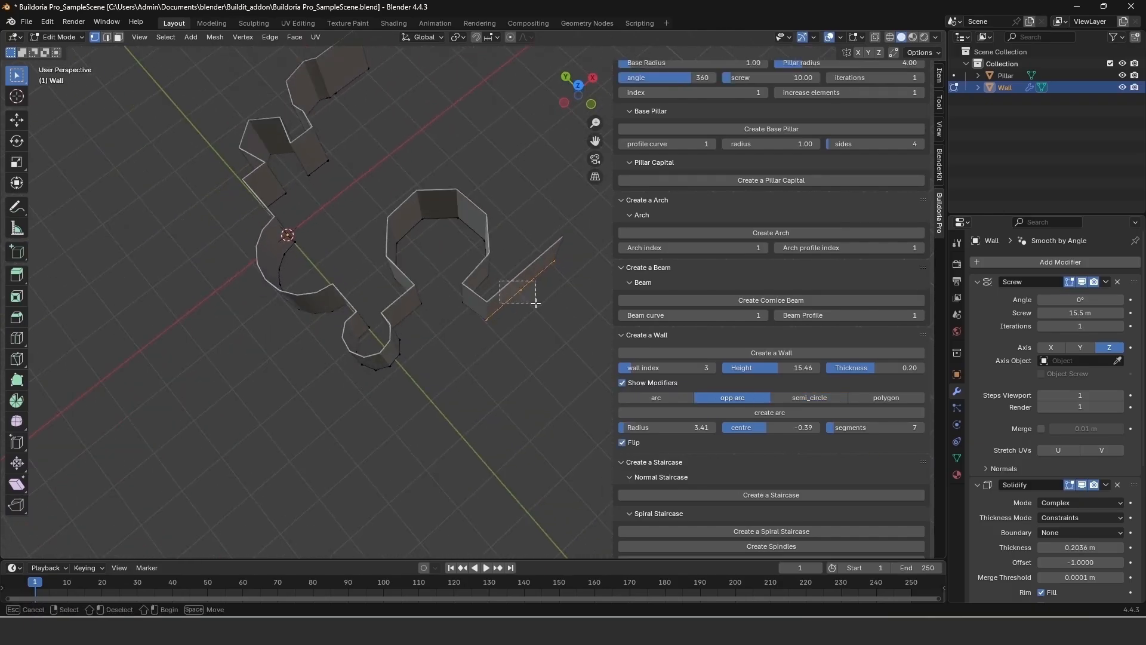
click(810, 398)
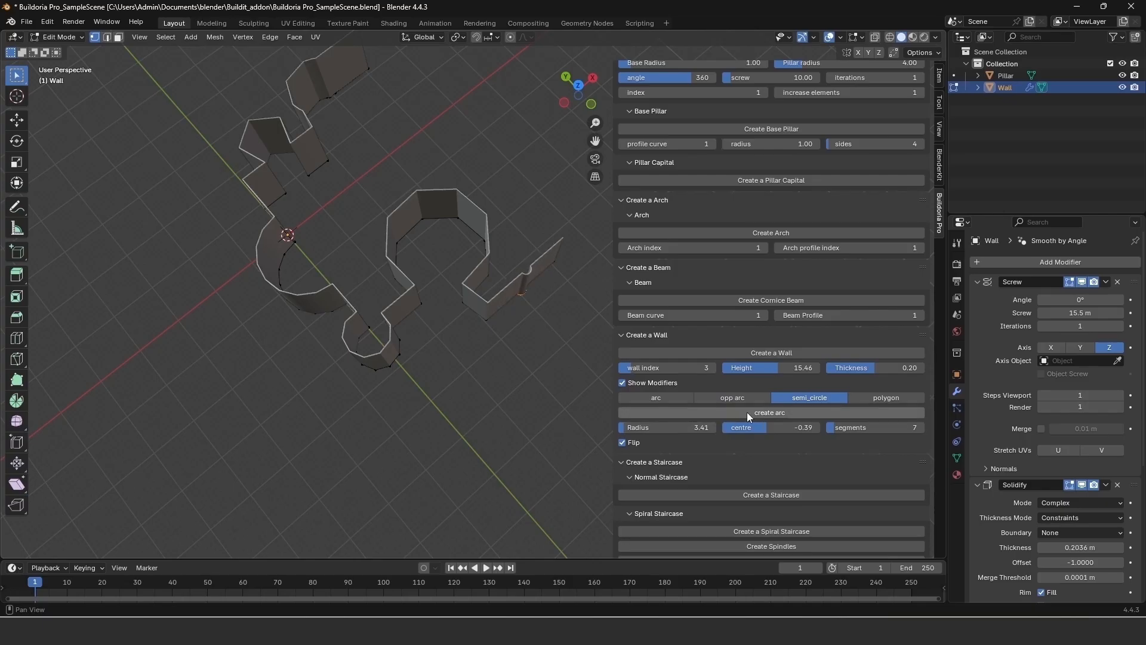
shift+middle_drag(558, 345, 532, 350)
scroll(678, 436, up, 1)
mouse_move(668, 452)
mouse_down()
mouse_move(627, 451)
mouse_move(683, 452)
mouse_up()
click(623, 466)
scroll(445, 341, up, 5)
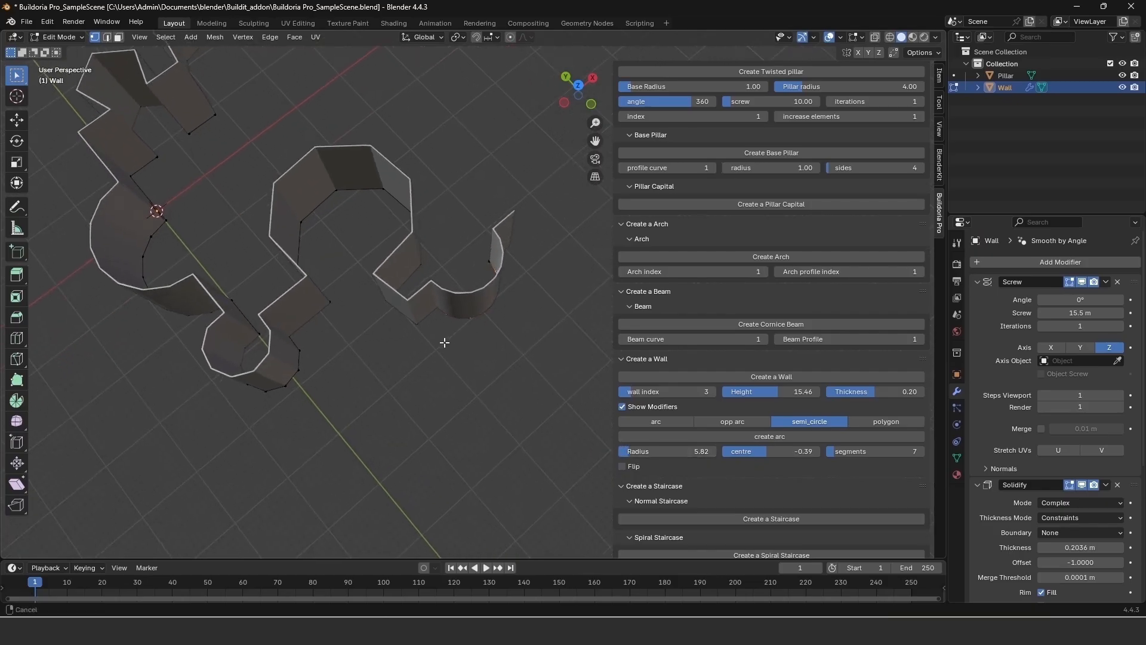
Flip the end segment's semi-circular arc and reduce its radius
scroll(487, 389, down, 4)
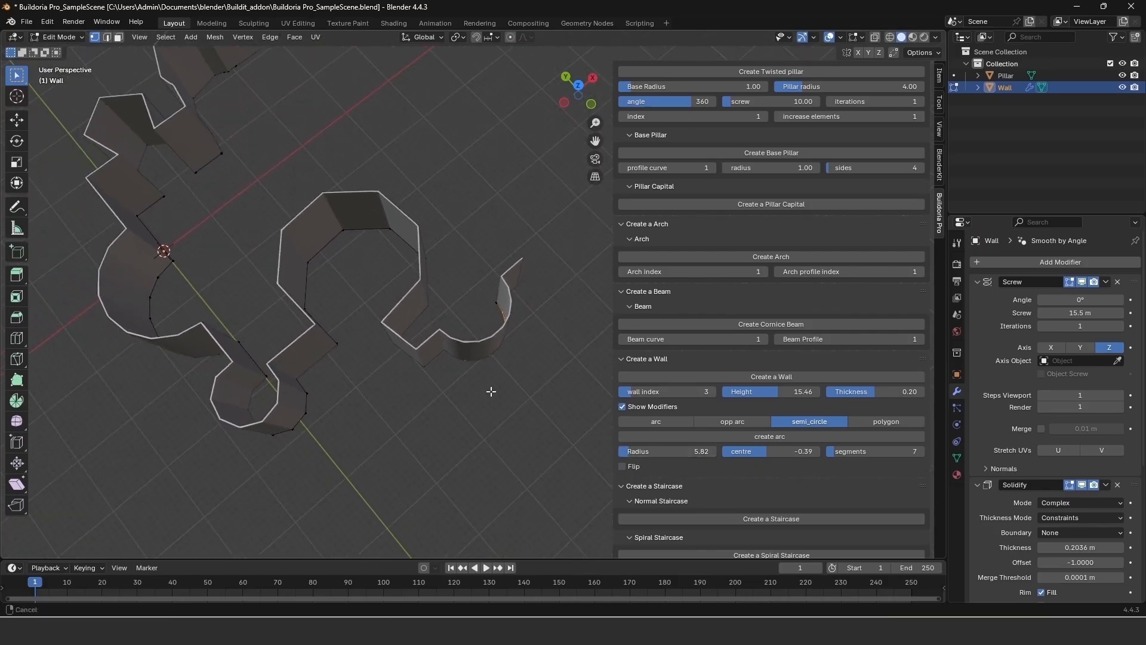
click(621, 466)
drag(632, 451, 585, 451)
middle_drag(483, 399, 481, 440)
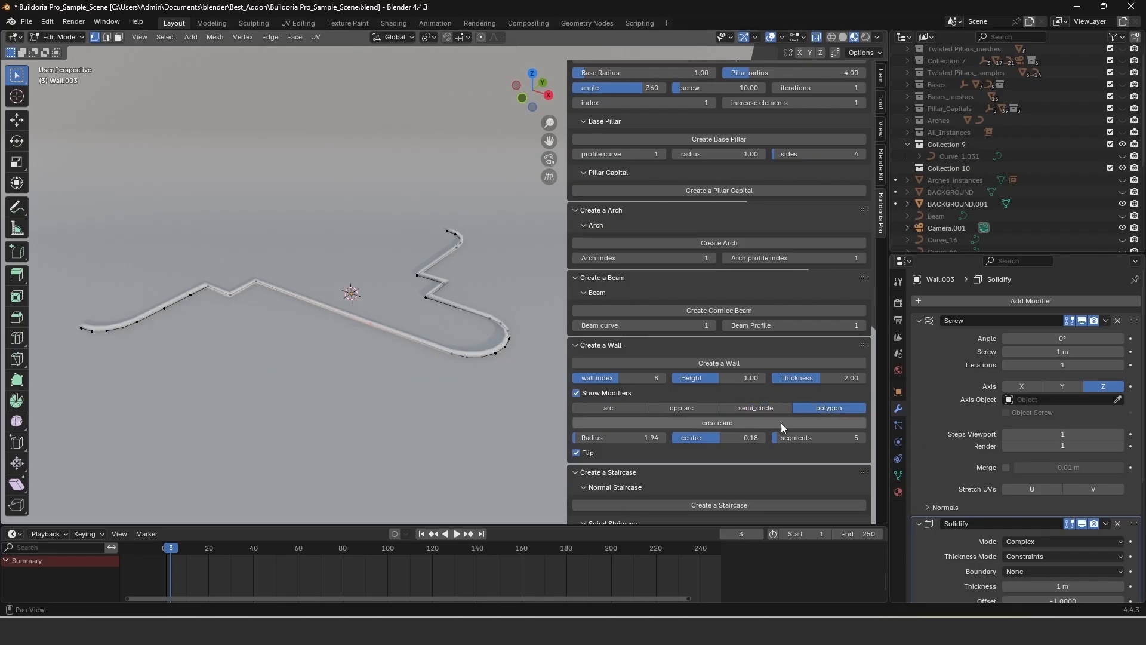
Create a flipped polygon bay on the wall's long straight edge with radius 6.97, centre 0.18 and 5 segments
click(707, 423)
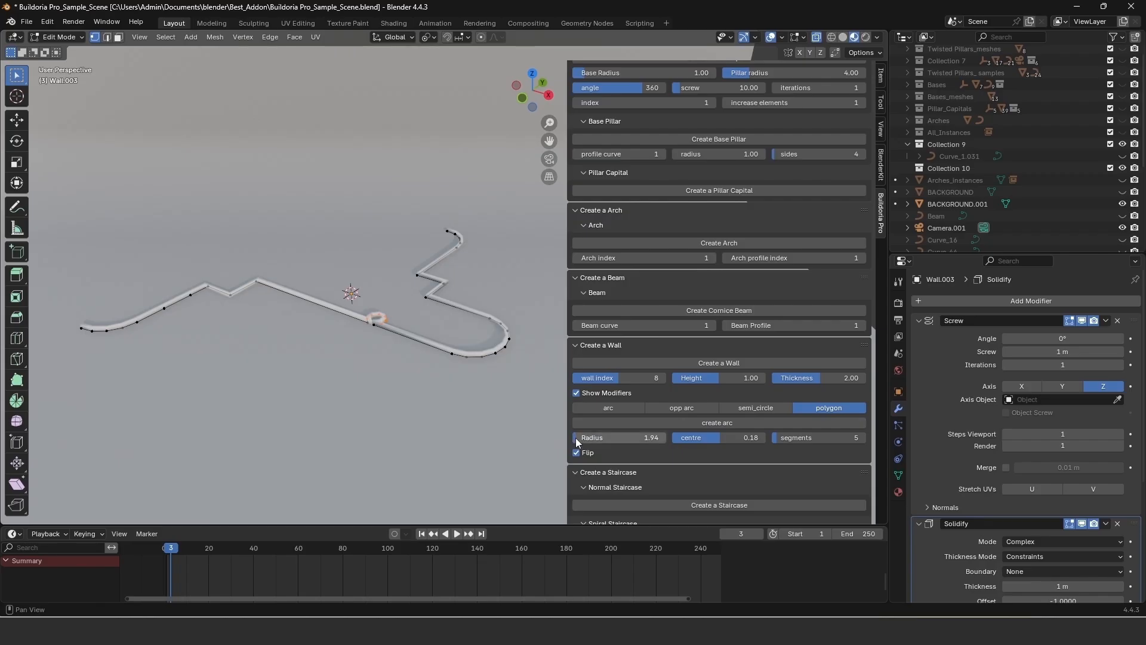
mouse_move(578, 442)
mouse_down()
mouse_move(735, 441)
mouse_move(587, 442)
mouse_up()
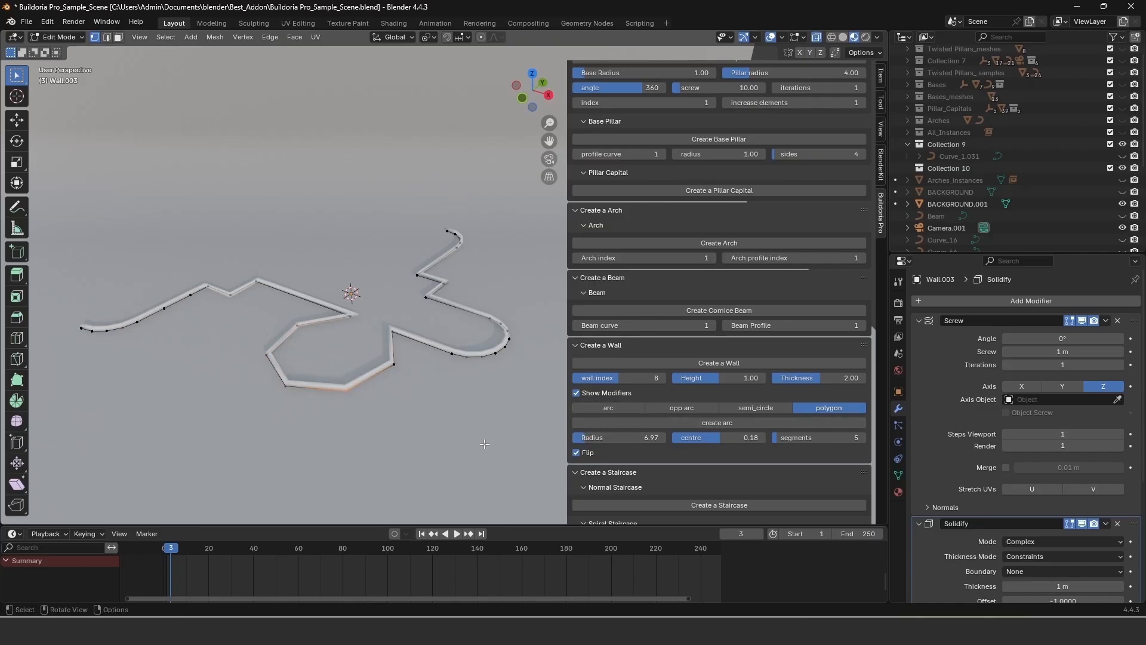
scroll(367, 430, up, 5)
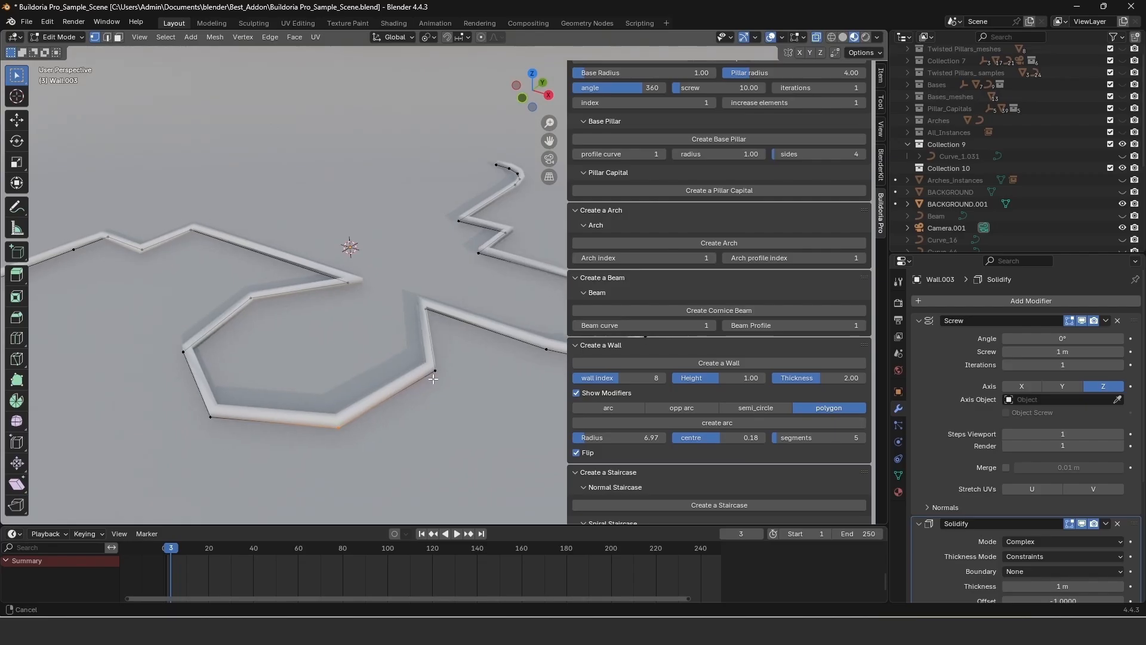
Round the polygon bay's front corner with an arc, switching it to opp arc with radius 8.23, centre 0.18 and 5 segments
click(611, 407)
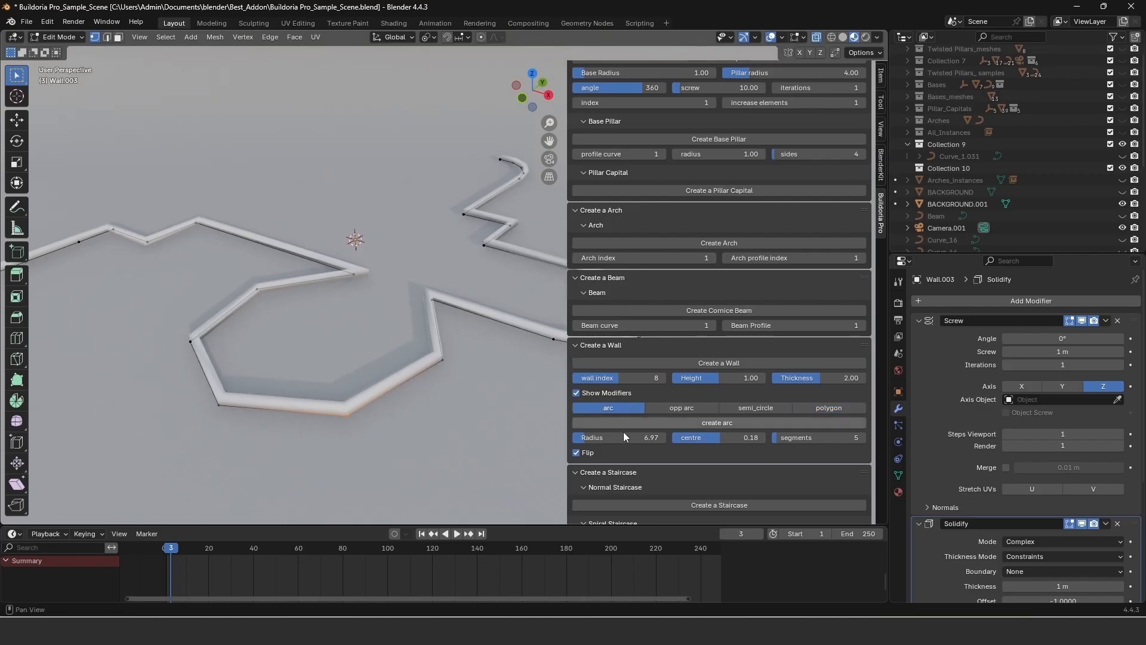
click(664, 420)
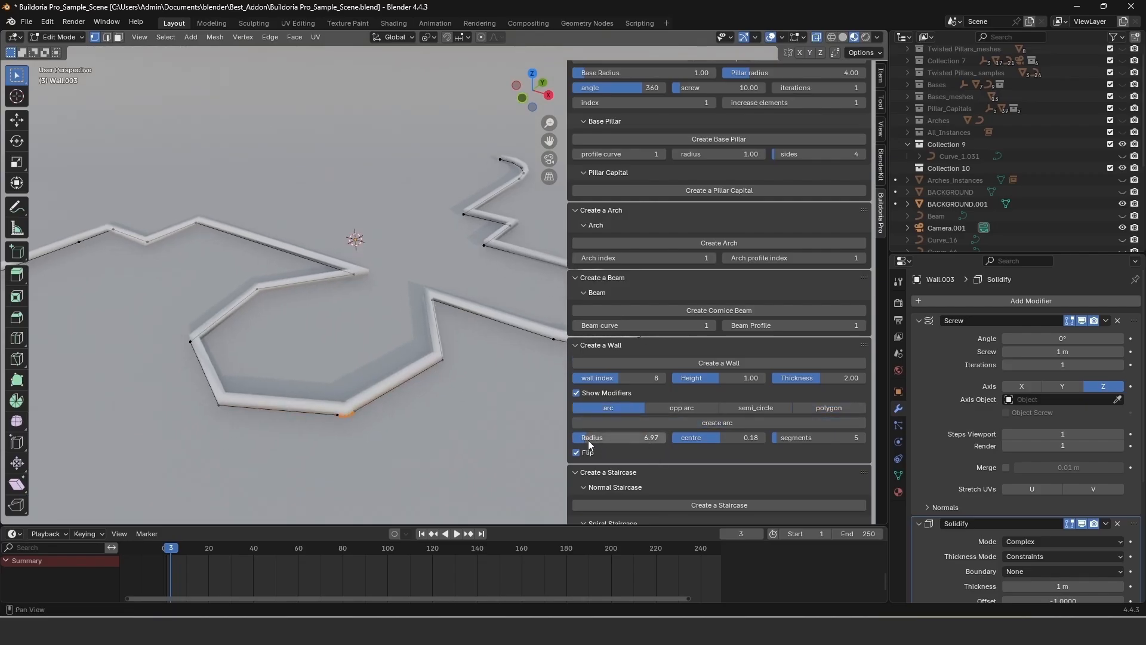
drag(589, 444, 703, 438)
click(679, 409)
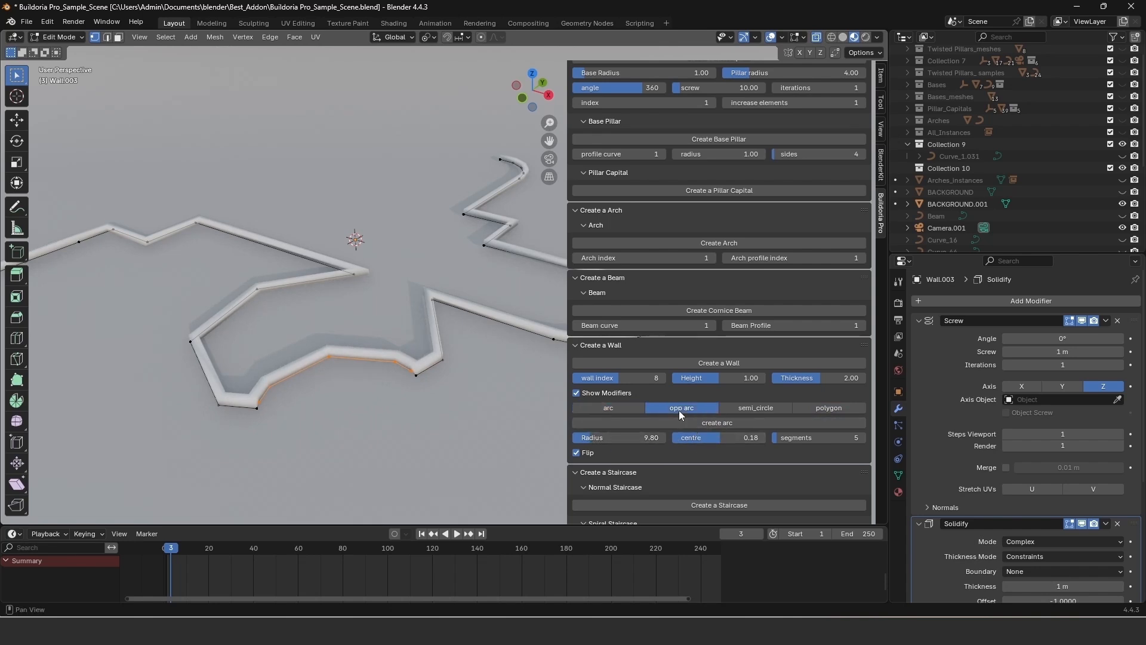
mouse_move(589, 447)
mouse_down()
mouse_move(607, 446)
mouse_move(573, 446)
mouse_up()
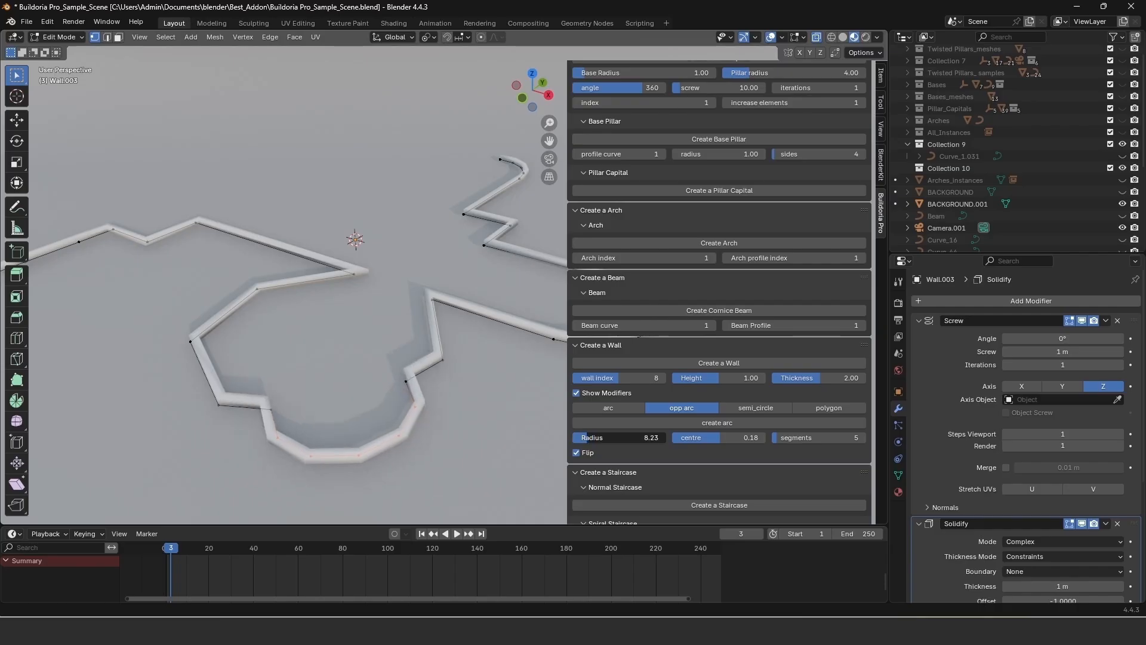
scroll(453, 422, down, 3)
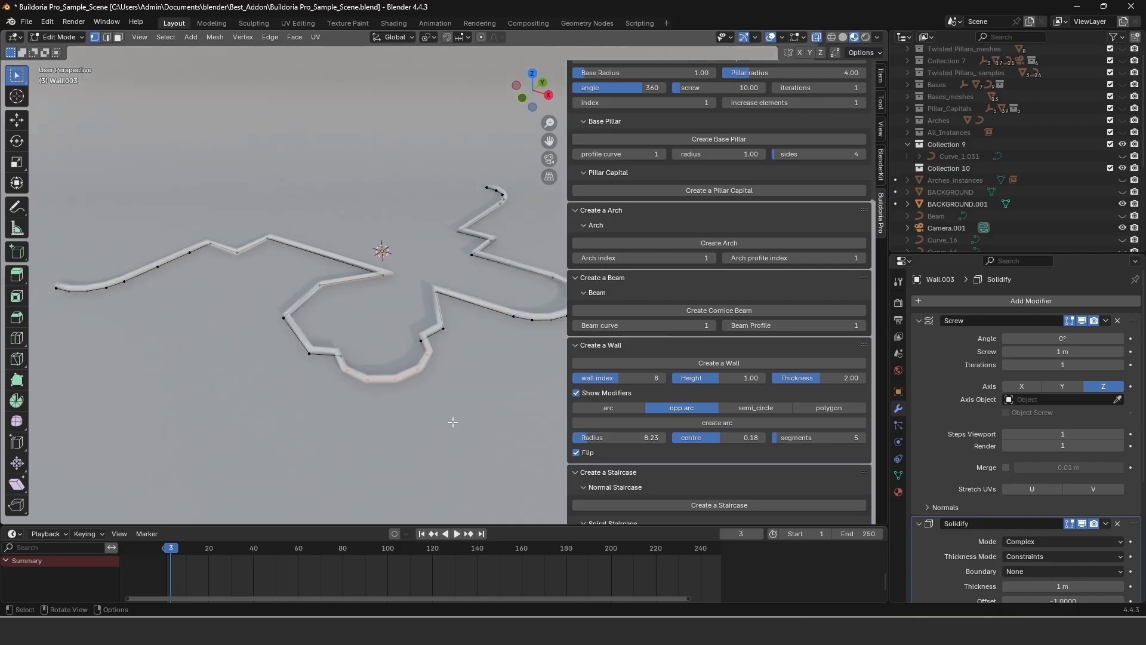
shift+middle_drag(453, 421, 405, 444)
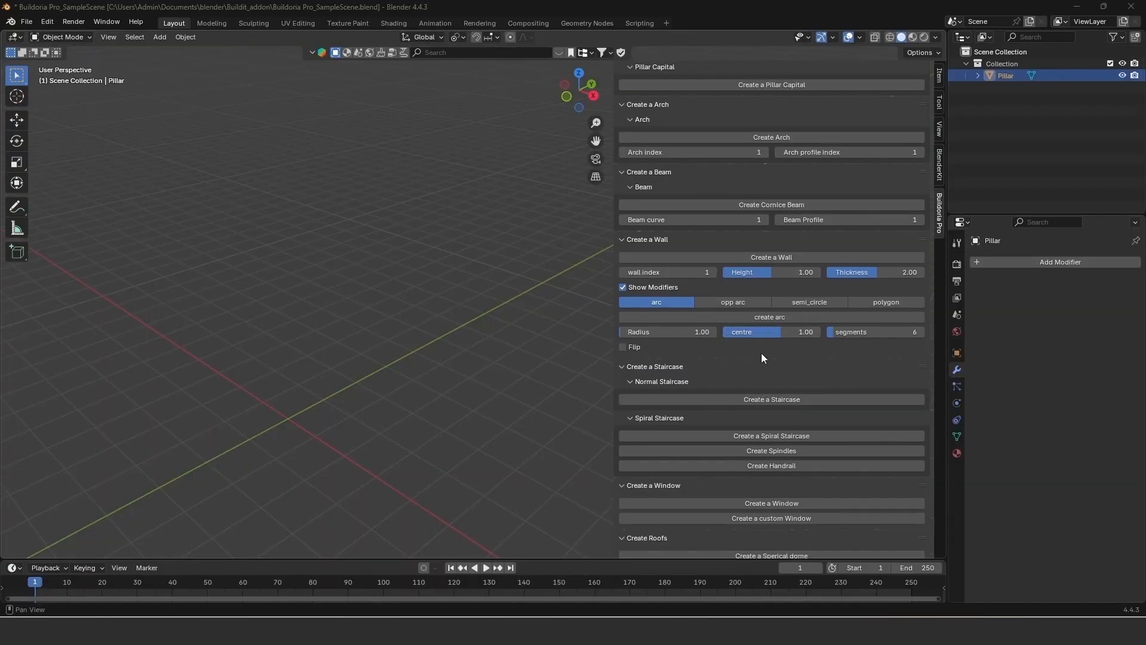
Create a normal staircase and look through its step objects in the scene hierarchy
scroll(761, 353, down, 2)
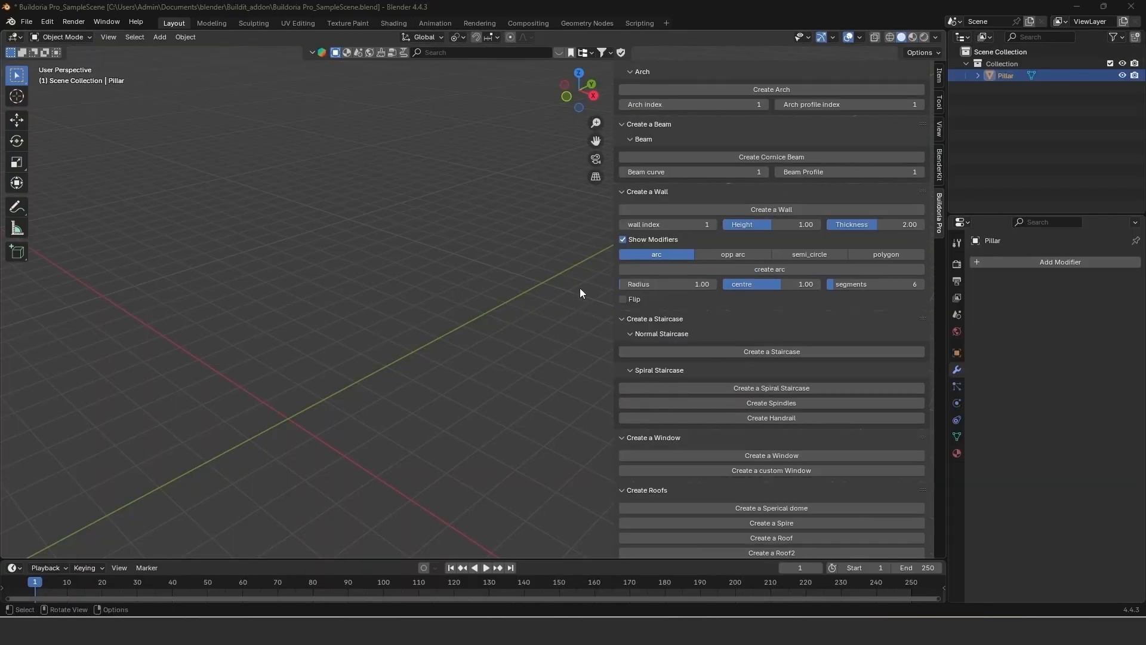
click(782, 353)
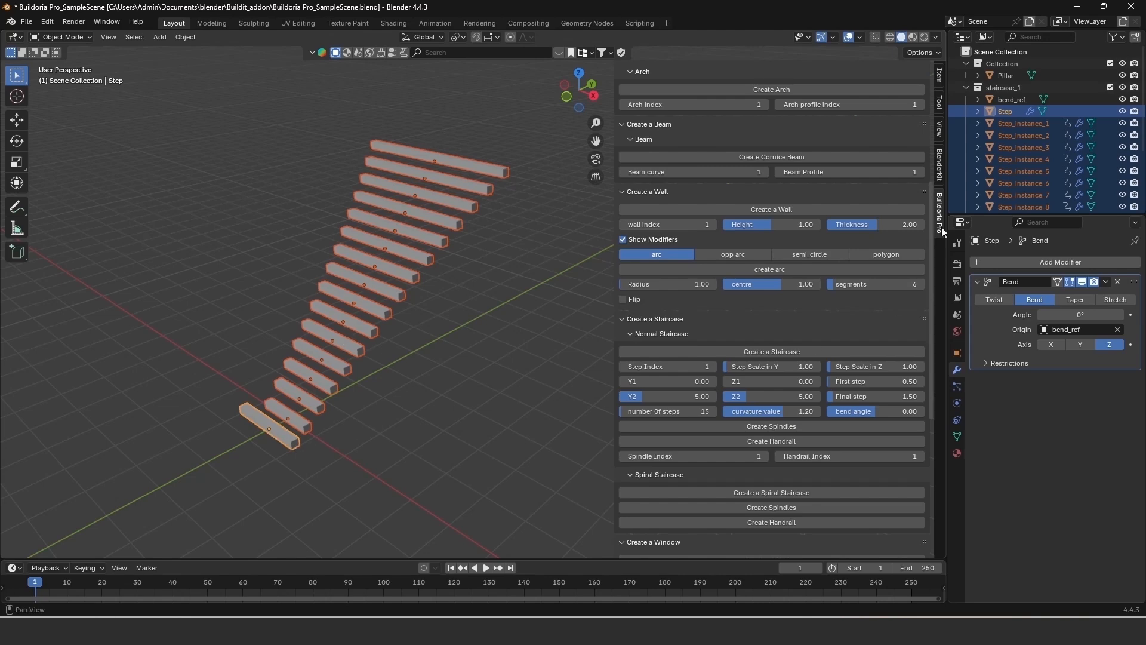
scroll(1028, 143, down, 3)
scroll(1029, 144, up, 3)
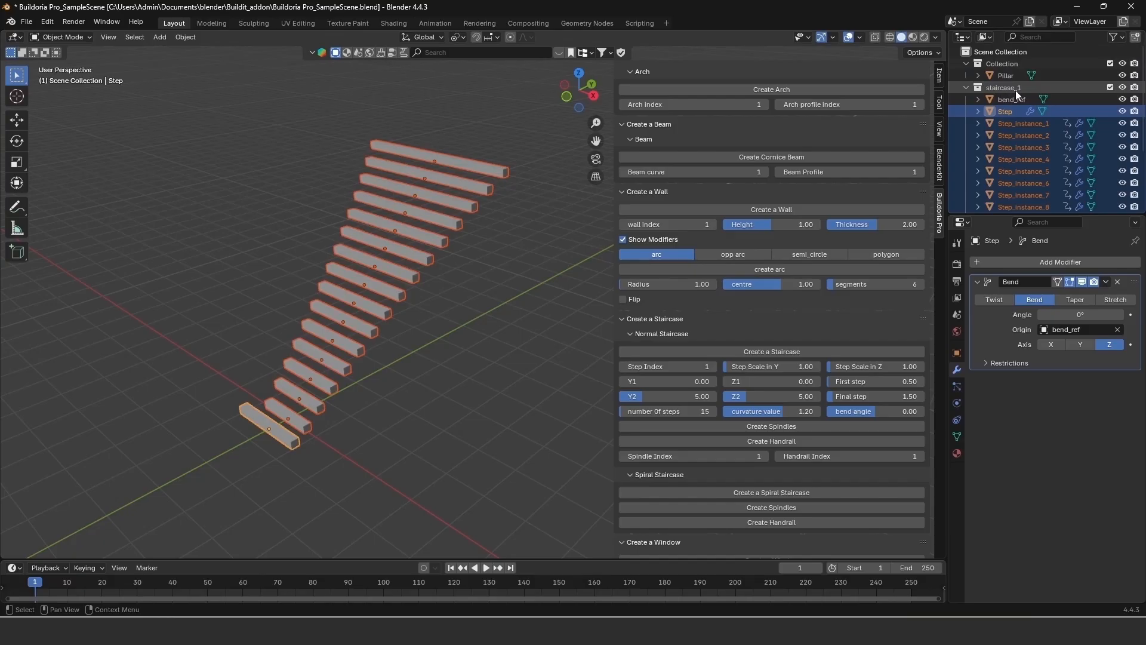
scroll(1021, 151, down, 5)
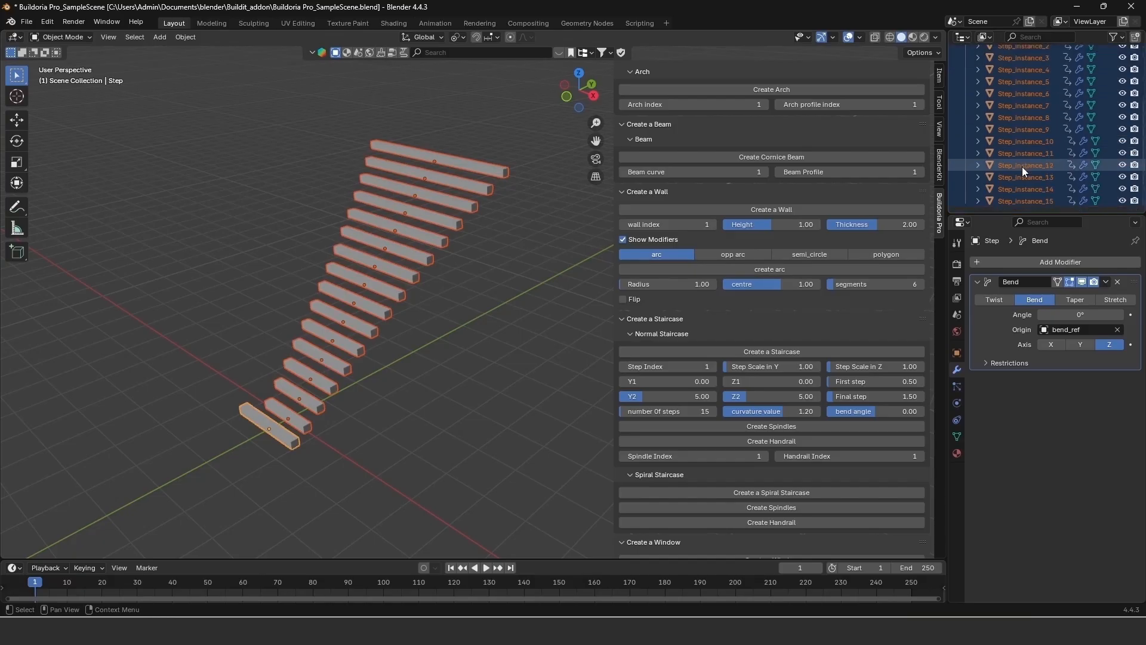
scroll(1022, 167, up, 5)
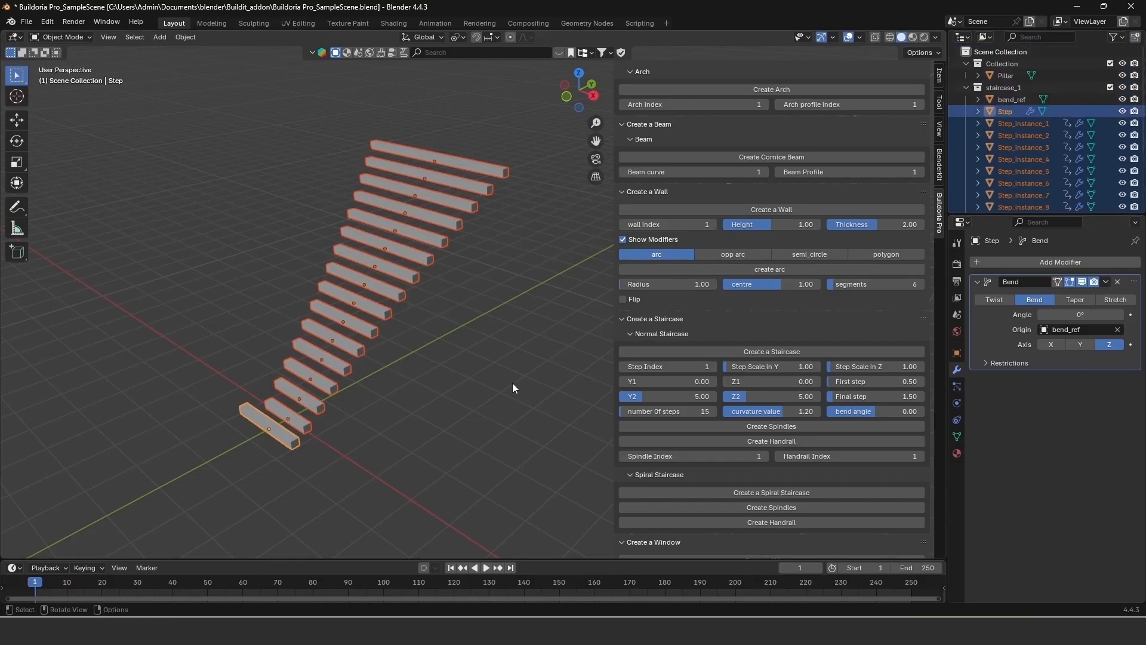
Keep step index 1 and set the staircase's Step Scale in Y to 3.05 and Step Scale in Z to 1.72
click(649, 368)
mouse_move(649, 368)
mouse_down()
mouse_move(673, 368)
mouse_move(649, 367)
mouse_up()
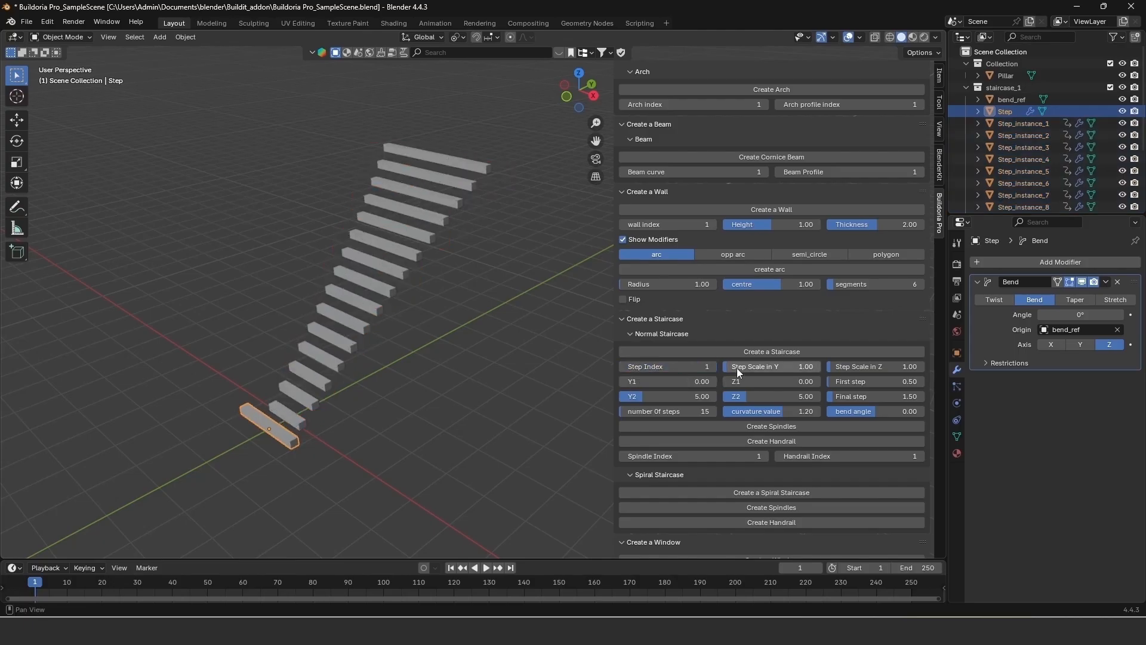
drag(736, 367, 755, 368)
drag(837, 370, 863, 370)
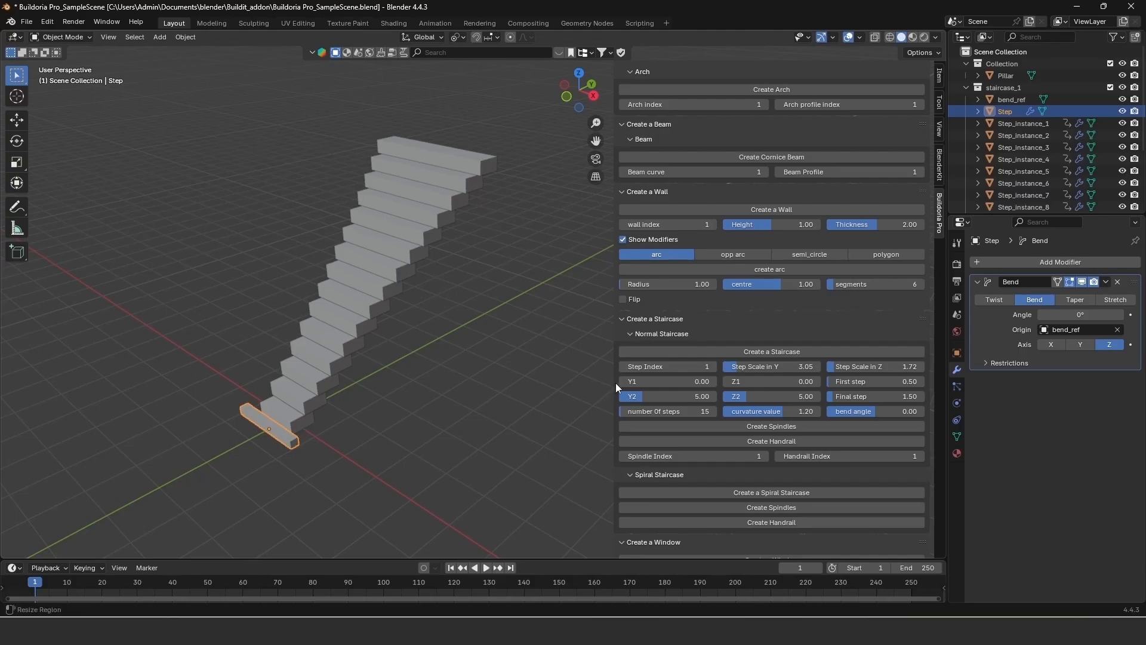
Try the staircase's Y1 and Z1 start positions and set First step to 1.46
mouse_move(628, 382)
mouse_down()
mouse_move(646, 382)
mouse_move(624, 382)
mouse_up()
drag(734, 383, 732, 383)
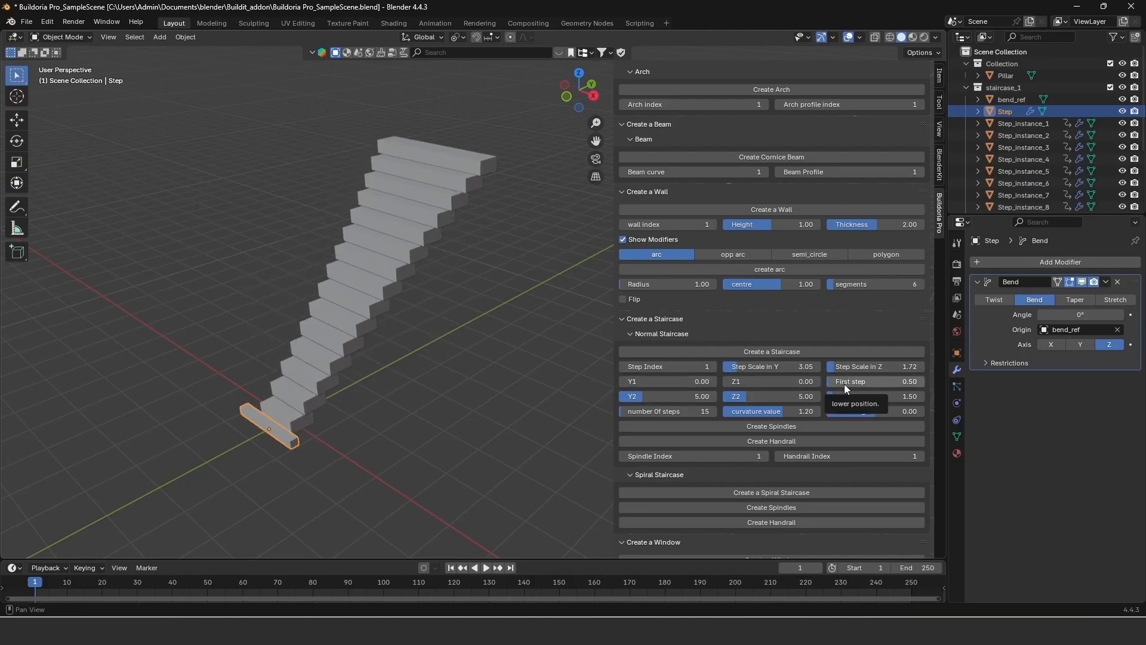
mouse_move(844, 385)
mouse_down()
mouse_move(866, 384)
mouse_move(836, 385)
mouse_up()
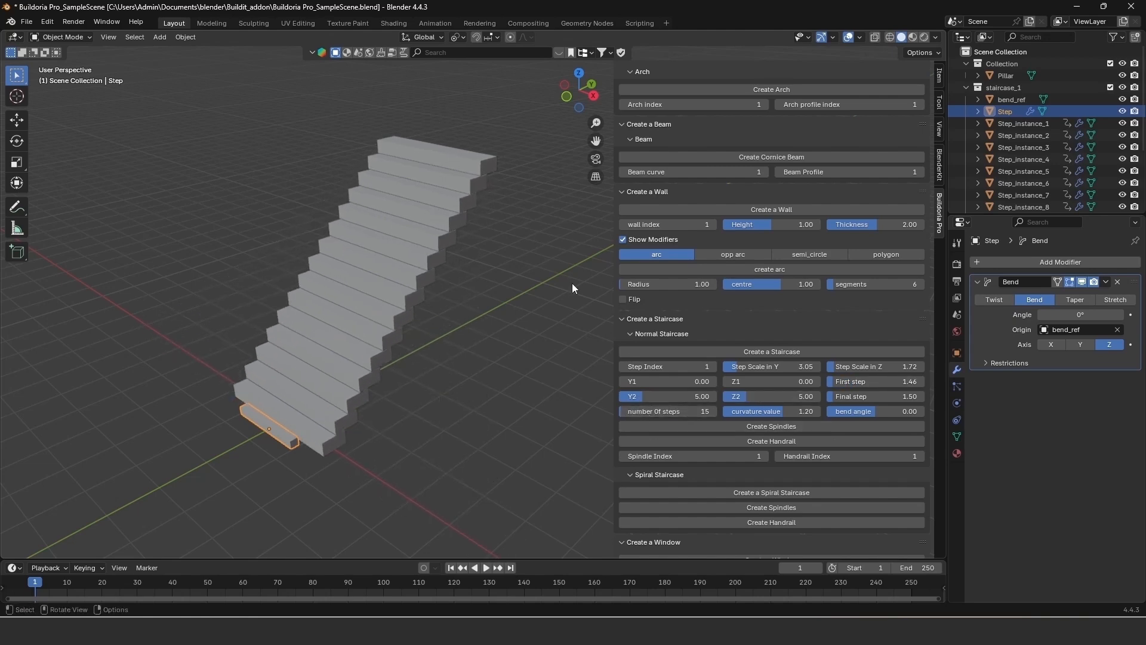
Set the staircase's Y2 to 9.22, Z2 to 4.16 and Final step to 4.15
drag(636, 395, 671, 395)
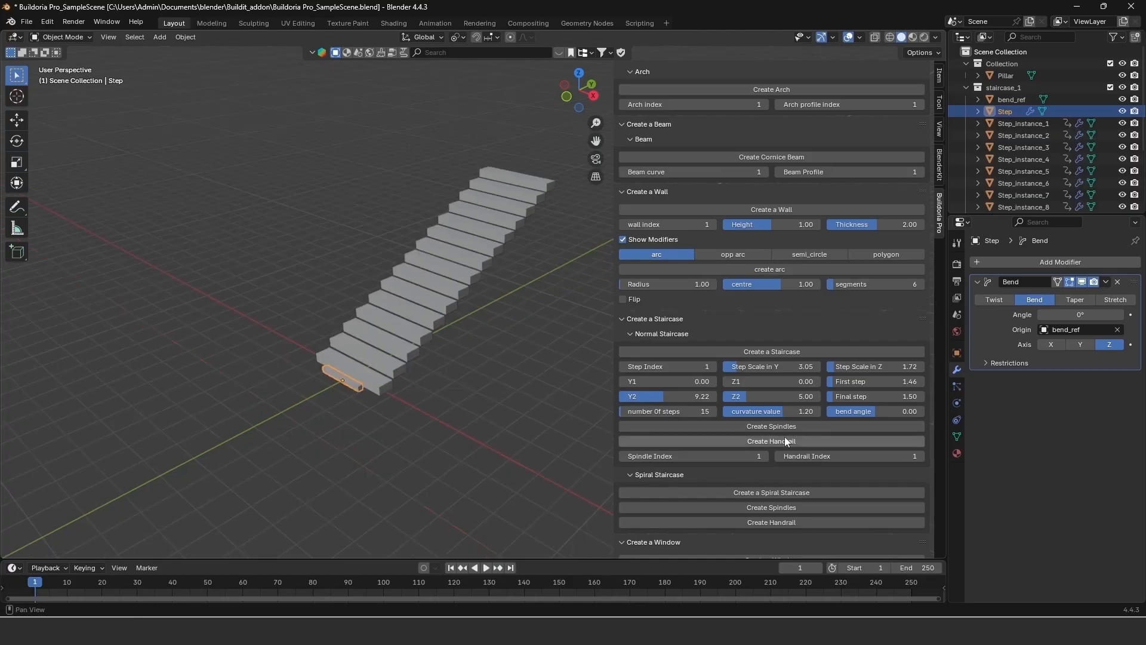
drag(776, 395, 761, 396)
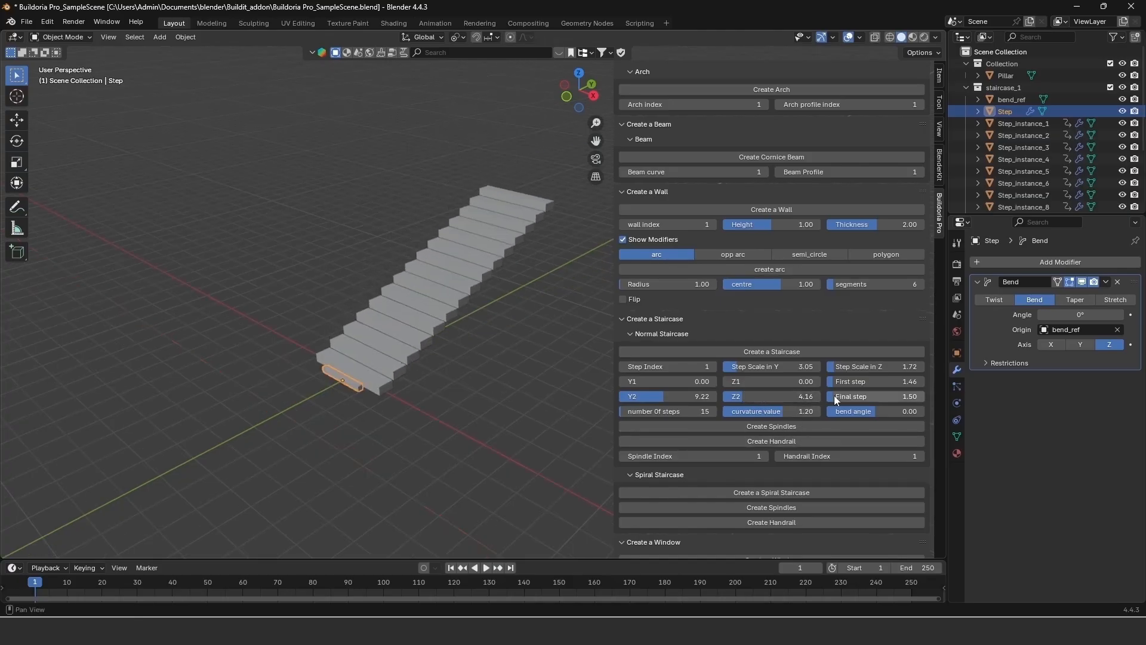
drag(835, 397, 892, 396)
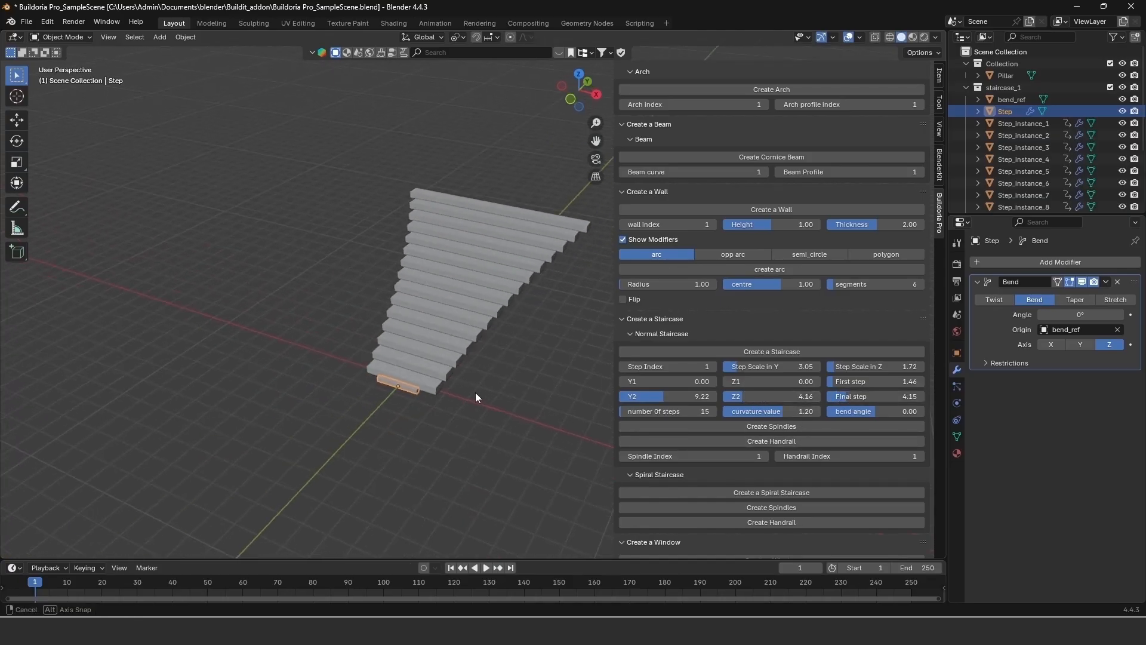
Try the staircase with 39 steps and reset the number of steps to 15
mouse_move(633, 411)
mouse_down()
mouse_move(579, 411)
mouse_move(639, 412)
mouse_up()
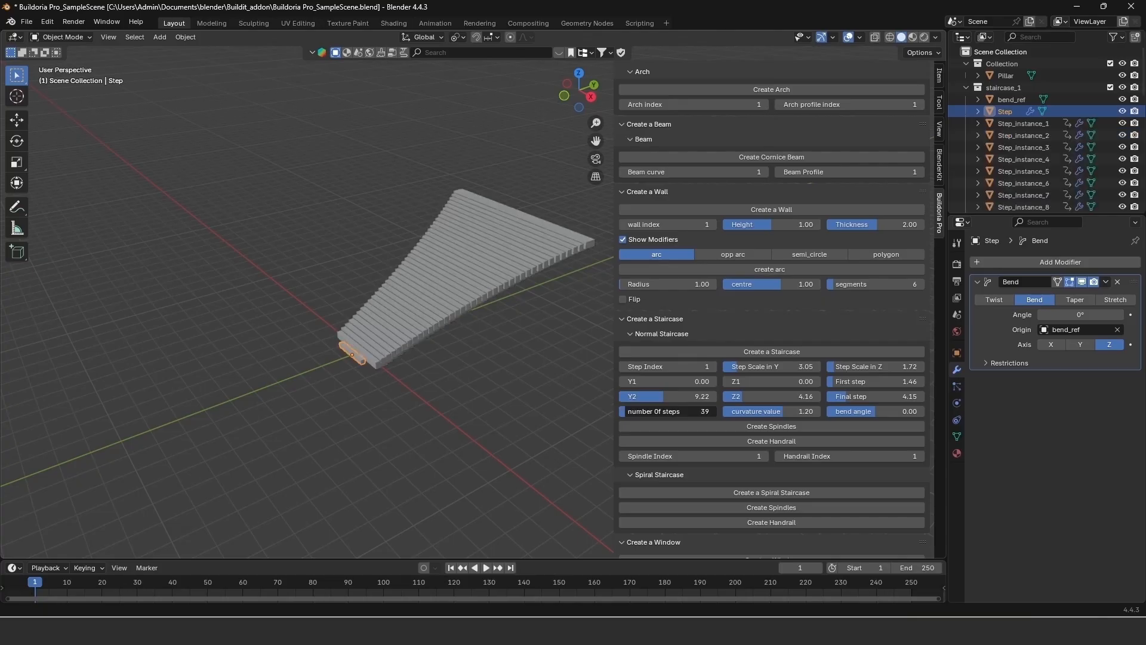
click(639, 412)
key(Return)
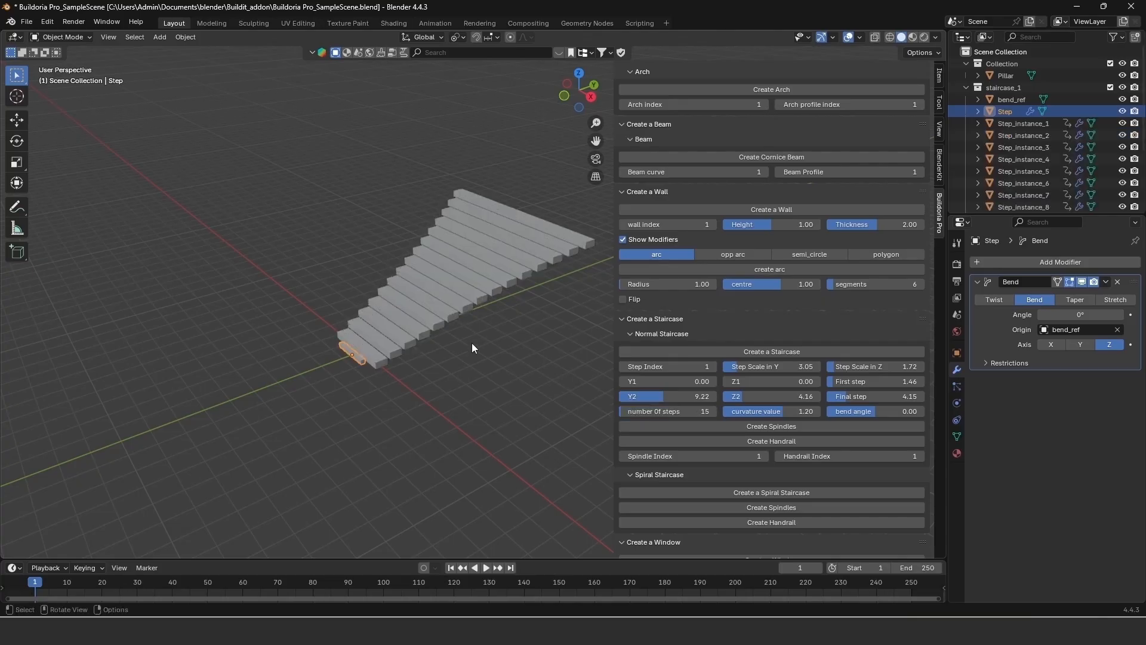
Set the staircase's Final step to 7.28 and its curvature value to 0.96
scroll(469, 345, up, 2)
middle_drag(449, 358, 514, 380)
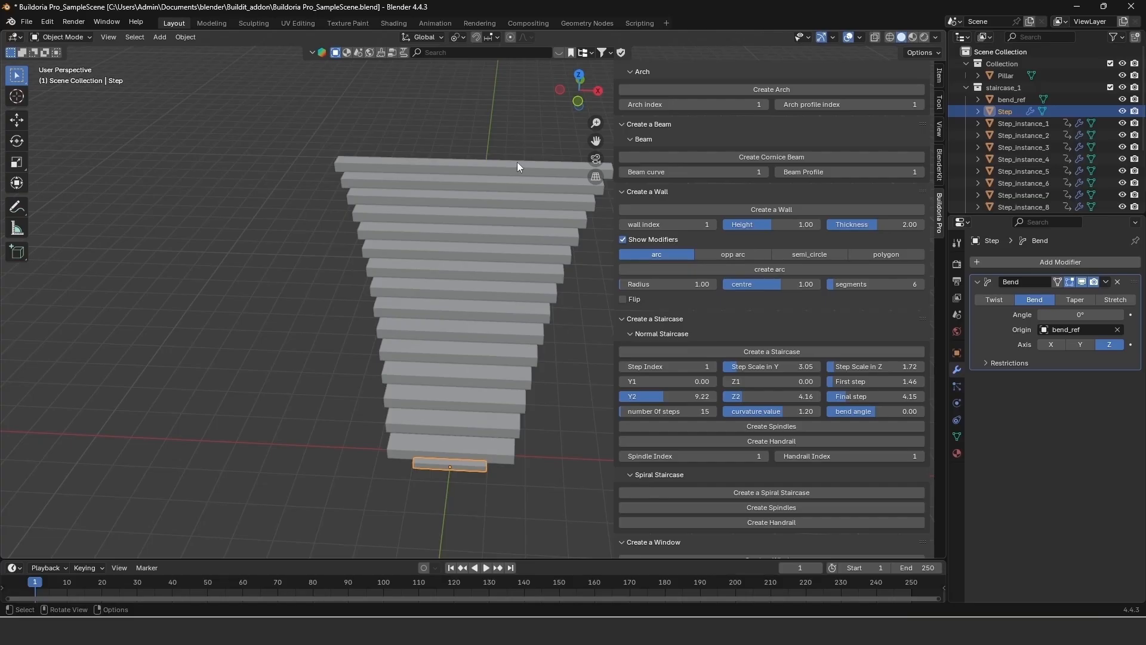
drag(843, 396, 889, 396)
mouse_move(775, 411)
mouse_down()
mouse_move(836, 411)
mouse_move(770, 411)
mouse_move(782, 411)
mouse_up()
middle_drag(509, 395, 514, 435)
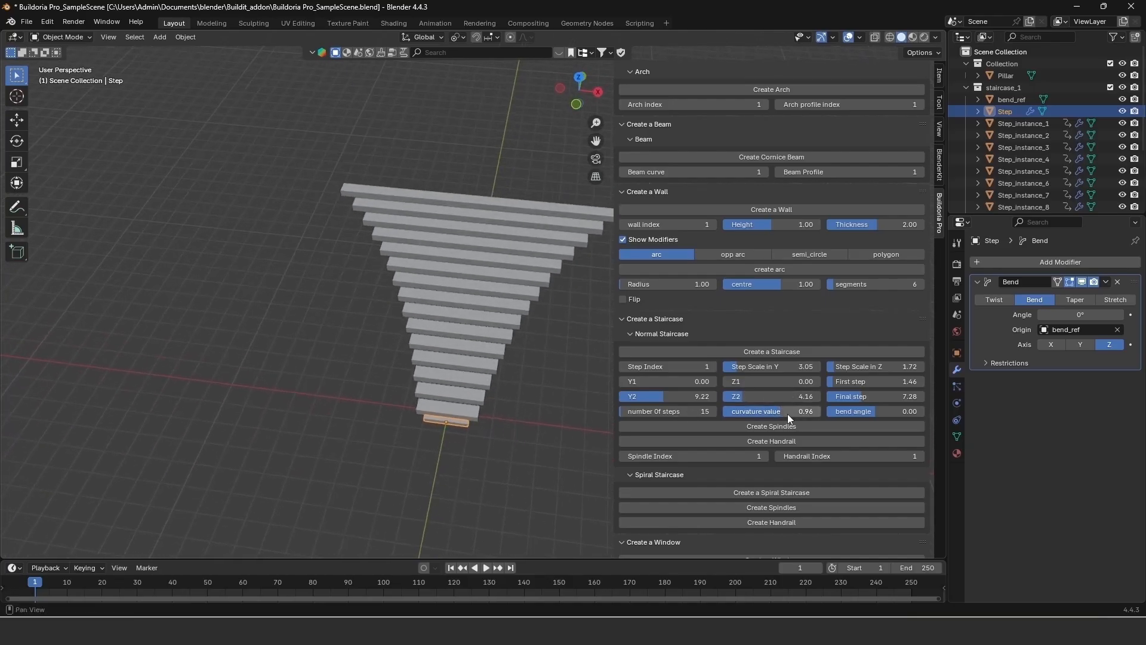
Set the staircase's curvature value to 1 and its Final step to 4.75
text(1)
key(Return)
drag(879, 394, 841, 394)
Curve the steps with a bend angle of -39.04 and reduce the Final step to 0.01
middle_drag(421, 406, 448, 410)
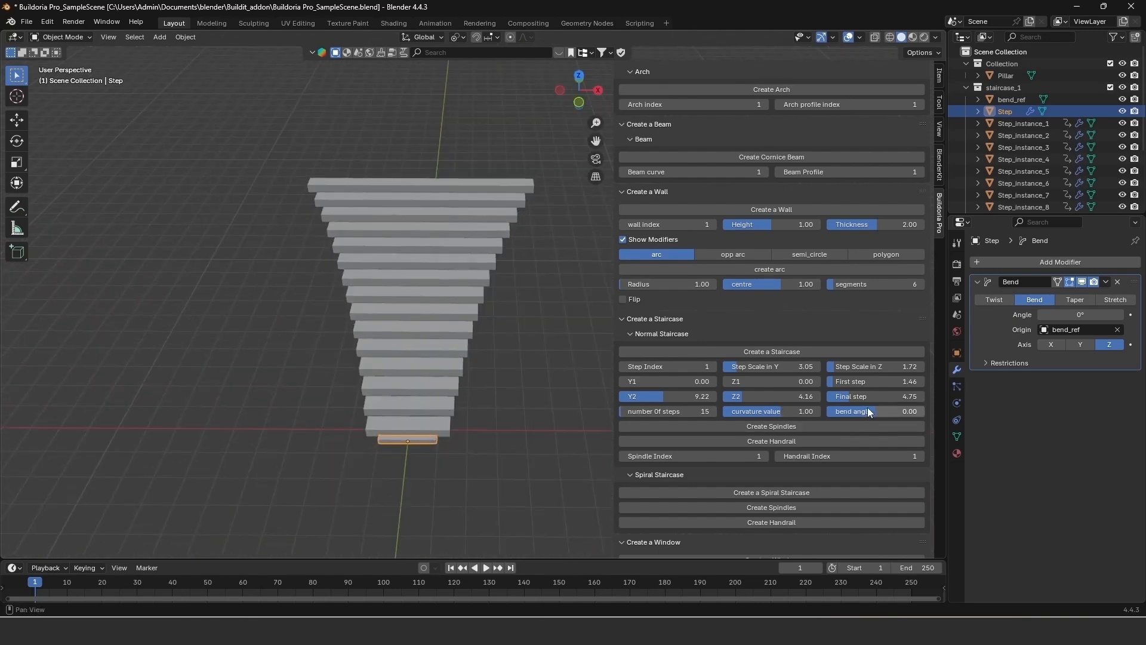
drag(868, 408, 836, 397)
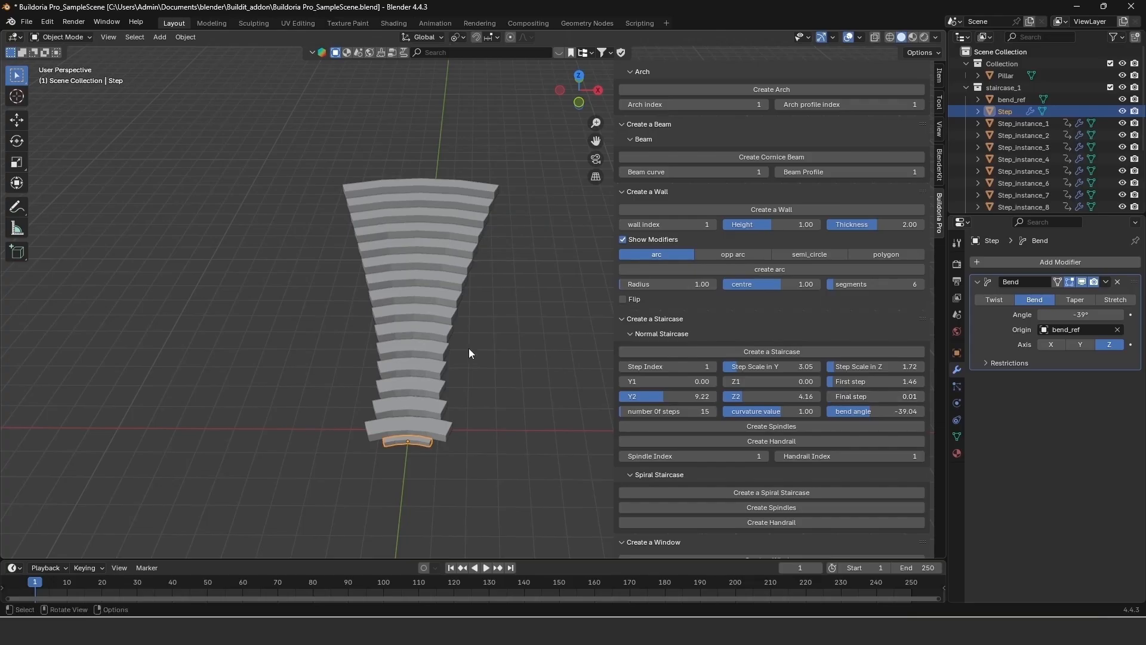
Add three loop cuts to each of the two segments in the right half of the bottom step's mesh
middle_drag(468, 348, 445, 423)
scroll(351, 432, up, 3)
shift+middle_drag(351, 432, 410, 380)
scroll(413, 388, up, 2)
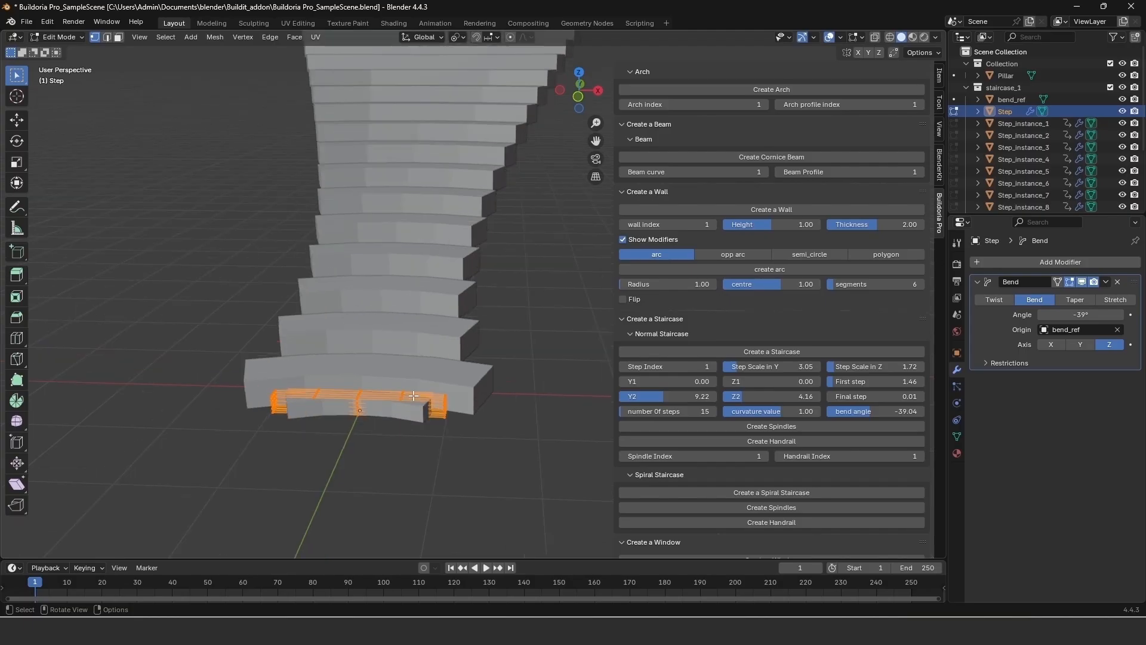
key(ctrl+r)
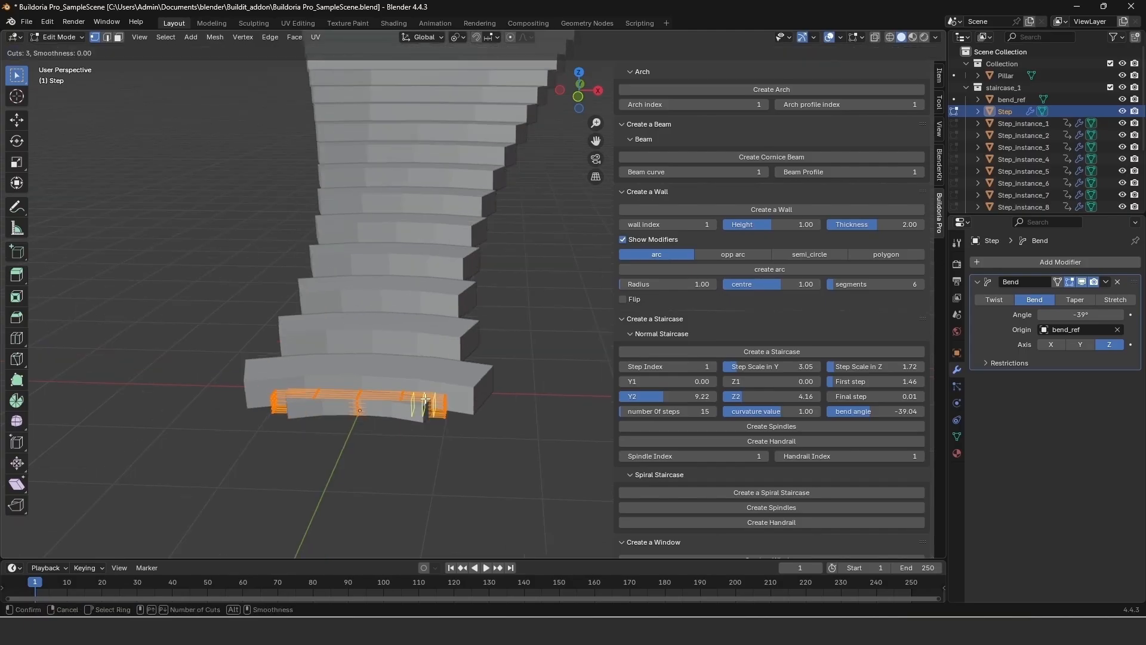
click(425, 398)
click(423, 398)
key(ctrl+r)
click(378, 395)
click(377, 395)
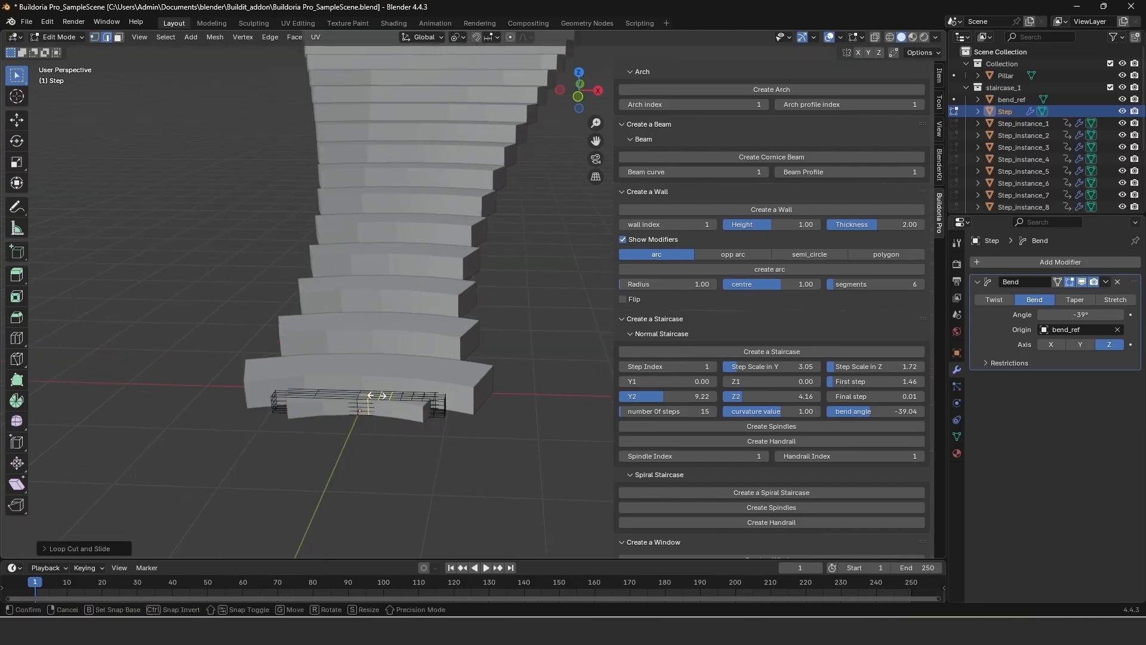
Add three loop cuts to each of the two left segments of the bottom step's mesh and return to Object Mode
key(ctrl+e)
key(Escape)
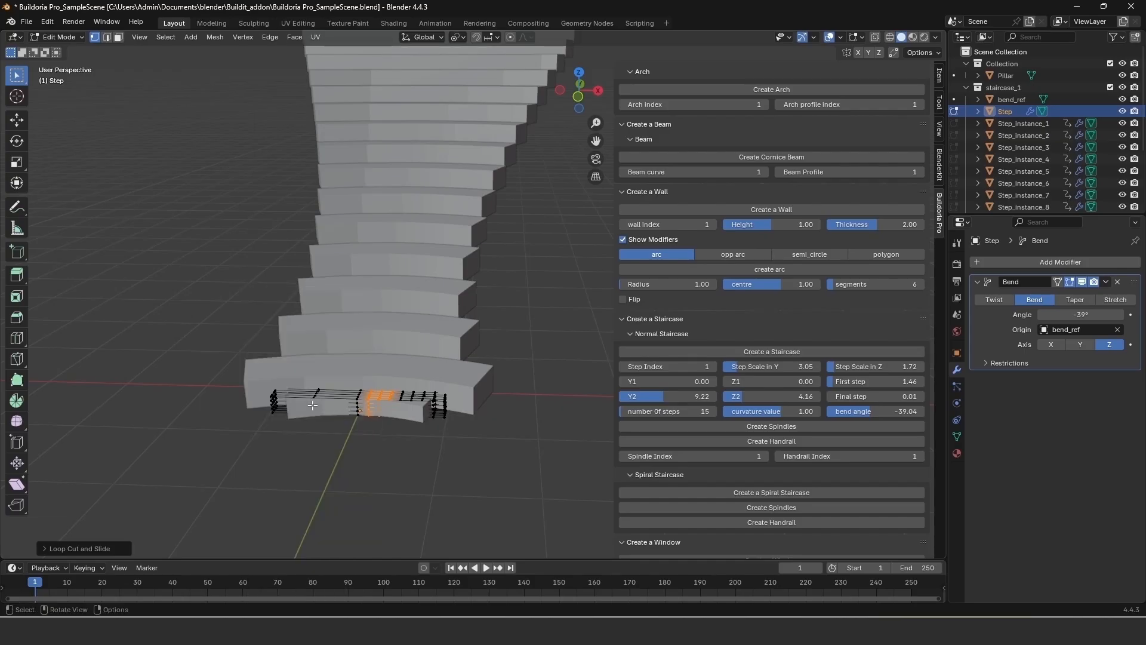
key(2)
key(g)
key(g)
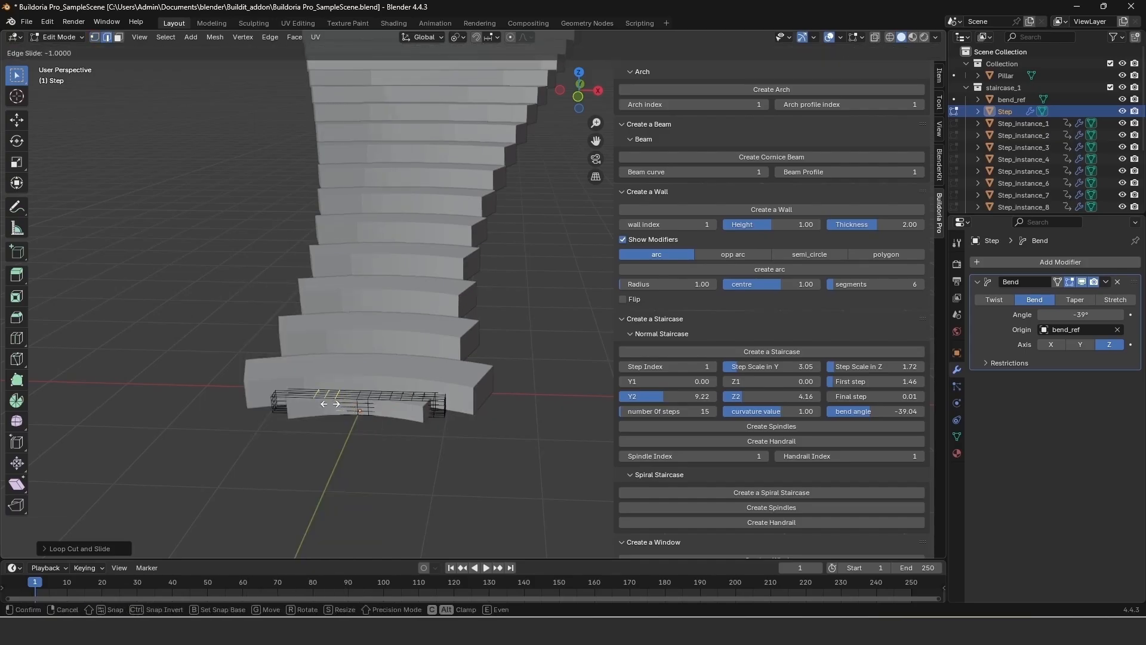
click(344, 403)
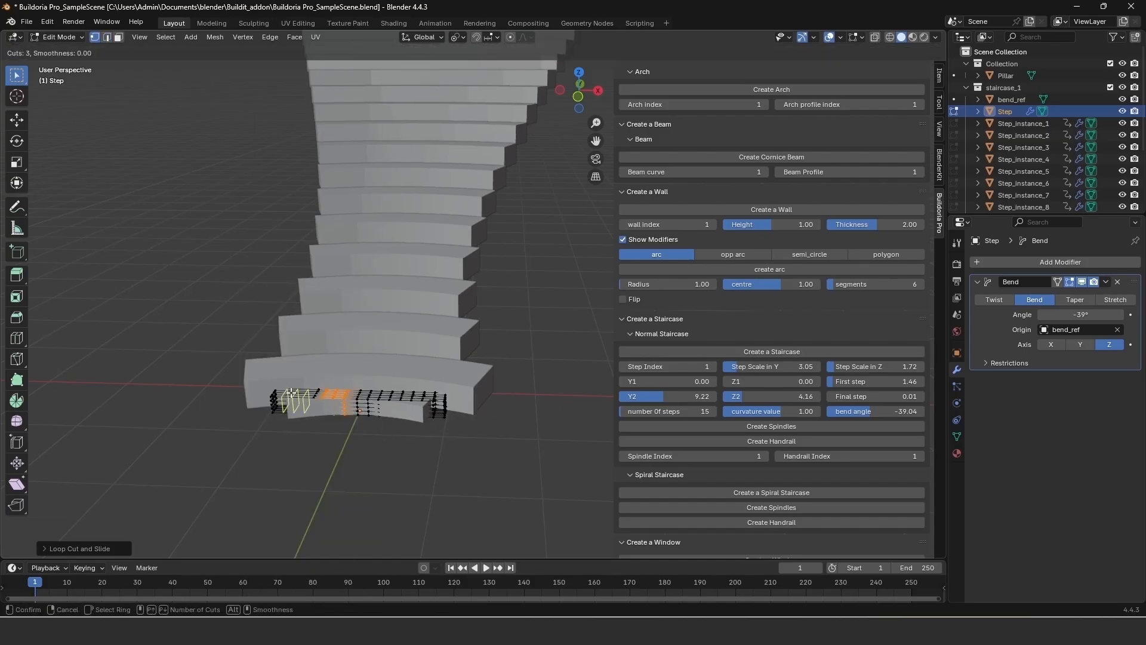
click(359, 466)
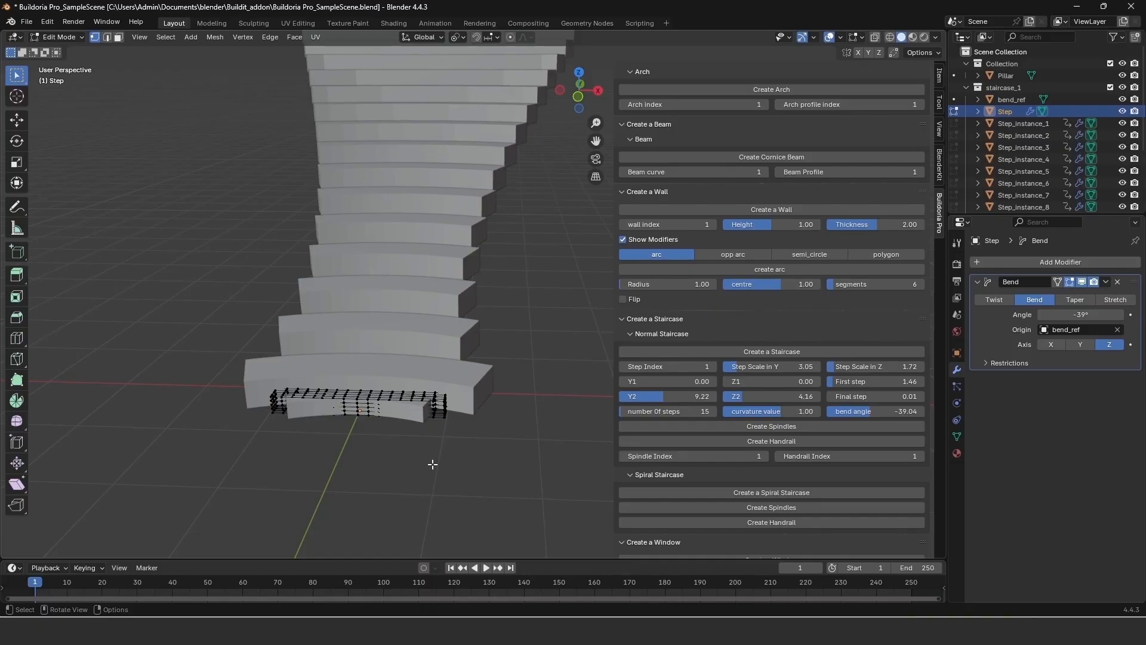
key(Tab)
Create spindles with Spindle Index 1 along both sides of the staircase
middle_drag(402, 296, 406, 378)
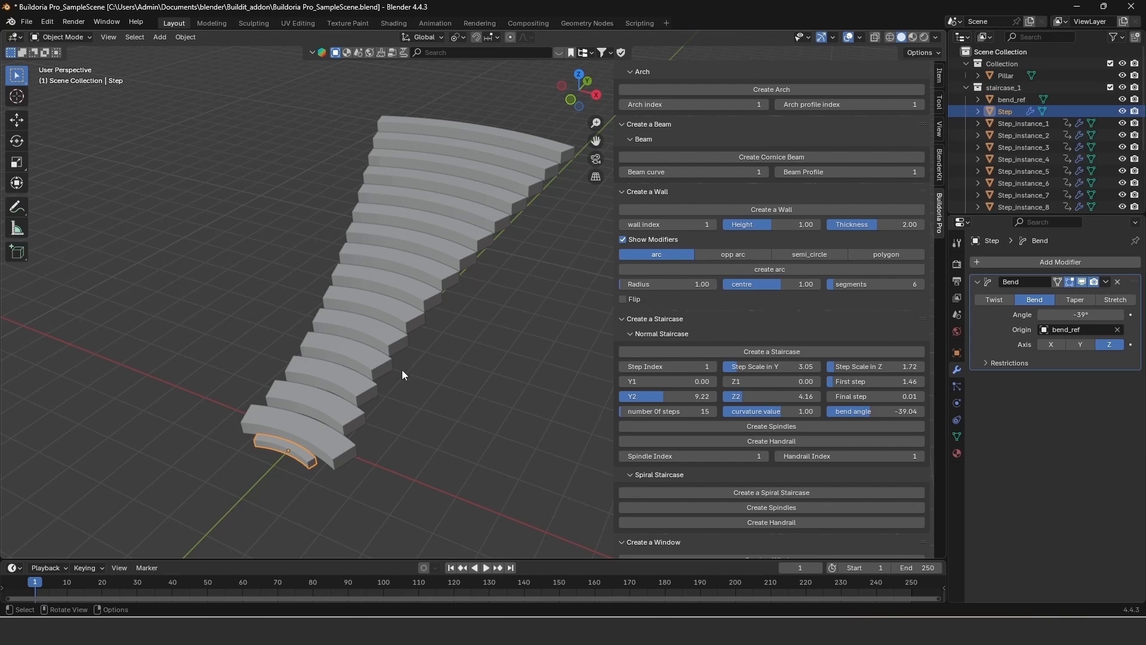
click(758, 429)
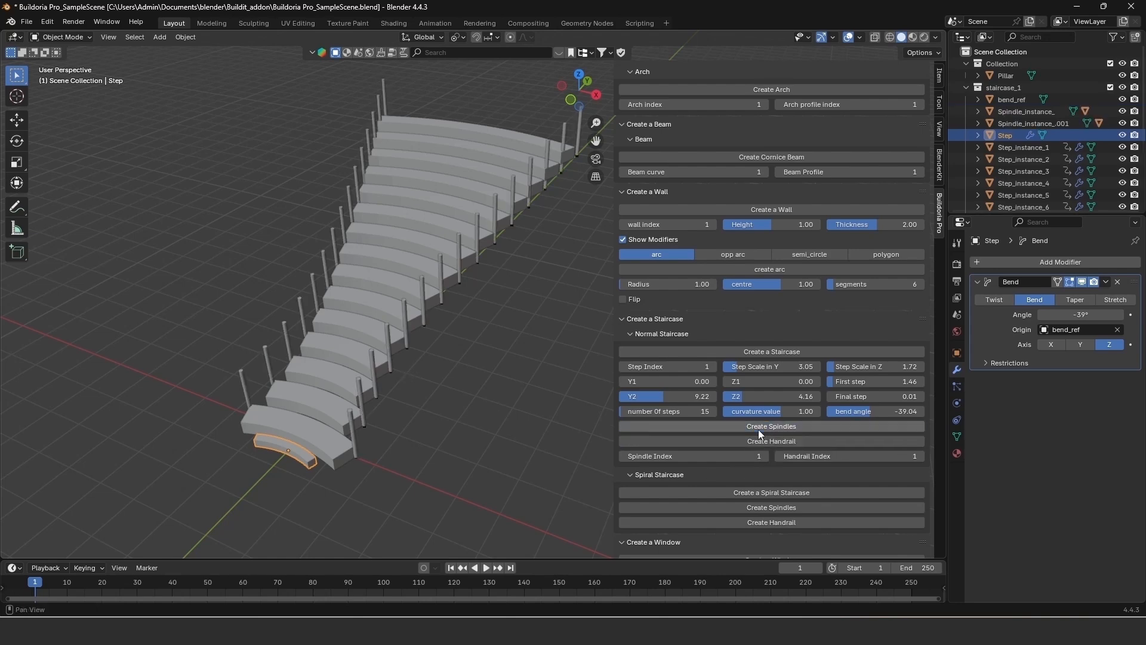
middle_drag(392, 456, 416, 443)
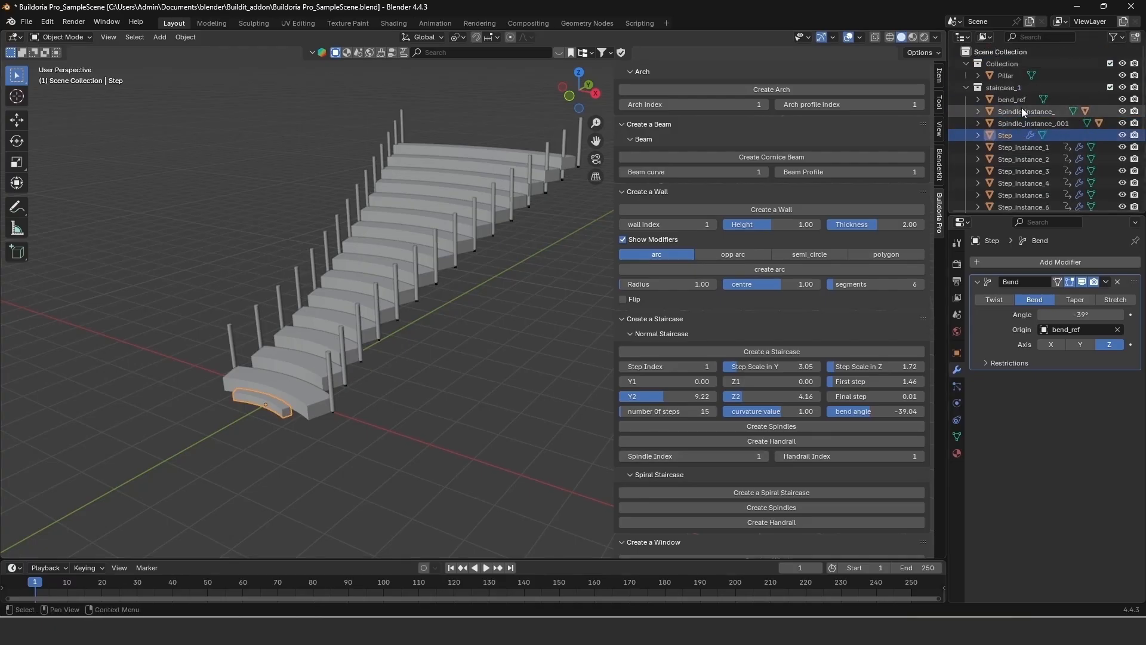
Unhide the source spindles C_Spindle_1 and C_Spindle_1.001 inside the two spindle instance objects
click(977, 112)
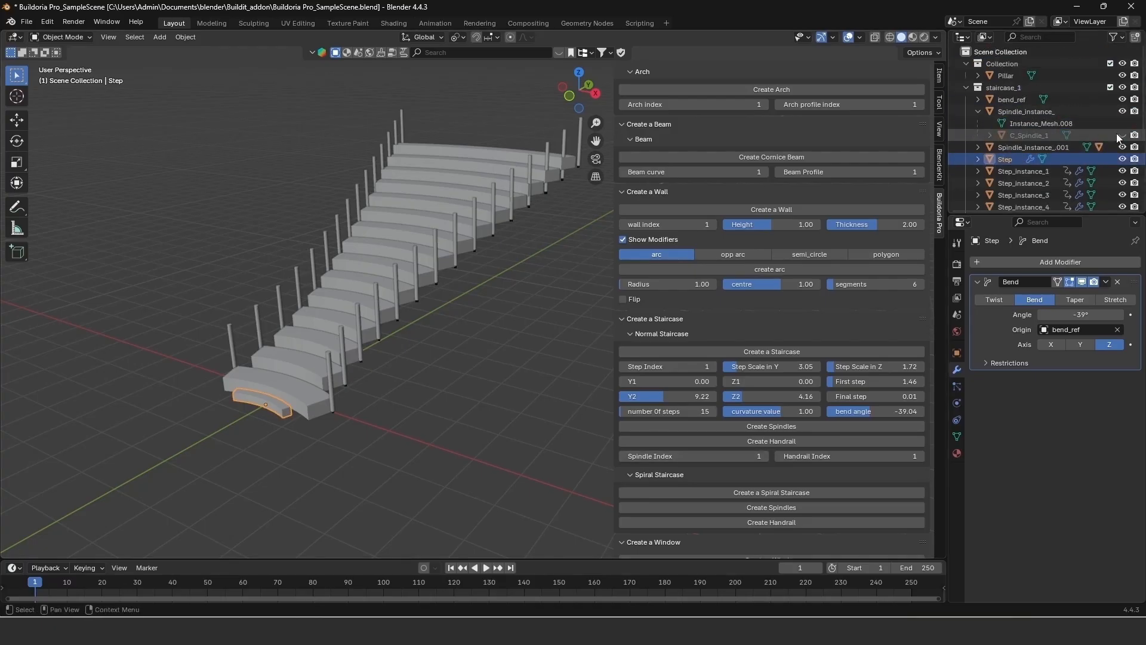
click(1122, 135)
scroll(1056, 124, down, 1)
click(977, 124)
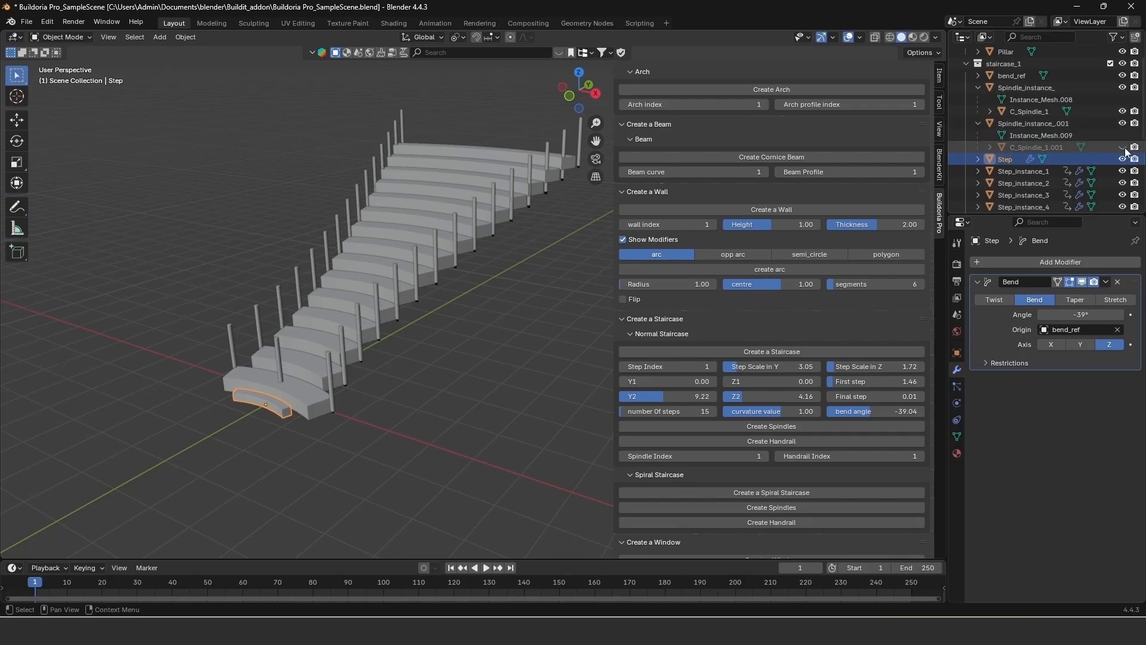
Move both source spindles up about 0.22 m along Z and hide them again
click(1019, 112)
click(1037, 148)
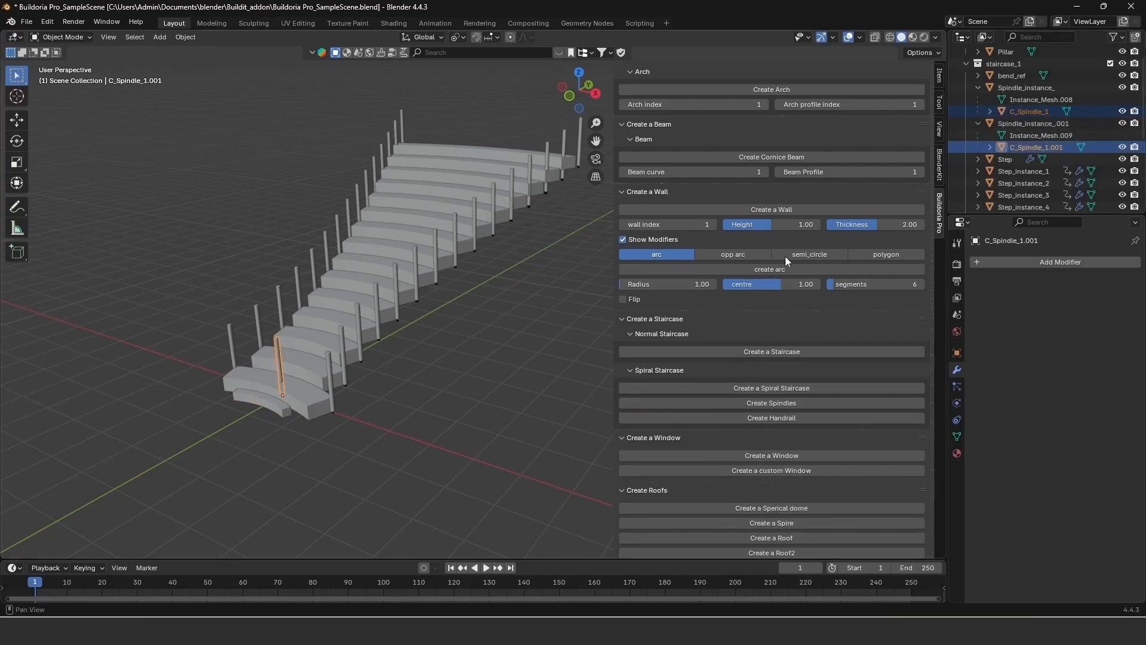
key(g)
key(z)
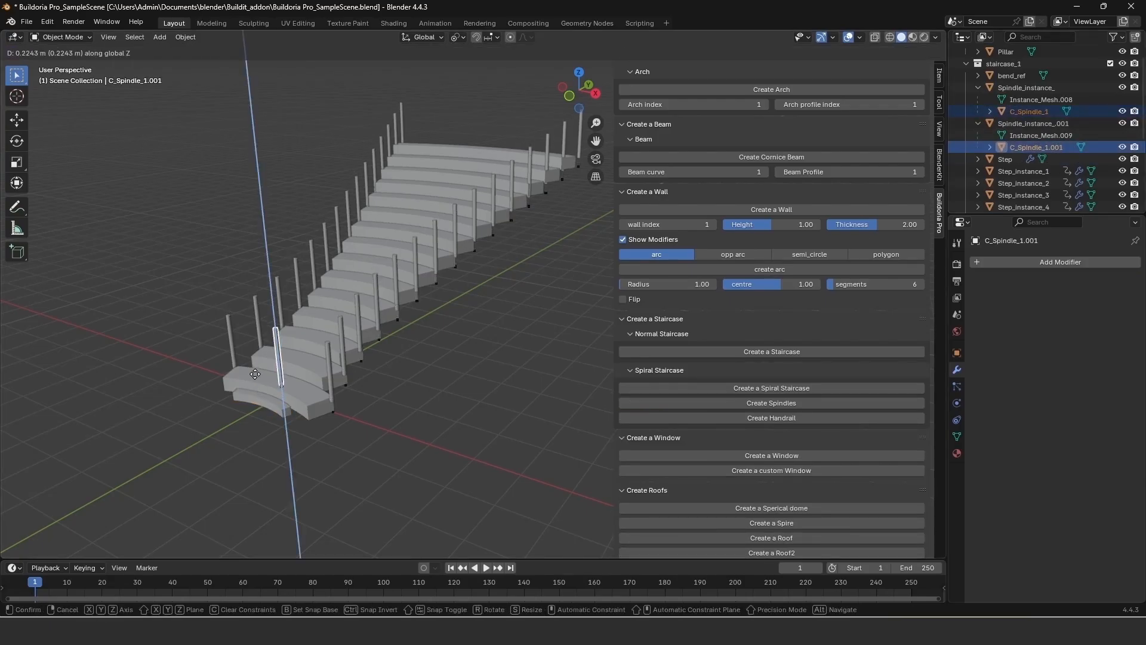
click(255, 374)
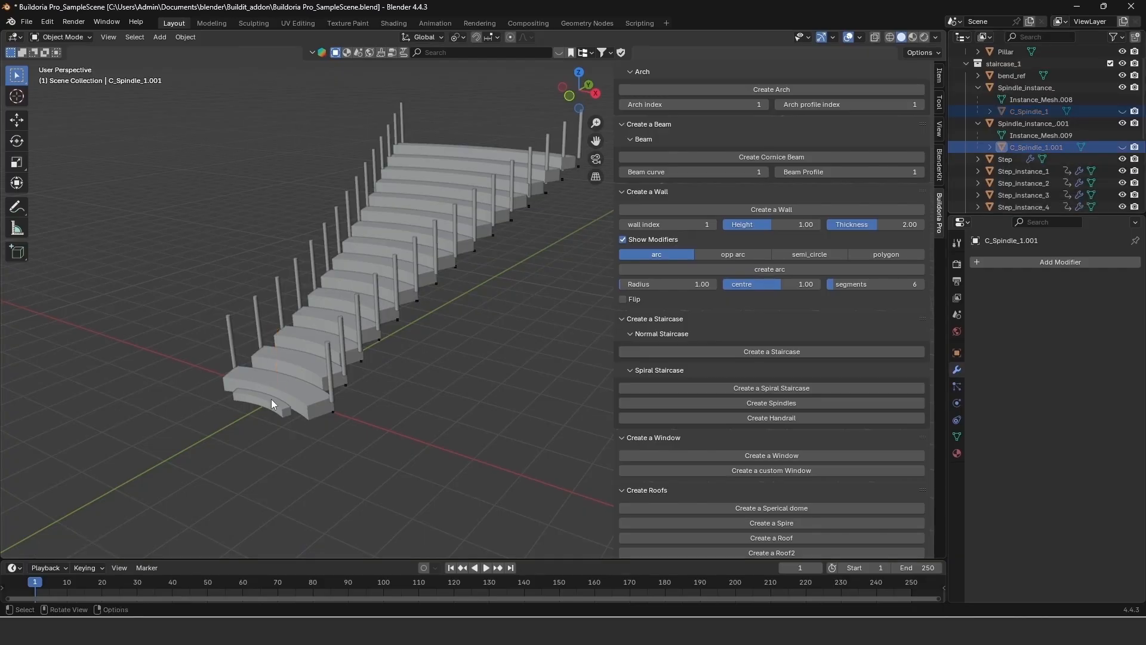
Move the right-hand row of spindles inward so that it stands on the steps
middle_drag(271, 399, 315, 396)
scroll(358, 396, up, 4)
click(432, 425)
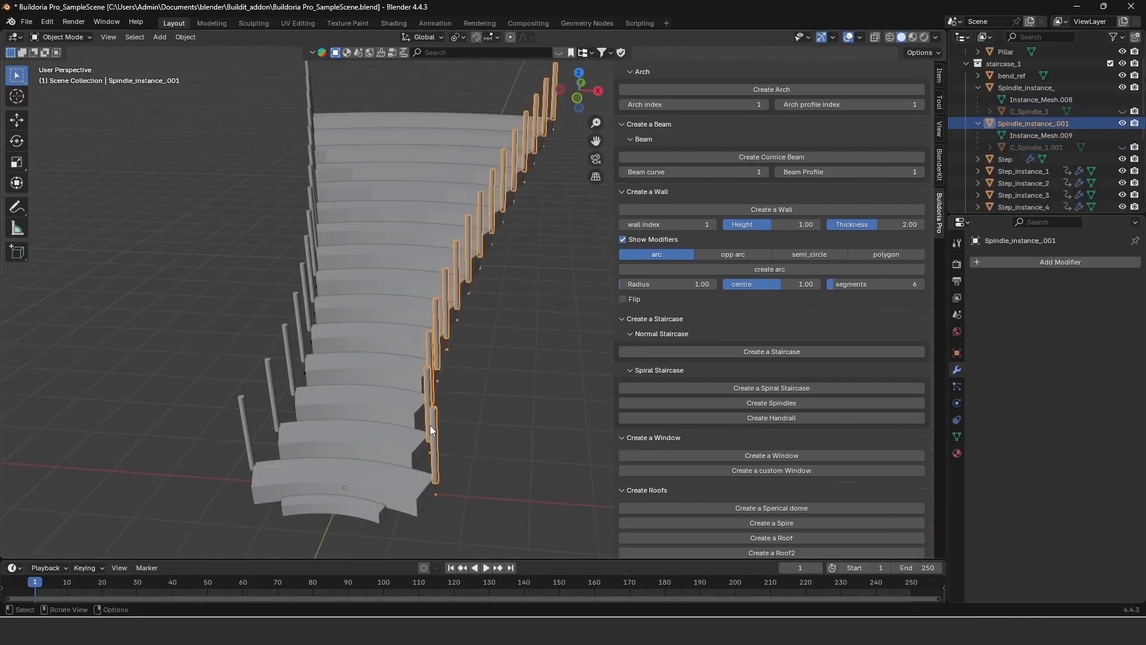
key(g)
click(235, 434)
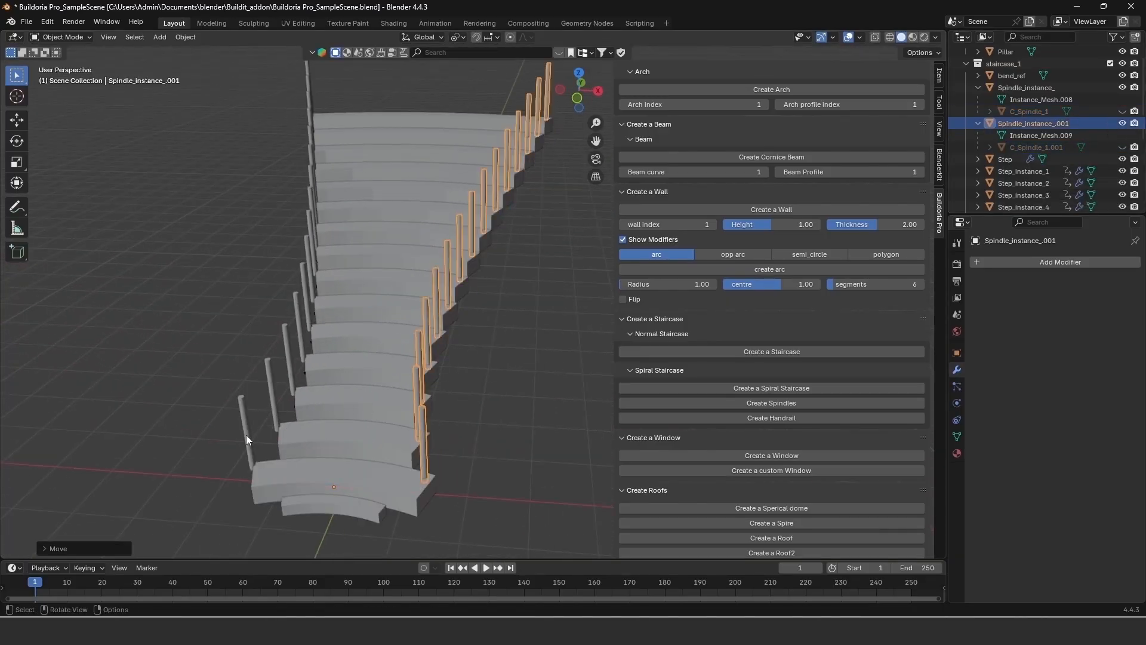
Move the left-hand row of spindles inward onto the steps and slightly toward the staircase's front along Y
click(247, 438)
key(g)
key(y)
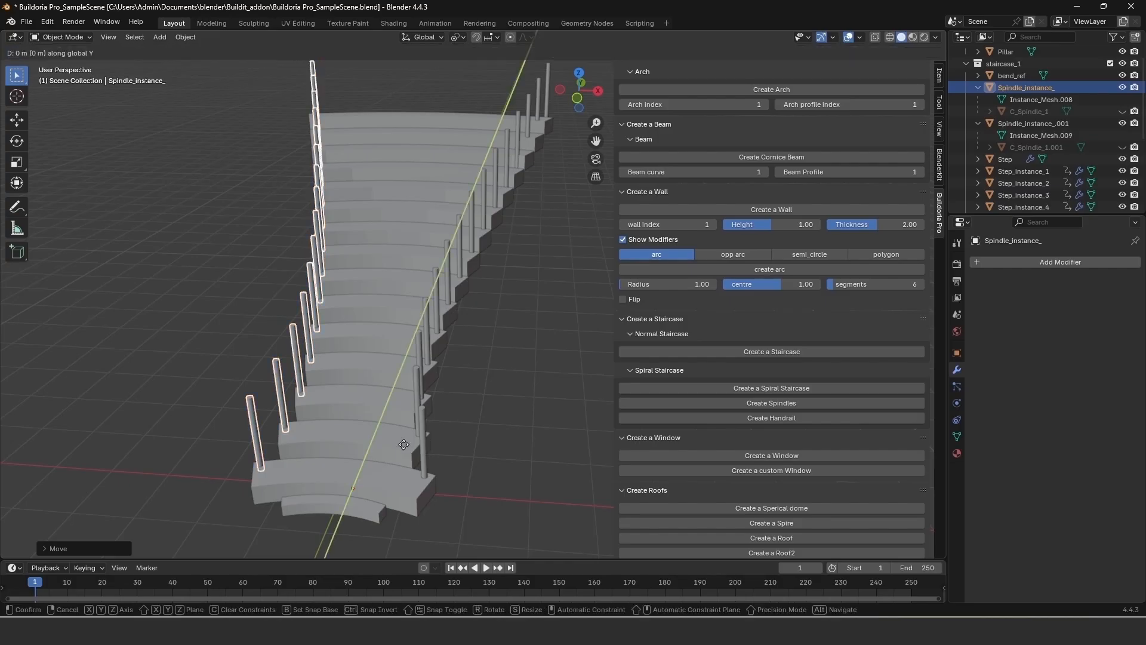
click(402, 449)
Shift the right-hand row of spindles slightly along Y toward the front of the staircase
click(421, 453)
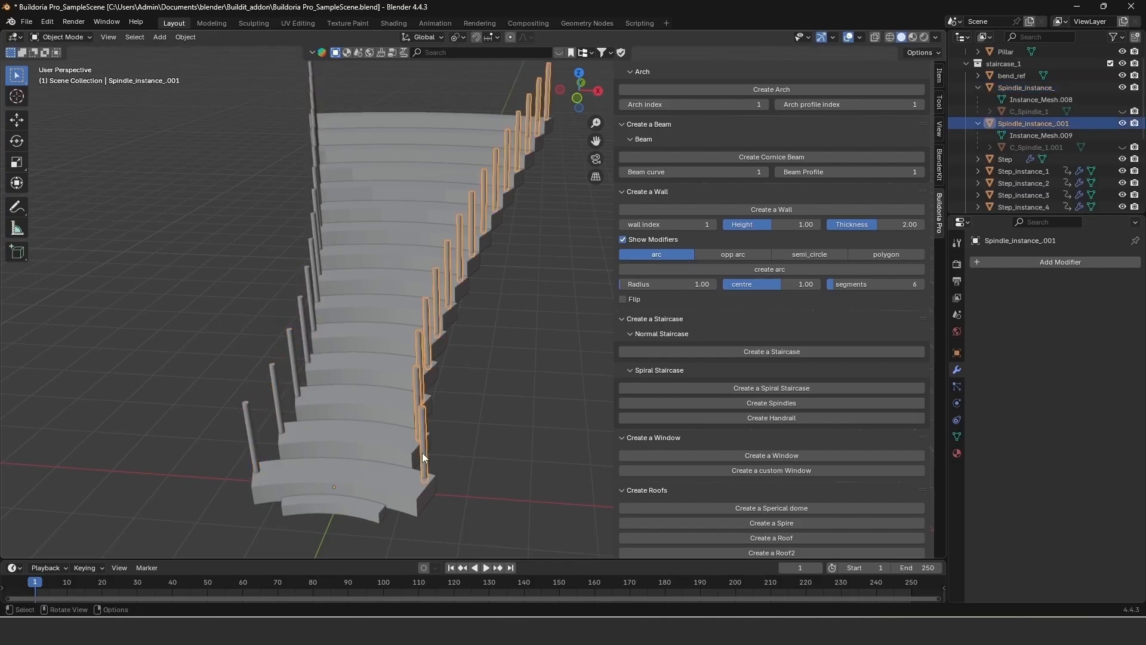
key(g)
key(y)
click(382, 443)
middle_drag(382, 443, 325, 402)
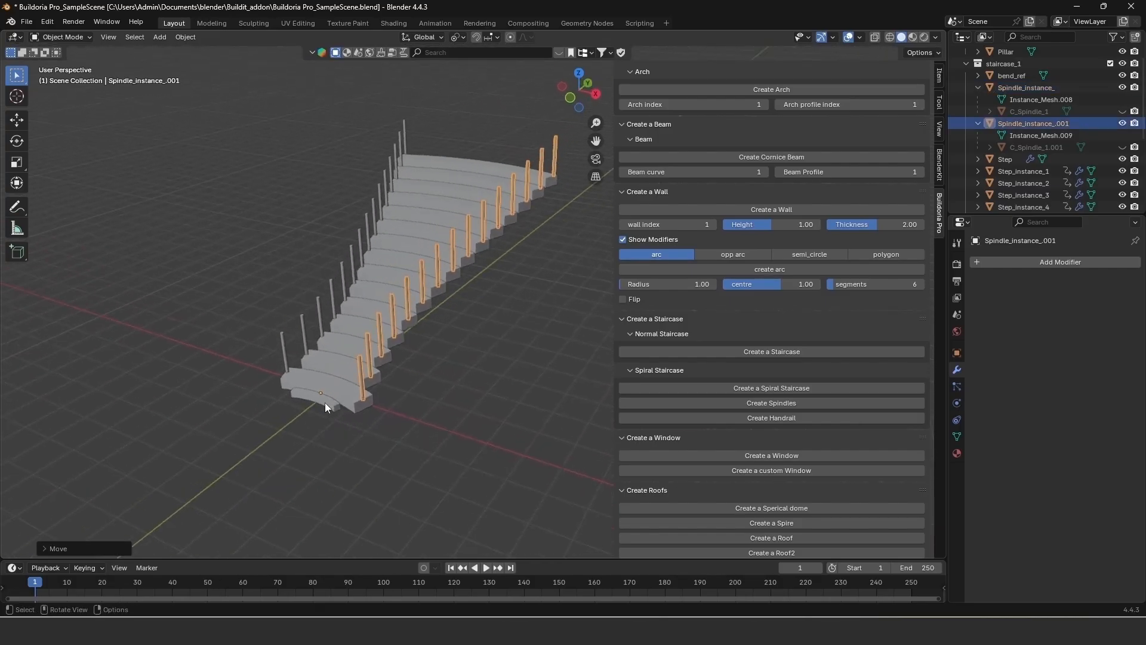
Select the bottom step and create handrails with Handrail Index 1 along both sides of the staircase
click(324, 403)
click(764, 441)
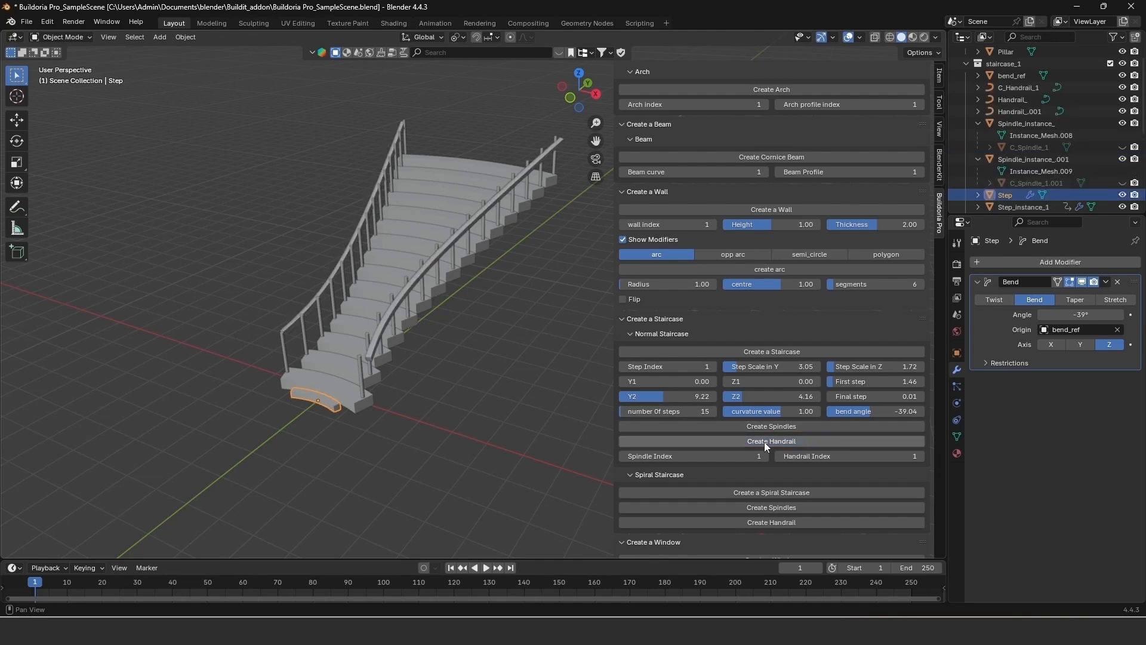
scroll(442, 350, up, 3)
Move the right handrail about 0.24 m inward along X and about 0.21 m up along Z onto its spindles
click(352, 315)
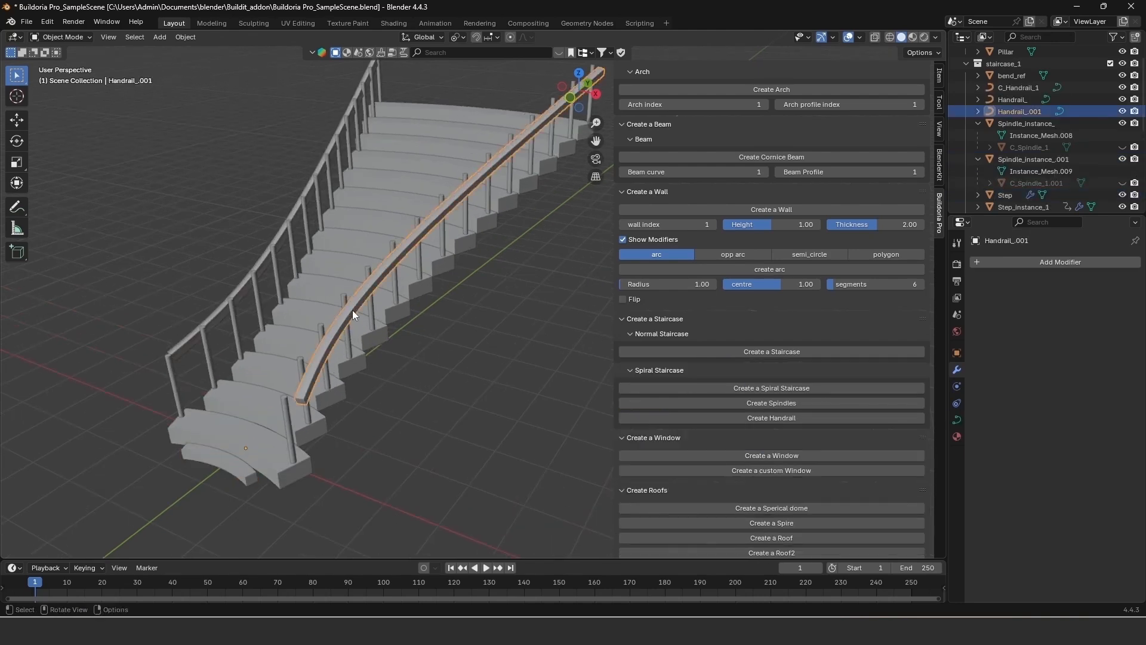
key(g)
key(x)
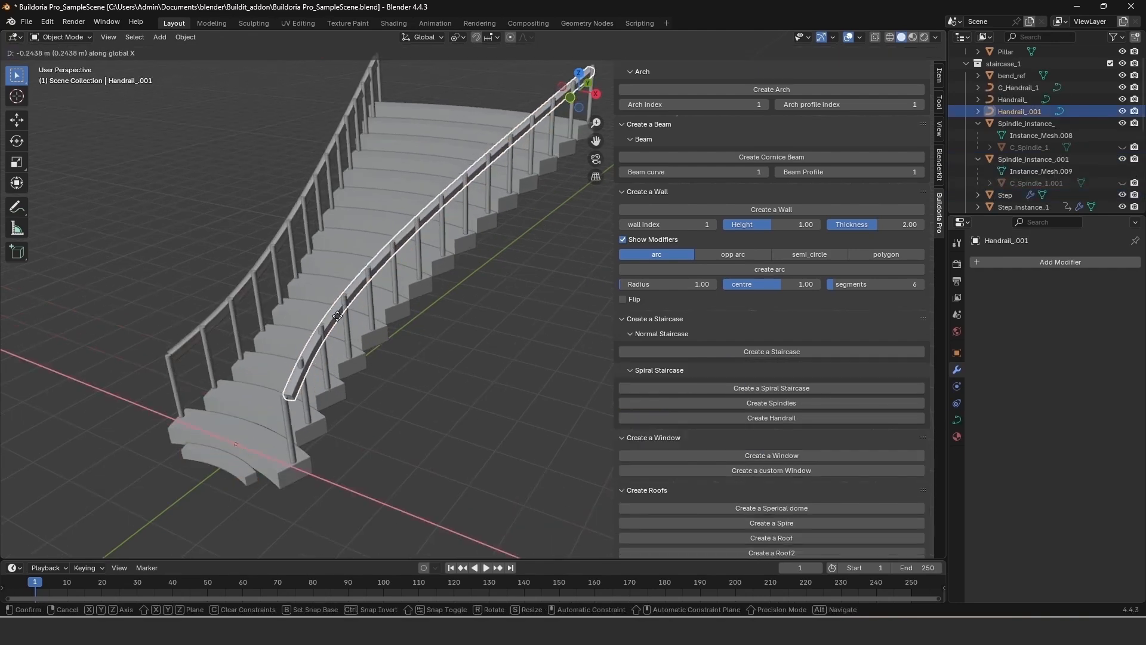
click(341, 319)
key(g)
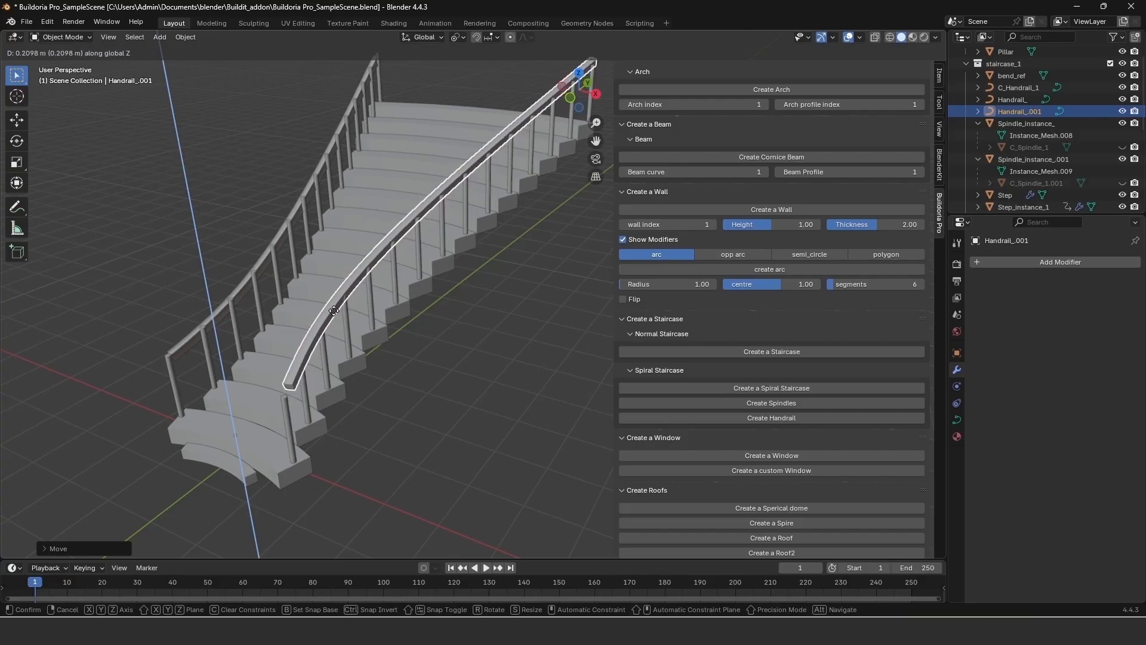
click(333, 309)
Move the left handrail inward along X and up so that it sits on its spindles
click(241, 296)
key(g)
key(x)
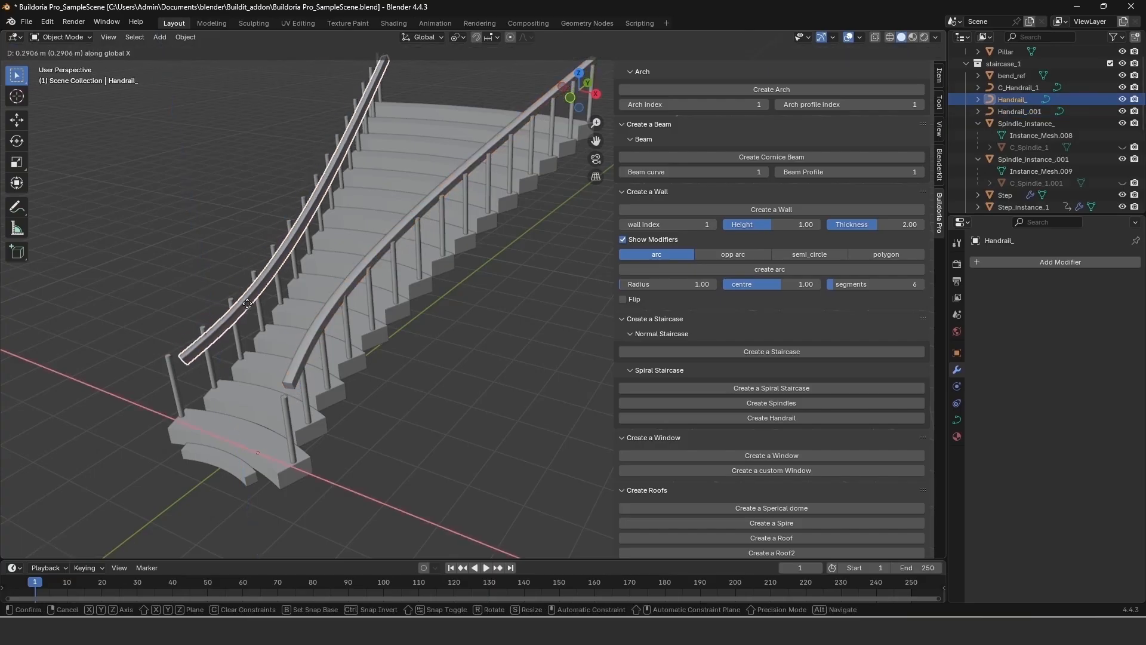
click(267, 325)
middle_drag(267, 325, 428, 378)
scroll(393, 407, up, 5)
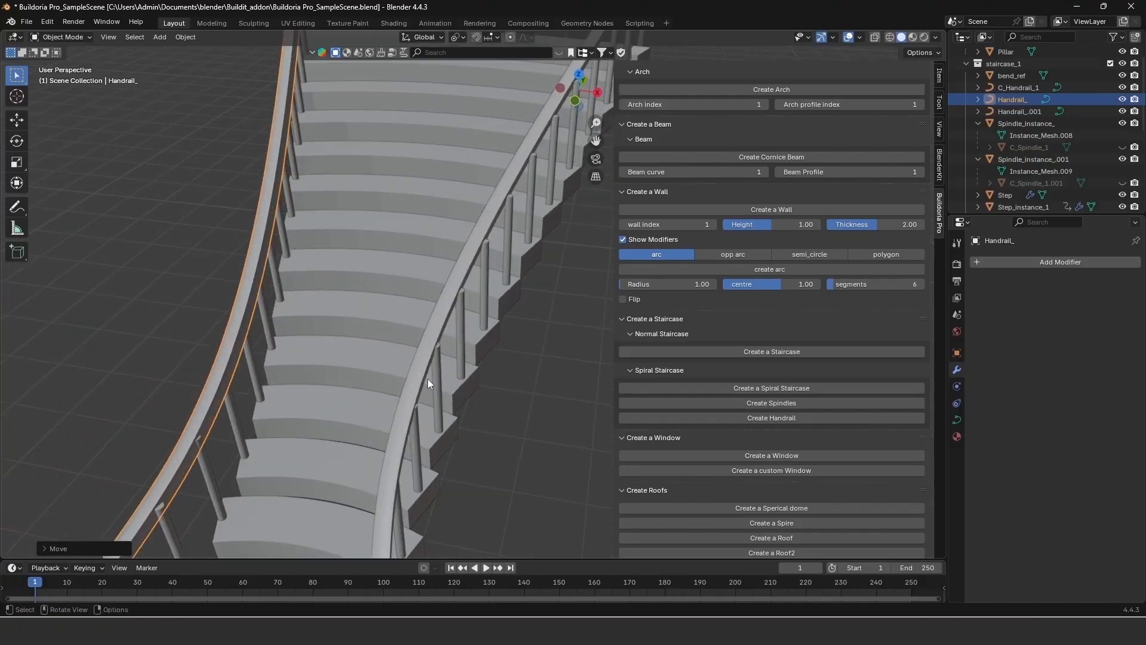
Examine how both handrails sit on their spindles and select the right handrail at its lower end
click(426, 373)
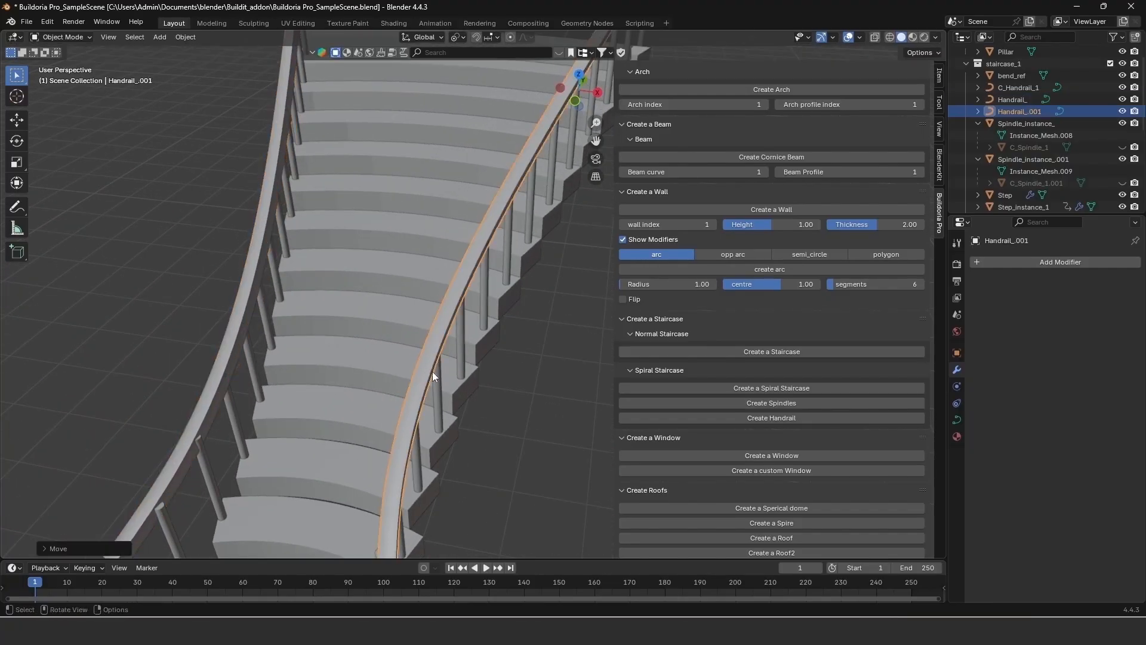
click(211, 391)
scroll(331, 425, down, 4)
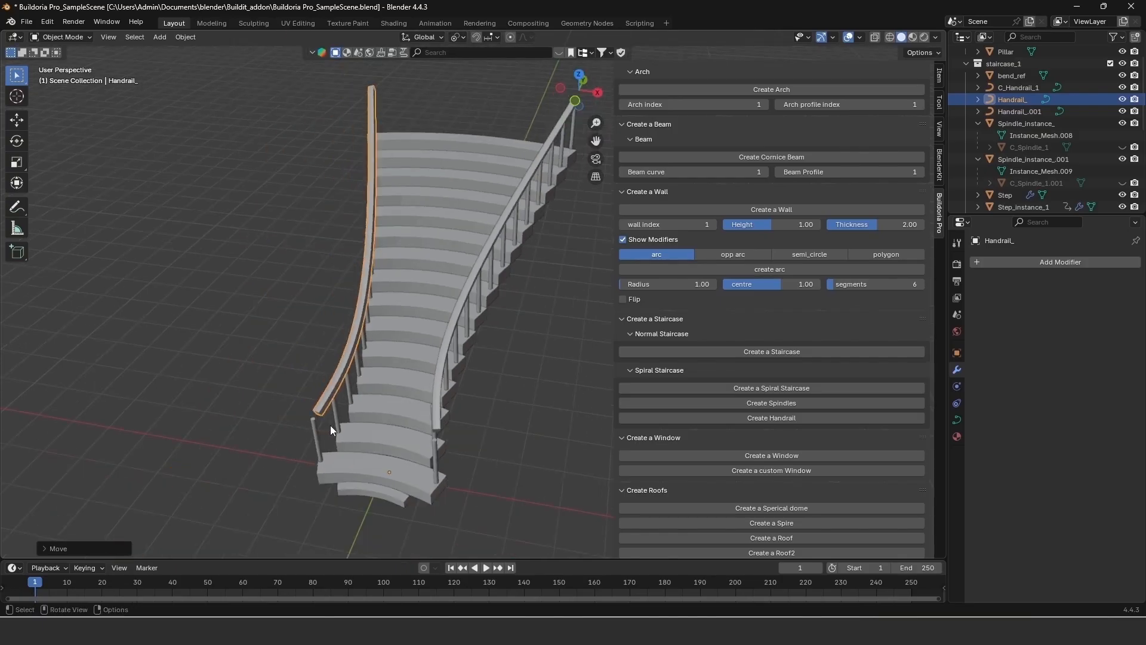
middle_drag(330, 425, 331, 395)
scroll(316, 415, up, 3)
click(332, 395)
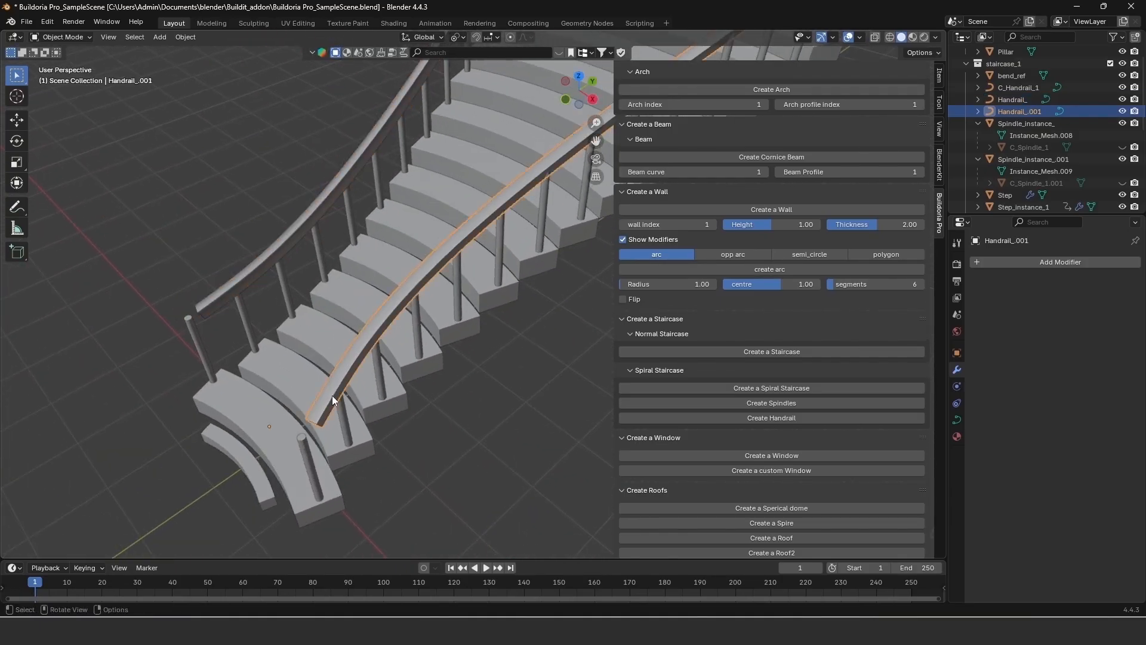
key(Tab)
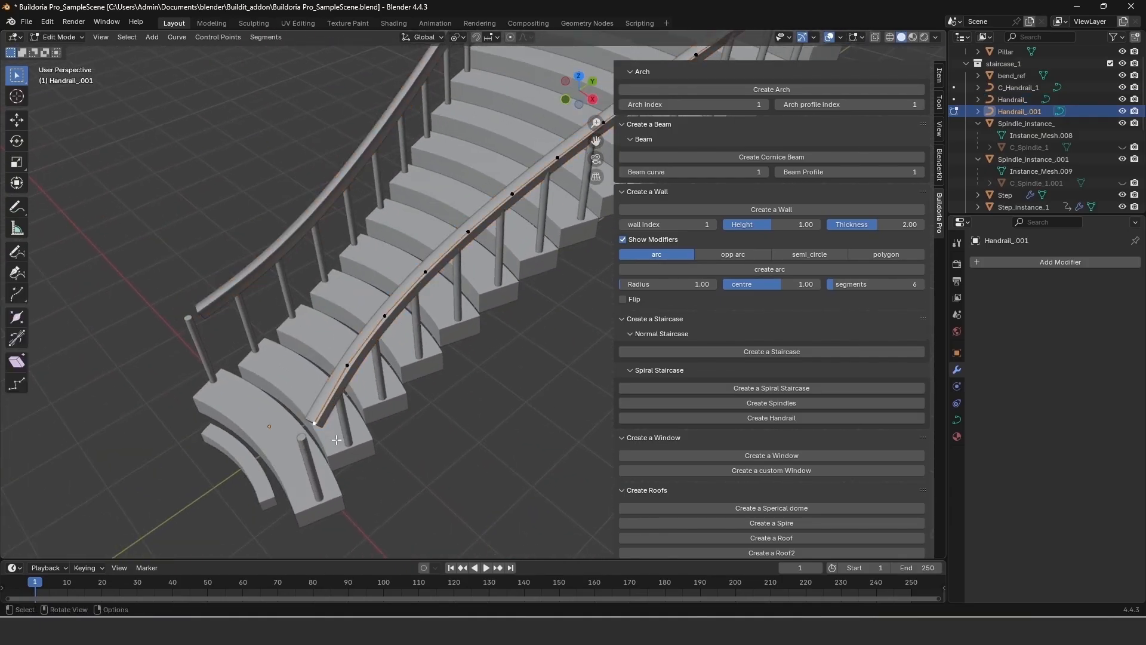
click(592, 102)
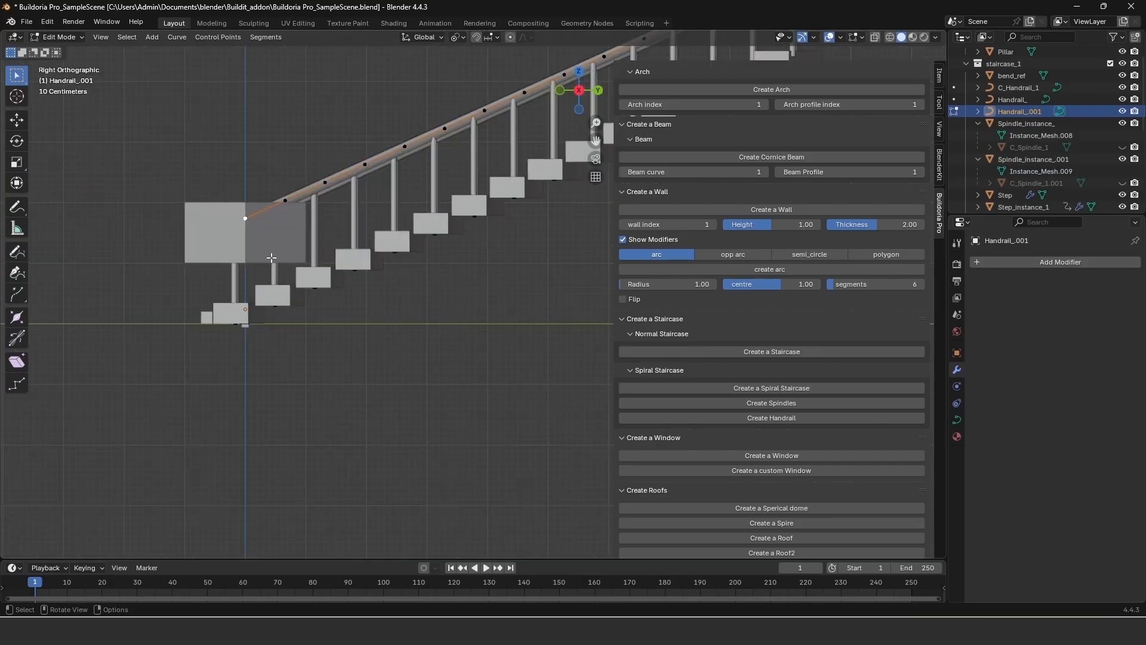
key(Tab)
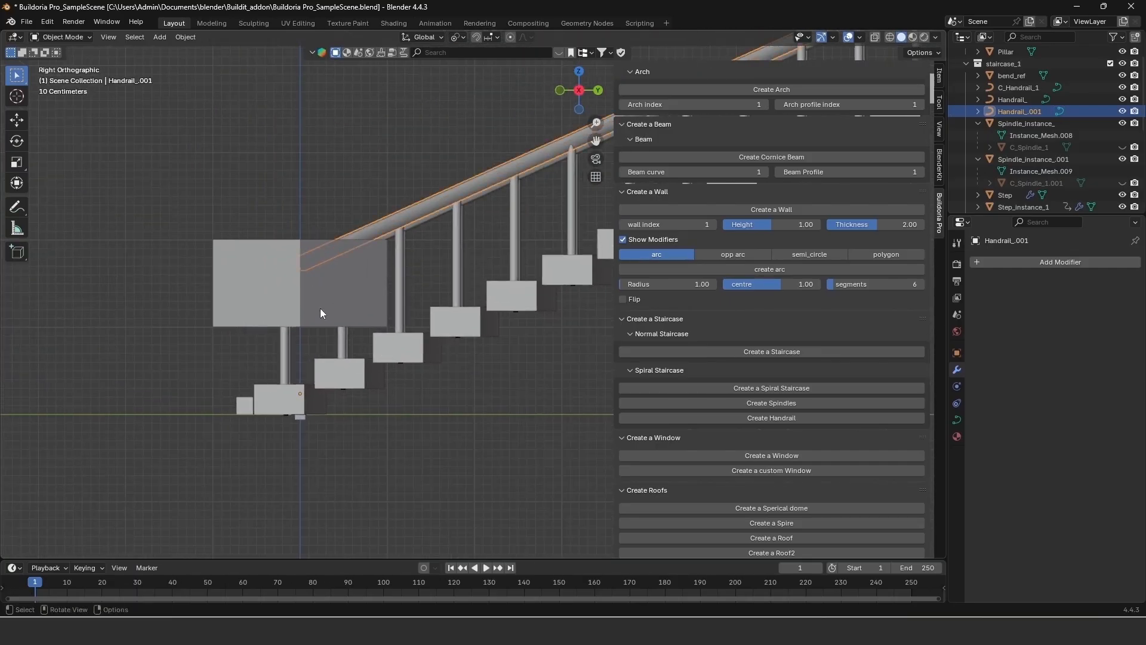
Hide the Pillar object and show the right handrail's lower end in a close right orthographic view
middle_drag(319, 308, 318, 420)
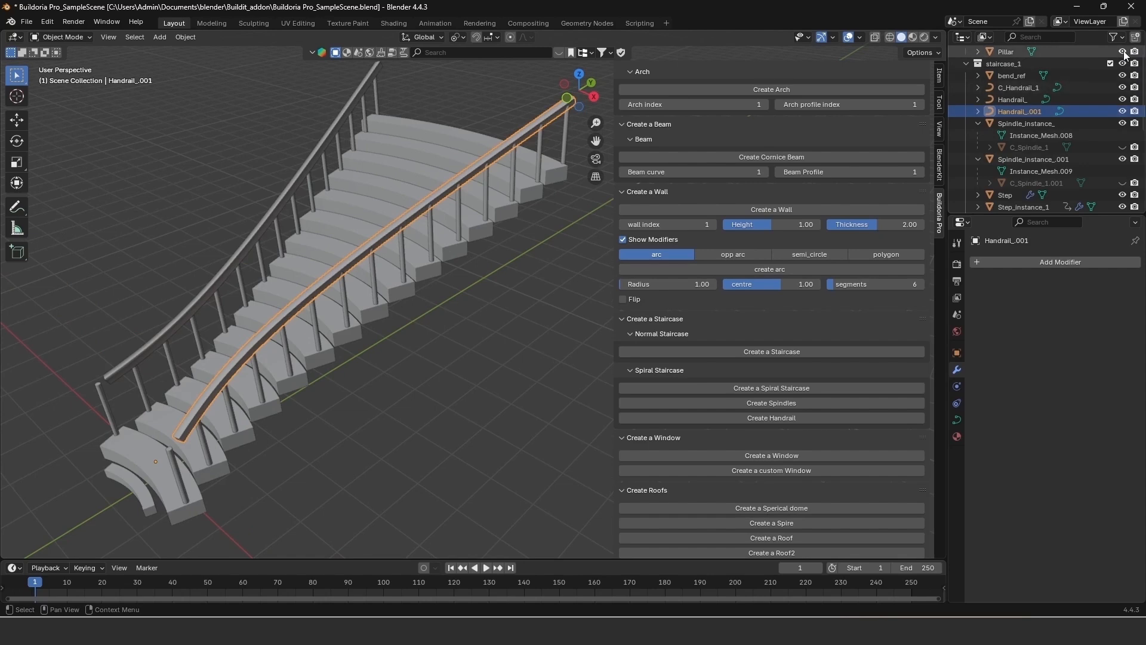
scroll(289, 409, down, 2)
click(594, 96)
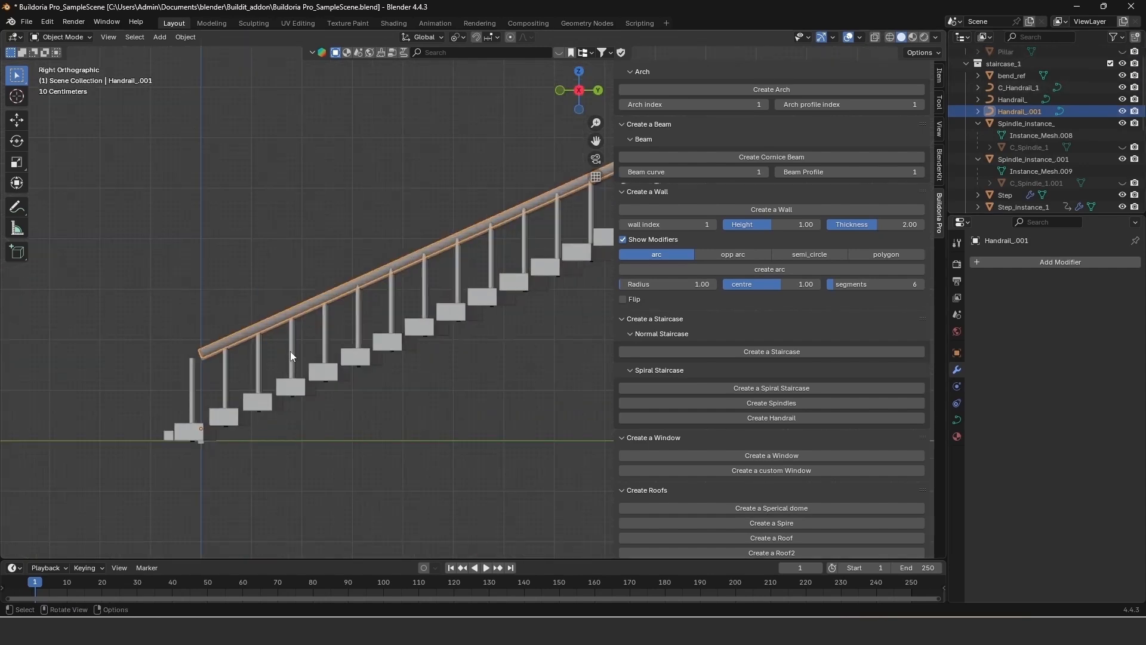
scroll(381, 330, up, 4)
scroll(388, 349, down, 2)
scroll(375, 364, up, 3)
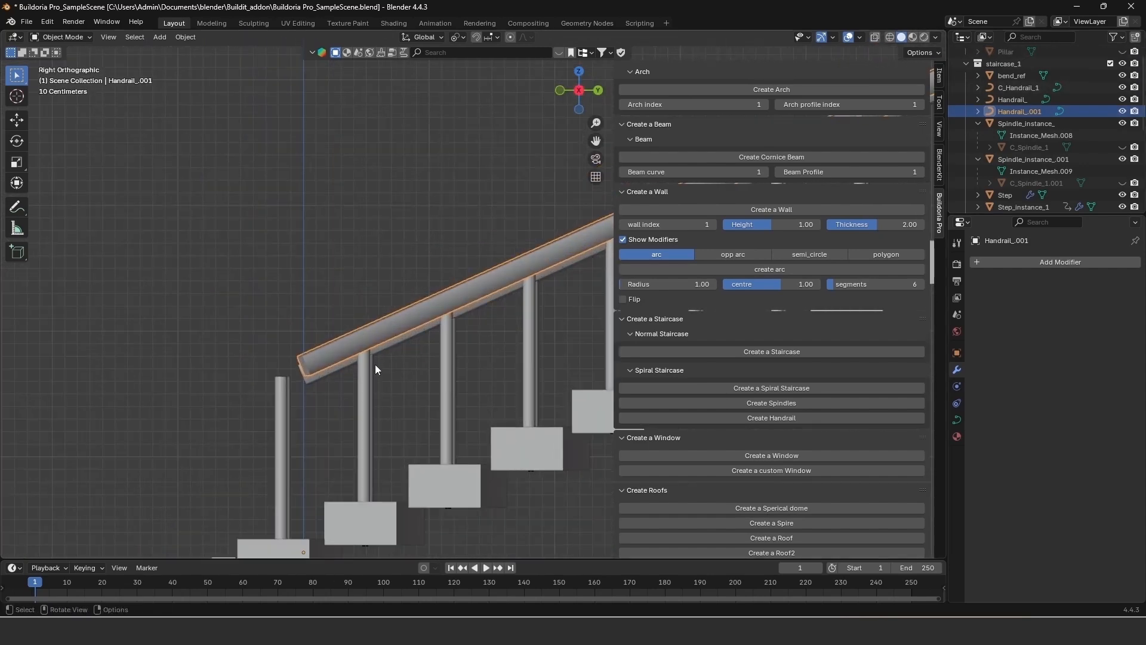
Extrude the right handrail curve's lower end point about 0.36 m down the slope over the lowest spindle
key(Tab)
drag(285, 344, 329, 394)
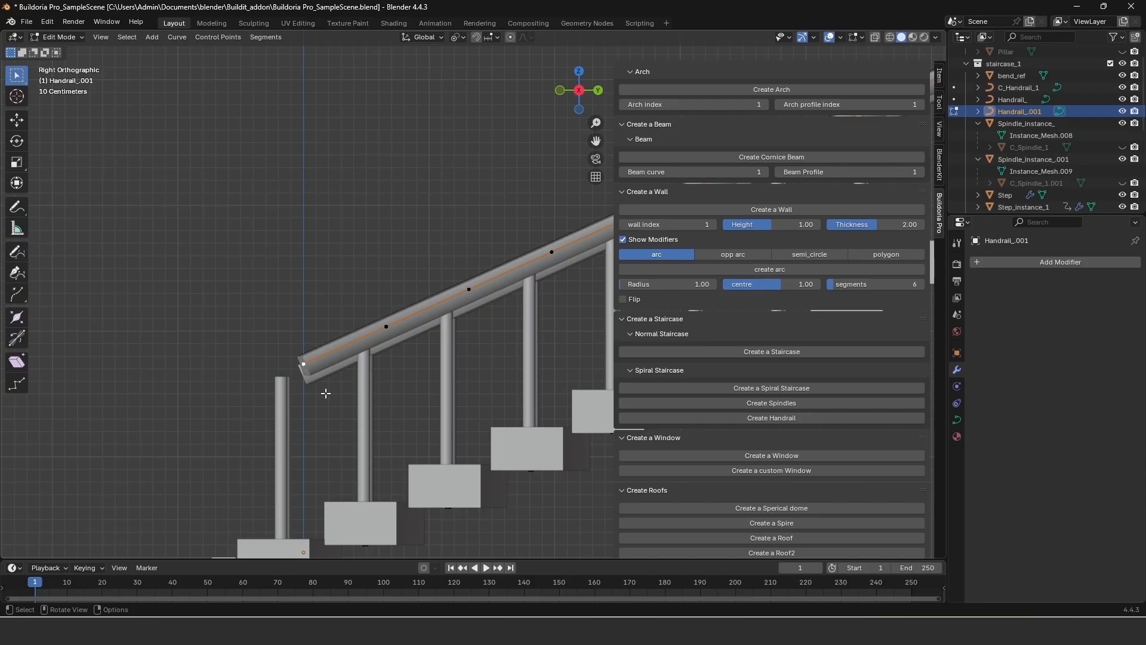
key(g)
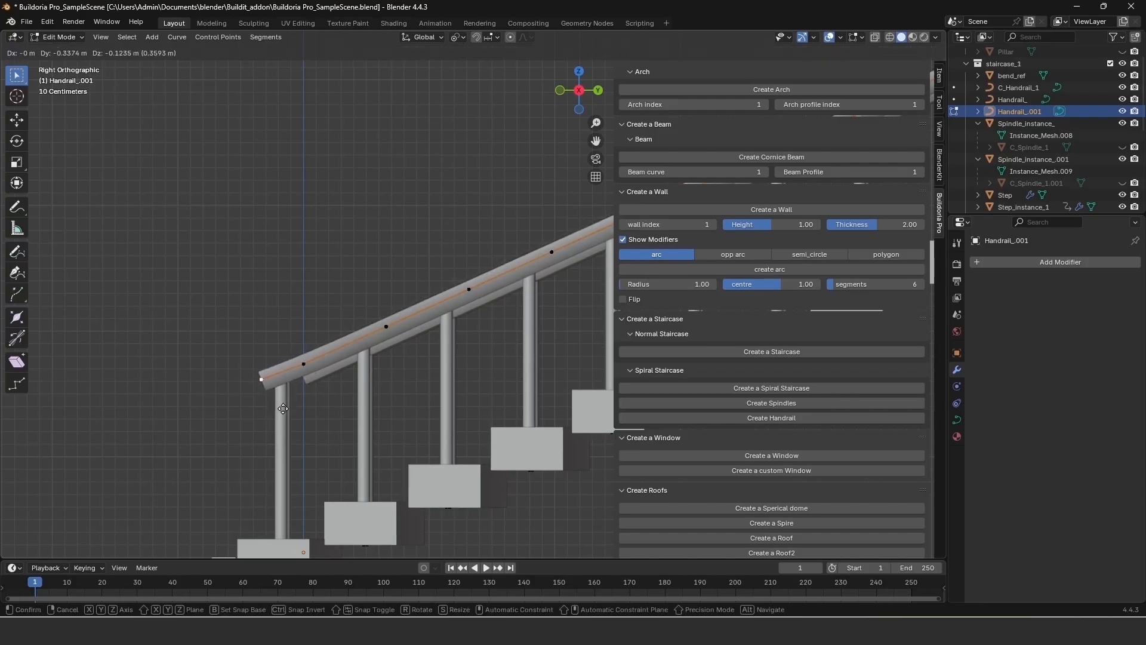
click(282, 416)
scroll(283, 416, down, 3)
middle_drag(283, 417, 555, 394)
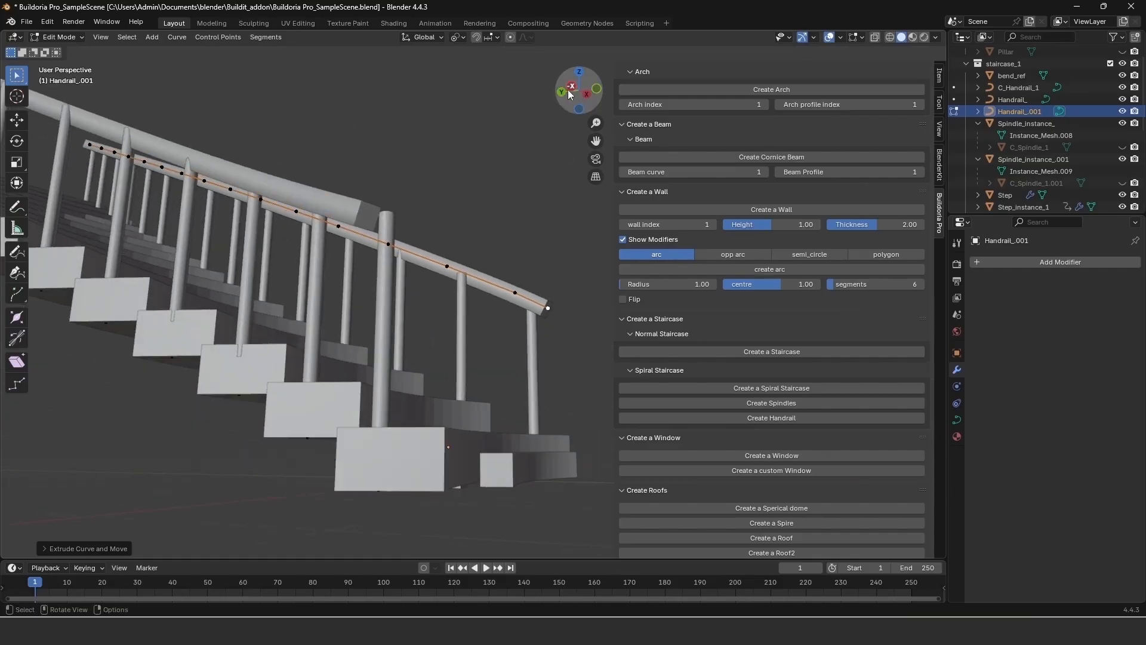
click(569, 92)
key(Tab)
Extrude the left handrail curve's lower end point about 0.28 m down the slope over its lowest spindle
click(543, 335)
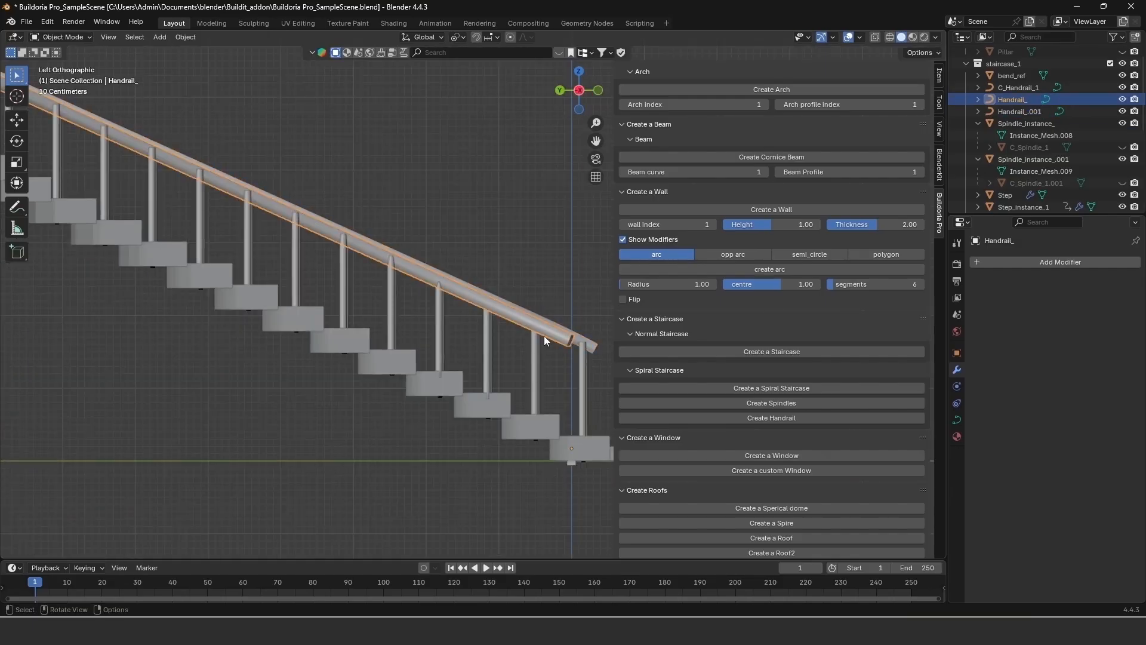
key(Tab)
drag(555, 328, 585, 351)
key(g)
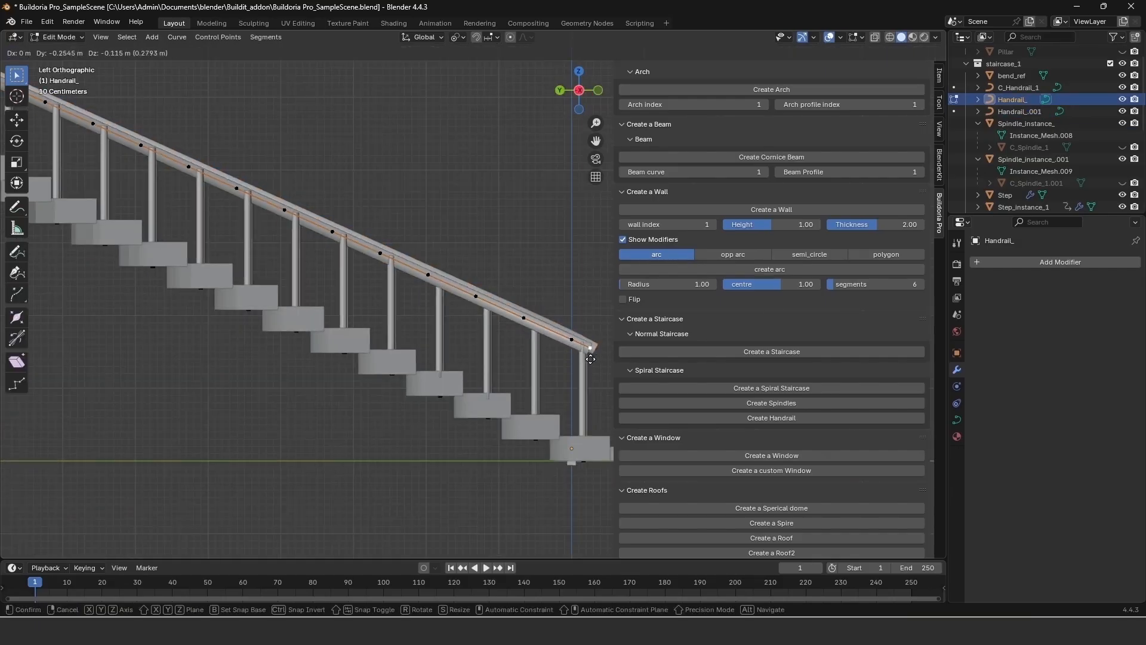
click(597, 362)
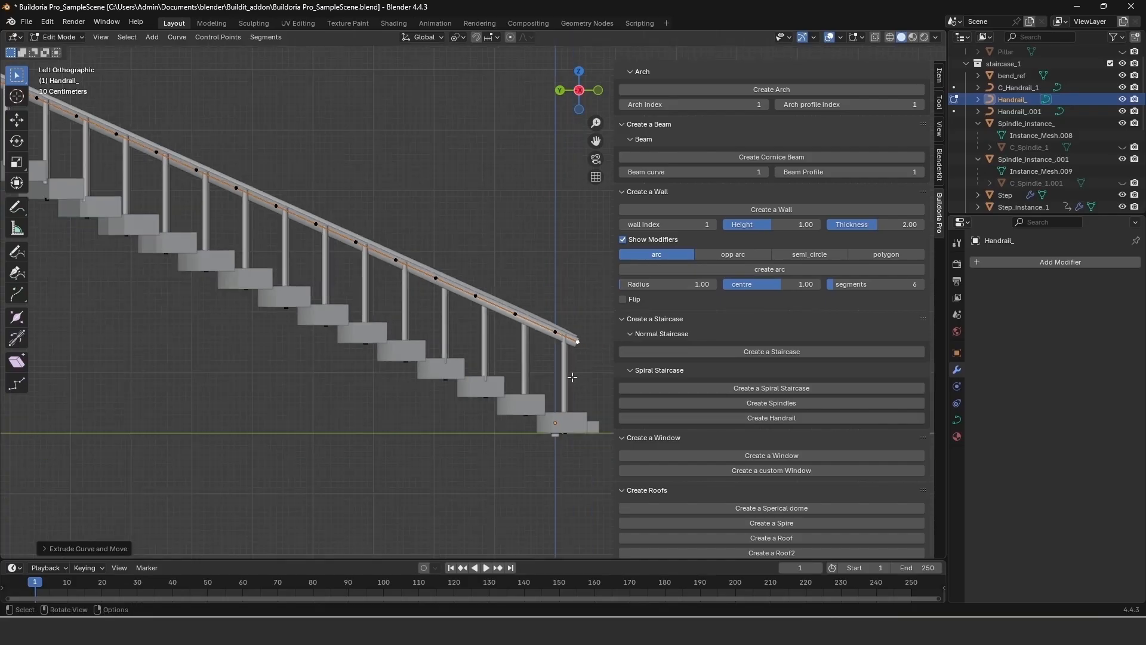
Move the left handrail's extruded end point about 0.07 m so it lines up with the lowest spindle, and finish editing the curve
middle_drag(598, 362, 335, 456)
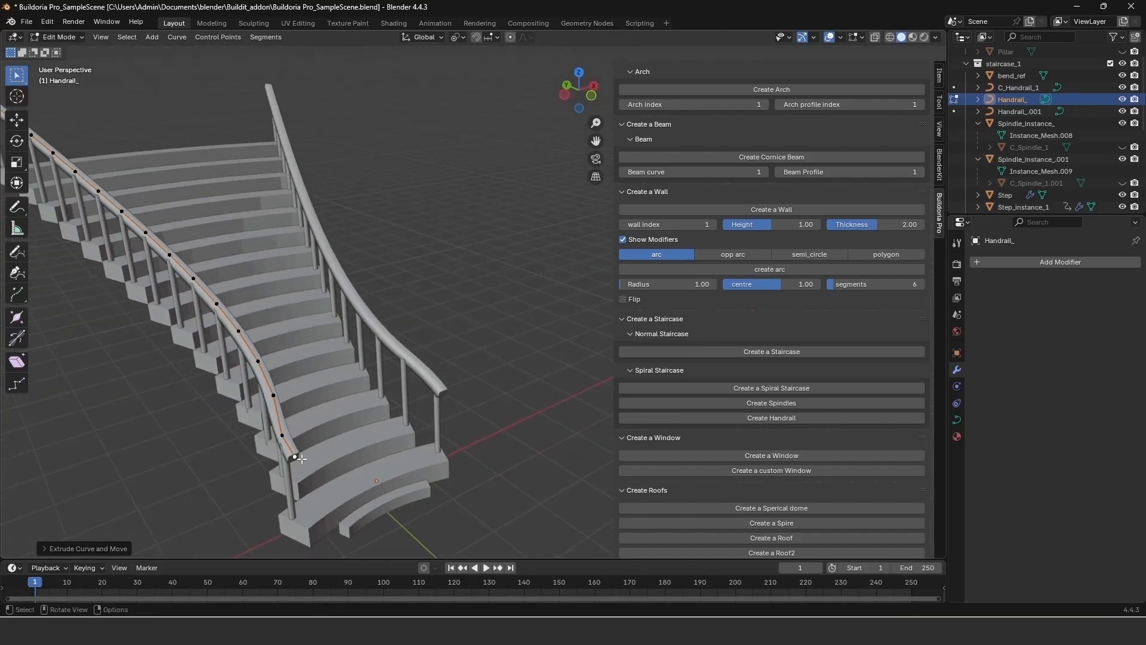
key(g)
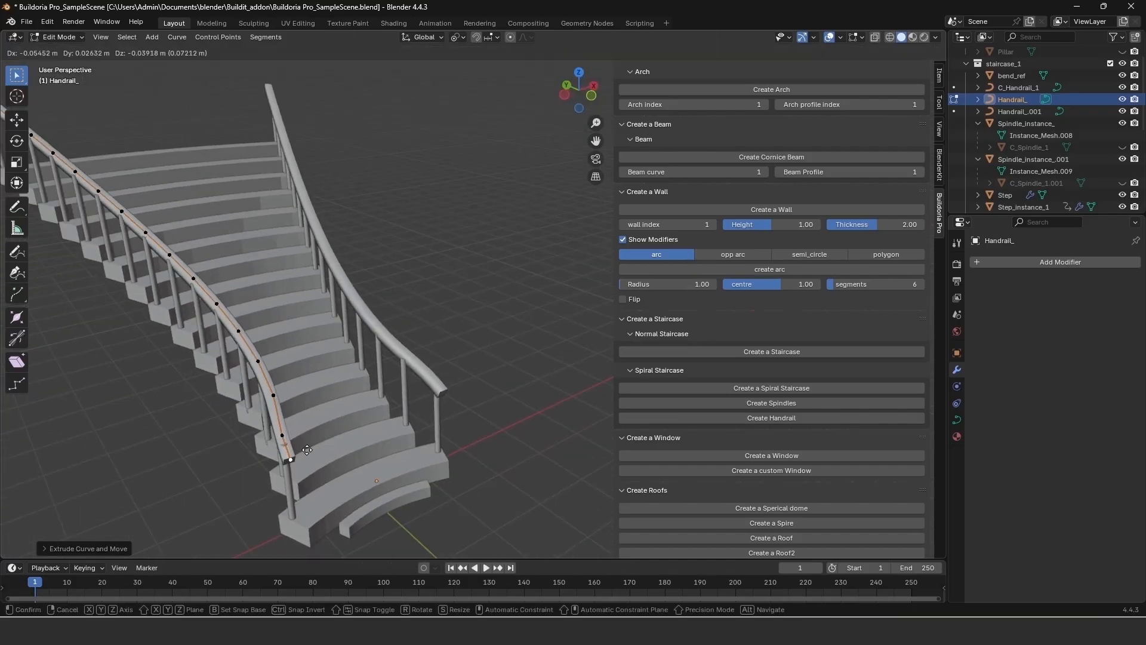
click(304, 447)
middle_drag(304, 447, 357, 394)
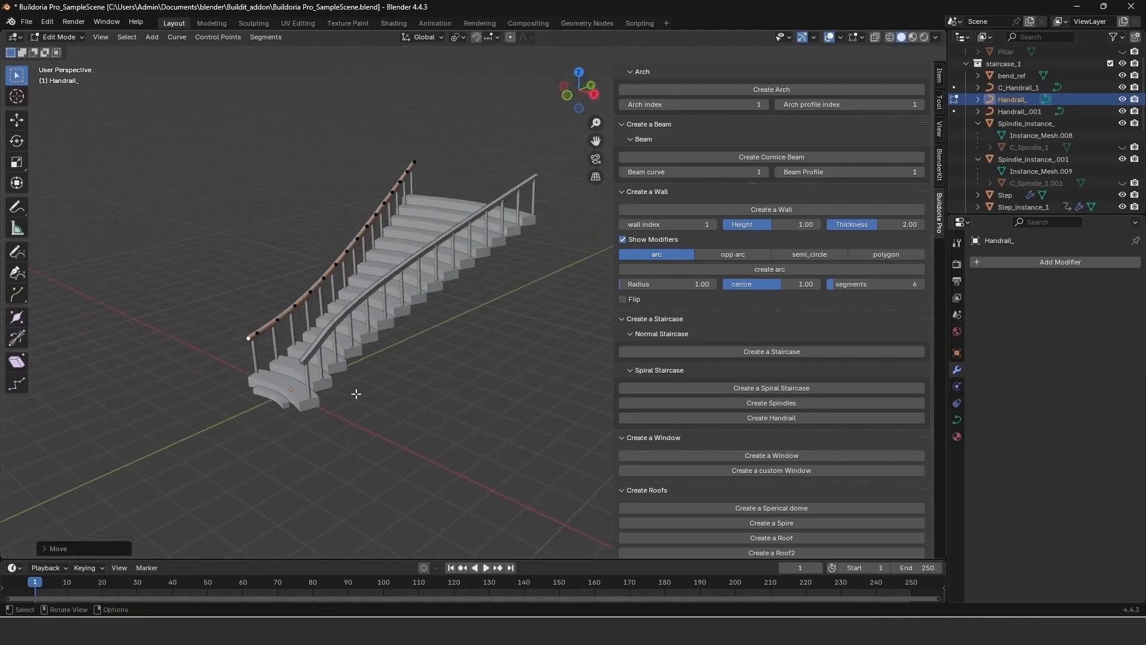
key(Tab)
Select the bottom step of the curved staircase and set the spindle index to 4
click(281, 399)
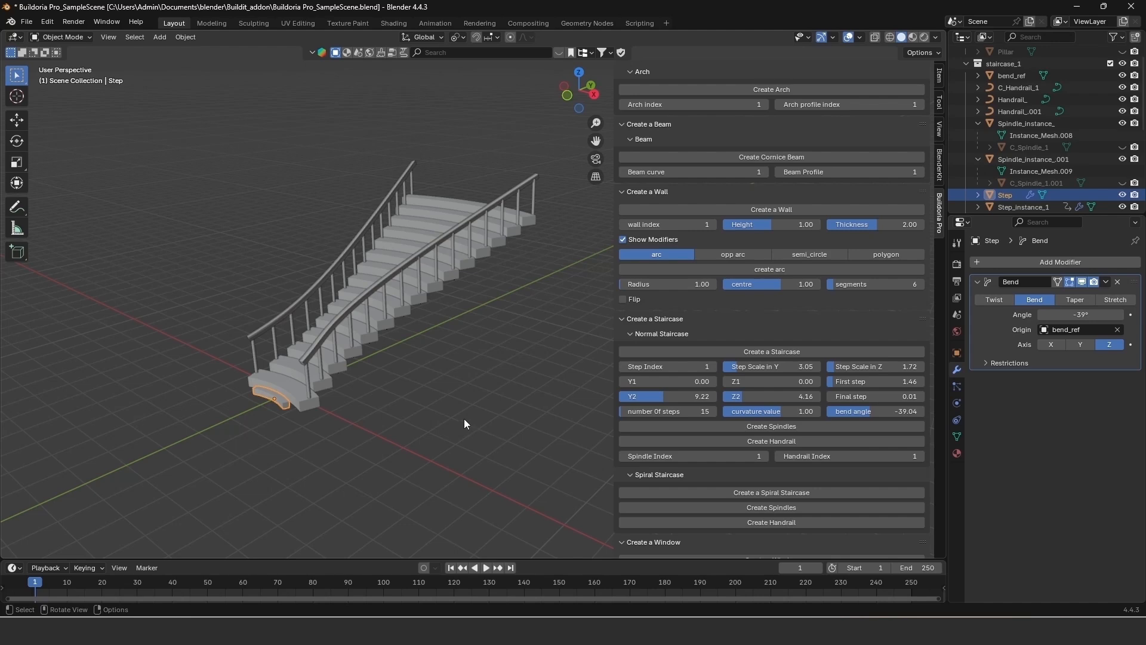
scroll(473, 428, up, 1)
shift+middle_drag(364, 396, 380, 373)
scroll(380, 373, up, 1)
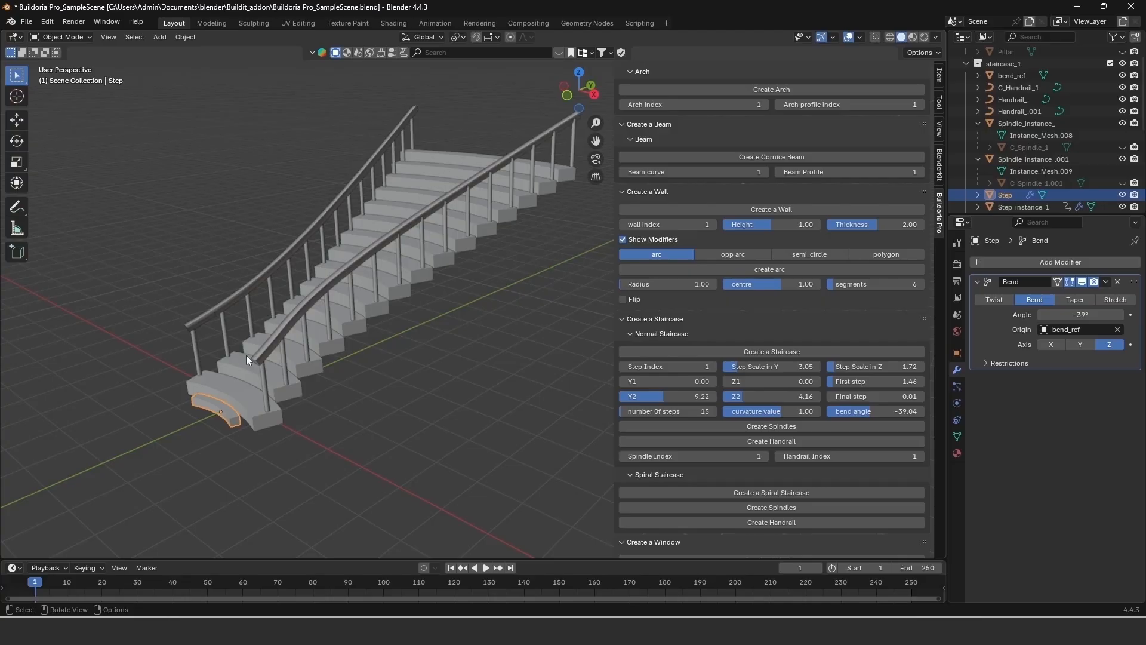
click(264, 385)
click(232, 403)
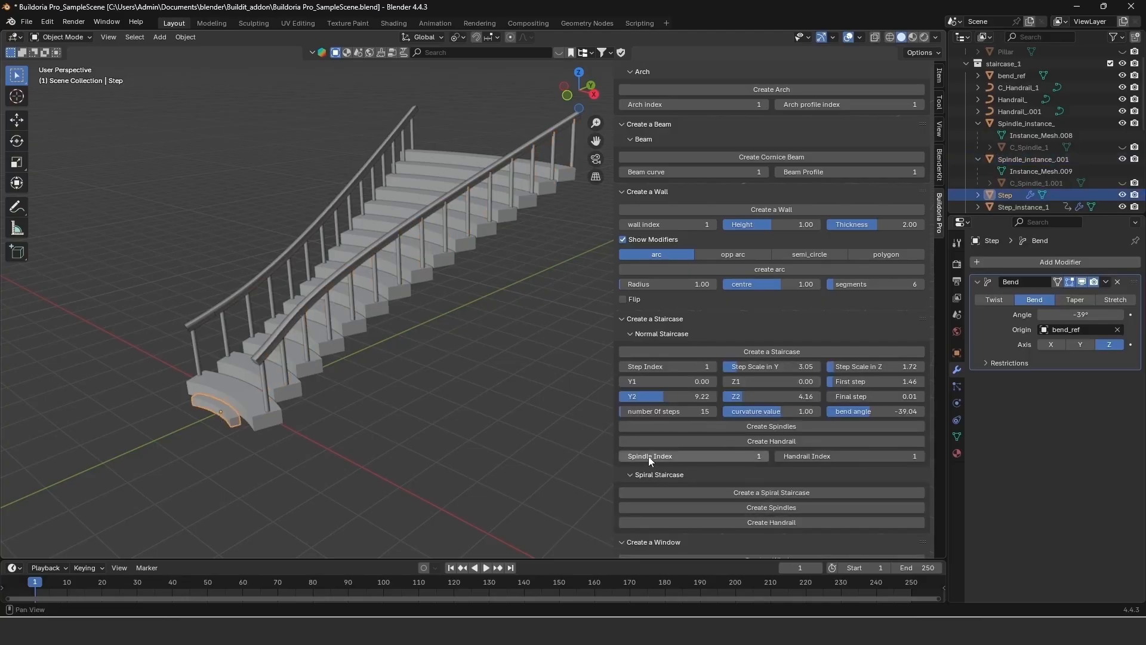
drag(648, 455, 768, 455)
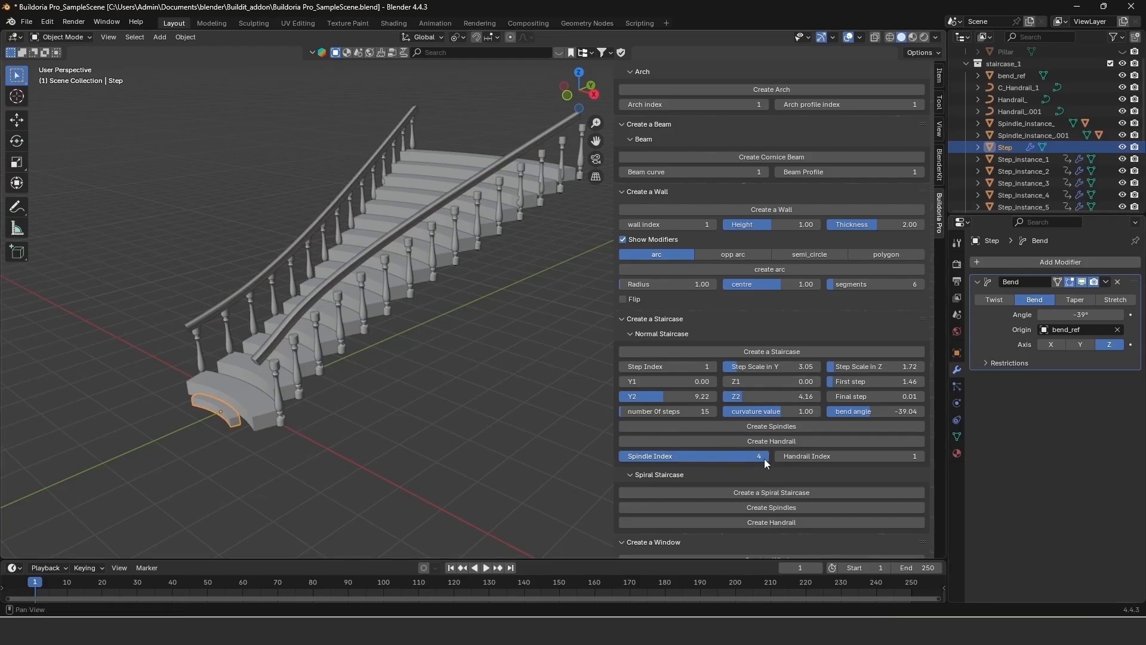
Set the curved staircase's handrail index to 4 and check the handrails on the new spindles
drag(786, 454, 937, 456)
scroll(535, 349, up, 4)
middle_drag(343, 340, 374, 381)
scroll(373, 345, down, 4)
scroll(404, 334, up, 4)
scroll(338, 383, down, 3)
scroll(424, 348, down, 4)
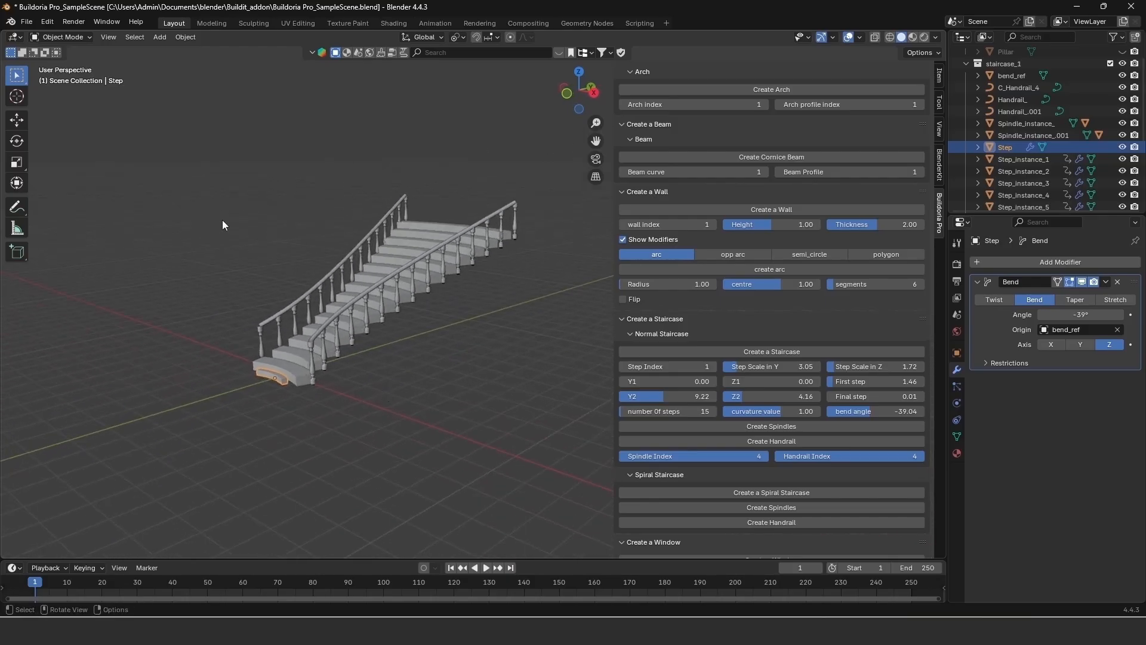
Move the whole curved staircase away from the origin along Y and create a spiral staircase
key(a)
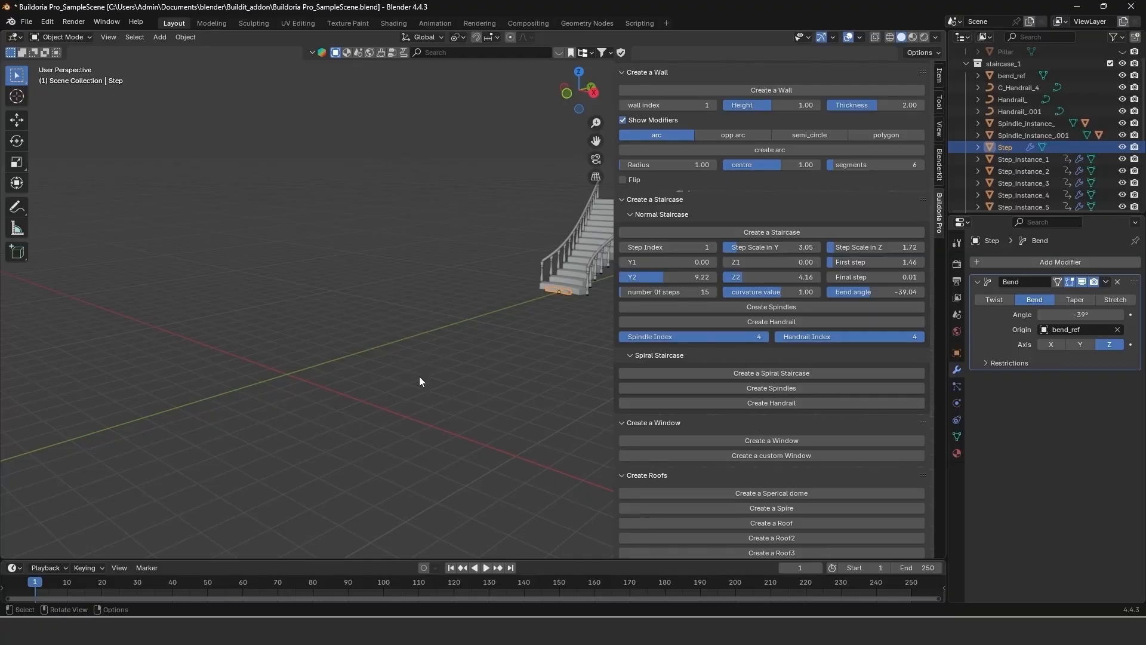
click(753, 373)
middle_drag(335, 389, 571, 370)
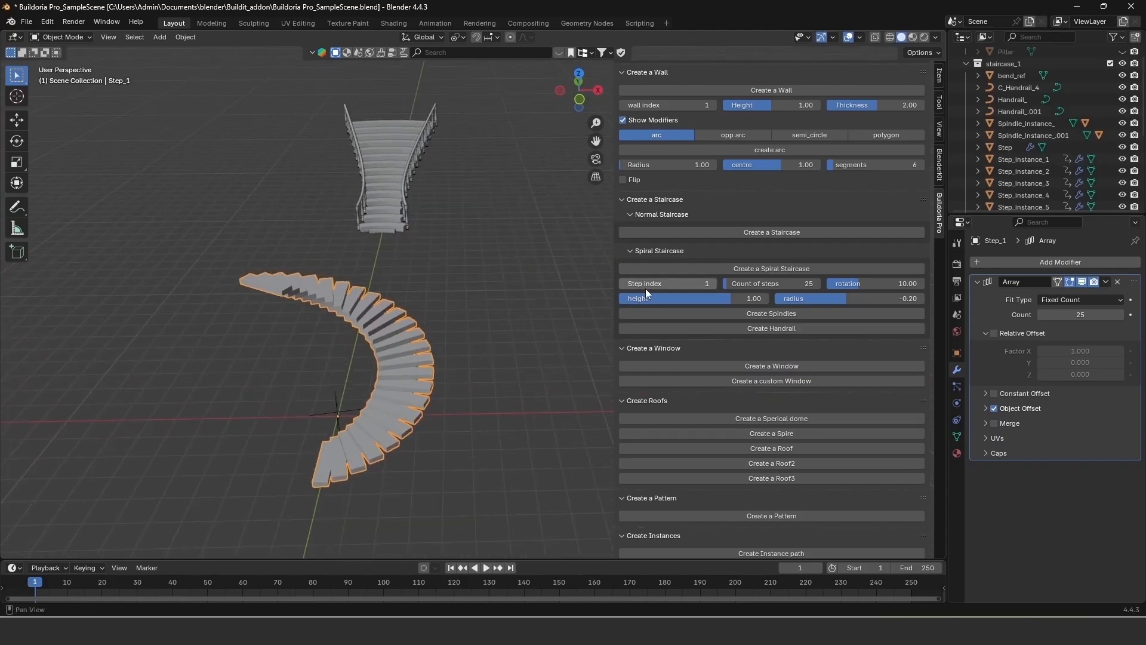
Set the spiral staircase's step index to 2, height to 0.19 and count of steps to 28
mouse_move(633, 288)
mouse_down()
mouse_move(662, 288)
mouse_move(632, 288)
mouse_move(647, 284)
mouse_up()
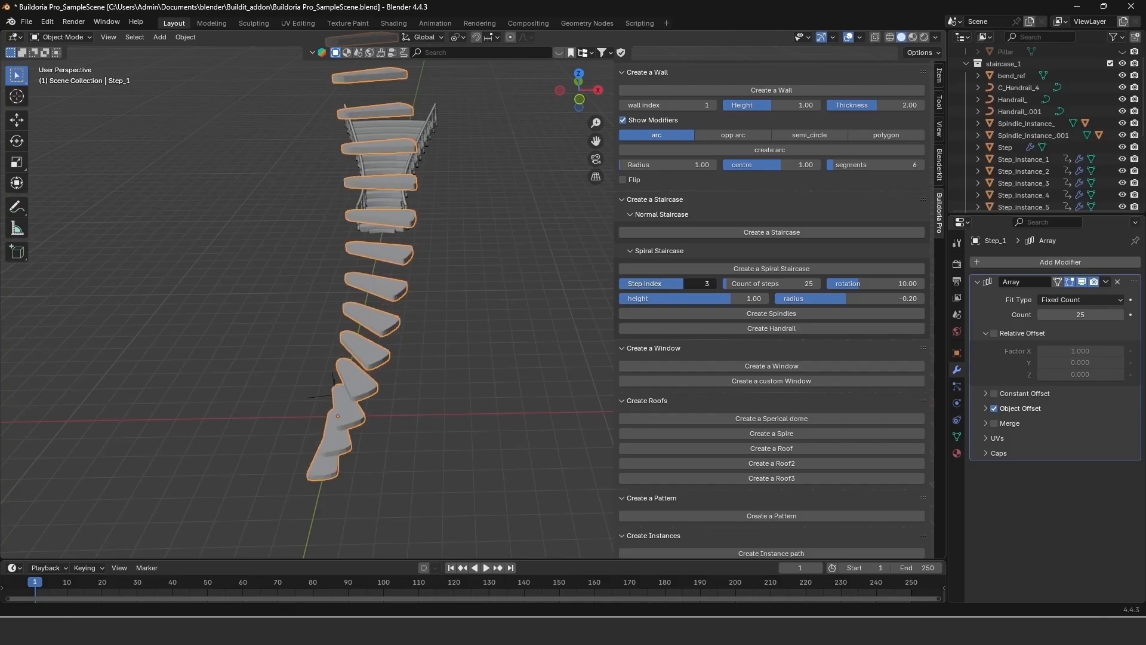
mouse_move(730, 299)
mouse_down()
mouse_move(693, 299)
mouse_move(775, 287)
mouse_move(728, 283)
mouse_up()
scroll(417, 360, down, 2)
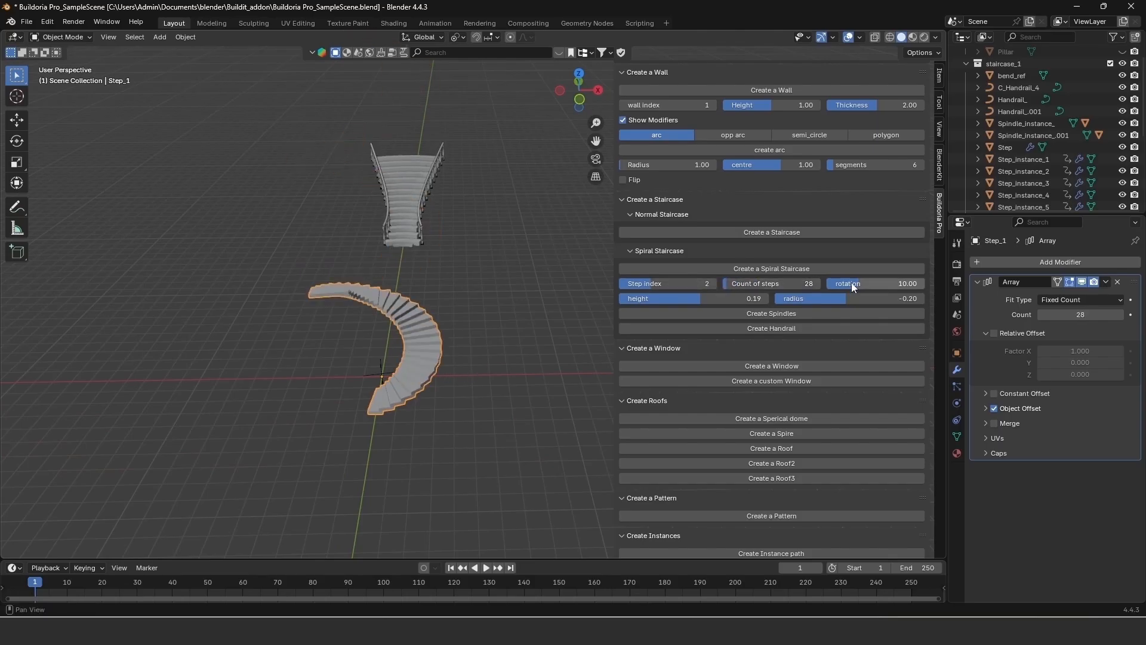
Set the spiral staircase's rotation to 12.53 and radius to -2.06
mouse_move(851, 282)
mouse_down()
mouse_move(871, 282)
mouse_move(820, 283)
mouse_move(868, 282)
mouse_up()
middle_drag(582, 341, 535, 385)
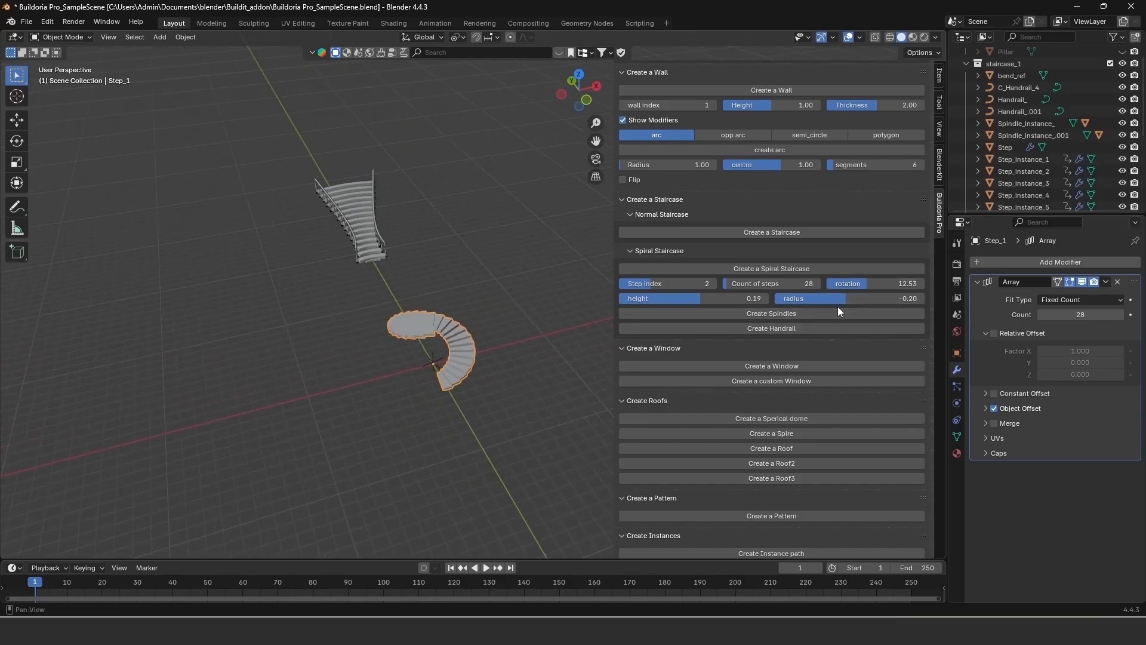
drag(837, 298, 776, 298)
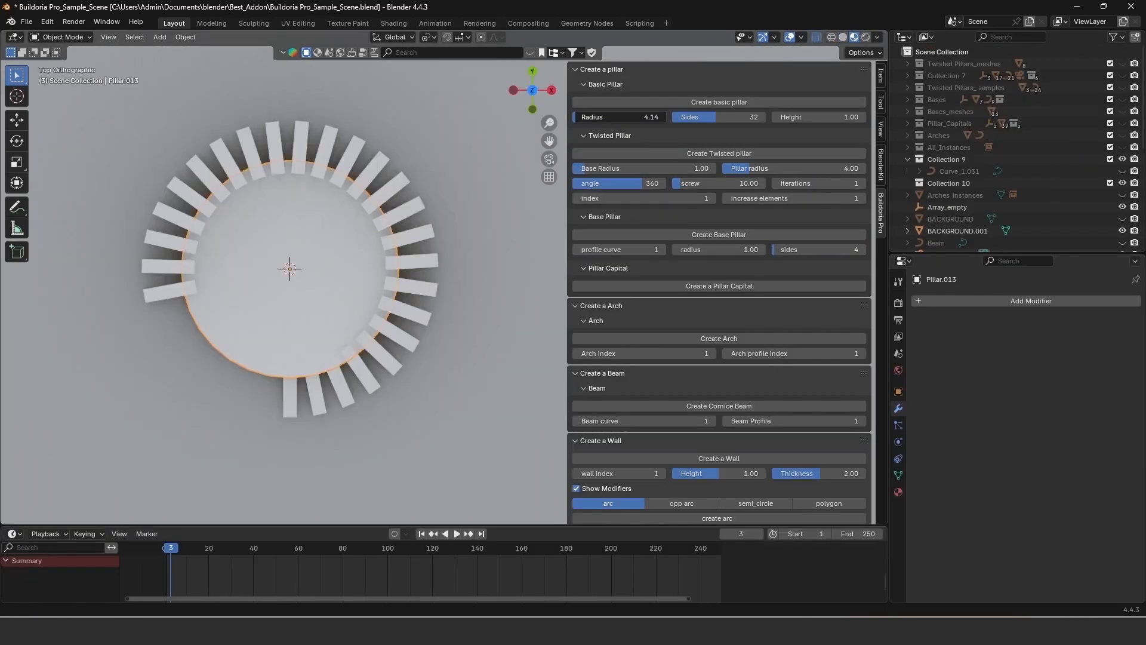
Set the radius of the pillar inside the spiral steps to 3.8 and raise its height into a tall column
click(598, 117)
text(3.)
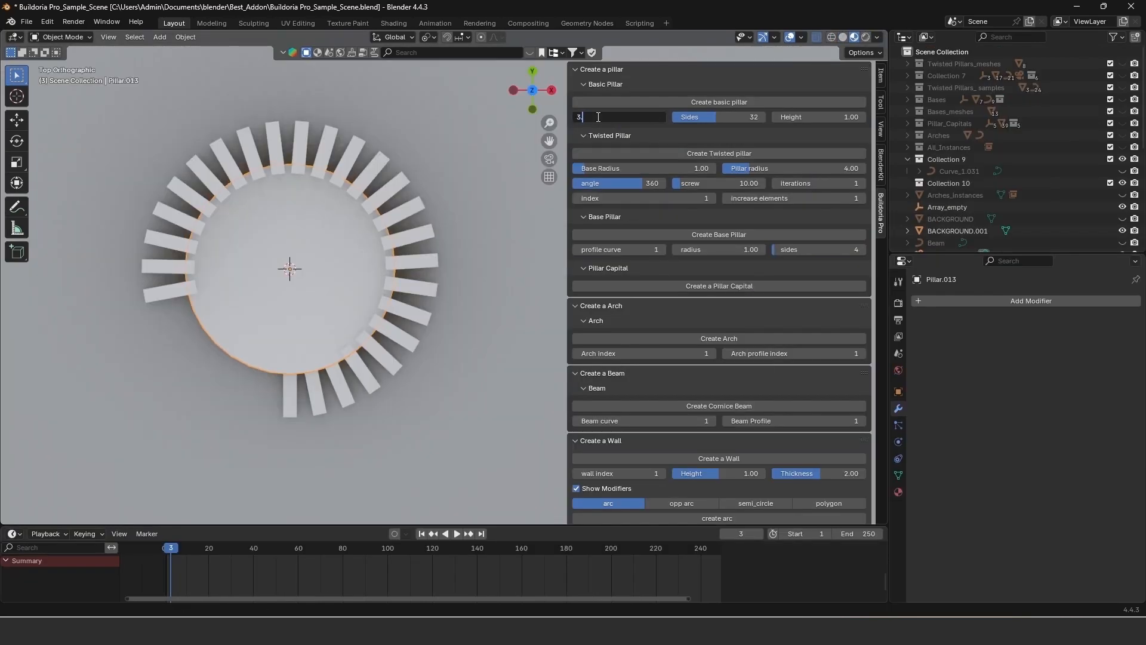
text(8)
key(Return)
middle_drag(341, 410, 334, 332)
key(KP_1)
shift+middle_drag(417, 295, 434, 230)
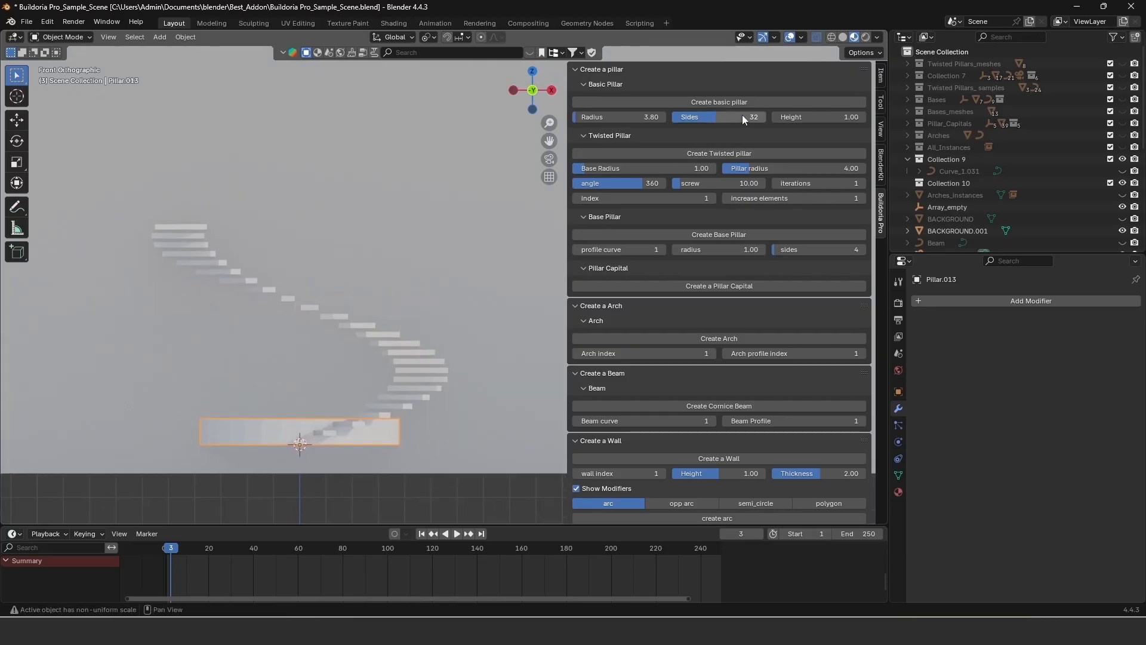
drag(806, 116, 815, 117)
Select the spiral steps around the pillar and increase their count to about 100 so they wind up the column
middle_drag(459, 324, 415, 355)
click(414, 355)
scroll(705, 342, down, 12)
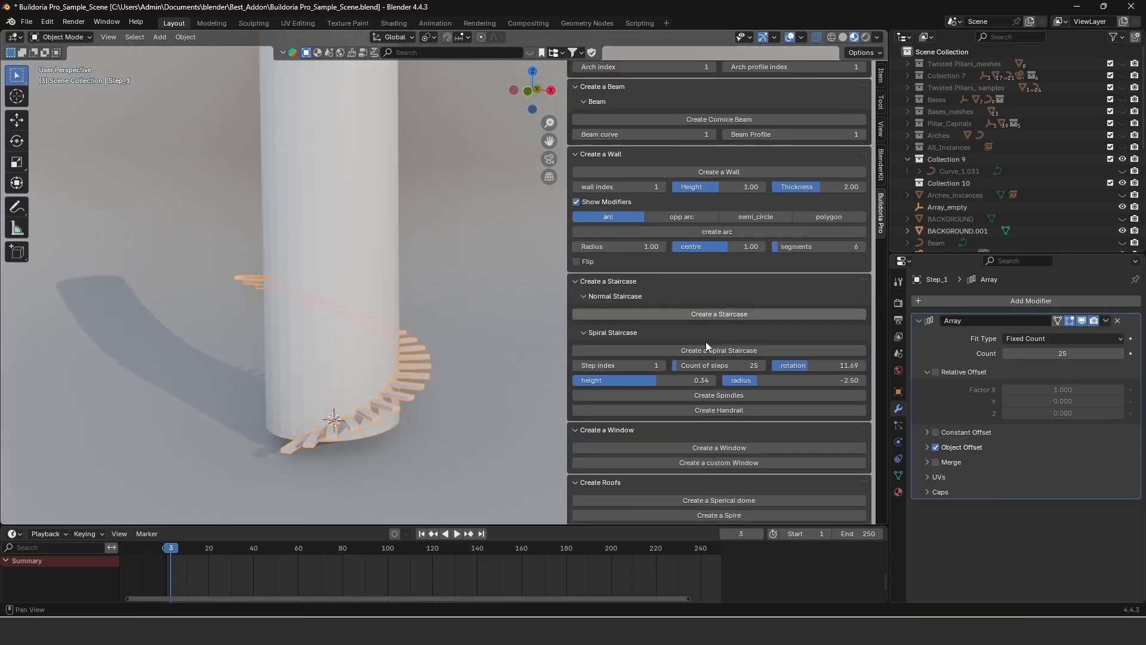
scroll(705, 342, down, 2)
drag(700, 319, 715, 319)
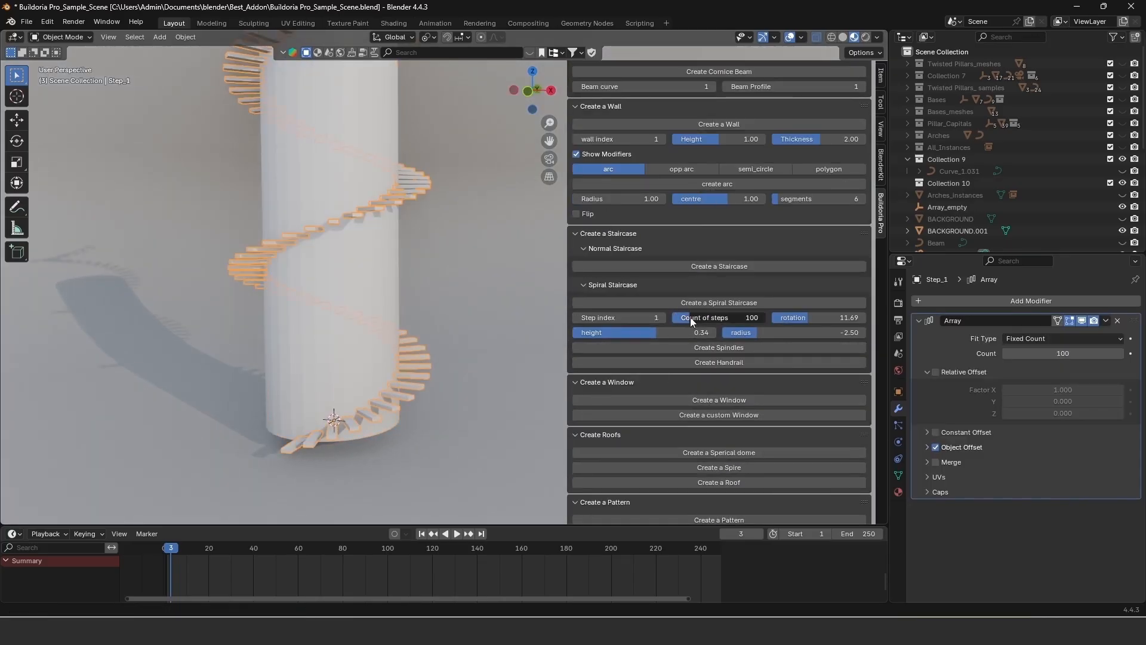
scroll(391, 314, down, 2)
shift+middle_drag(392, 314, 358, 385)
drag(702, 318, 703, 319)
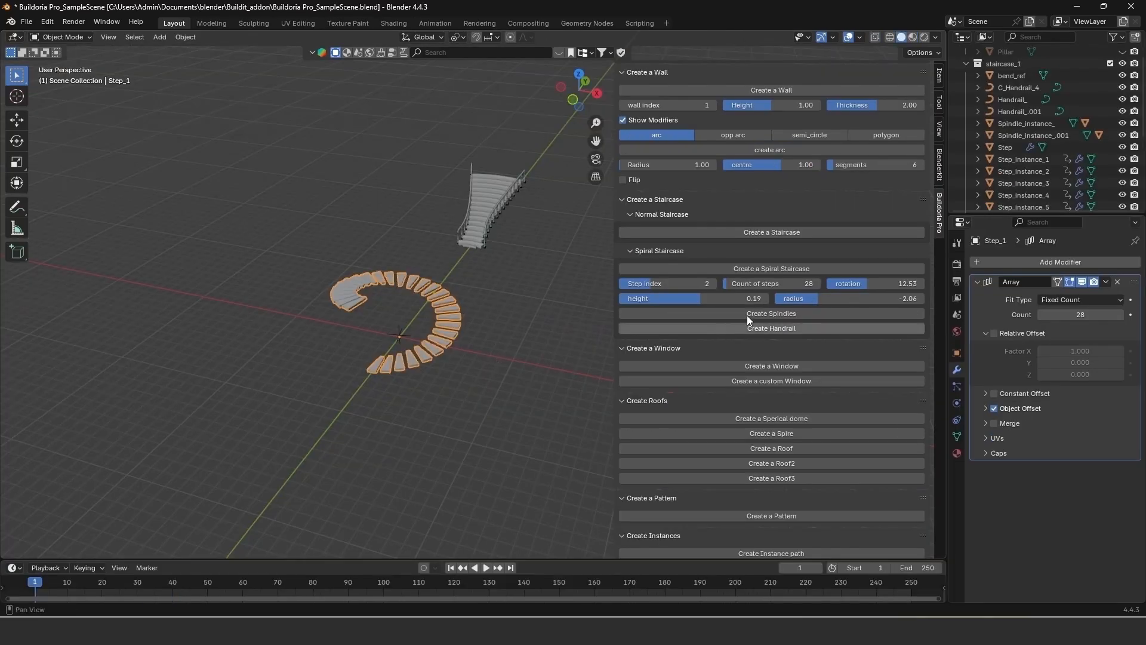
Create spindles and a handrail for the 28-step spiral staircase
click(748, 314)
click(735, 329)
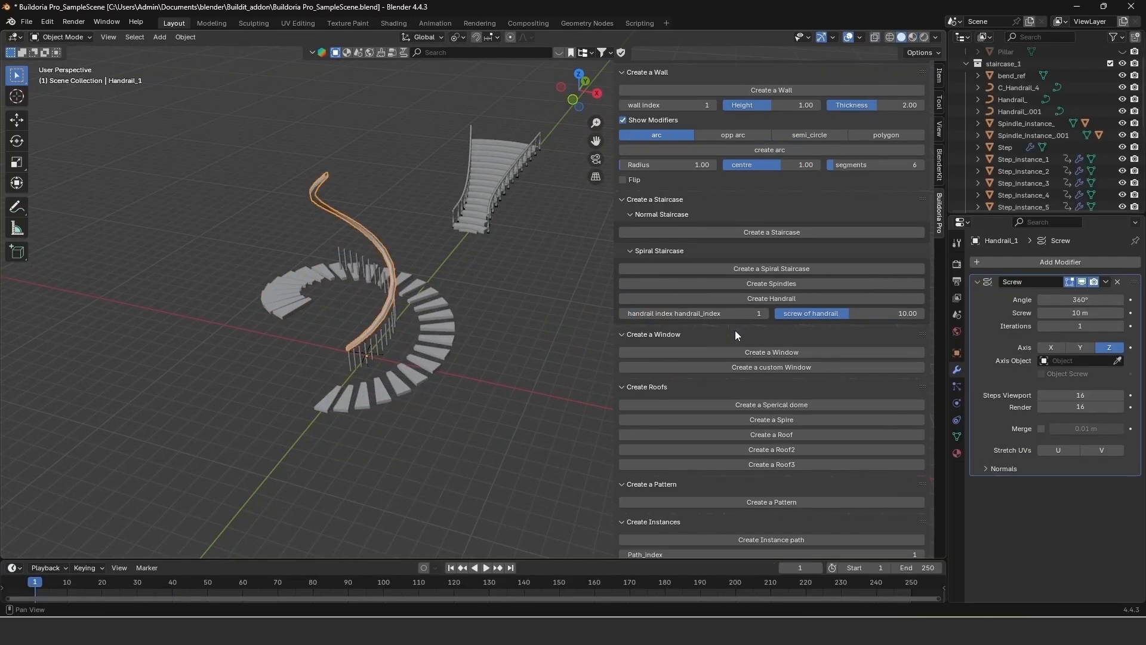
scroll(439, 340, down, 2)
Match the spiral spindles to the steps by setting their count to 28 and rotation to 12.53
click(424, 323)
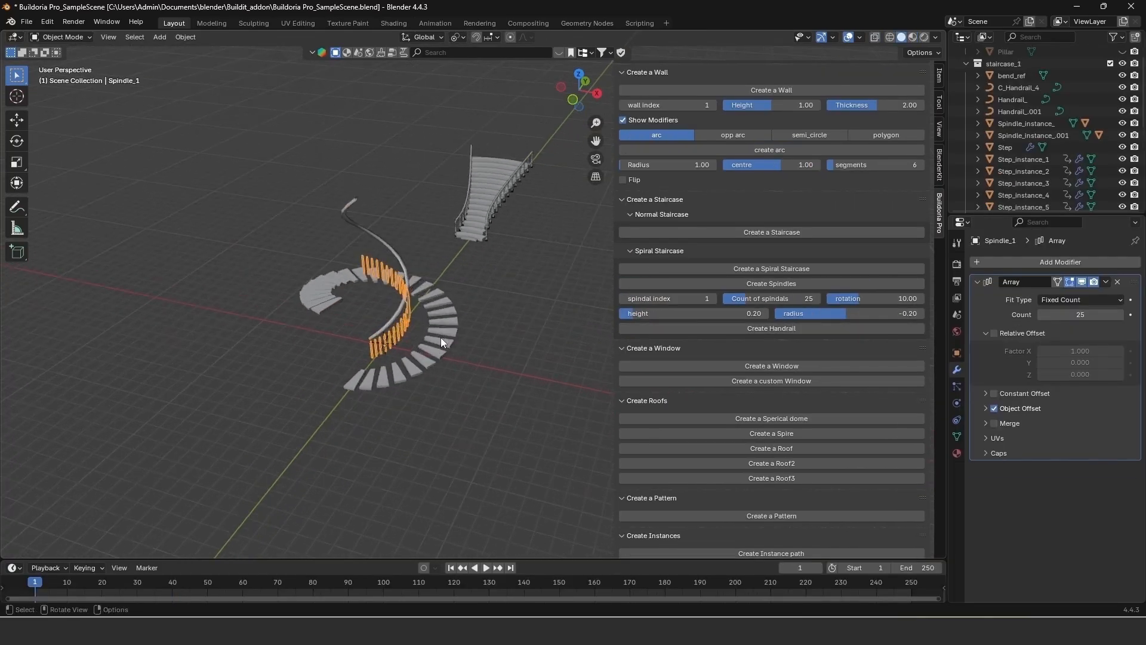
scroll(440, 338, up, 6)
click(407, 392)
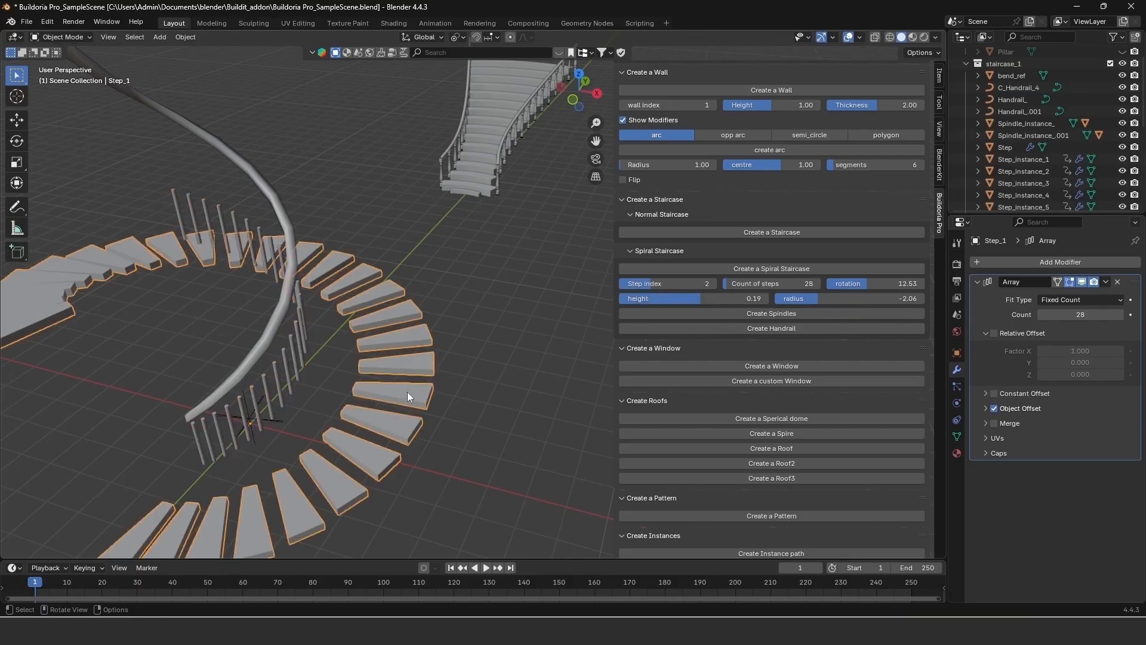
click(288, 374)
click(773, 298)
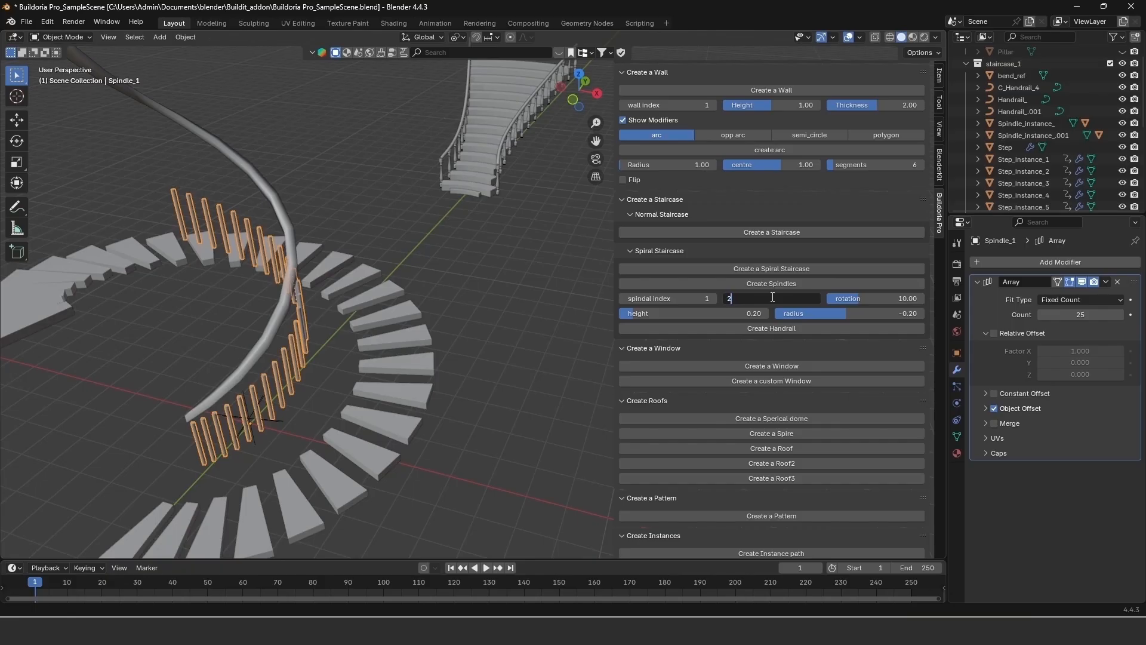
key(Return)
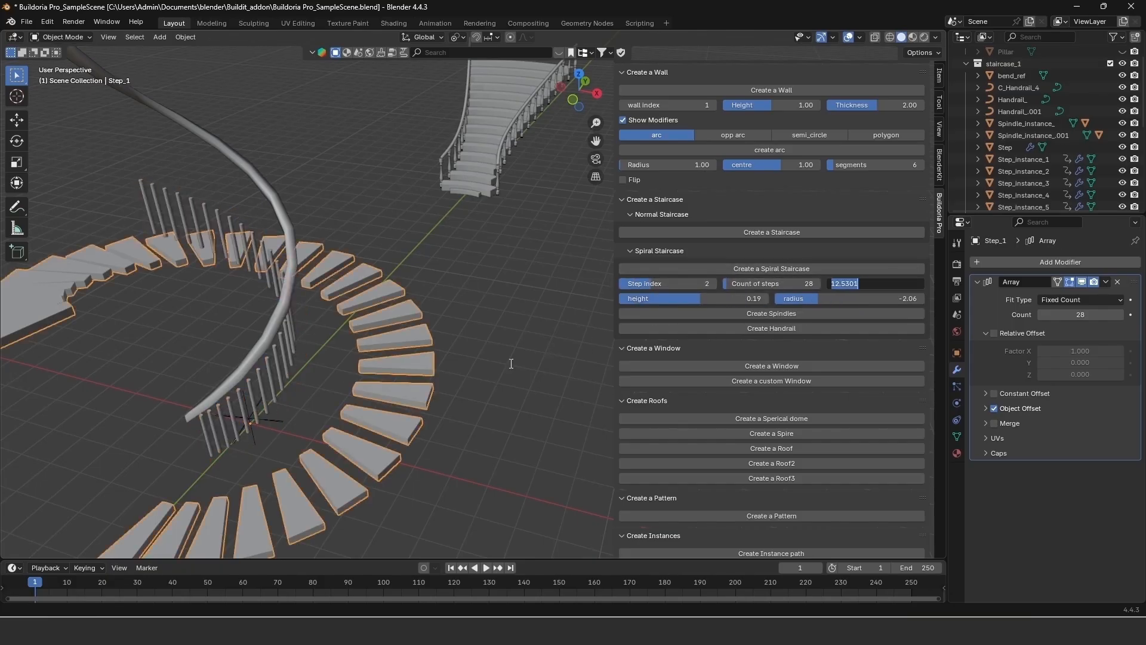
key(Return)
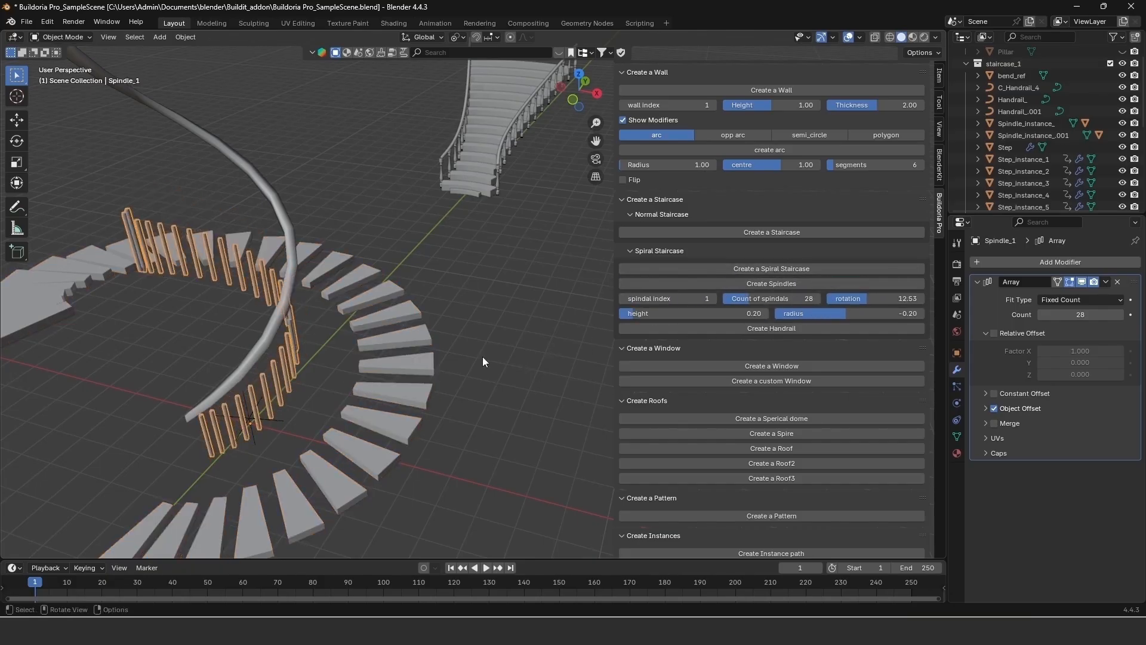
Copy the steps' height of 0.19 and radius of -2.06 to the spiral spindles
click(726, 295)
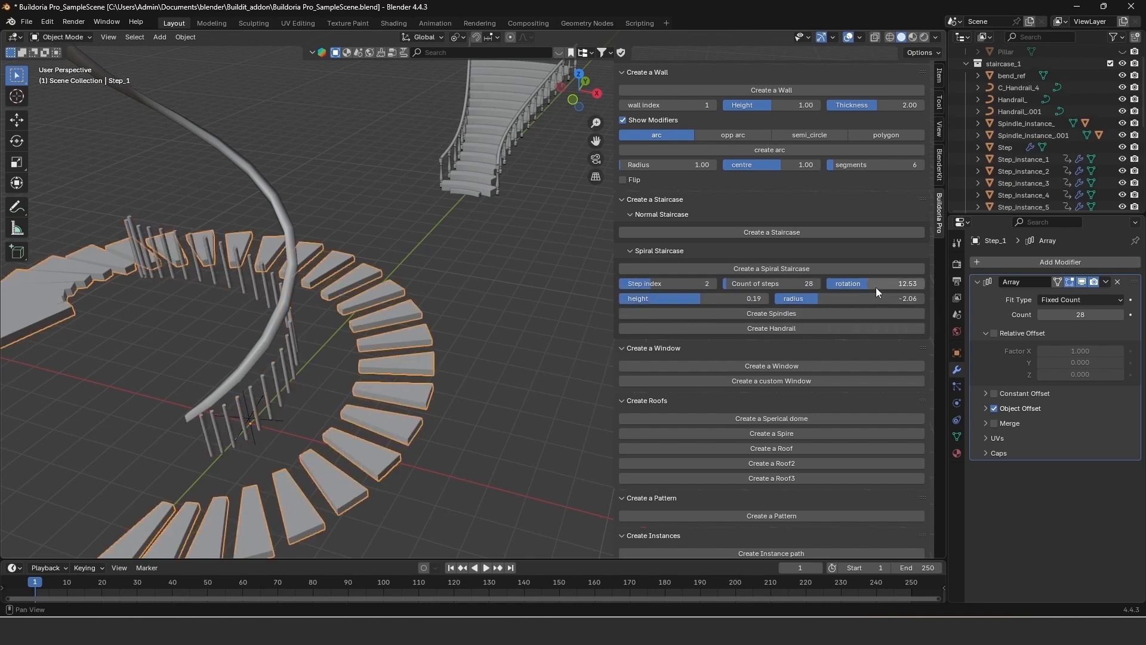
click(868, 314)
key(Return)
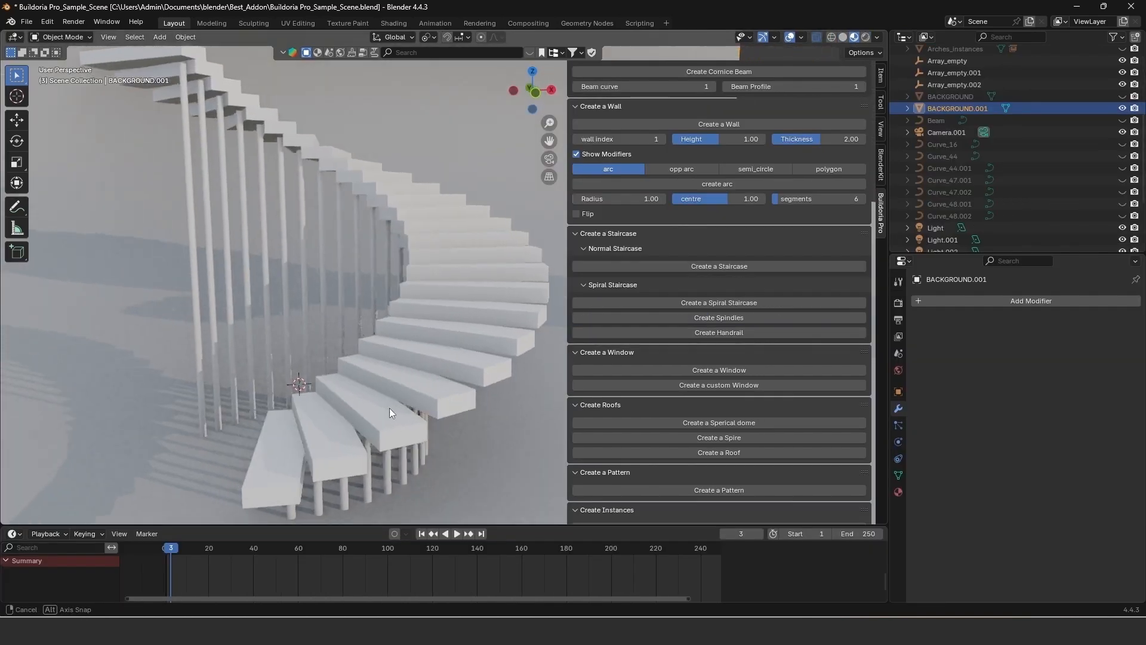
Select the spiral handrail, set its screw value to 7.15 and start editing its profile mesh
middle_drag(390, 407, 352, 400)
scroll(402, 409, down, 3)
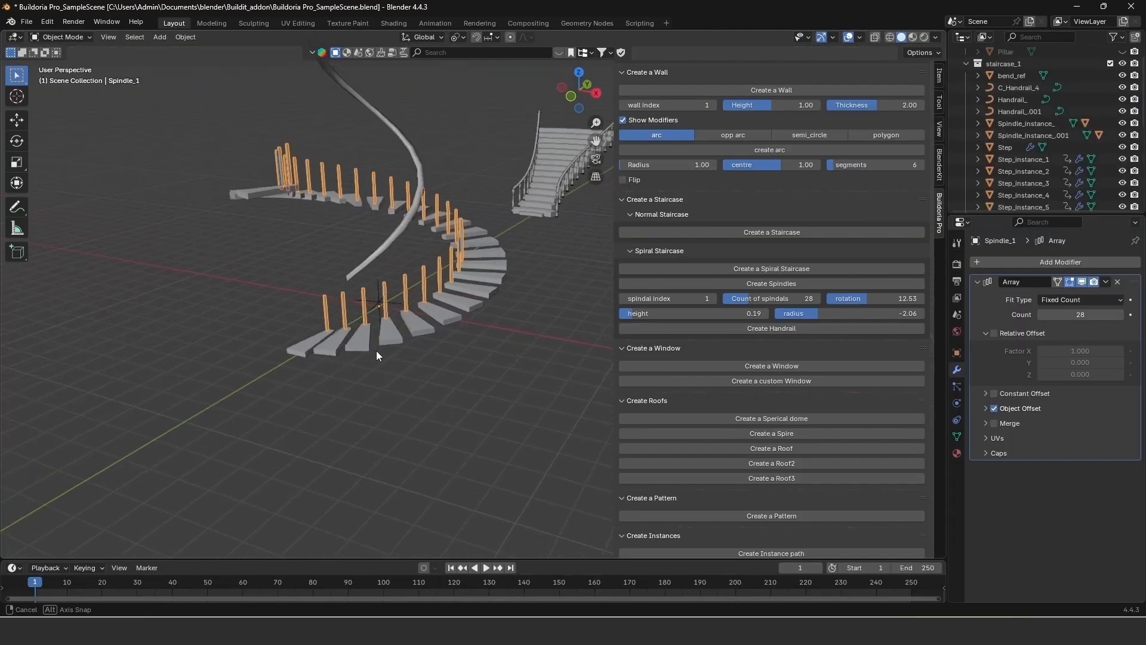
middle_drag(376, 350, 399, 363)
click(405, 261)
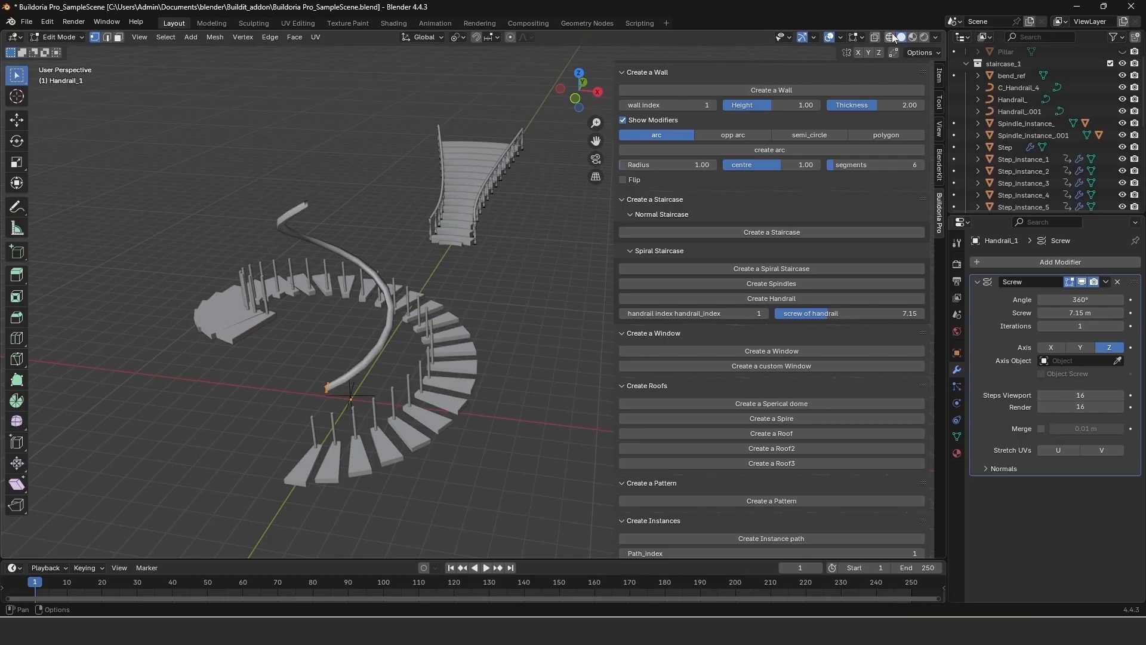
Move the spiral handrail's profile mesh outward along Y to widen the rail toward the spindles
click(890, 37)
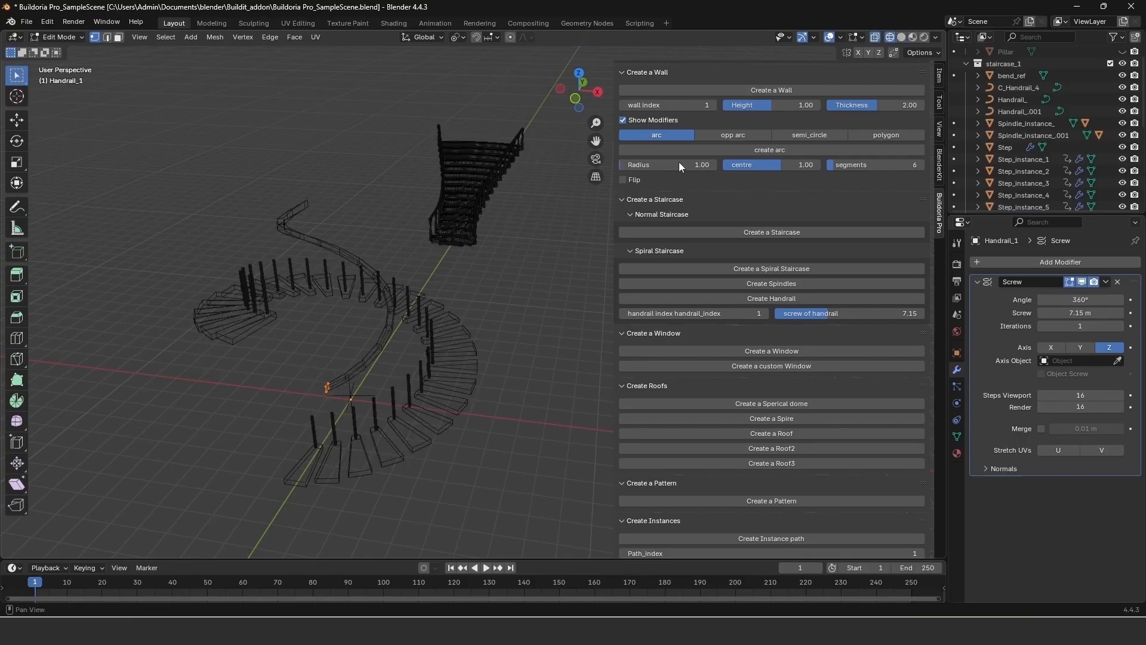
click(901, 38)
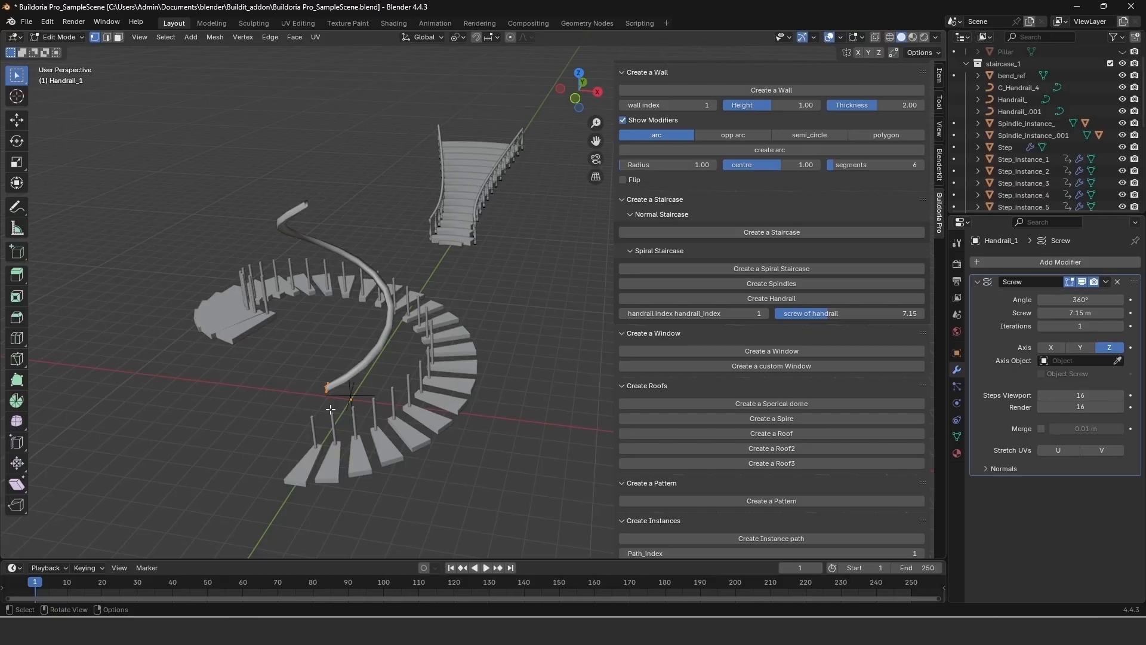
key(g)
key(y)
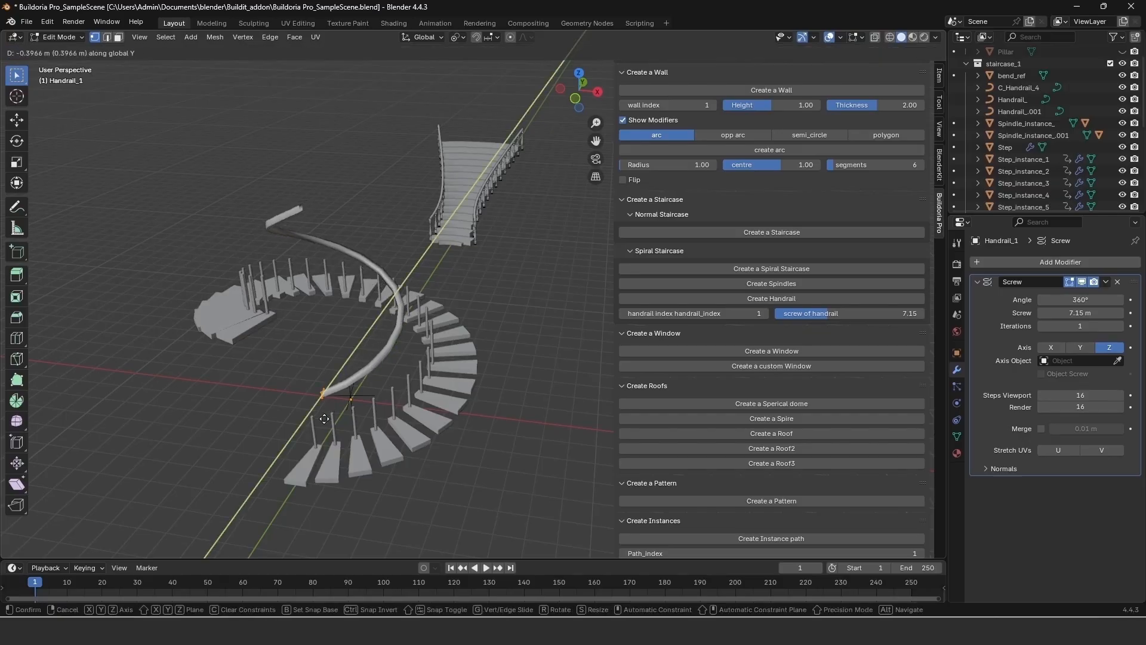
click(316, 446)
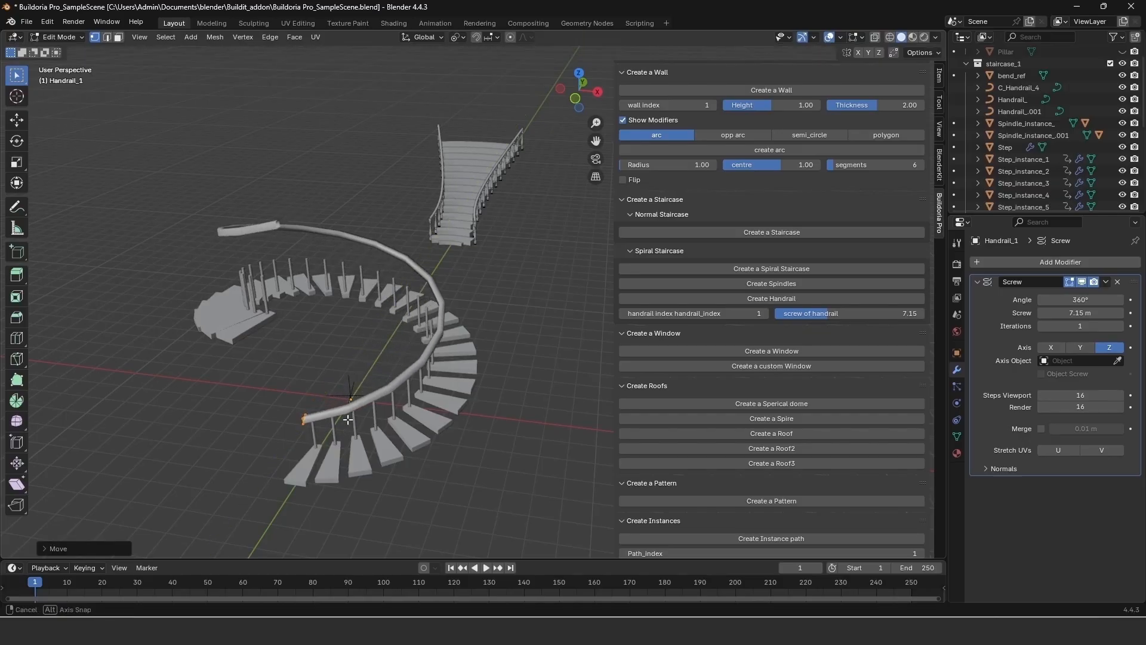
In a side view, align the handrail profile with the first spindle's top by moving it along Y and down along Z, then leave mesh editing
middle_drag(316, 446, 589, 186)
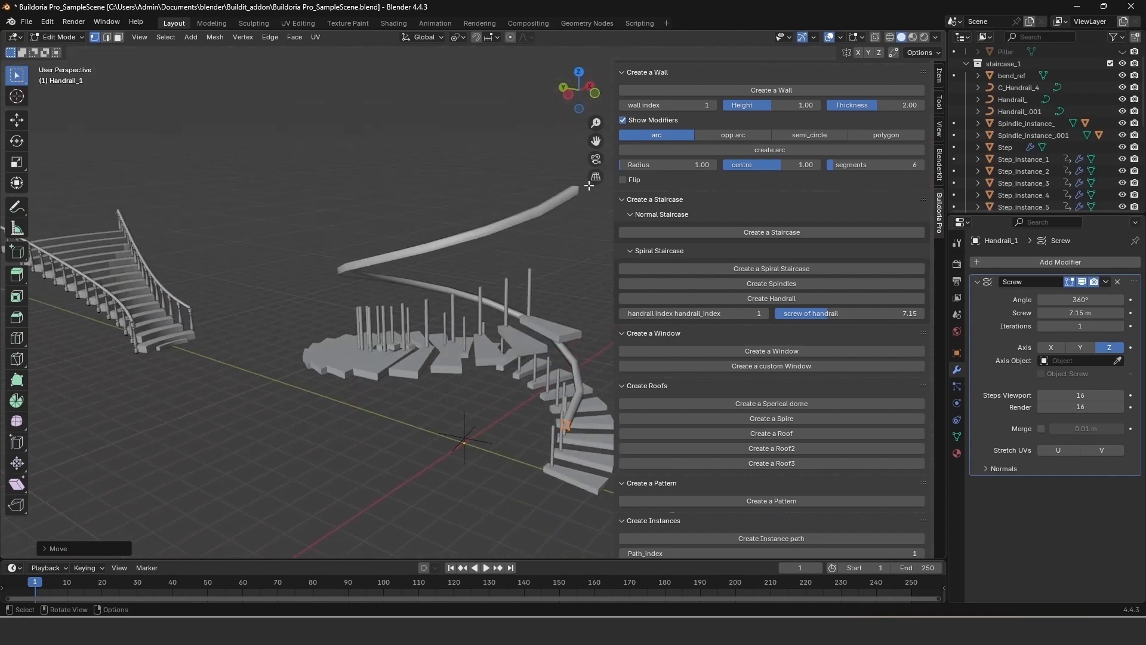
click(568, 96)
scroll(418, 370, up, 6)
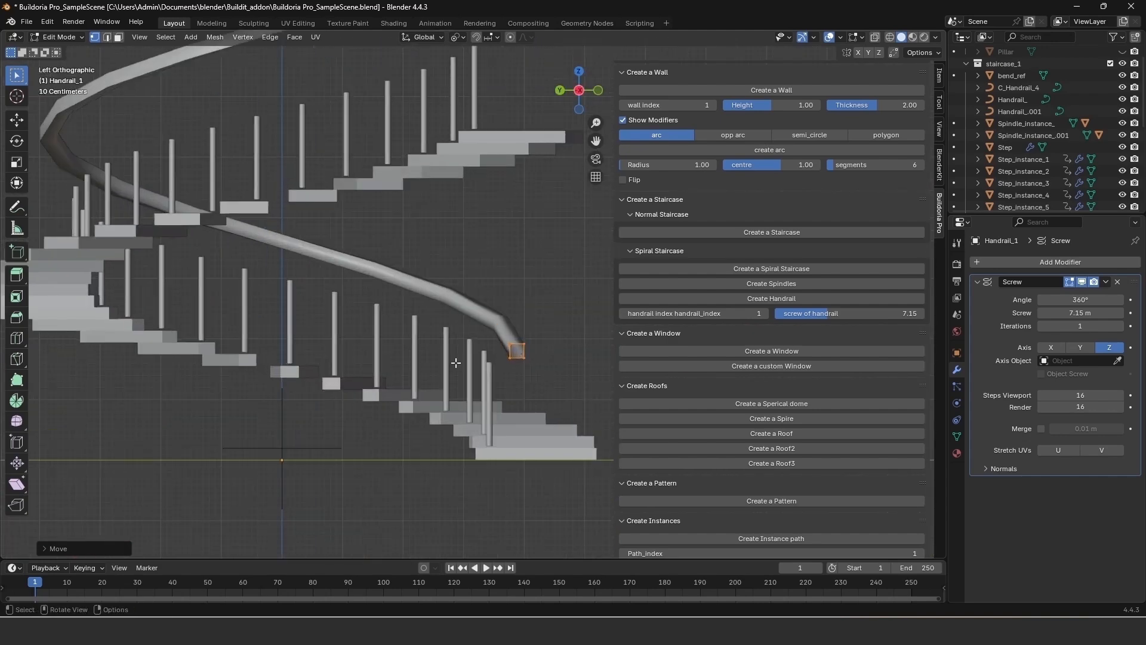
scroll(477, 391, up, 2)
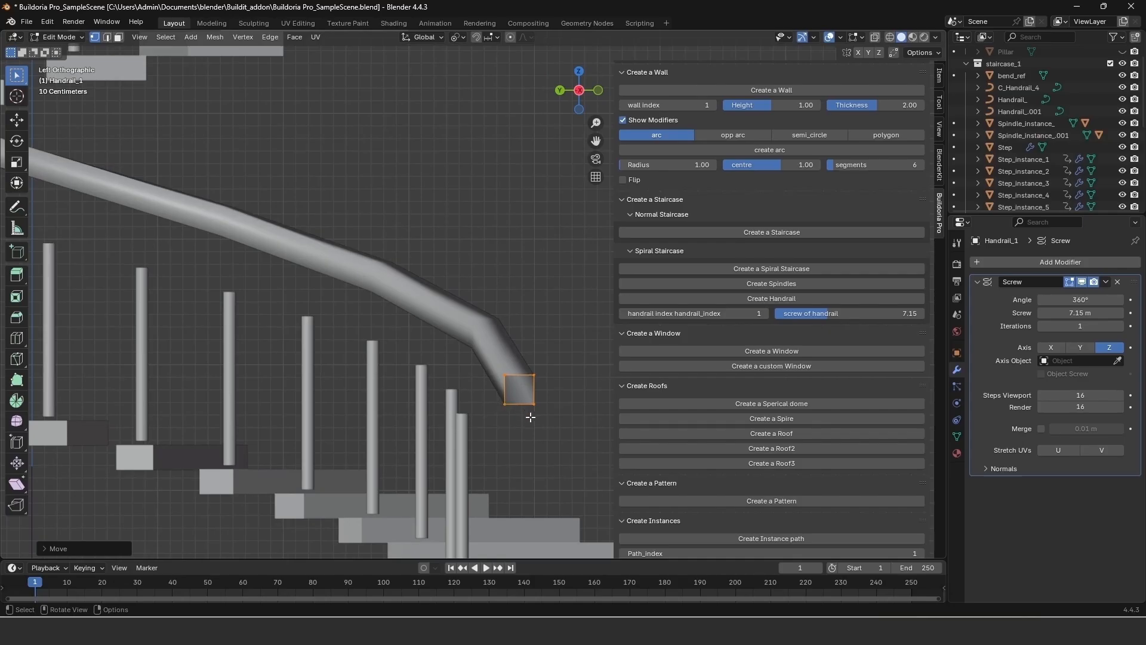
key(g)
key(y)
click(473, 422)
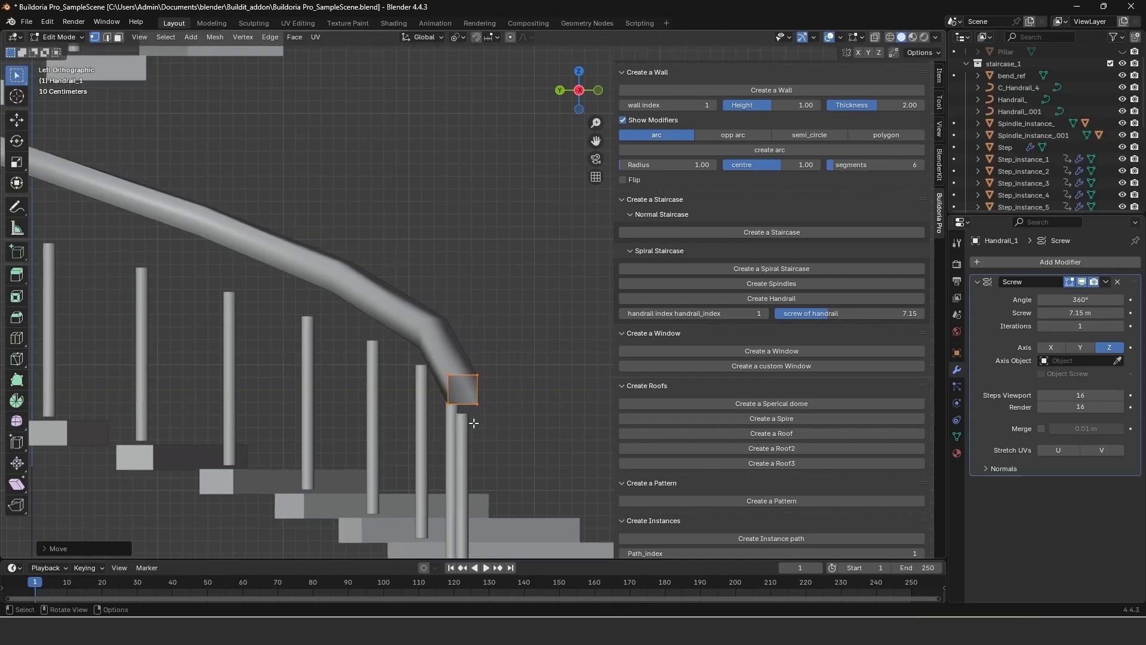
key(g)
key(z)
click(478, 442)
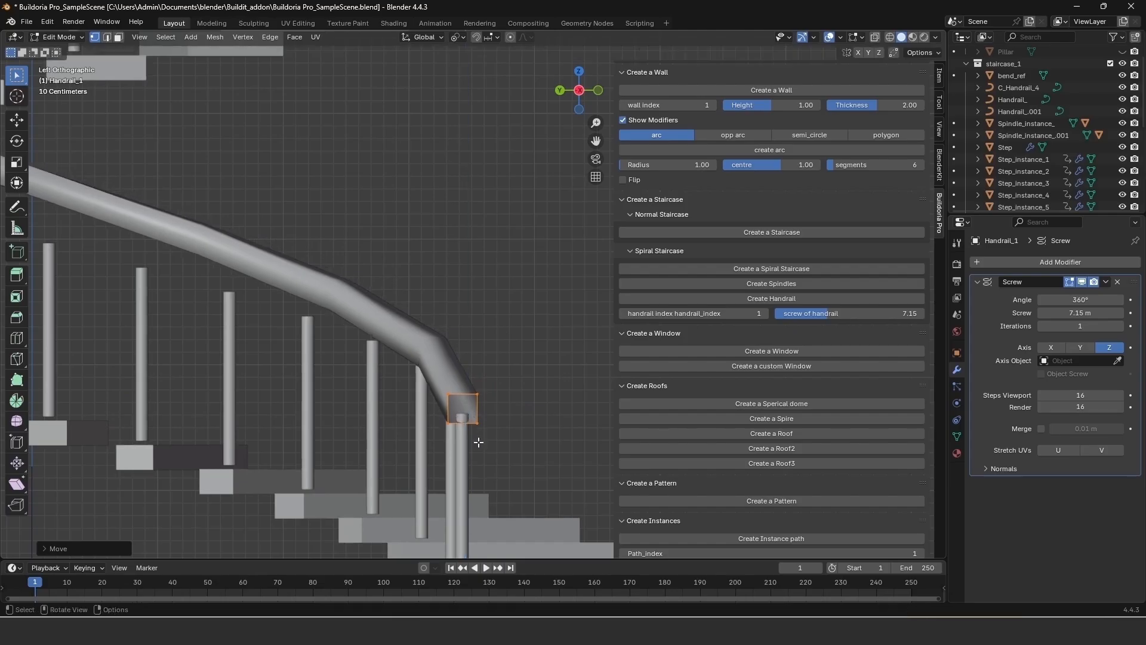
key(Tab)
Set the screw of the handrail to 5.42 so it follows the spindle tops, and save the file
scroll(443, 422, down, 2)
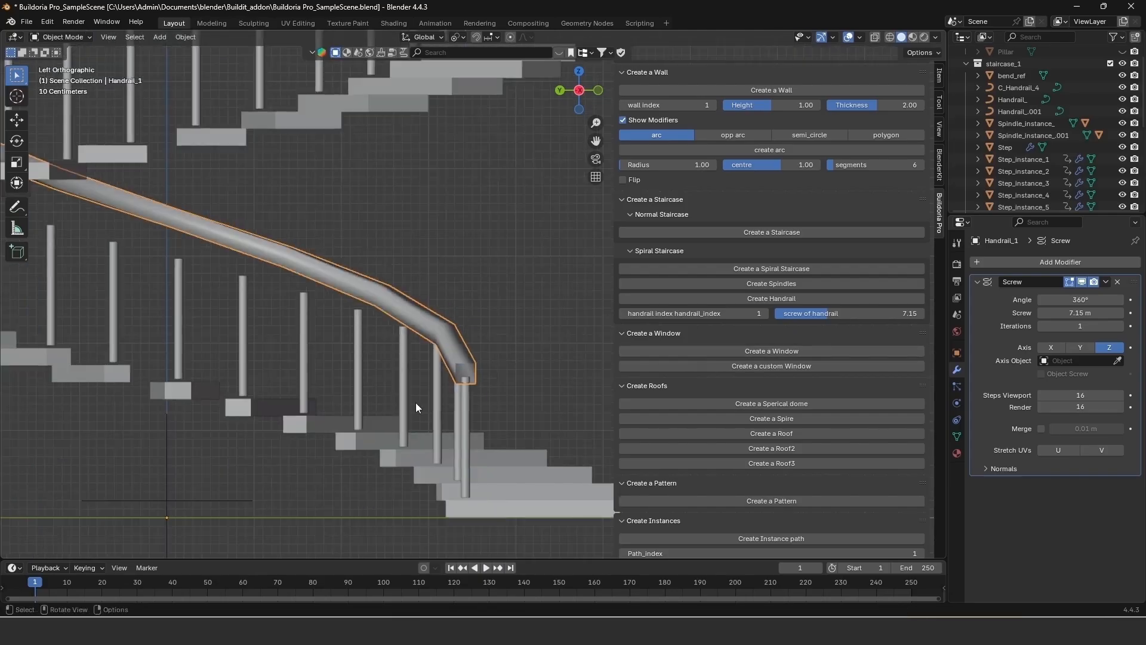
scroll(367, 399, down, 4)
shift+middle_drag(359, 364, 677, 309)
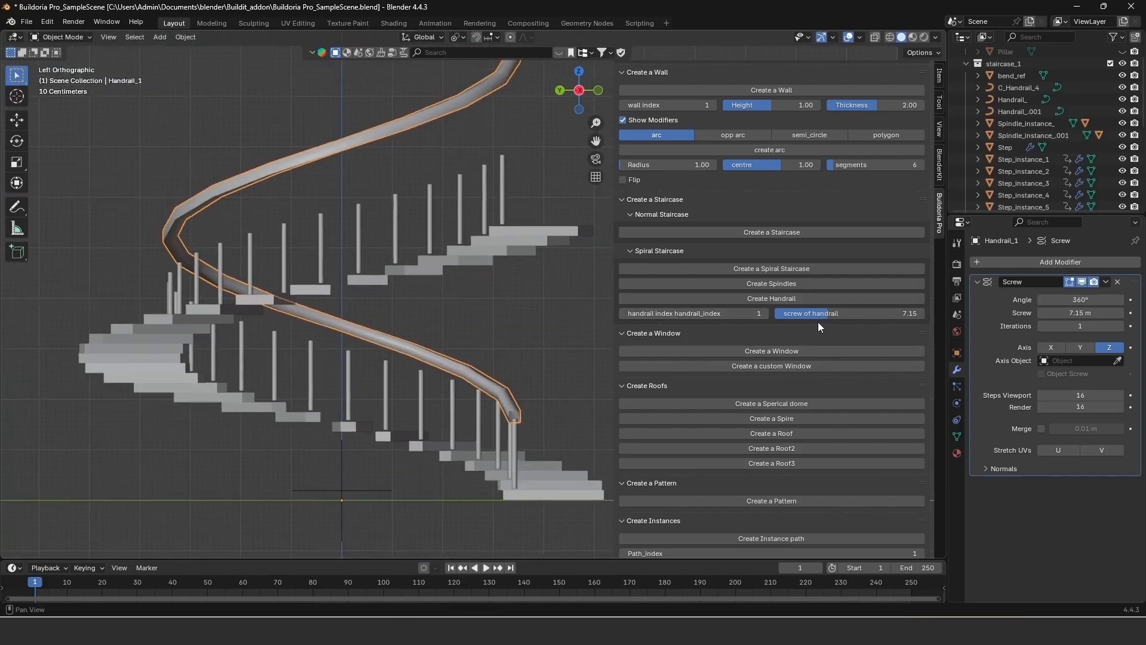
drag(823, 312, 785, 312)
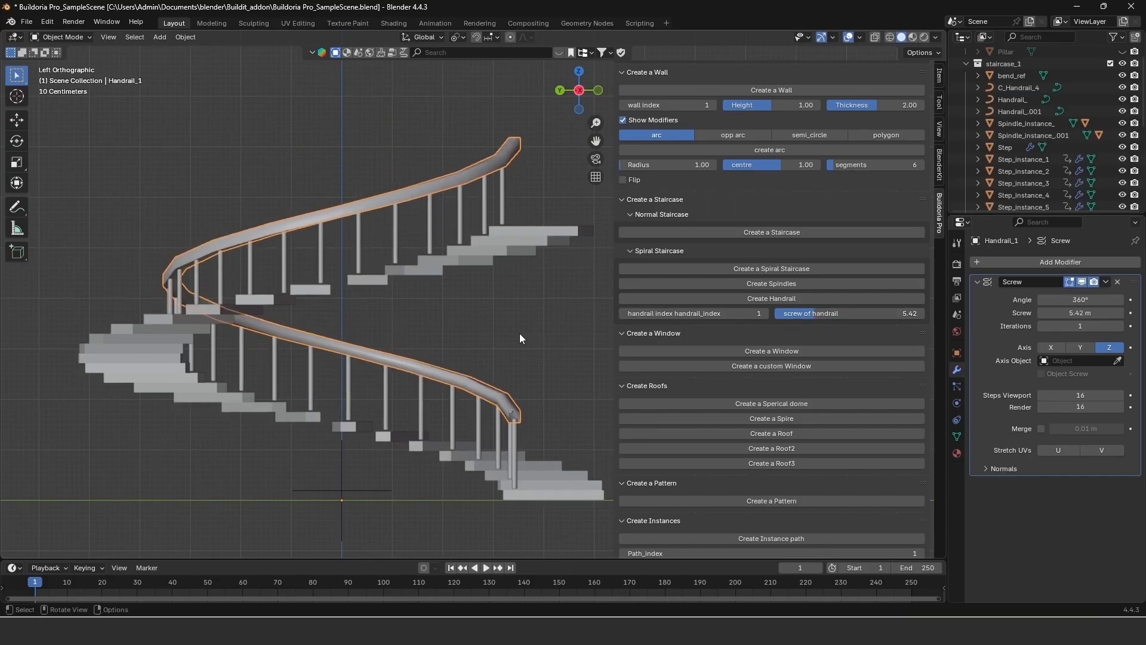
middle_drag(519, 338, 359, 418)
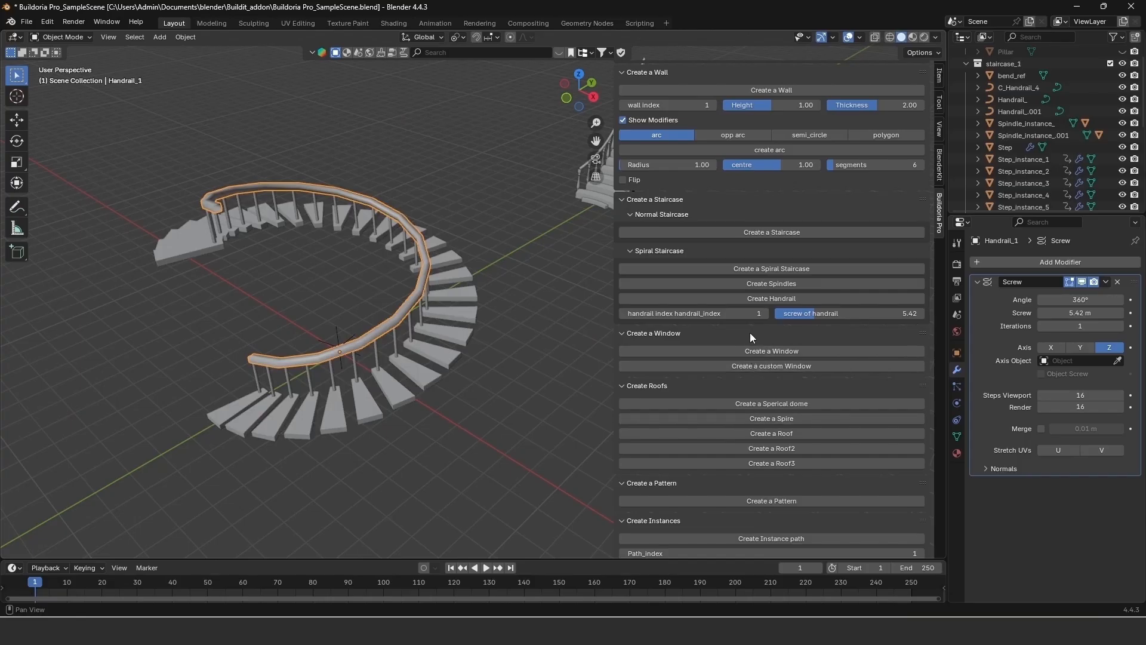
middle_drag(432, 398, 382, 392)
key(ctrl+s)
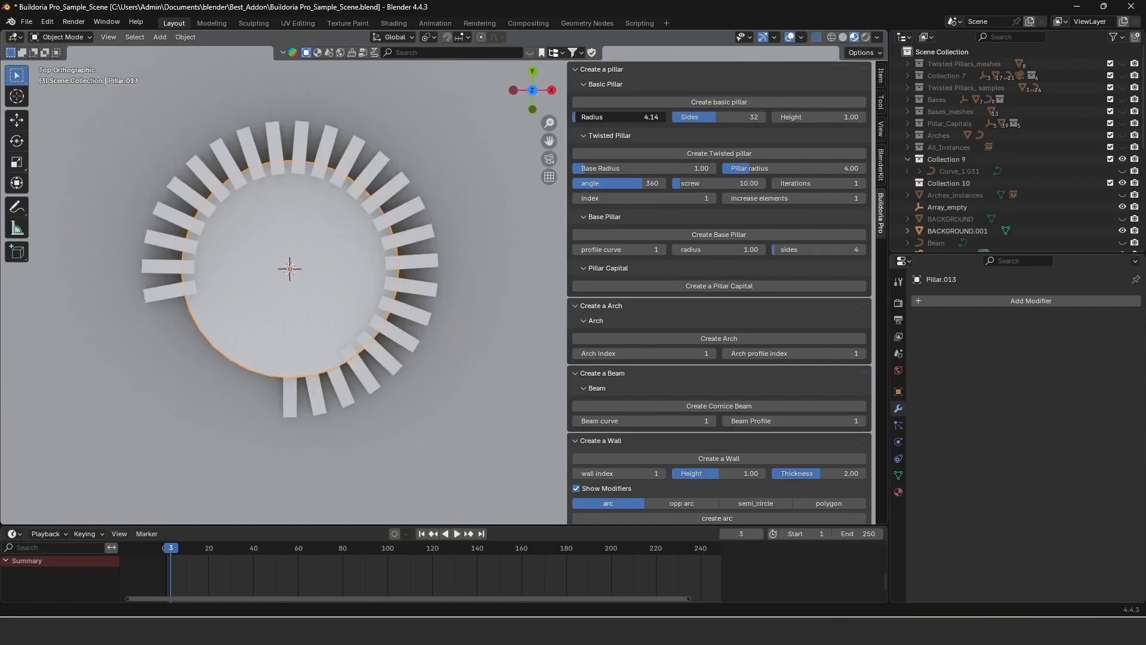
Set the basic pillar's radius to 3.8 and raise its height to form a tall column inside the spiral steps
drag(598, 117, 598, 117)
click(598, 116)
text(3.)
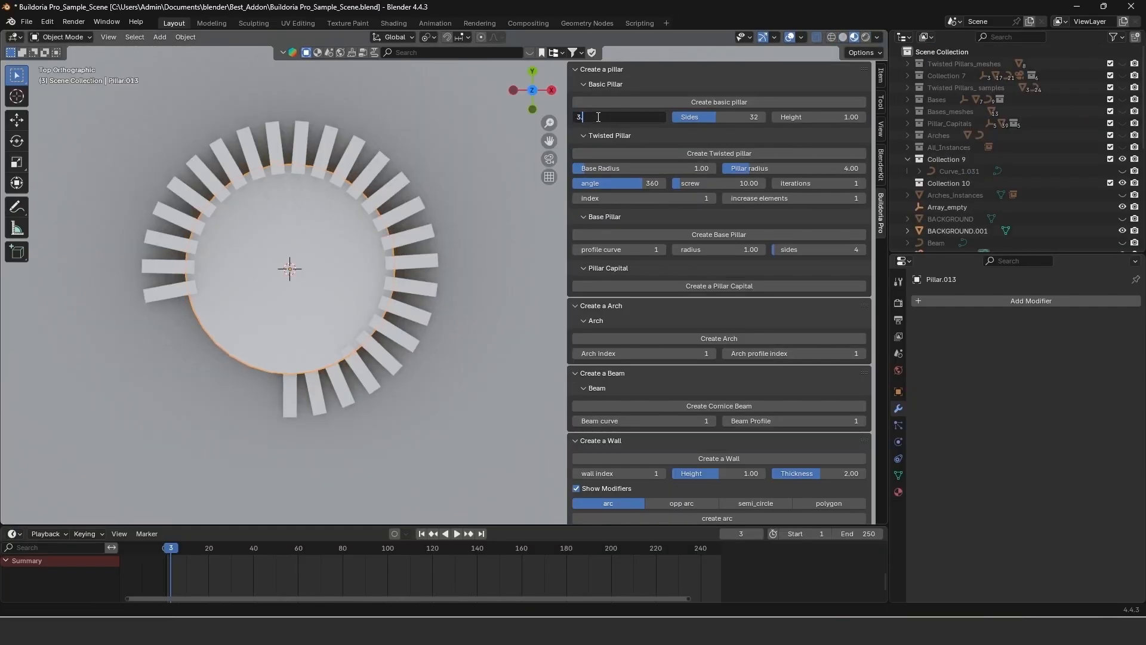
text(8)
key(Return)
middle_drag(349, 398, 721, 115)
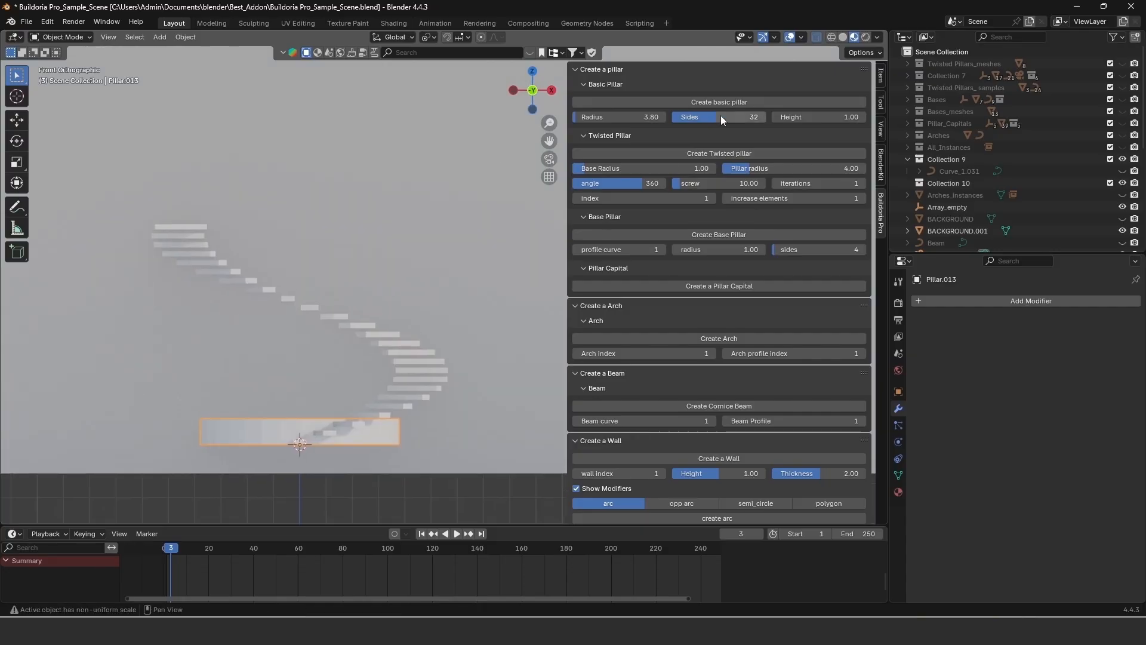
drag(819, 117, 832, 117)
Select the spiral steps around the column and set their count to 78
middle_drag(462, 326, 413, 370)
click(396, 387)
scroll(706, 341, down, 9)
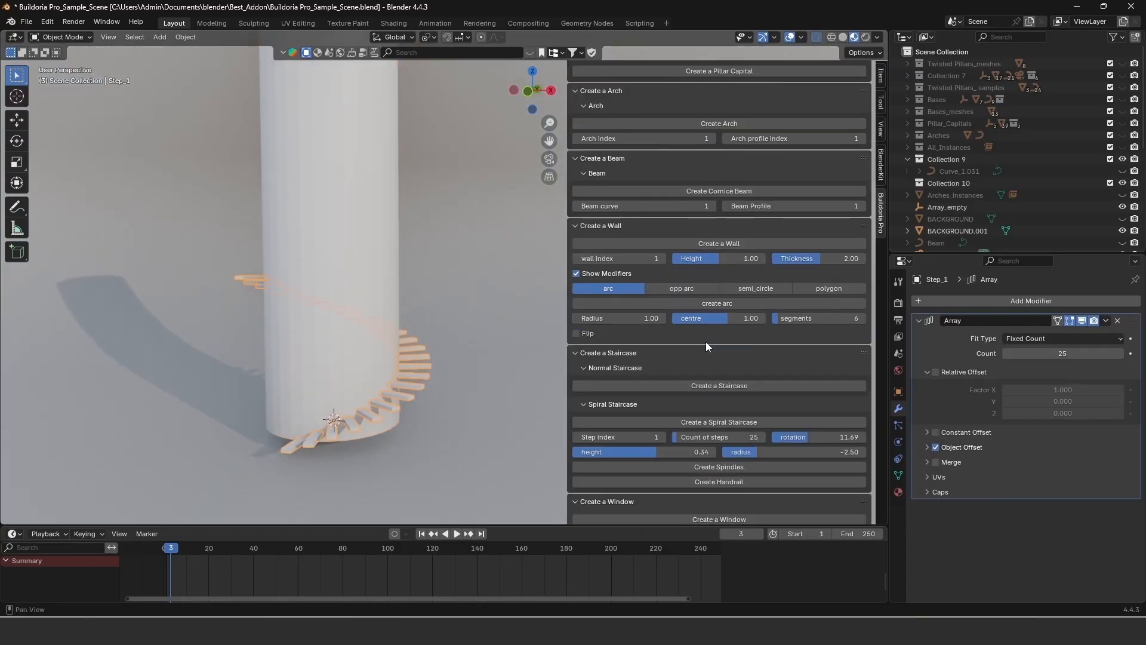
scroll(705, 345, down, 5)
drag(706, 318, 719, 318)
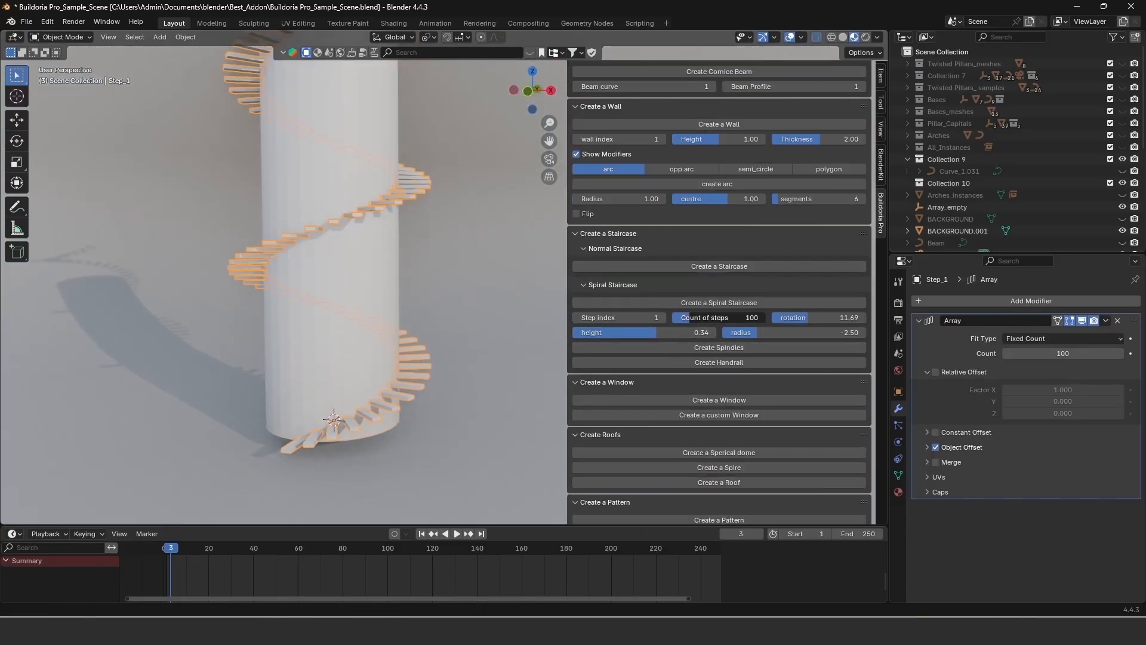
scroll(359, 353, down, 2)
shift+middle_drag(359, 354, 352, 385)
drag(716, 318, 711, 318)
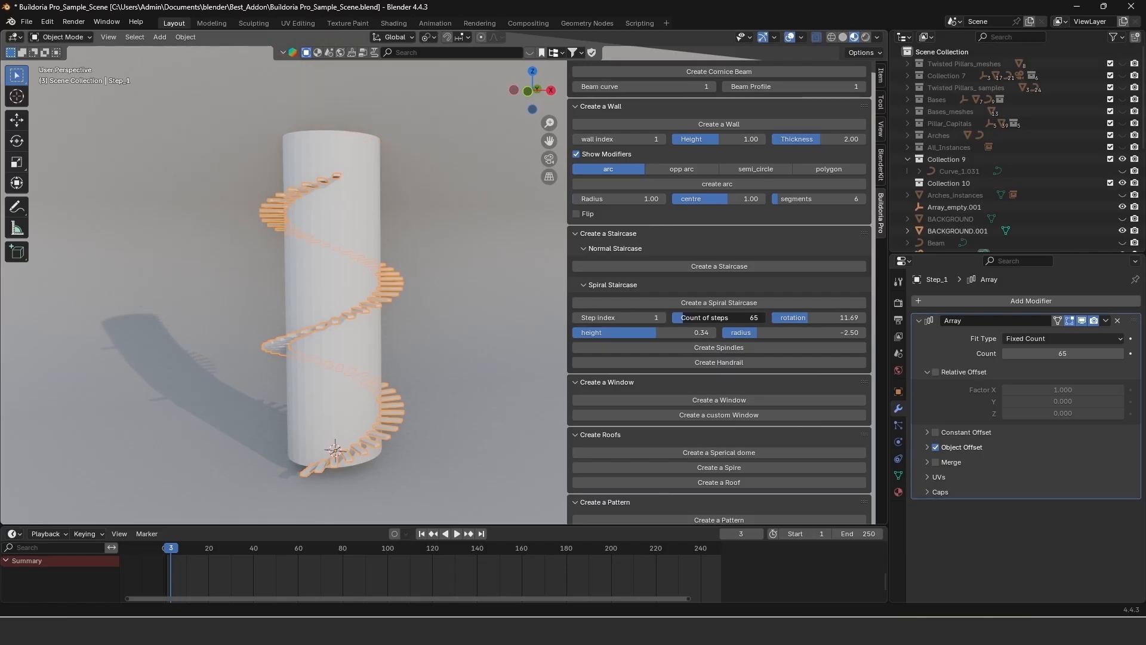
scroll(360, 382, up, 1)
shift+middle_drag(361, 383, 360, 349)
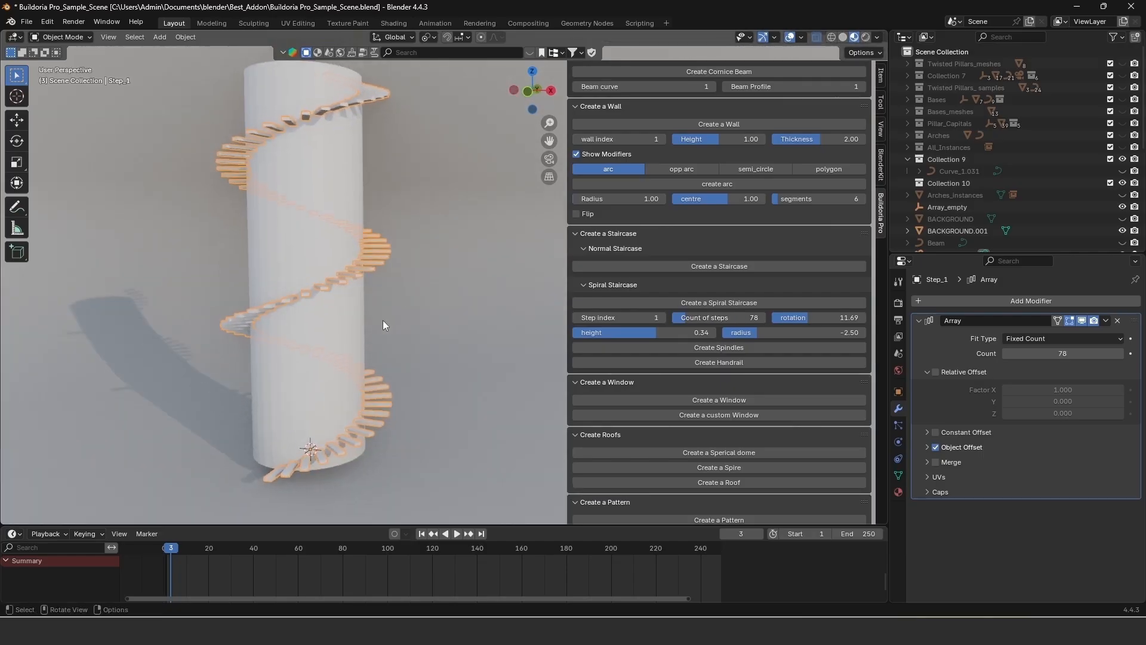
Change the pivot point and scale the base step's mesh uniformly by about 3.16 to enlarge all spiral steps
scroll(381, 320, up, 1)
click(242, 505)
key(Tab)
key(Tab)
click(351, 461)
key(Tab)
scroll(338, 515, down, 1)
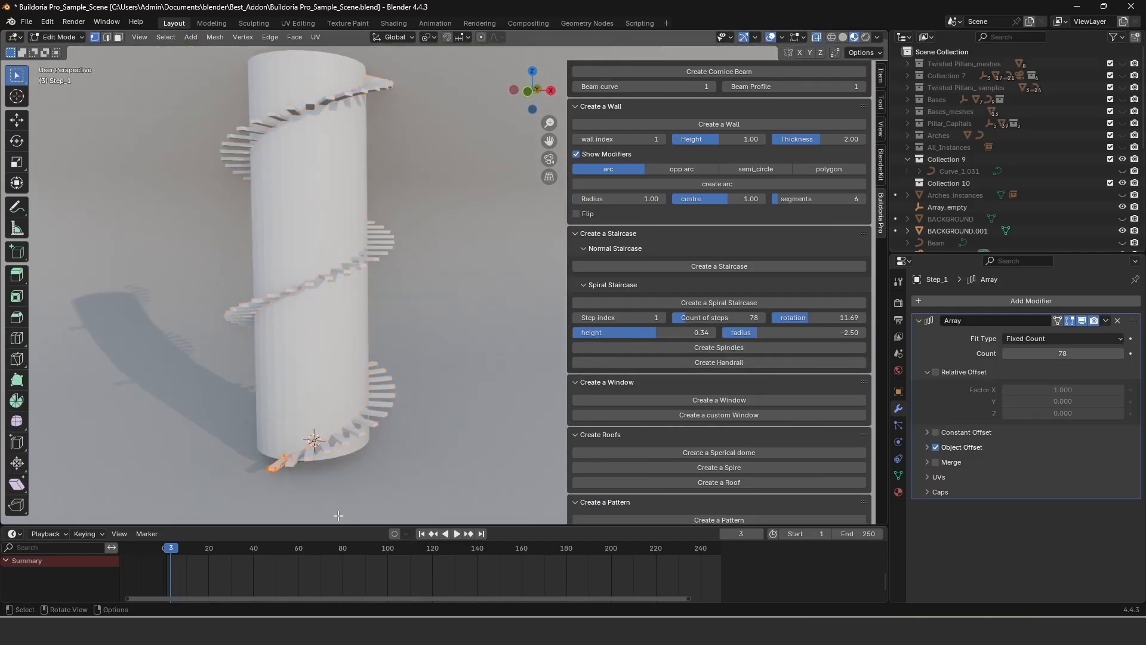
click(427, 37)
click(472, 115)
key(s)
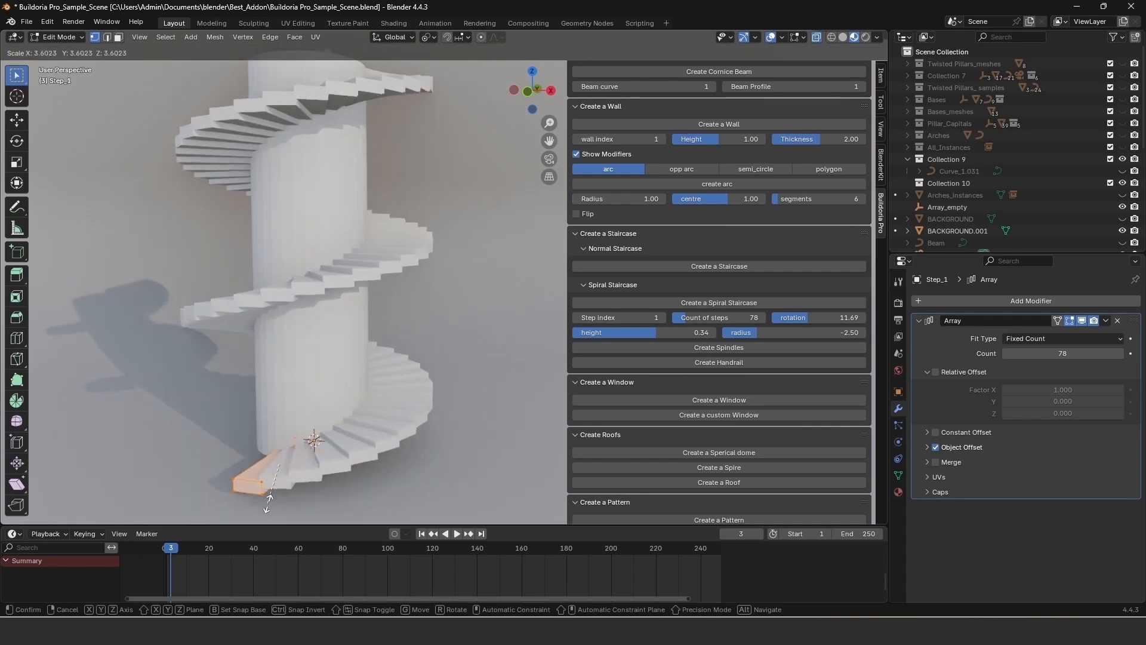
click(273, 496)
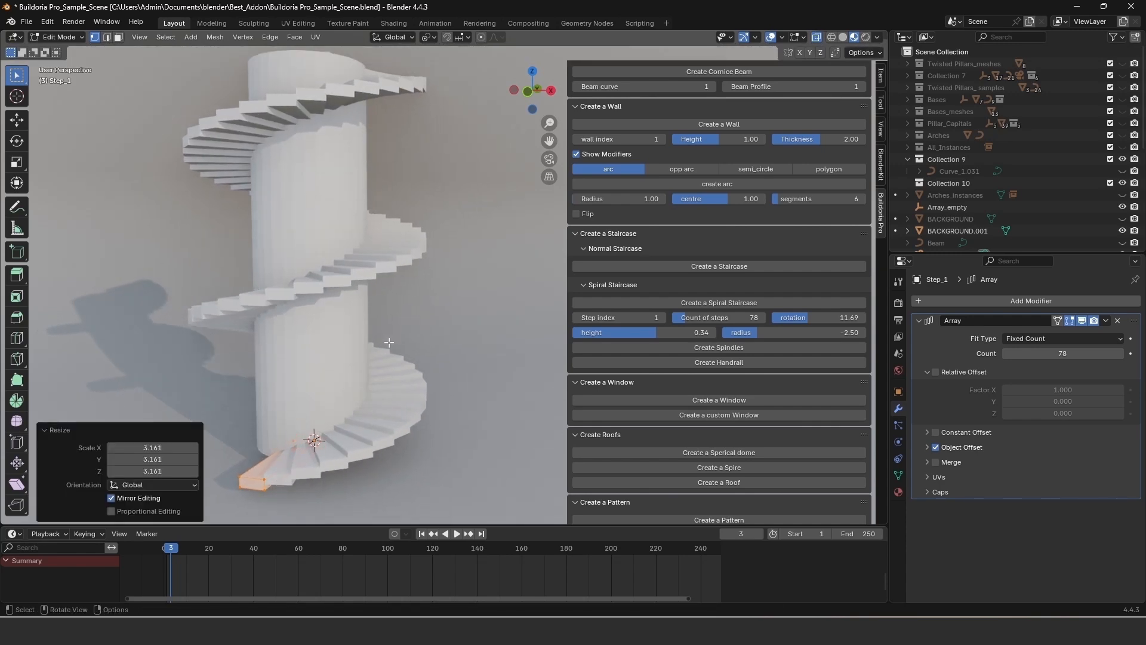
key(Tab)
Add the steps' array offset empty to the selection and move it with the column and staircase about 25 m along X
click(926, 445)
scroll(979, 203, down, 5)
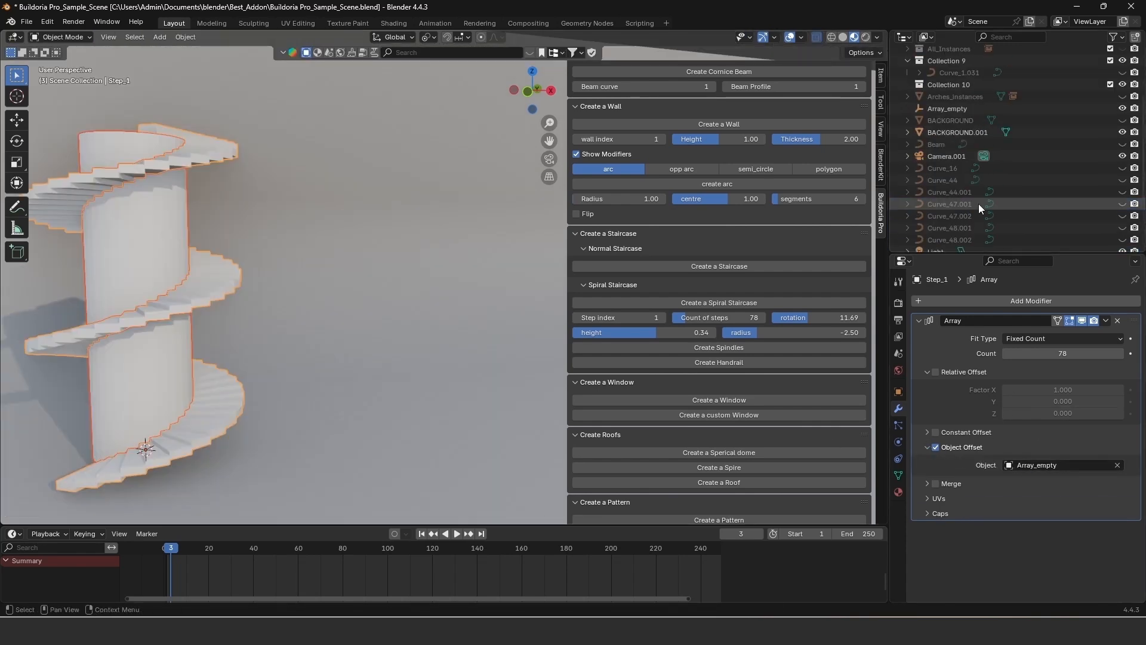
click(949, 110)
key(g)
key(x)
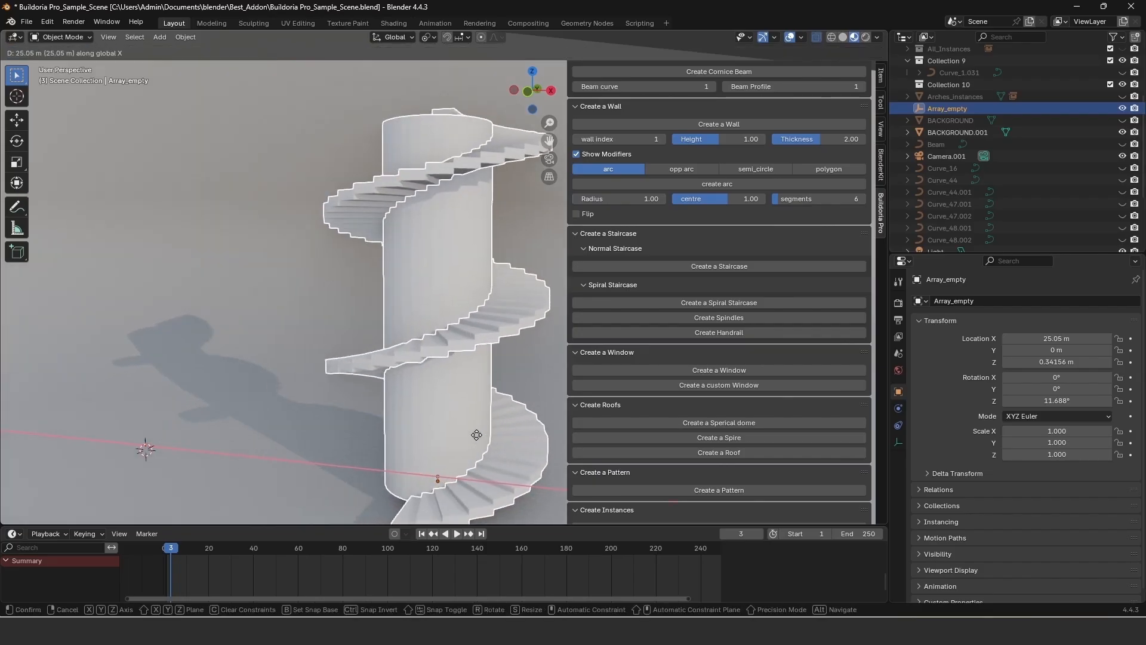
click(476, 435)
Create a new spiral staircase at the 3D cursor and add spindles to it
click(529, 92)
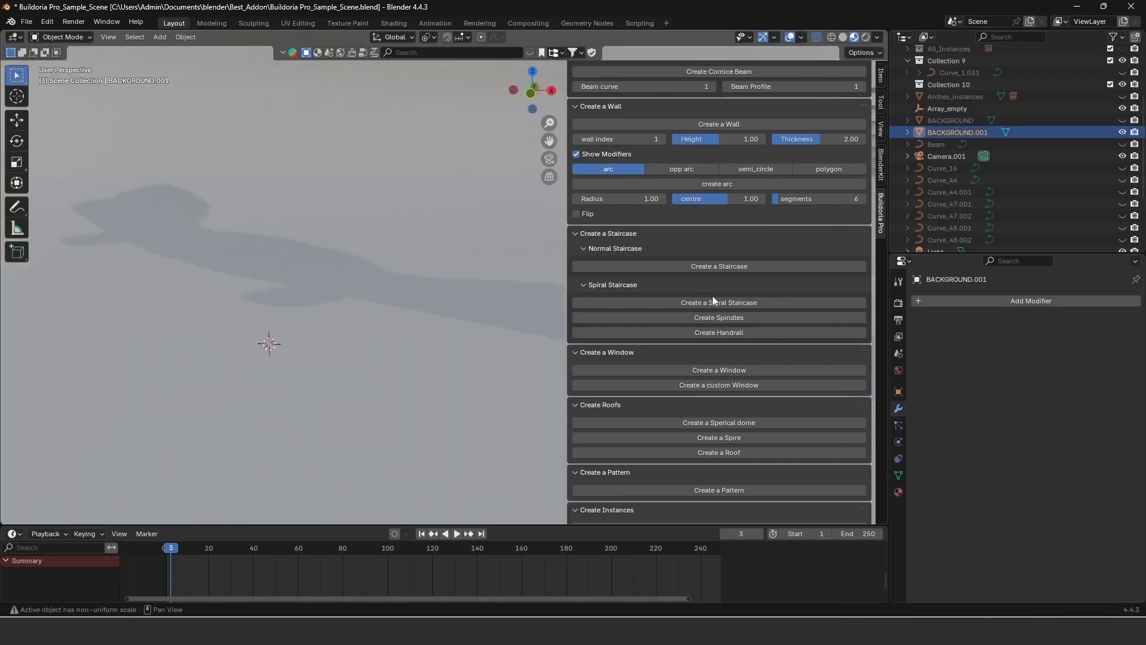
click(714, 301)
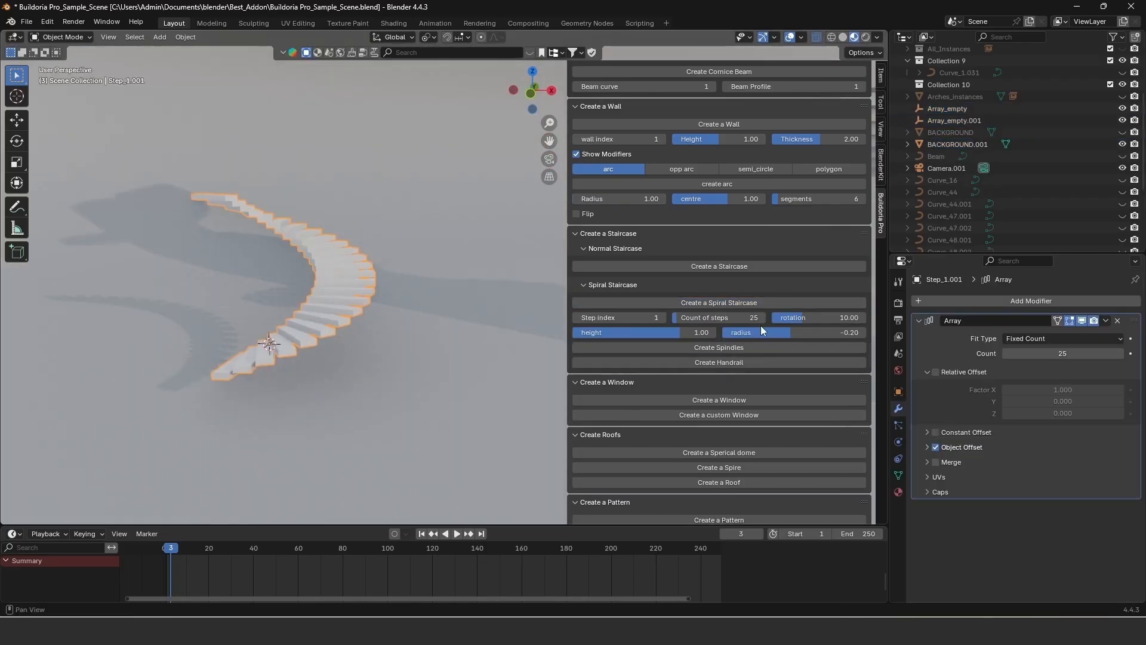
click(759, 318)
Try to move the spindles' array offset empty along Z
scroll(1006, 200, down, 5)
click(927, 447)
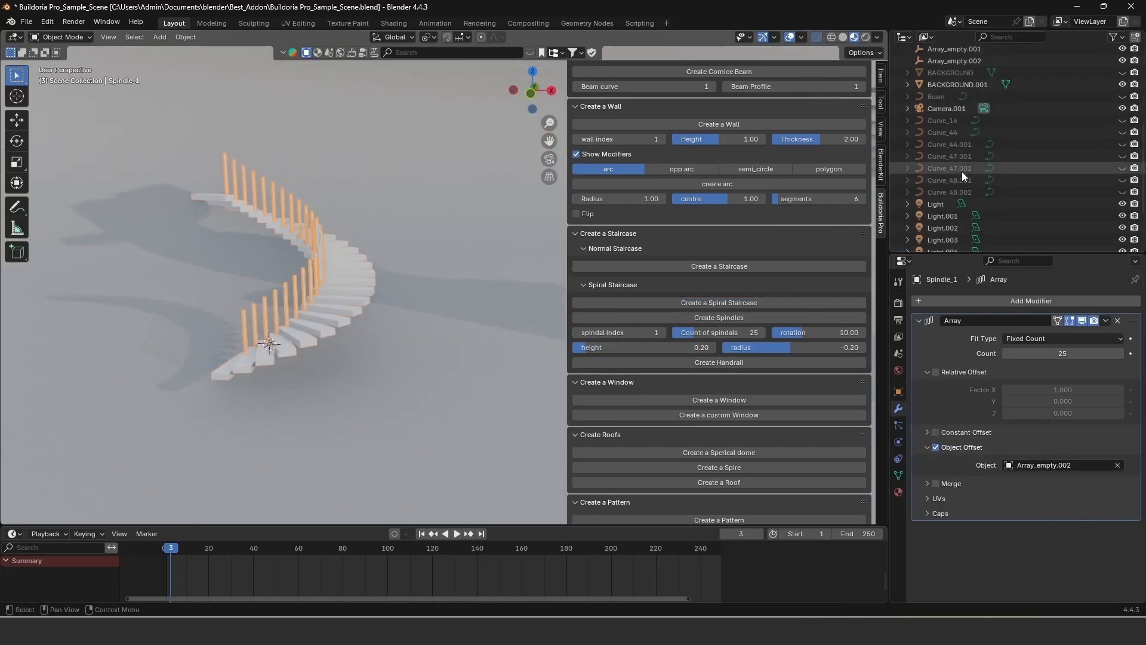
scroll(961, 171, up, 5)
click(949, 85)
key(g)
key(z)
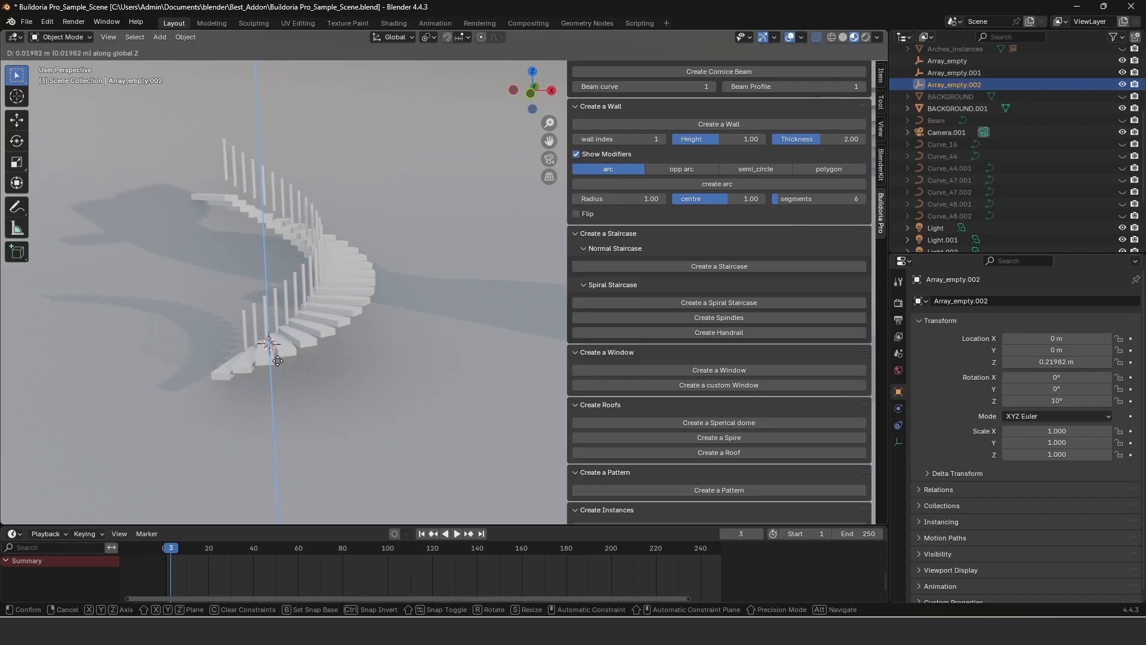
click(279, 365)
Select the new staircase's spindles and move them down along Z so they sit beneath the steps
click(278, 313)
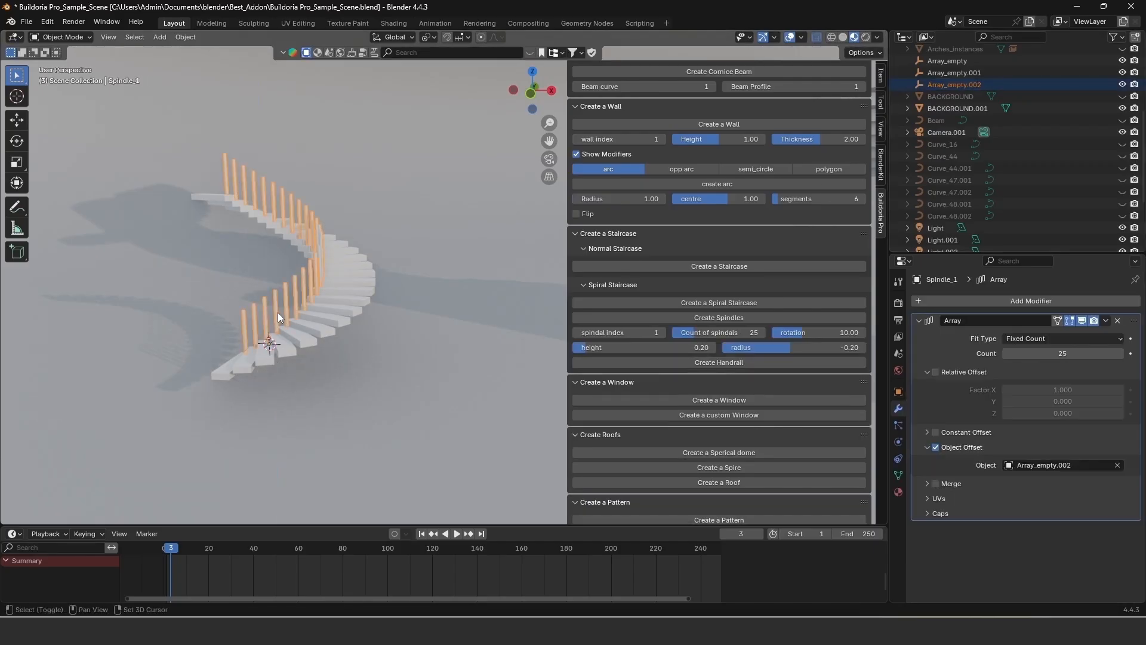
key(g)
key(z)
click(255, 385)
Select the lower end of the base spindle's mesh and stretch it down along Z to turn the spindles into supports under the steps
key(Tab)
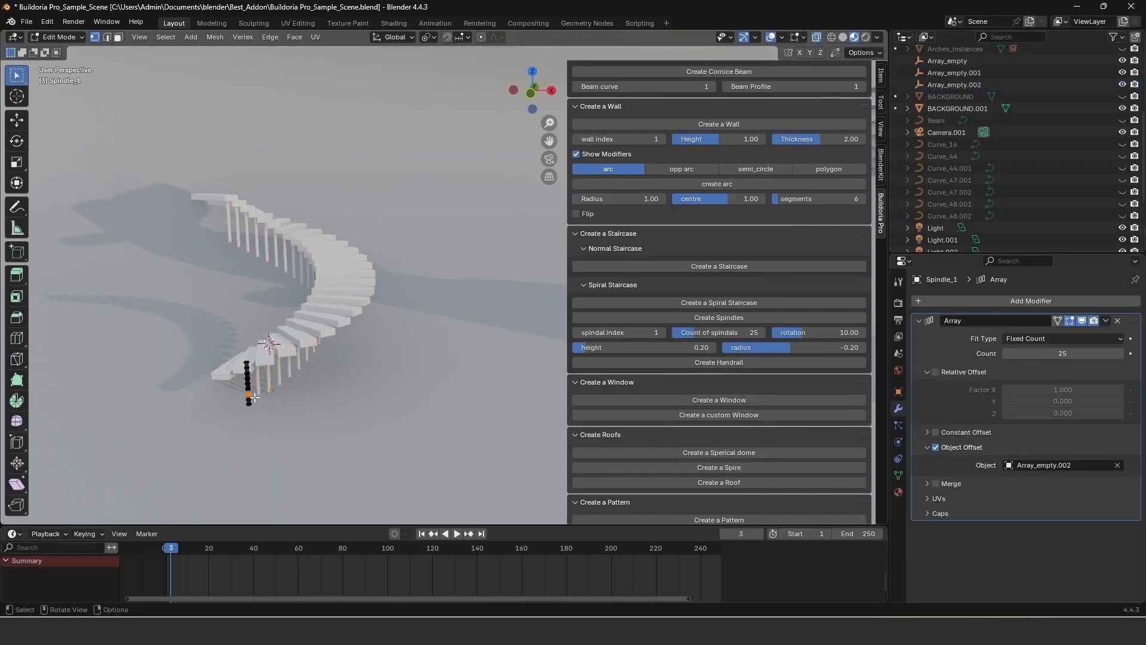
mouse_move(260, 411)
shift+middle_down()
mouse_move(316, 294)
mouse_move(463, 303)
shift+middle_up()
scroll(355, 280, up, 6)
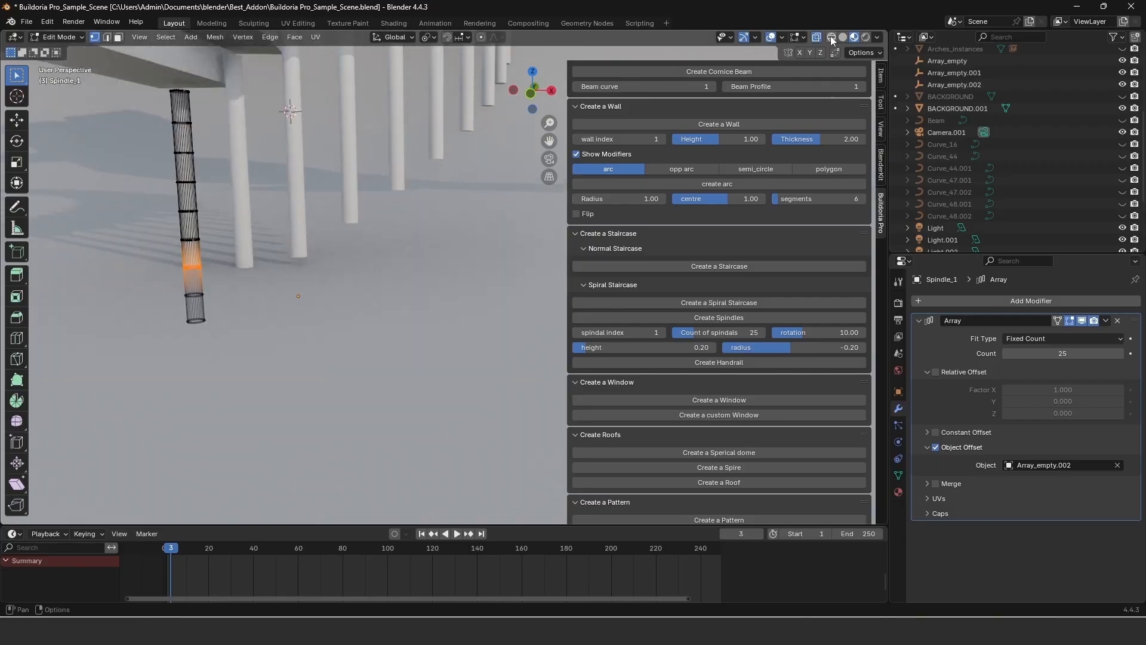
click(831, 37)
drag(145, 281, 221, 342)
click(843, 37)
scroll(477, 239, down, 4)
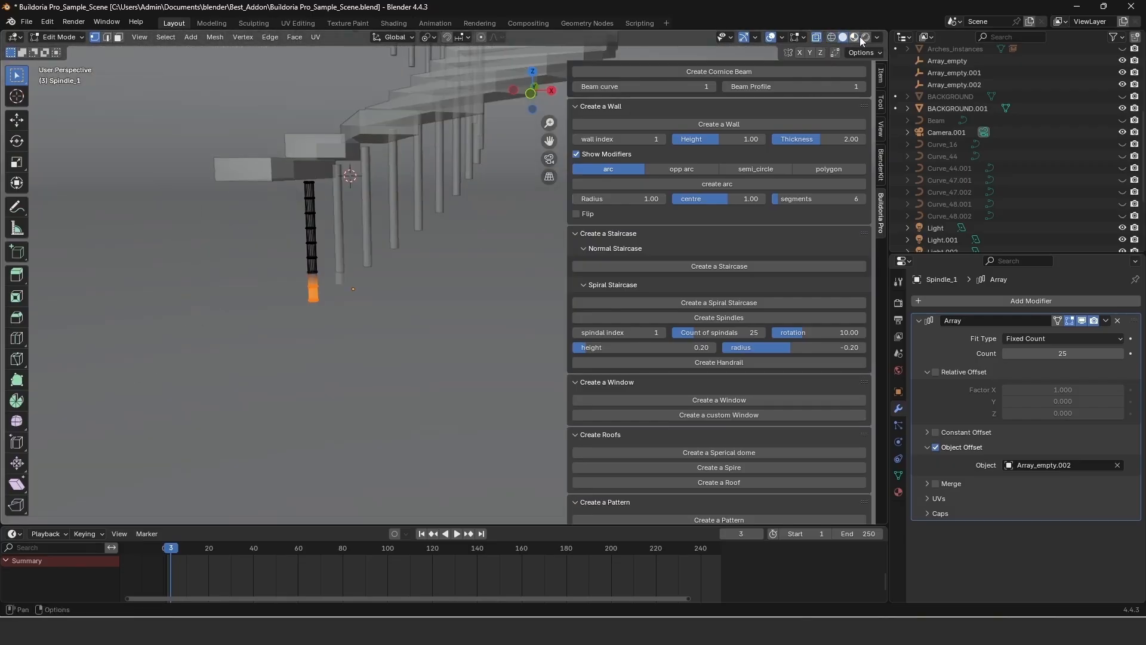
click(854, 37)
scroll(402, 279, down, 2)
mouse_move(402, 278)
shift+middle_down()
mouse_move(147, 373)
mouse_move(239, 394)
shift+middle_up()
scroll(239, 394, down, 1)
key(g)
key(z)
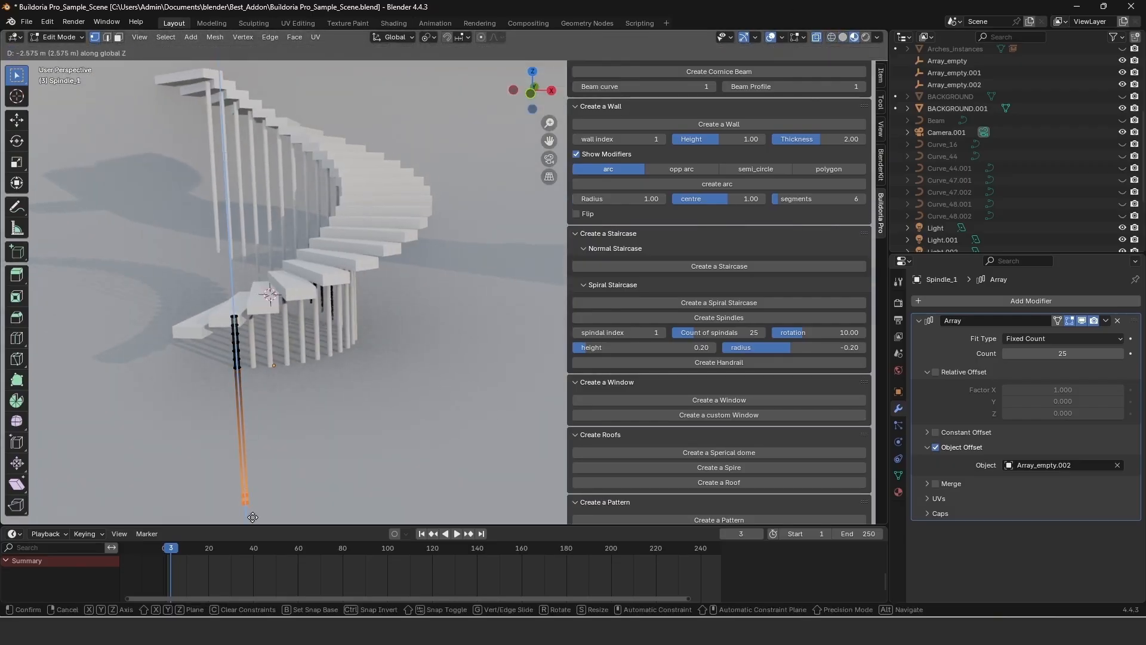
click(271, 132)
key(Tab)
click(419, 292)
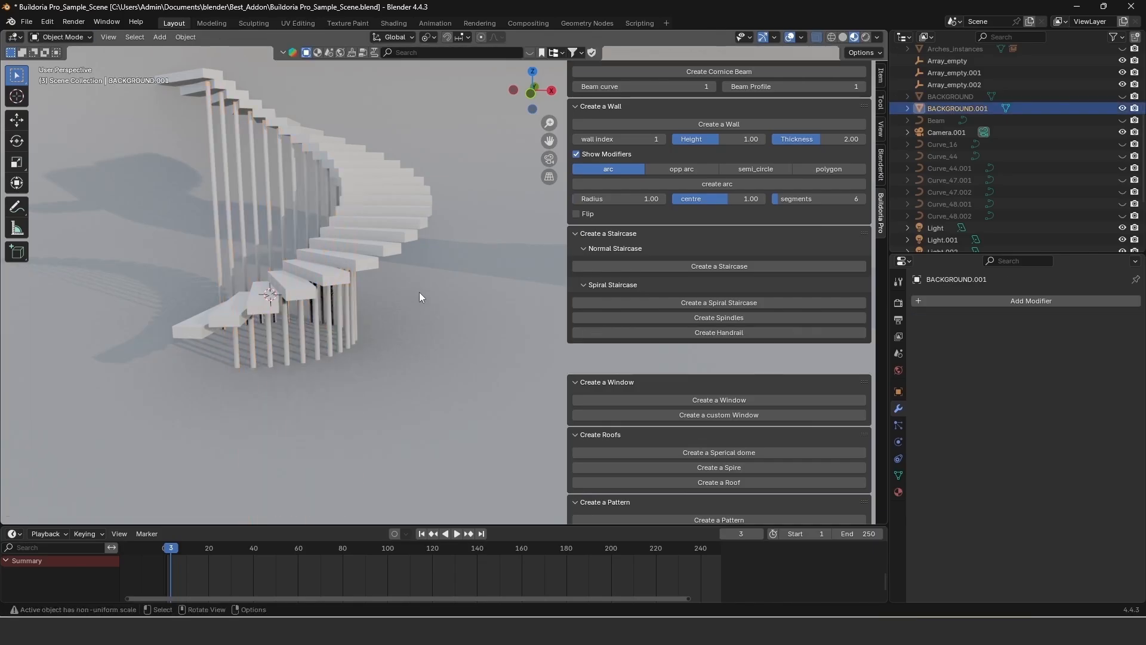
Set the Gothic window's shape to 5 and adjust its outer profile scale in X and Y
middle_drag(419, 291, 329, 400)
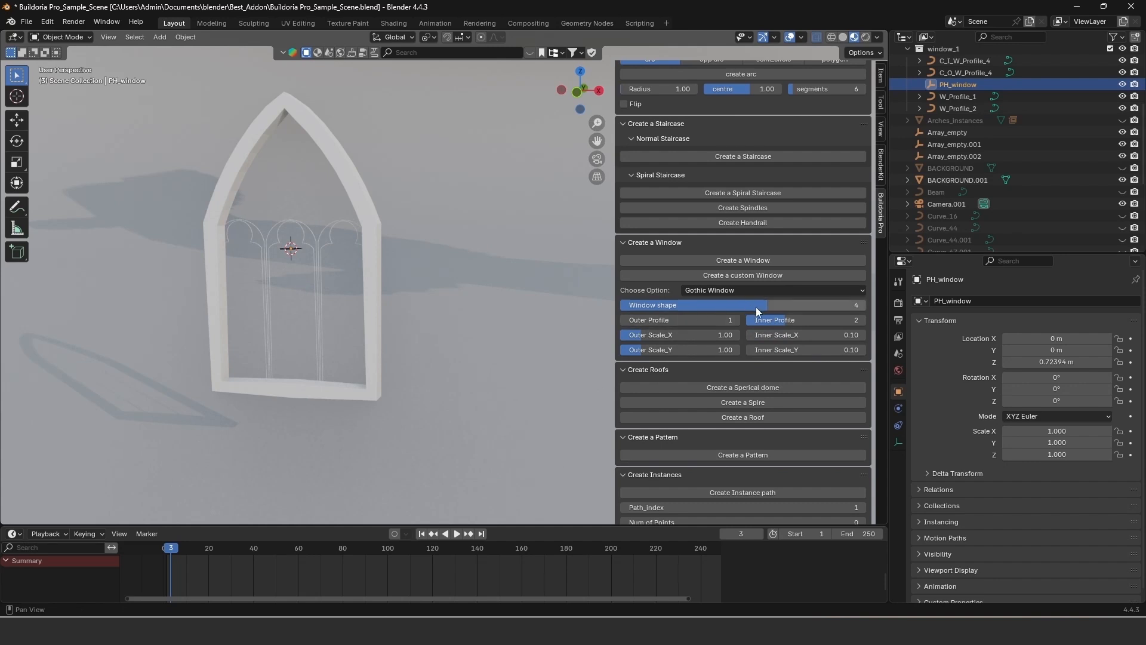
drag(767, 305, 807, 305)
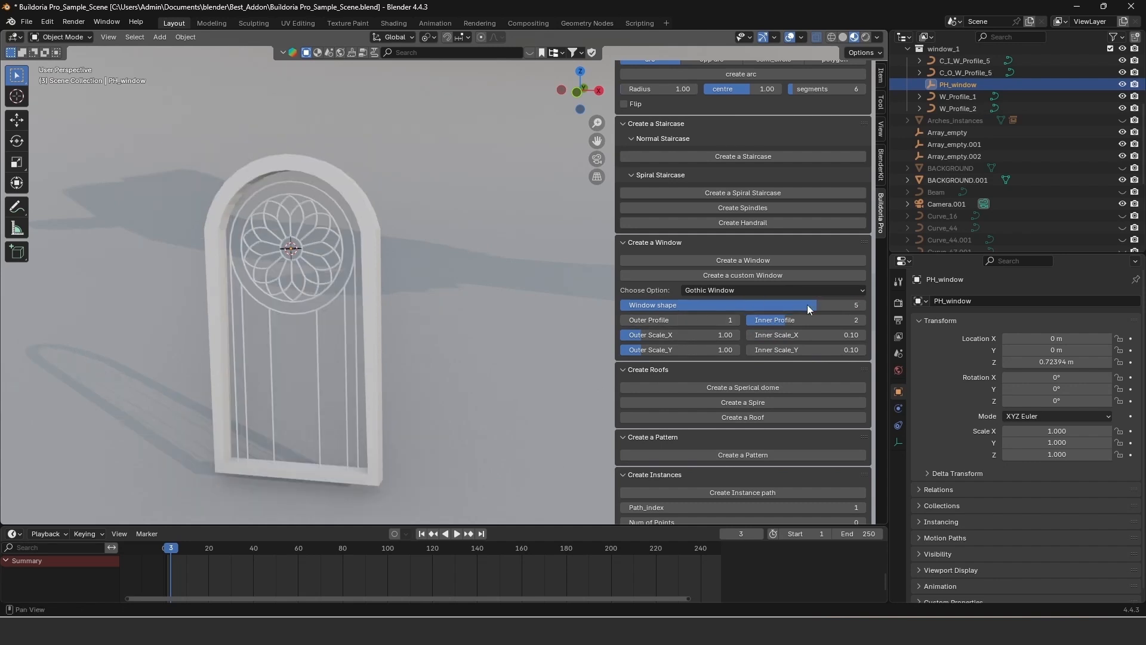
drag(641, 335, 685, 349)
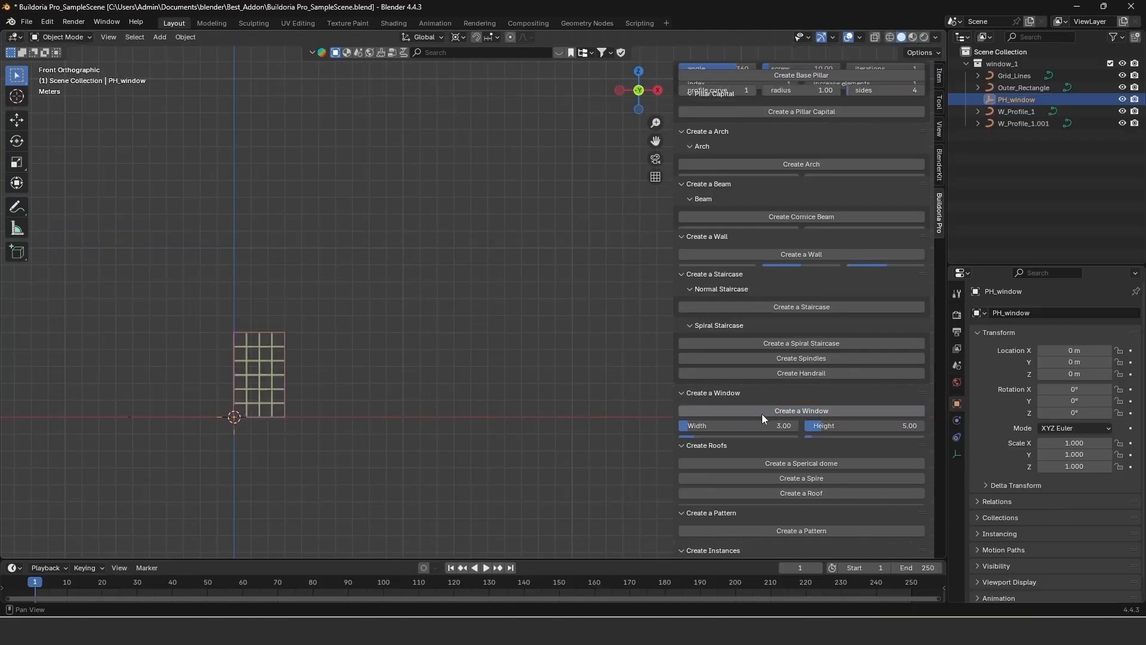
Set the rectangular grid window's width to 6.34 and height to 8.34
scroll(762, 414, down, 2)
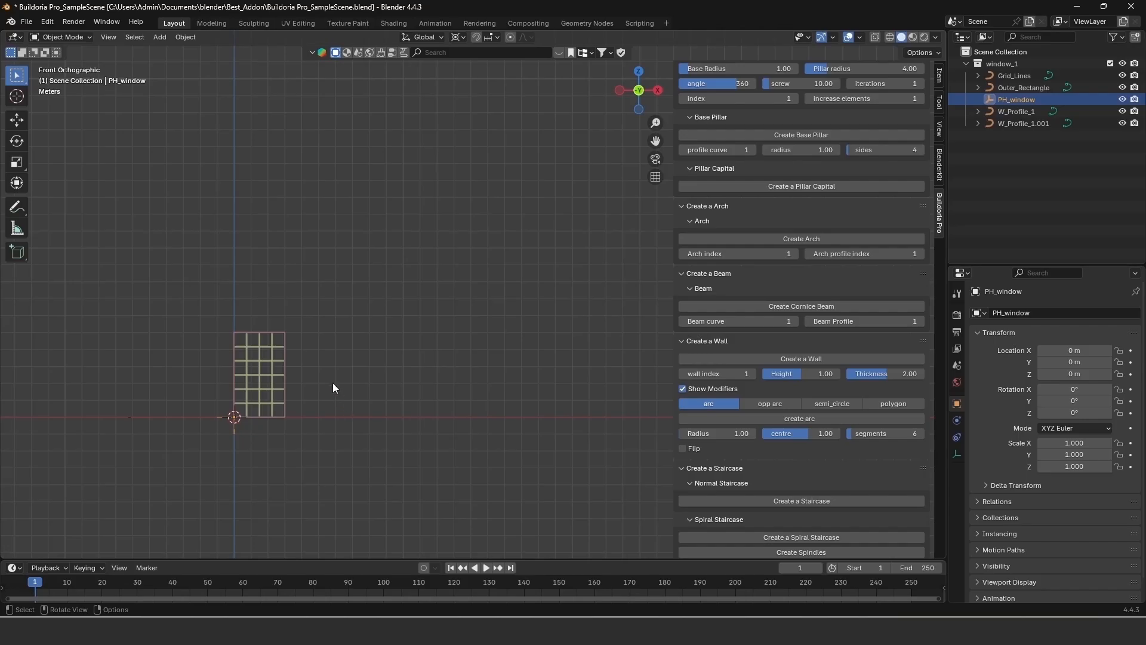
scroll(334, 388, up, 1)
shift+middle_drag(302, 407, 357, 403)
scroll(356, 338, up, 3)
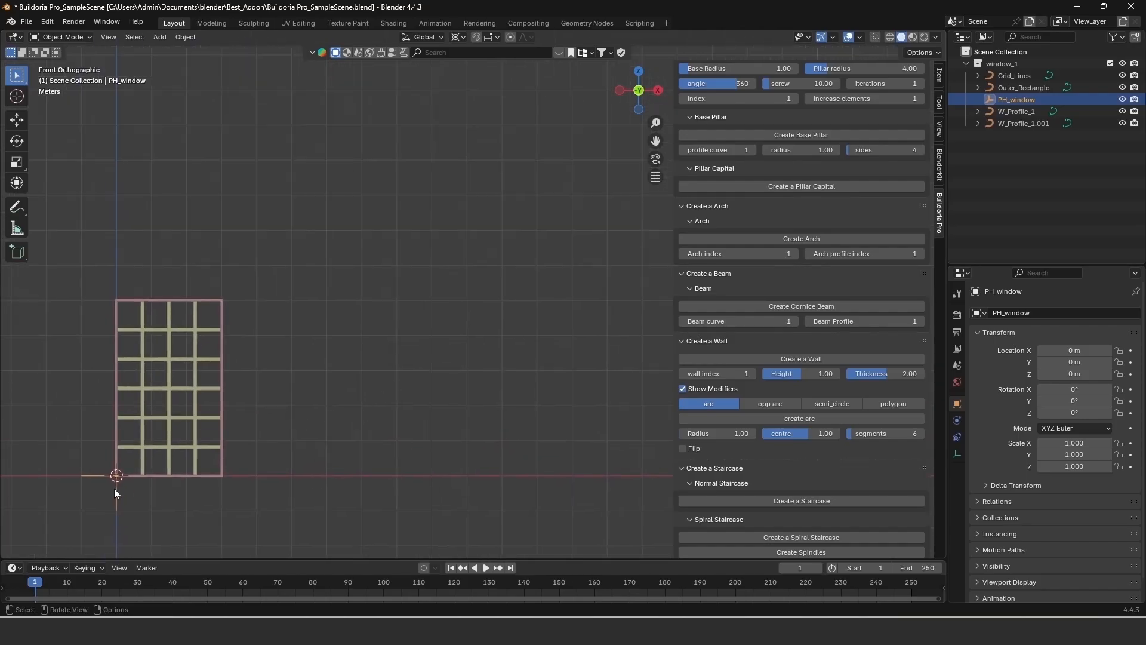
scroll(203, 403, down, 1)
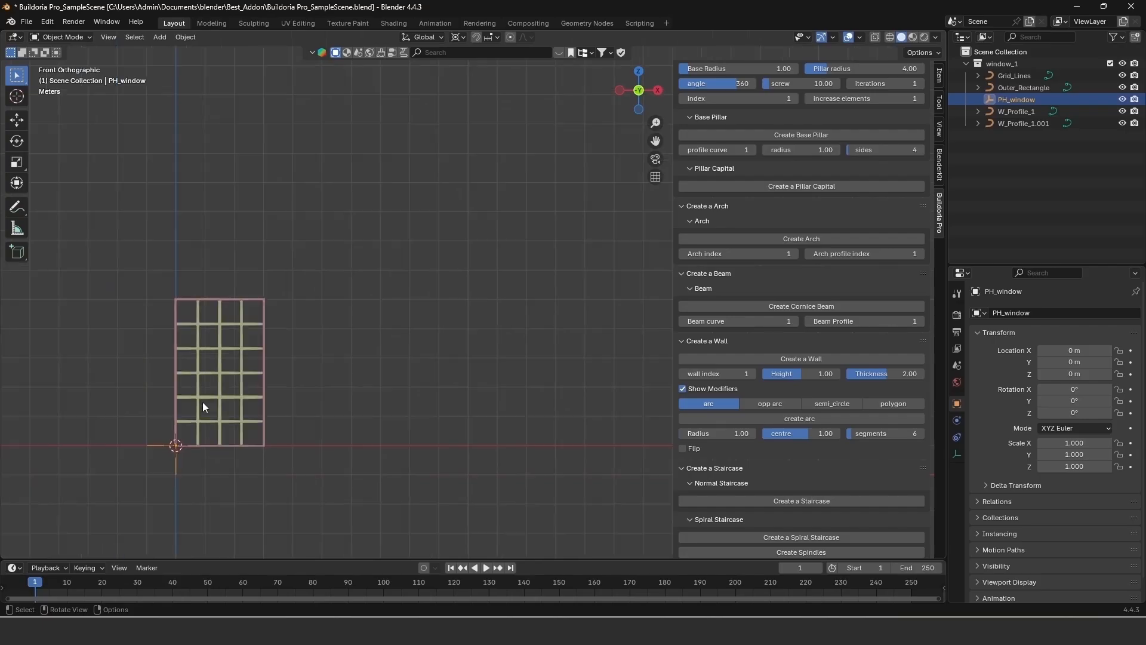
shift+middle_drag(203, 403, 202, 427)
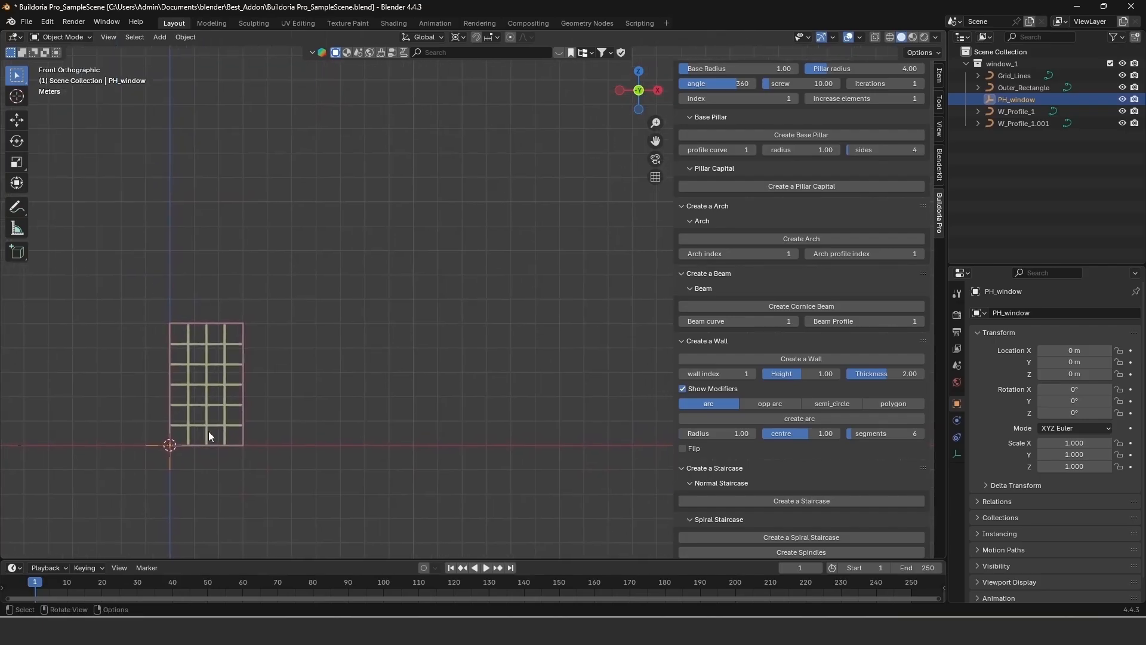
scroll(764, 353, down, 12)
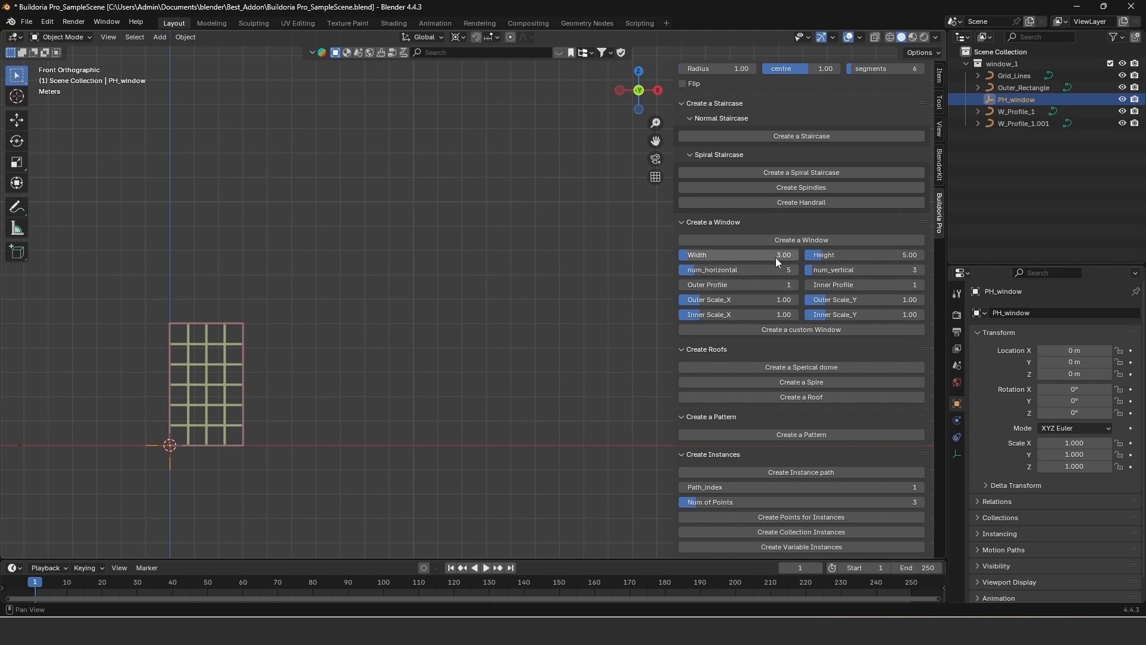
drag(739, 255, 819, 267)
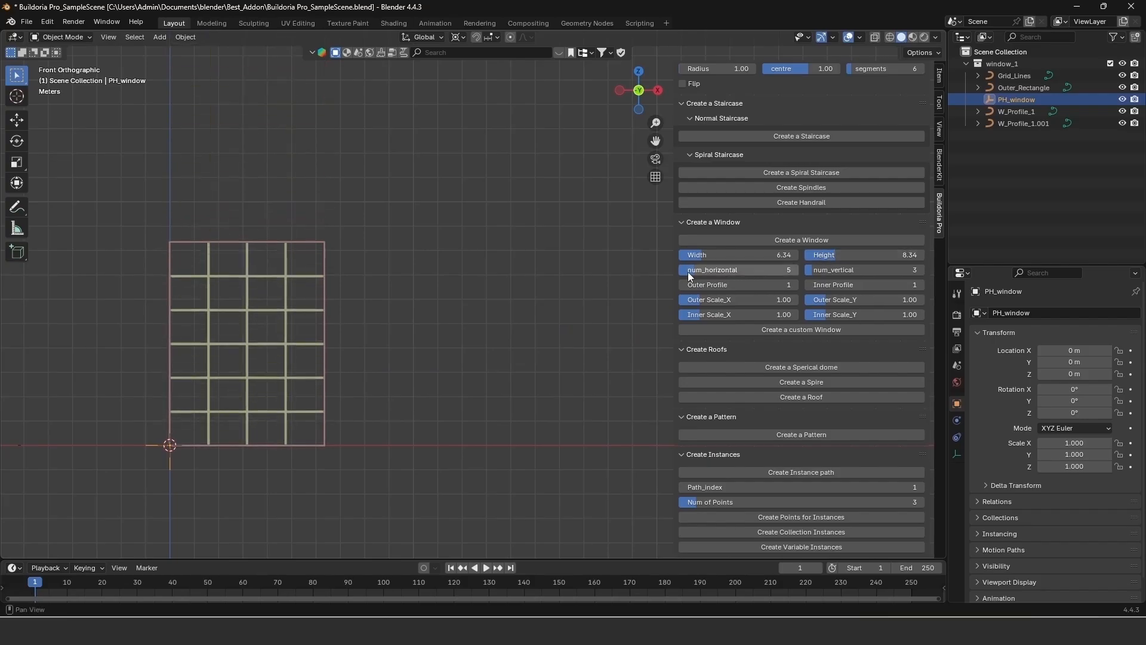
Set the rectangular window's num_horizontal to 8 and num_vertical to 6 for a denser grid
drag(689, 272, 717, 272)
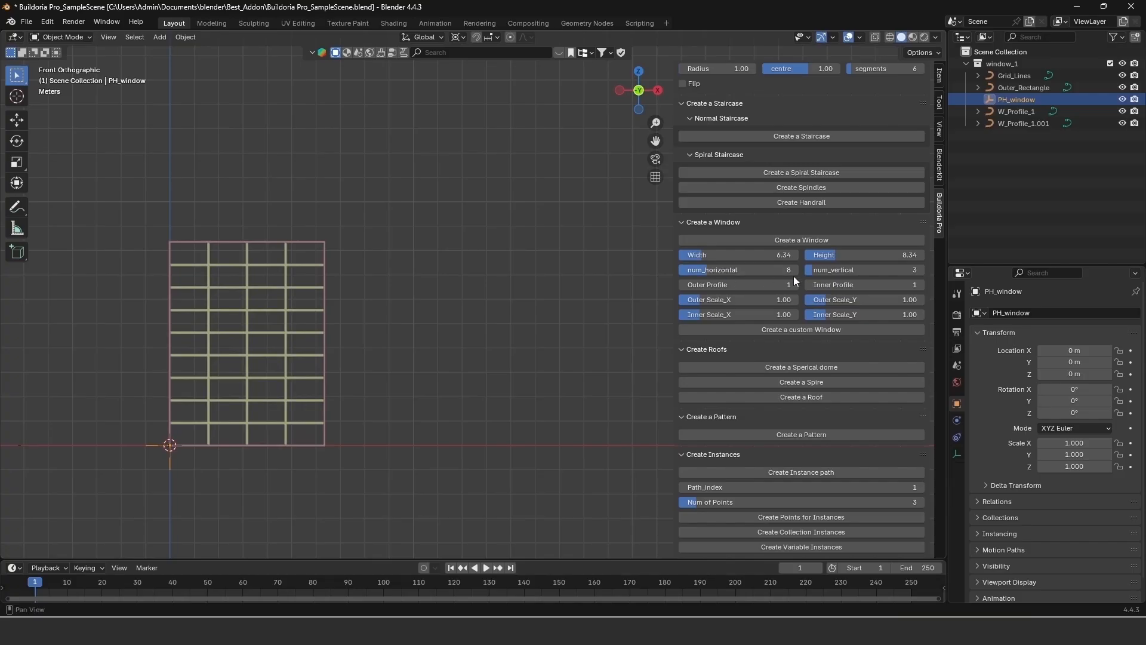
mouse_move(820, 267)
mouse_down()
mouse_move(883, 267)
mouse_move(838, 267)
mouse_up()
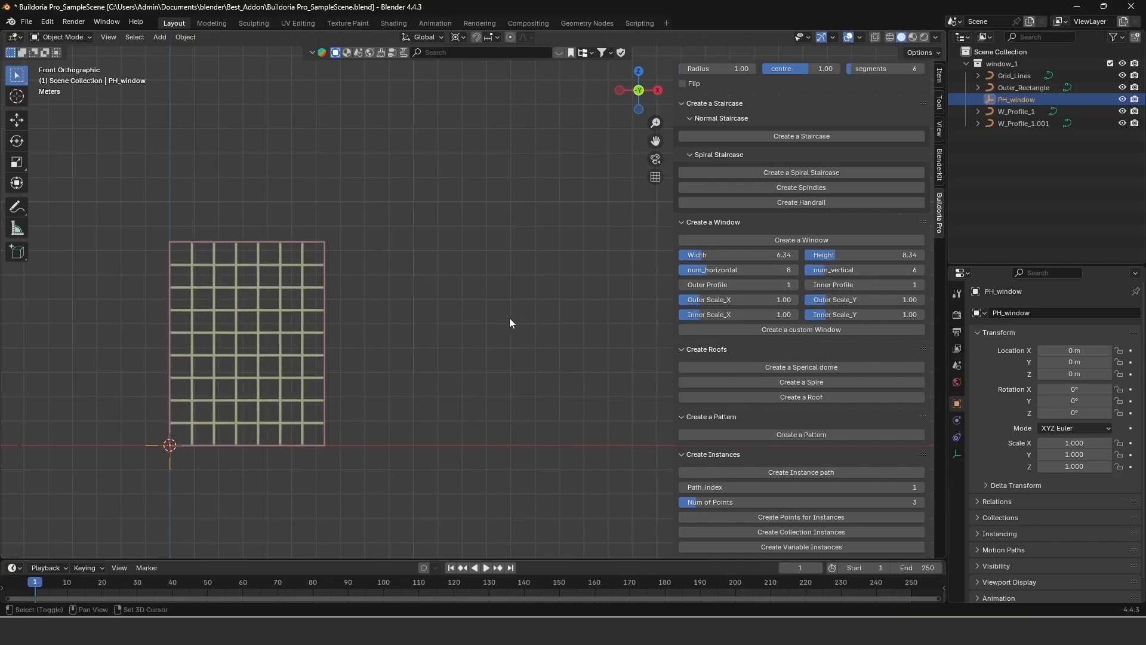
middle_drag(556, 358, 425, 345)
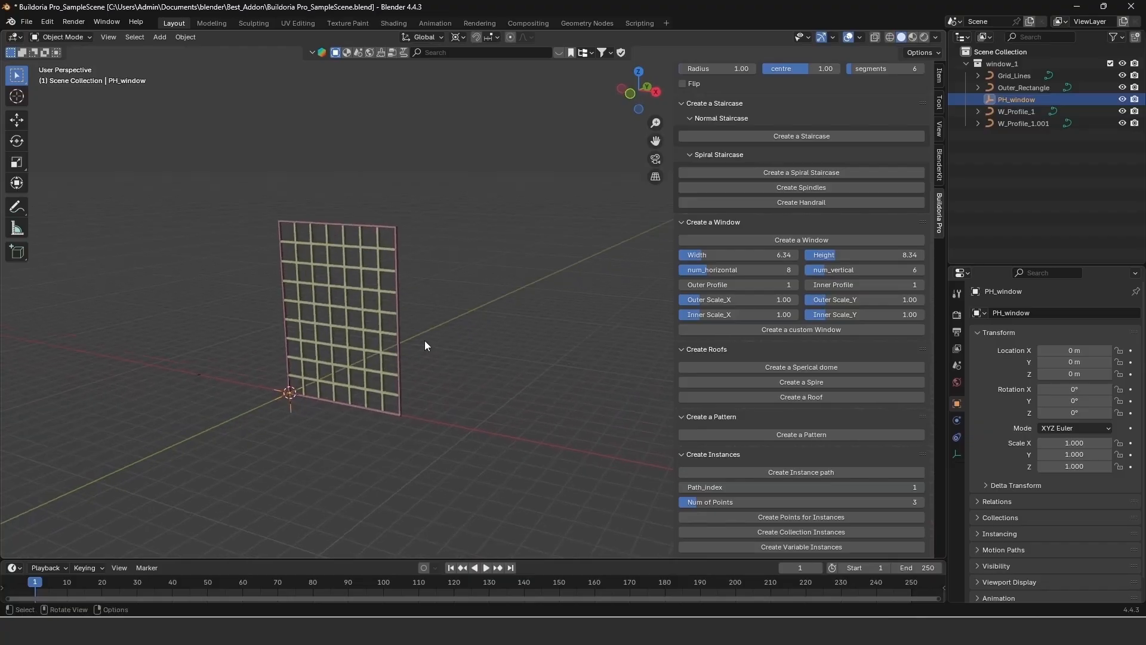
Set the window's outer profile scale to 3.87 in X and 3.05 in Y, and the inner profile scale to 1.05 and 0.78
scroll(425, 341, up, 4)
shift+middle_drag(325, 357, 487, 349)
middle_drag(463, 392, 543, 372)
shift+middle_drag(410, 379, 449, 388)
scroll(464, 396, down, 2)
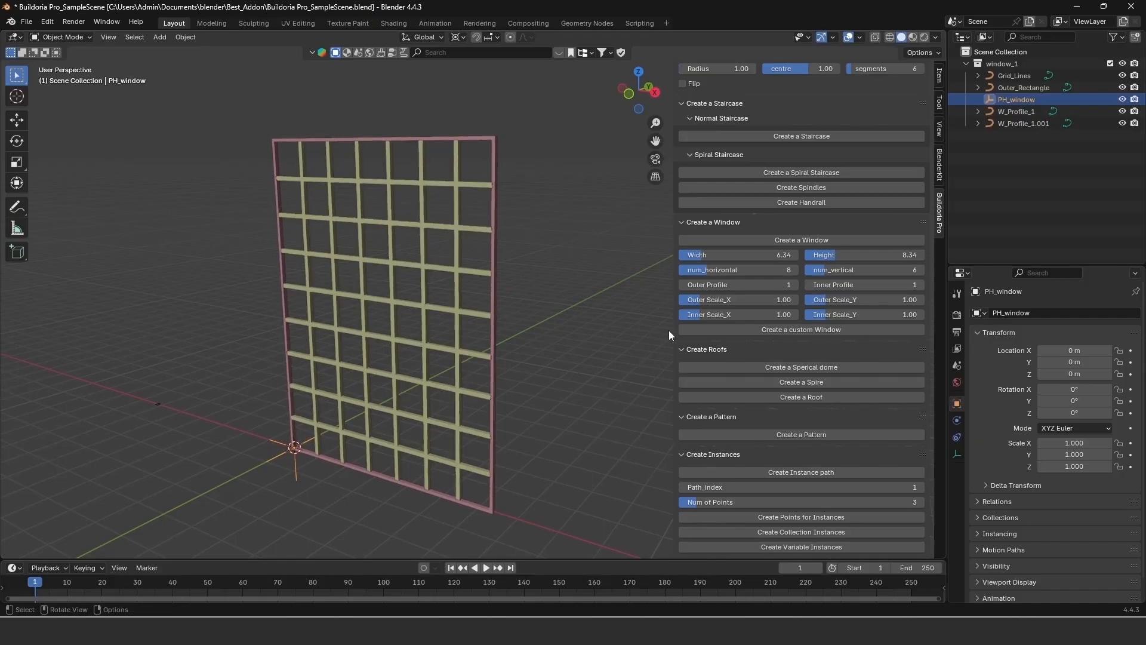
mouse_move(697, 284)
mouse_down()
mouse_move(794, 284)
mouse_move(697, 285)
mouse_up()
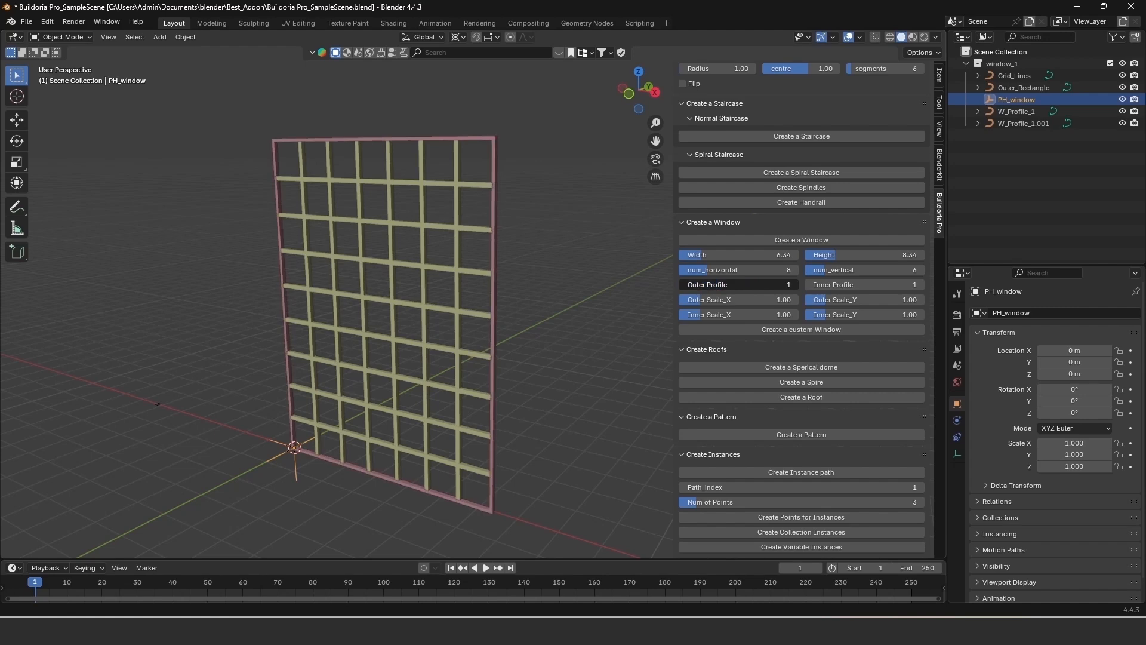
mouse_move(818, 286)
mouse_down()
mouse_move(881, 286)
mouse_move(817, 286)
mouse_up()
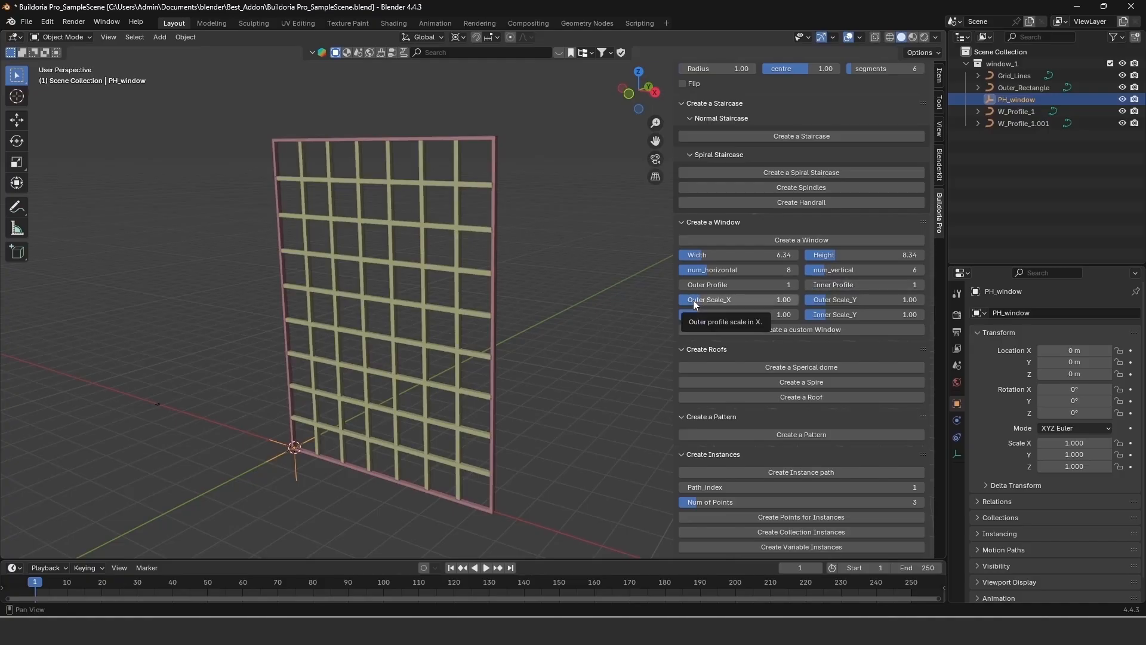
drag(693, 300, 875, 303)
drag(695, 320, 704, 320)
mouse_move(865, 315)
mouse_down()
mouse_move(883, 314)
mouse_move(847, 314)
mouse_up()
Widen the rectangular window to a width of 11.57
scroll(569, 313, down, 3)
shift+middle_drag(533, 322, 463, 334)
drag(700, 256, 776, 255)
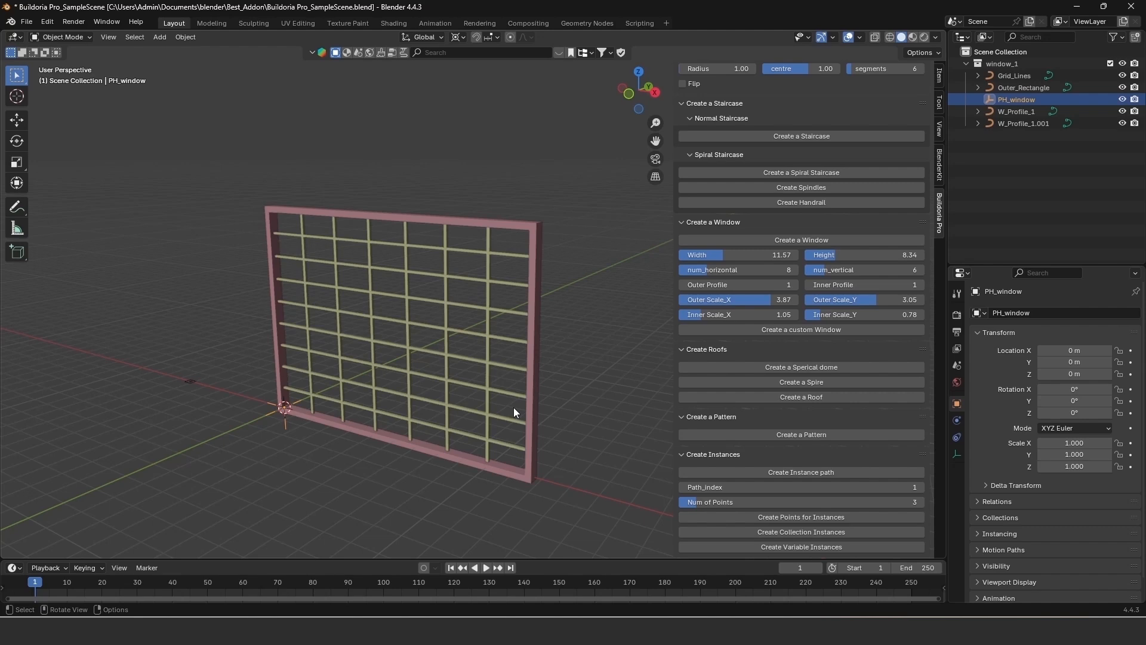
middle_drag(496, 389, 471, 414)
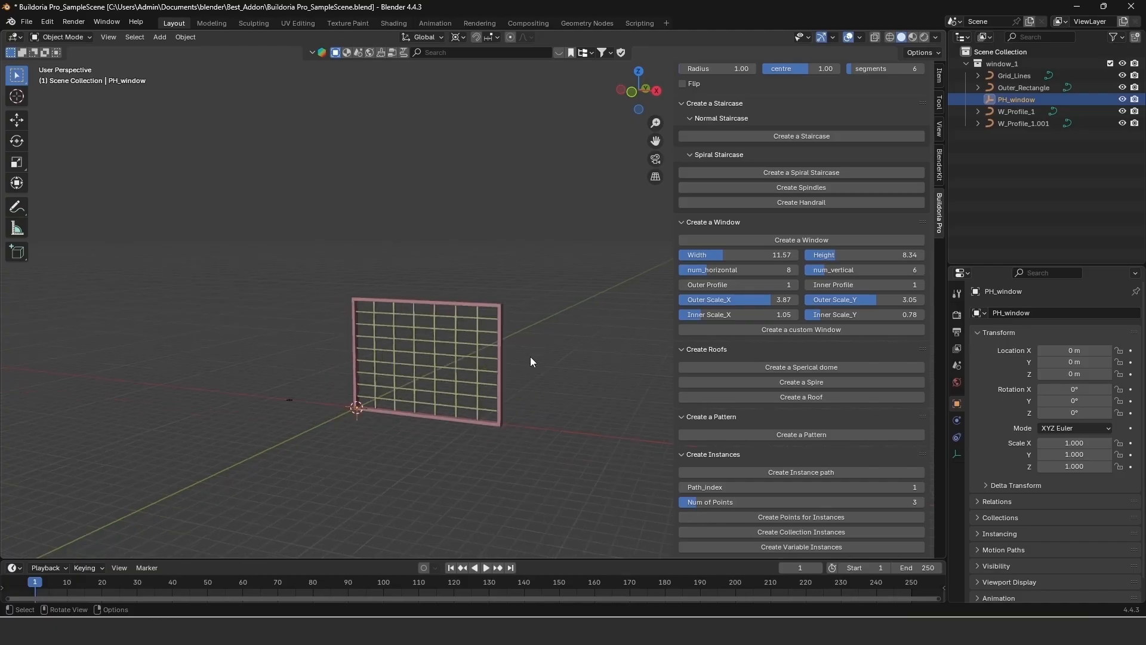
Return to the front view and undo the rectangular window to clear the scene
click(630, 92)
key(ctrl+z)
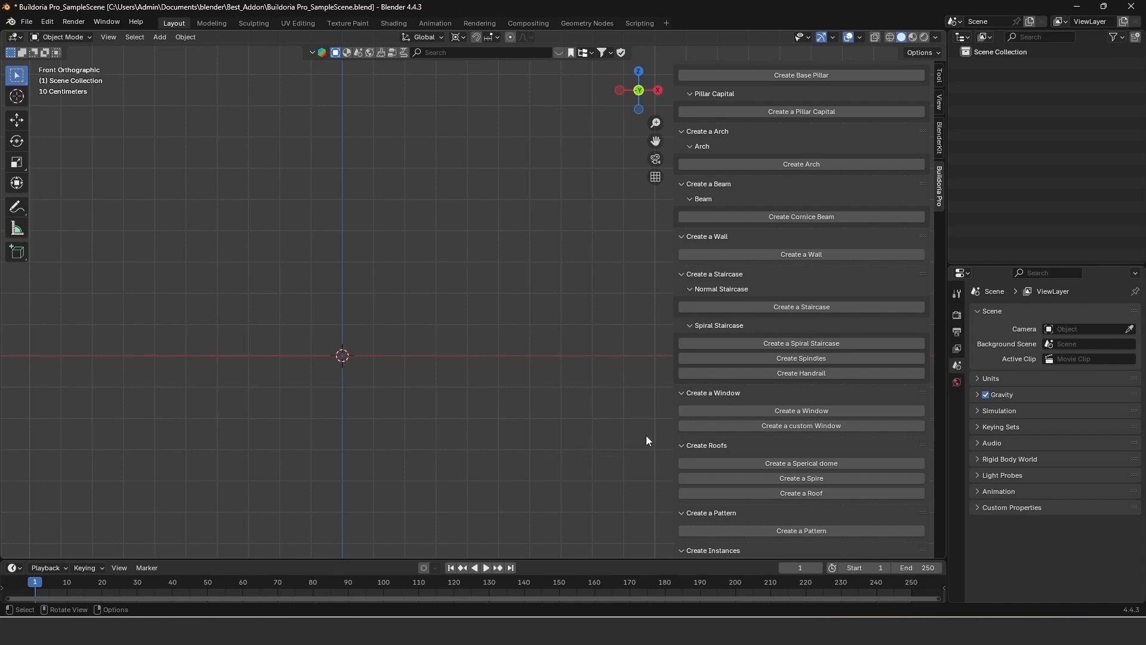
Create a custom window with the Semicircle window option and view it in perspective
click(727, 423)
scroll(771, 364, down, 4)
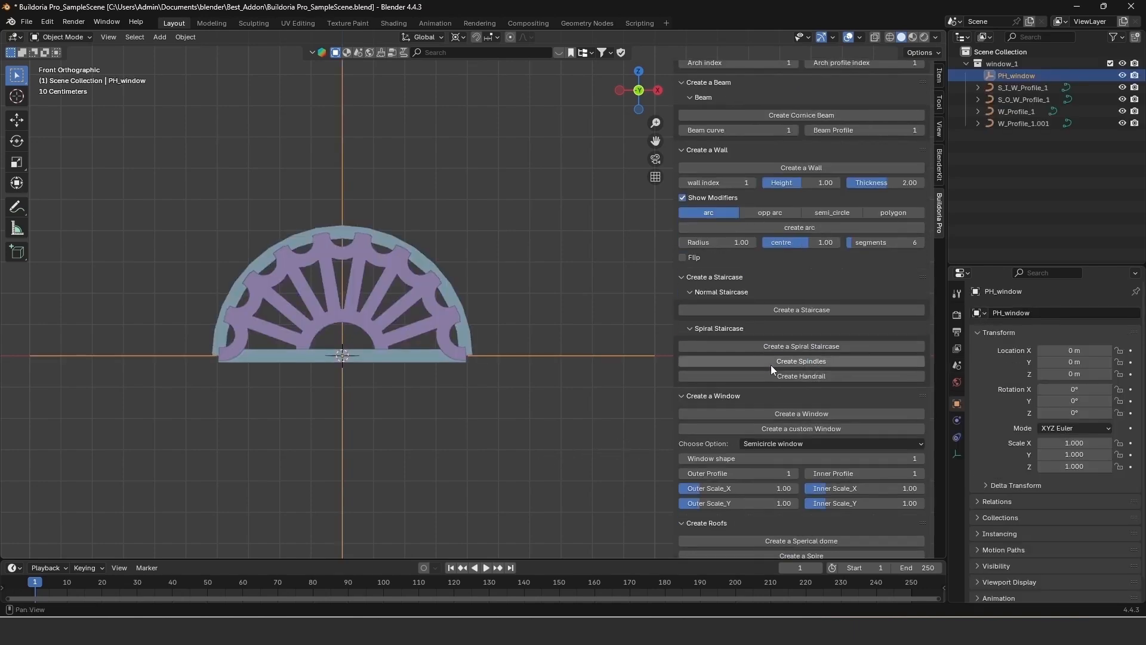
scroll(771, 364, down, 5)
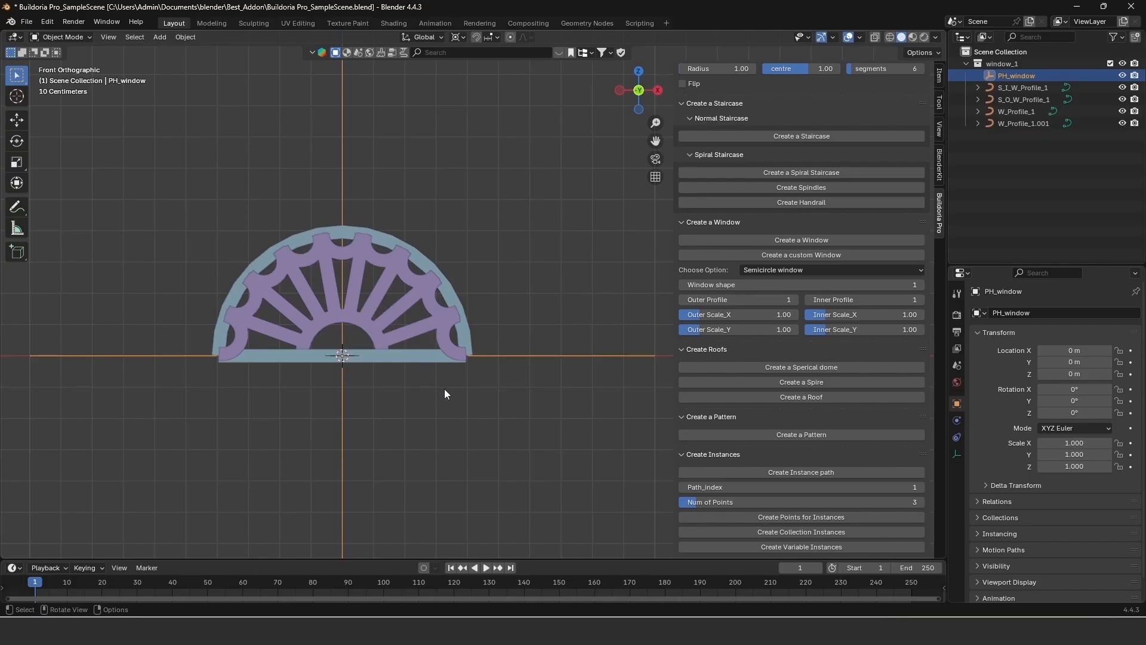
scroll(444, 394, down, 1)
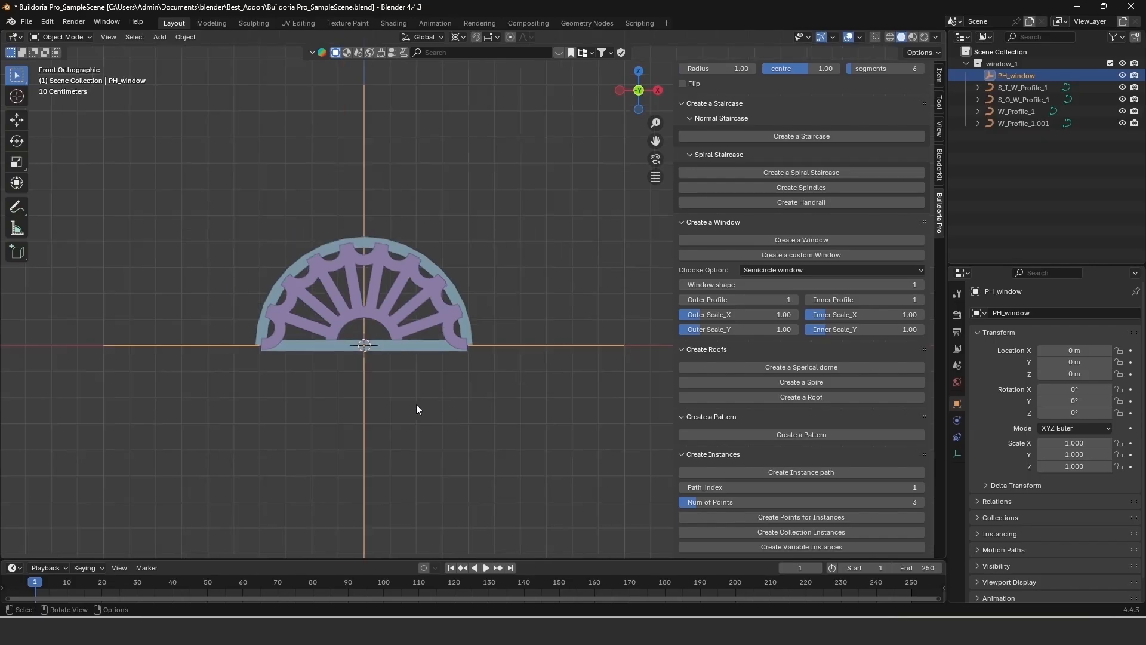
middle_drag(416, 404, 460, 343)
scroll(481, 375, down, 9)
scroll(453, 339, up, 8)
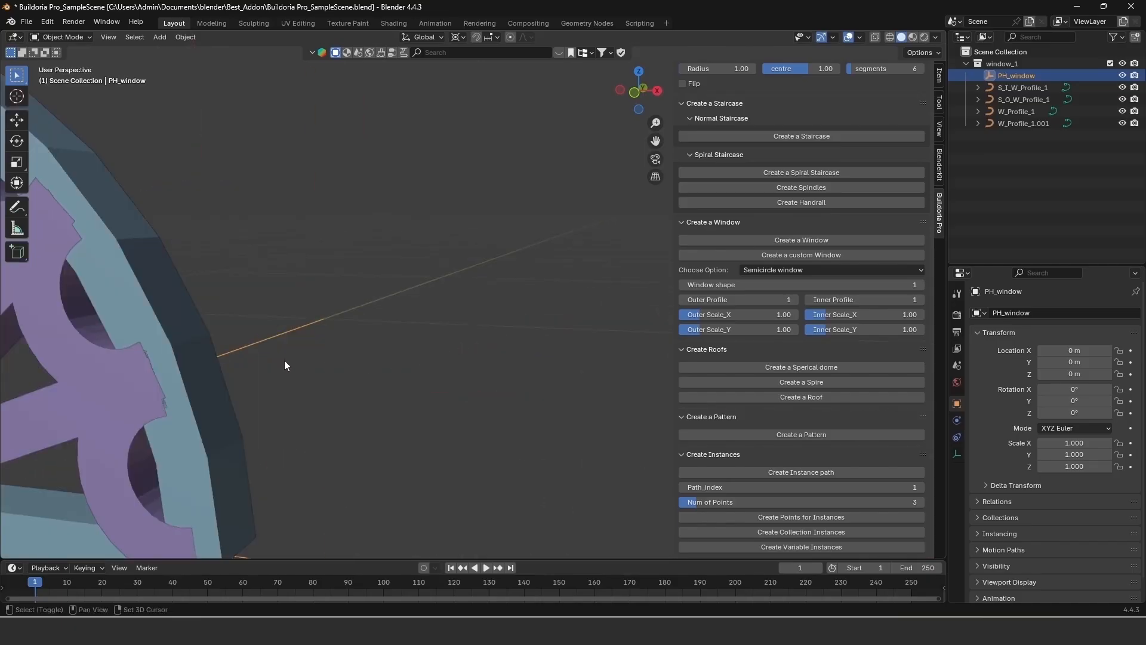
shift+middle_drag(284, 365, 390, 360)
scroll(390, 360, down, 5)
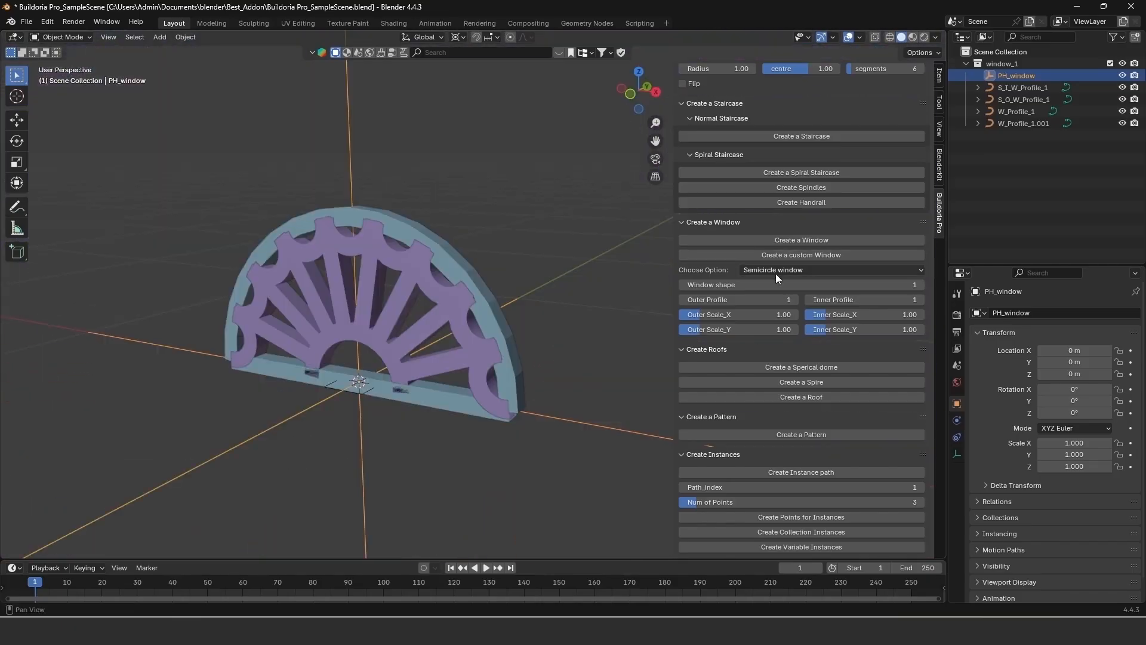
click(775, 270)
click(778, 317)
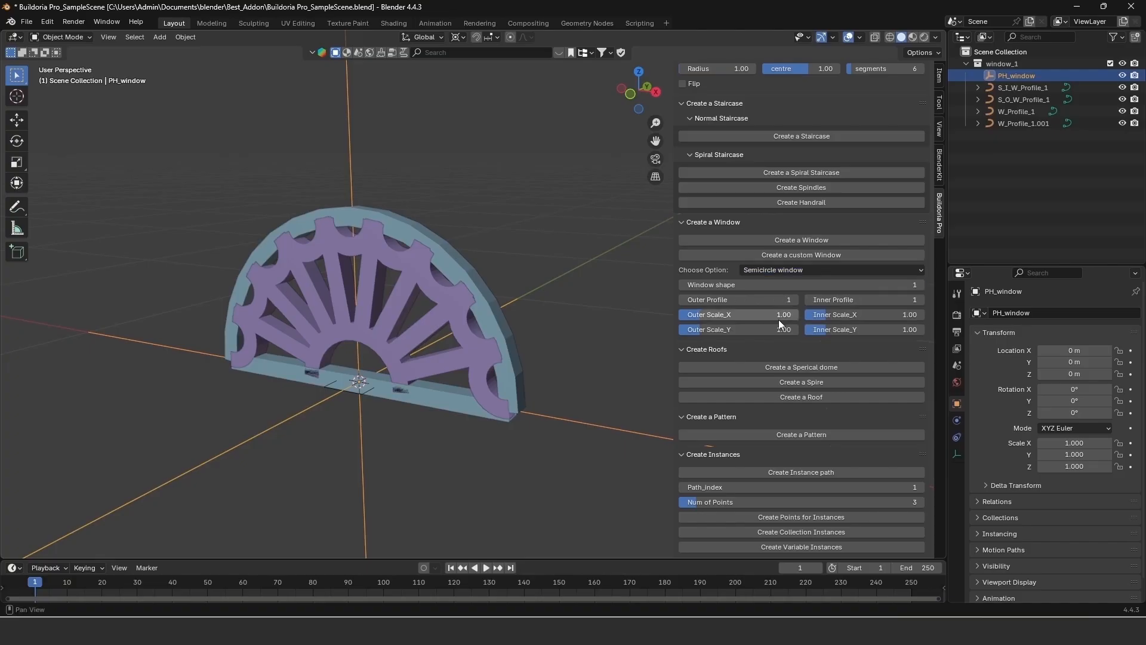
click(783, 270)
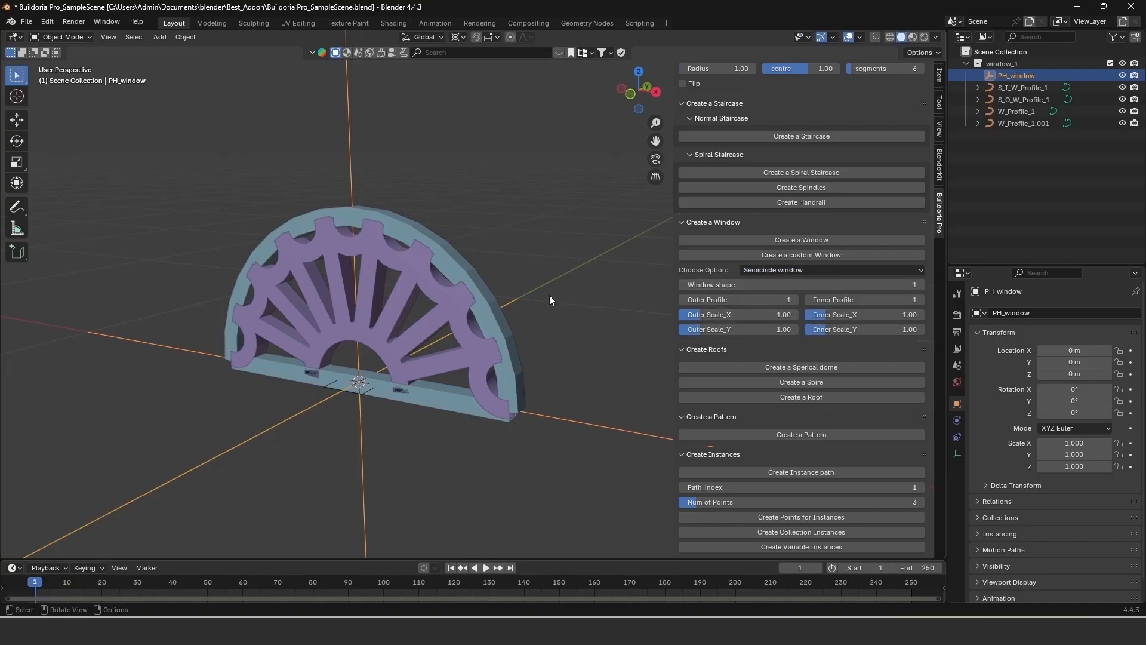
drag(732, 287, 705, 300)
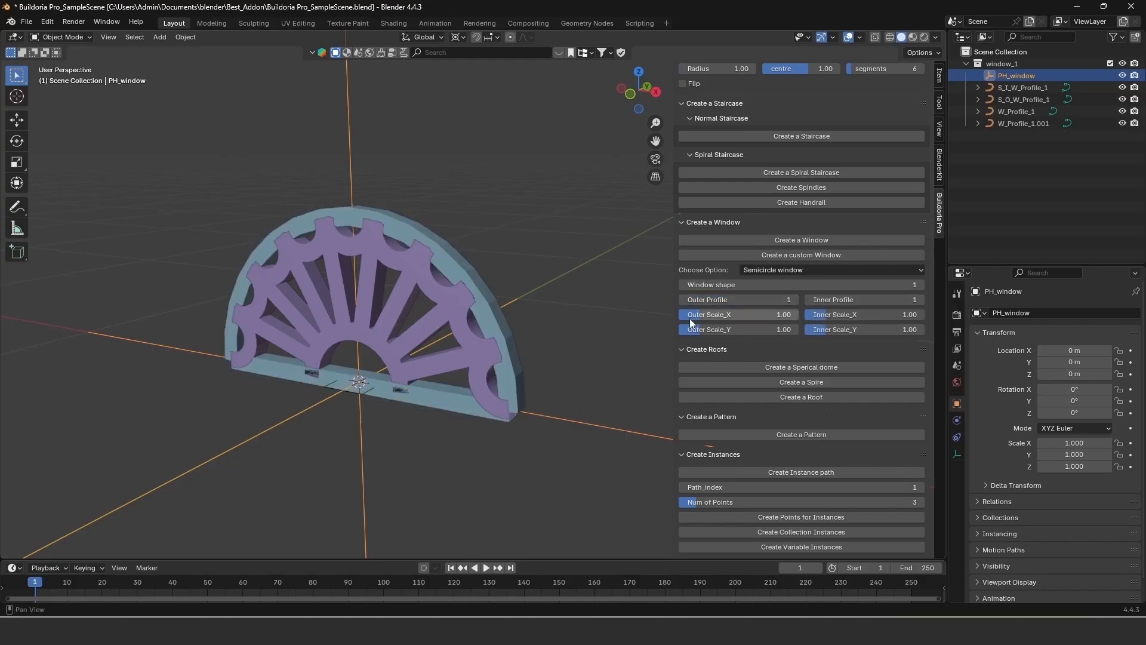
Try an outer profile X scale of 0.86 on the semicircle window and undo it
mouse_move(690, 322)
mouse_down()
mouse_move(639, 323)
mouse_move(681, 322)
mouse_up()
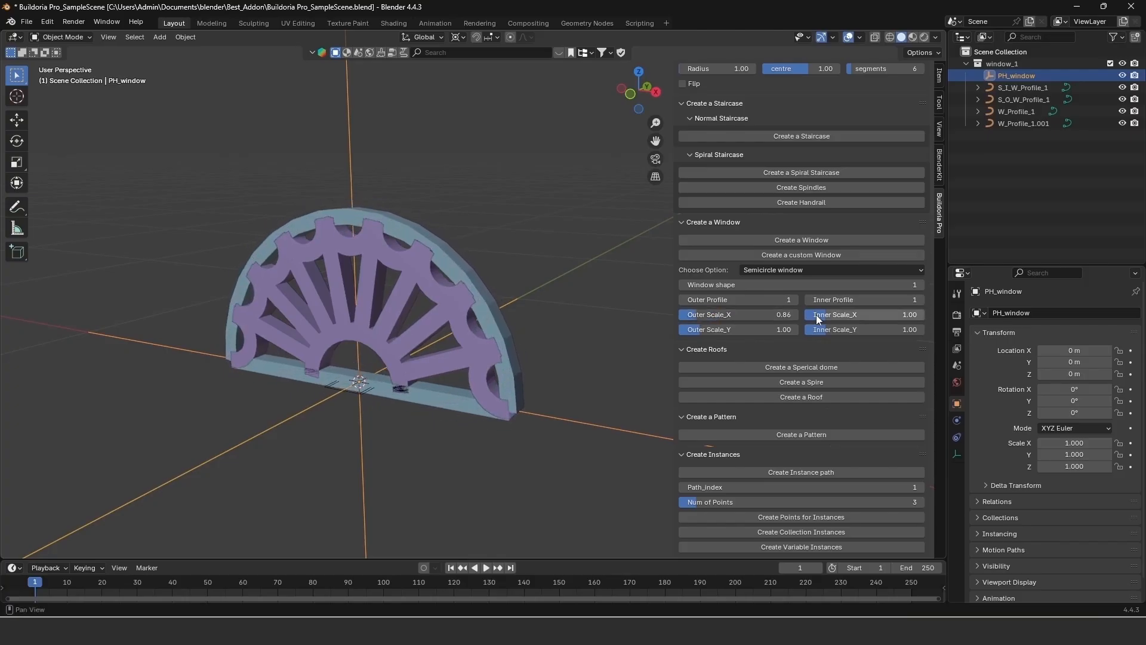
key(ctrl+z)
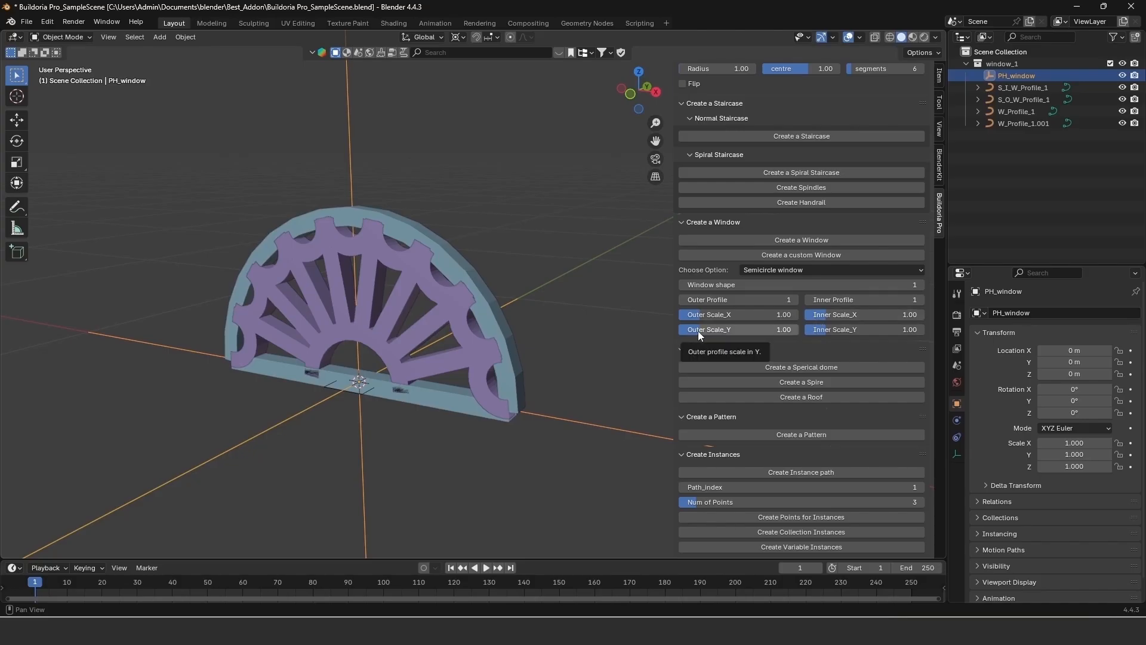
Set the semicircle window's outer Y scale to 2.13 and its inner profile scale to 0.10 in X and 0.35 in Y
drag(697, 331, 778, 315)
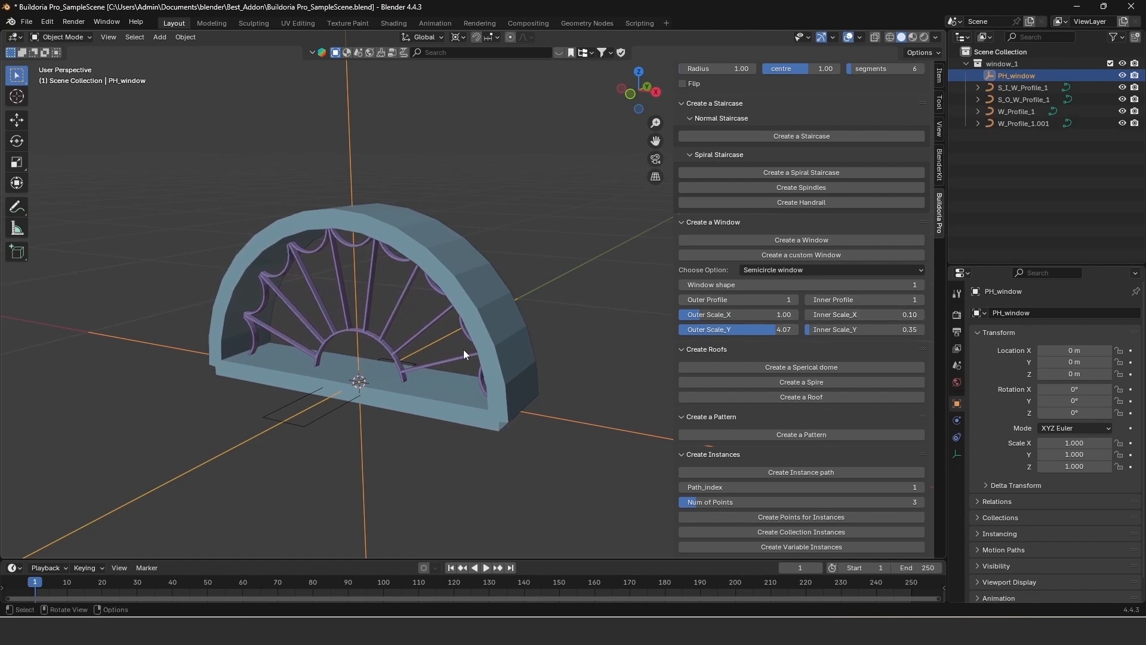
mouse_move(463, 350)
middle_down()
mouse_move(477, 349)
mouse_move(463, 350)
middle_up()
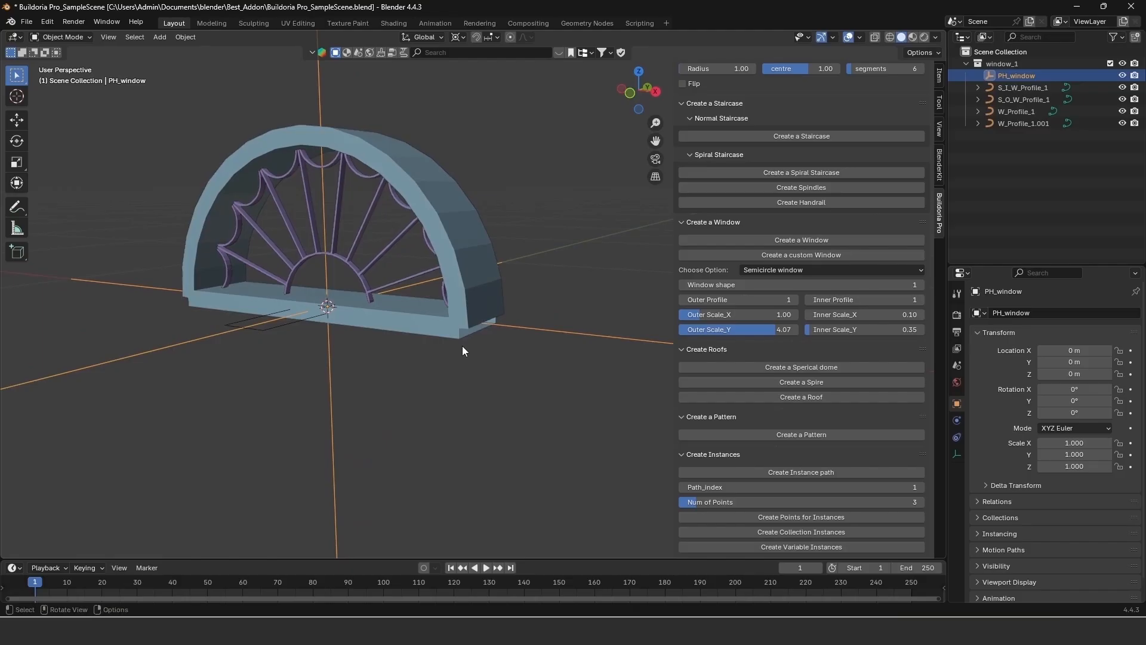
drag(764, 332, 717, 331)
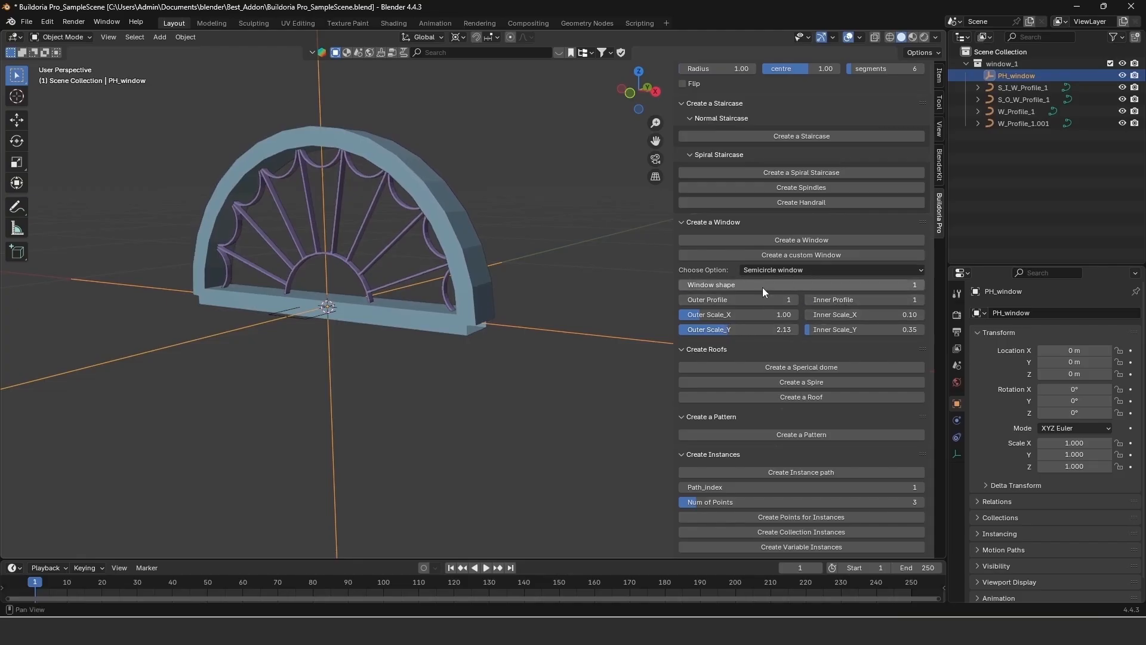
Set the semicircle window's shape to 5 and switch the custom window option to Round Window
drag(740, 282, 875, 283)
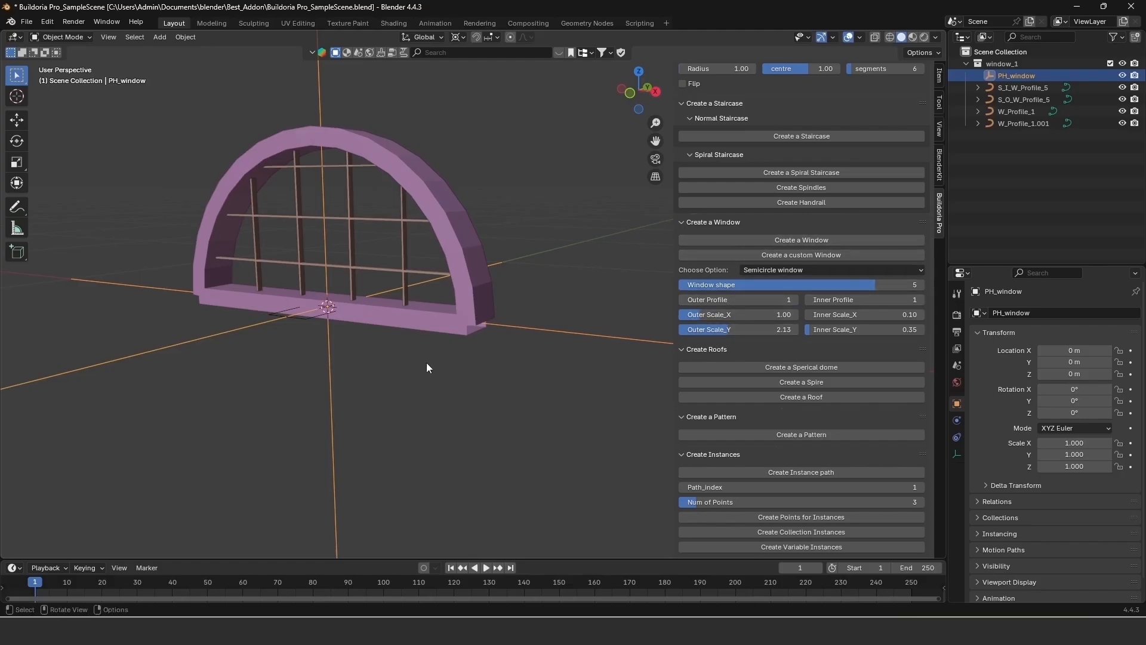
scroll(439, 364, down, 3)
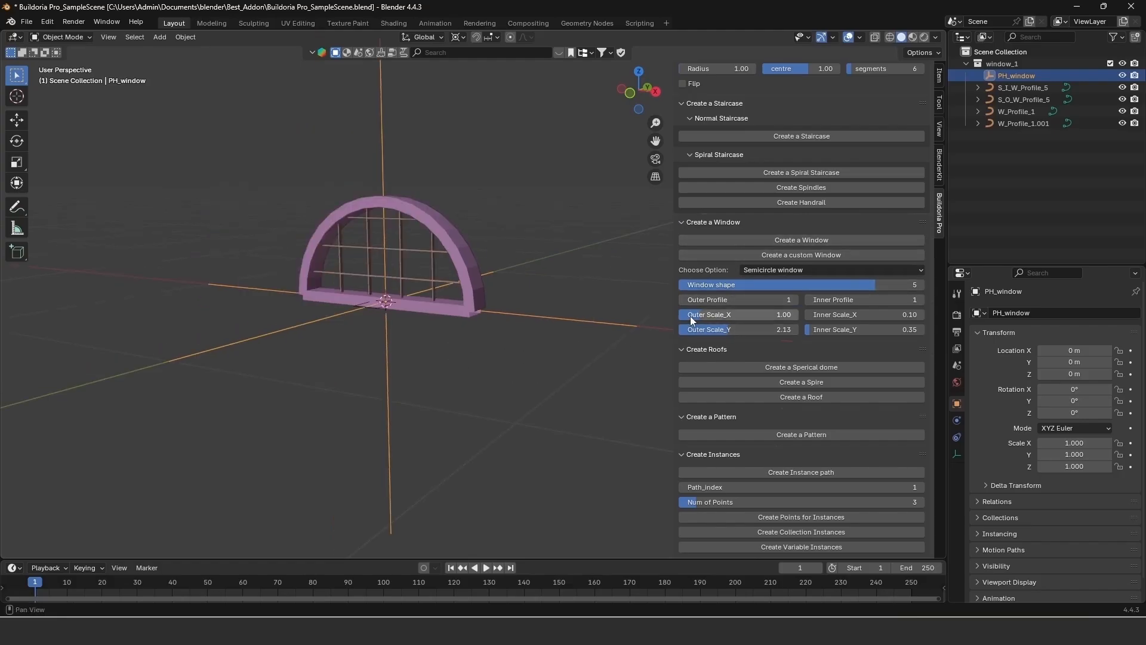
click(772, 269)
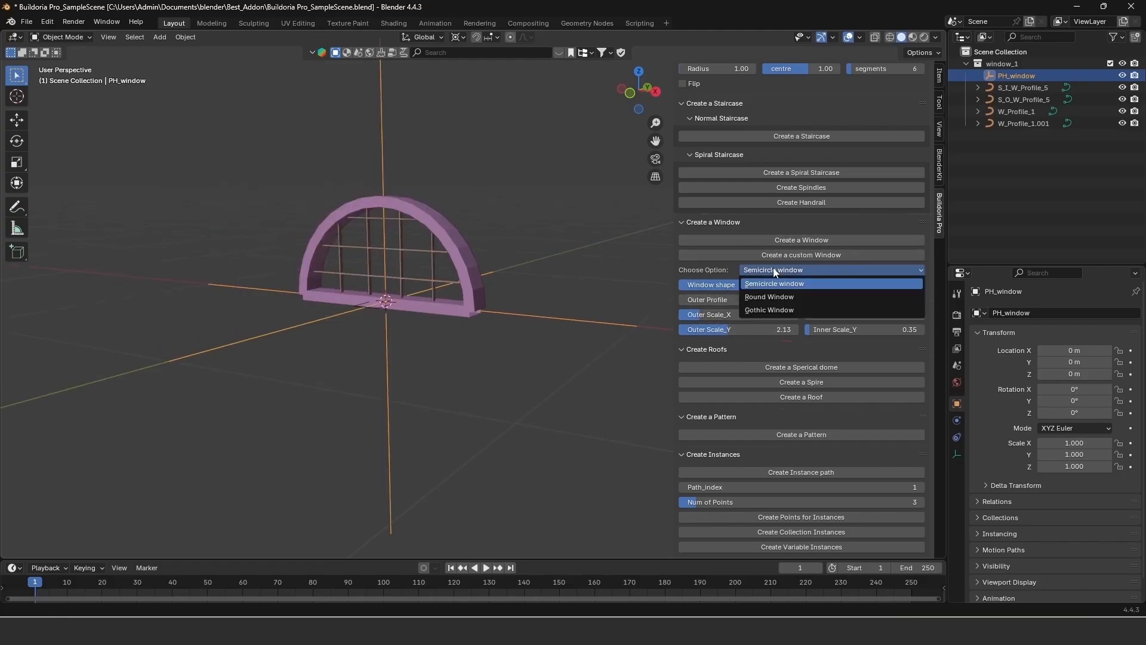
click(768, 298)
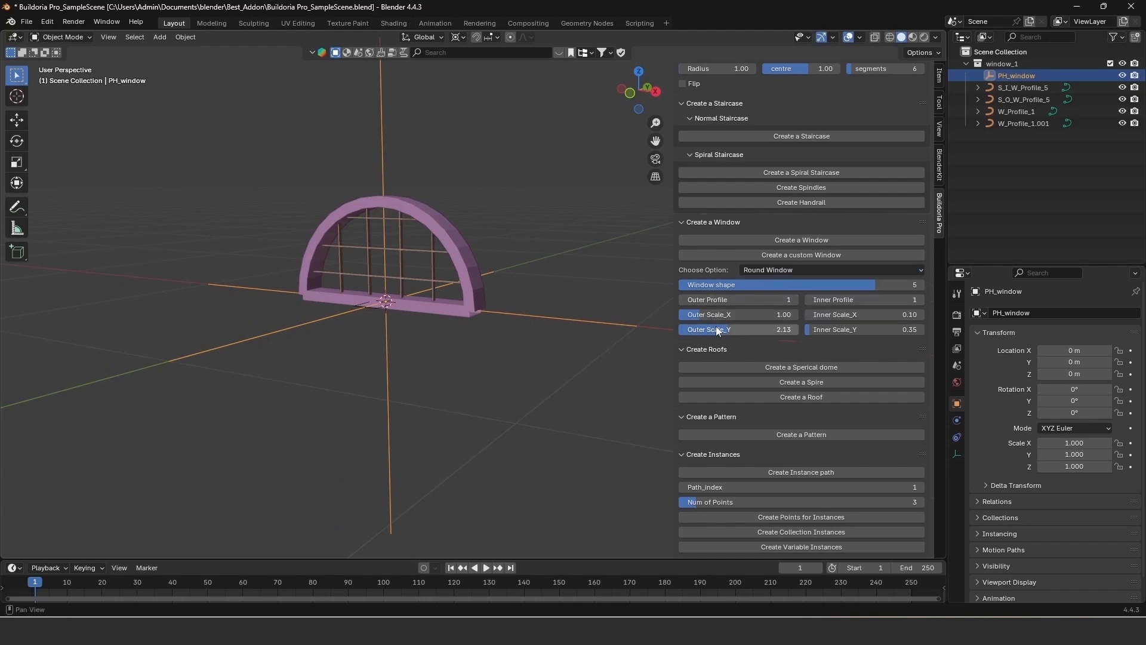
Set the round window's shape to 2 and view it from the front
drag(858, 285, 725, 285)
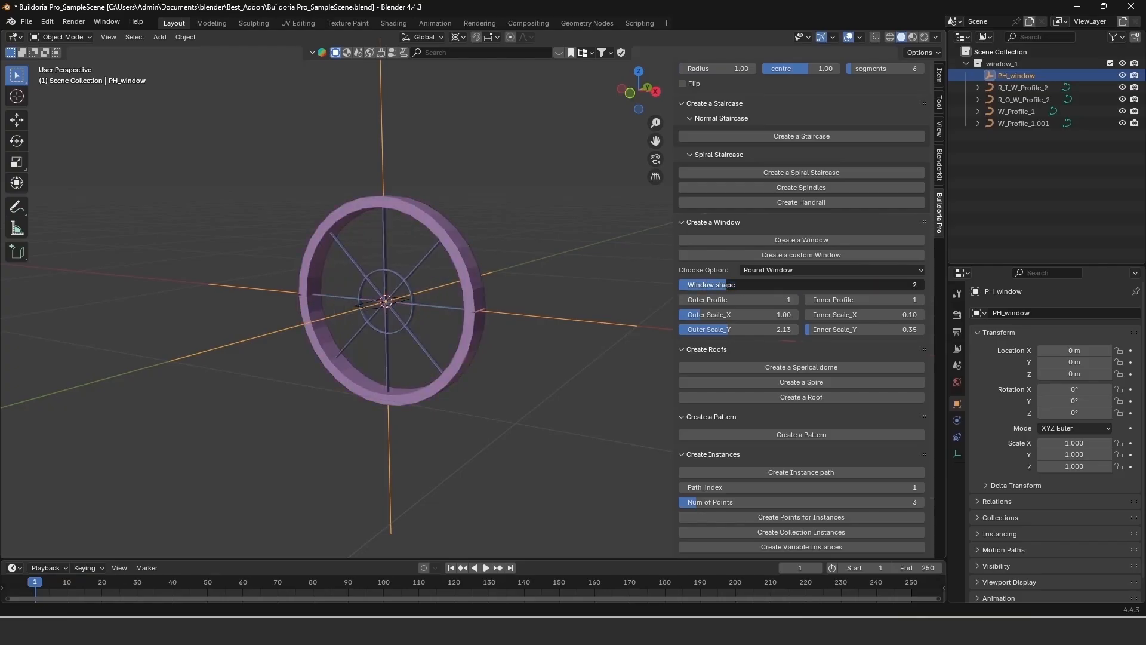
scroll(551, 314, down, 3)
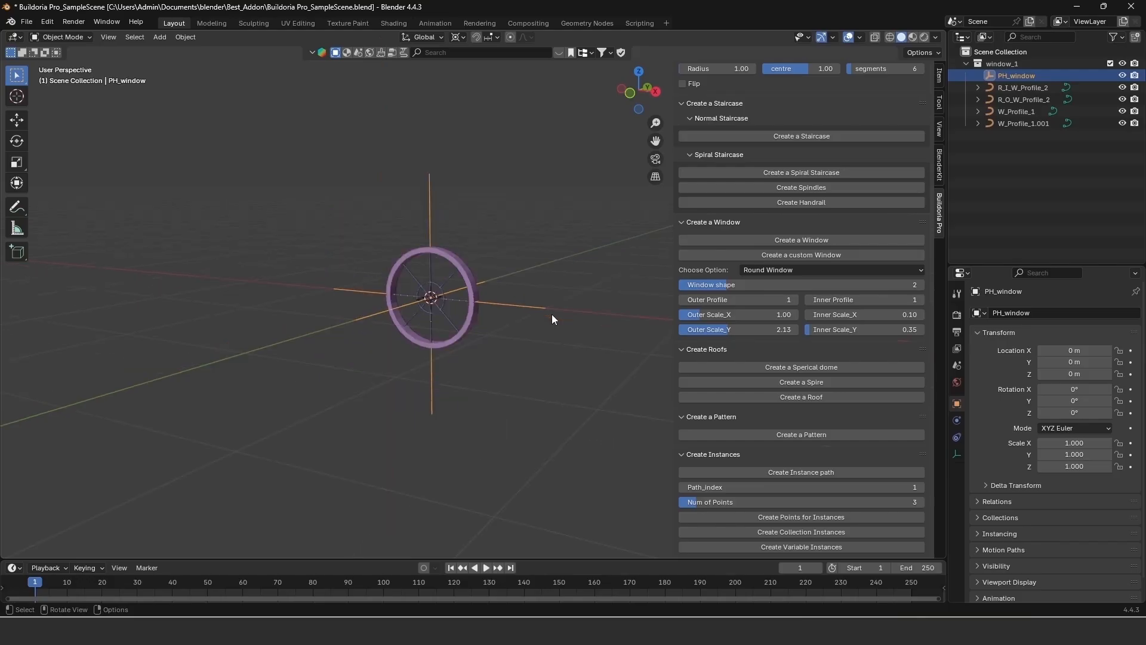
shift+middle_drag(506, 341, 480, 346)
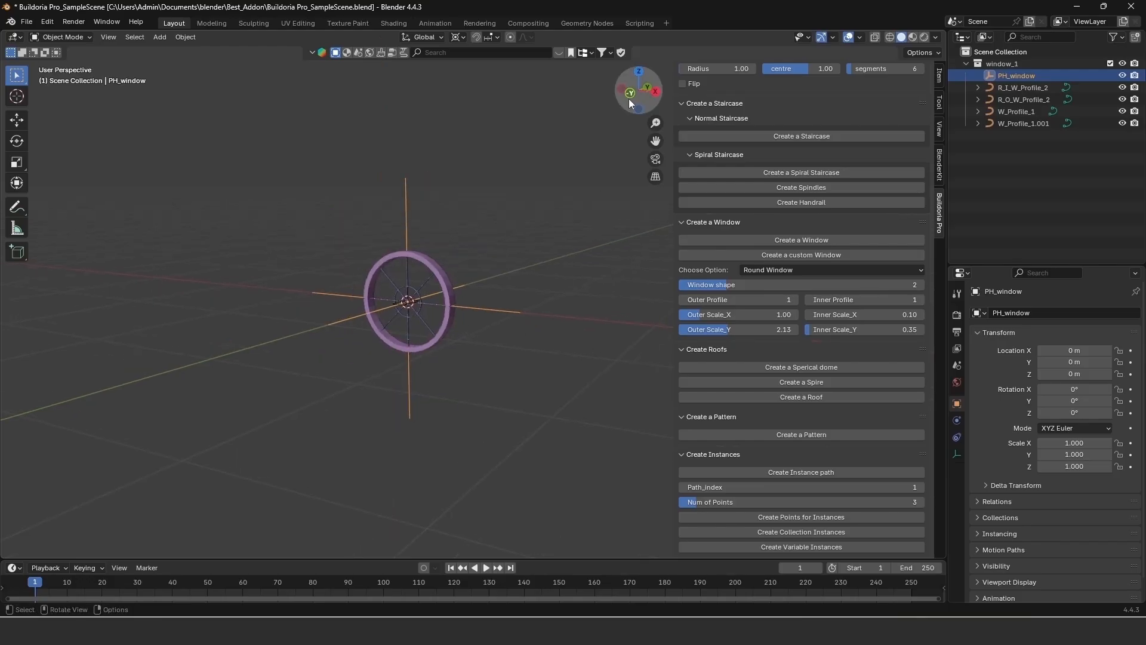
click(630, 93)
shift+middle_drag(575, 285, 399, 361)
scroll(463, 317, up, 5)
scroll(435, 313, up, 2)
scroll(399, 361, up, 1)
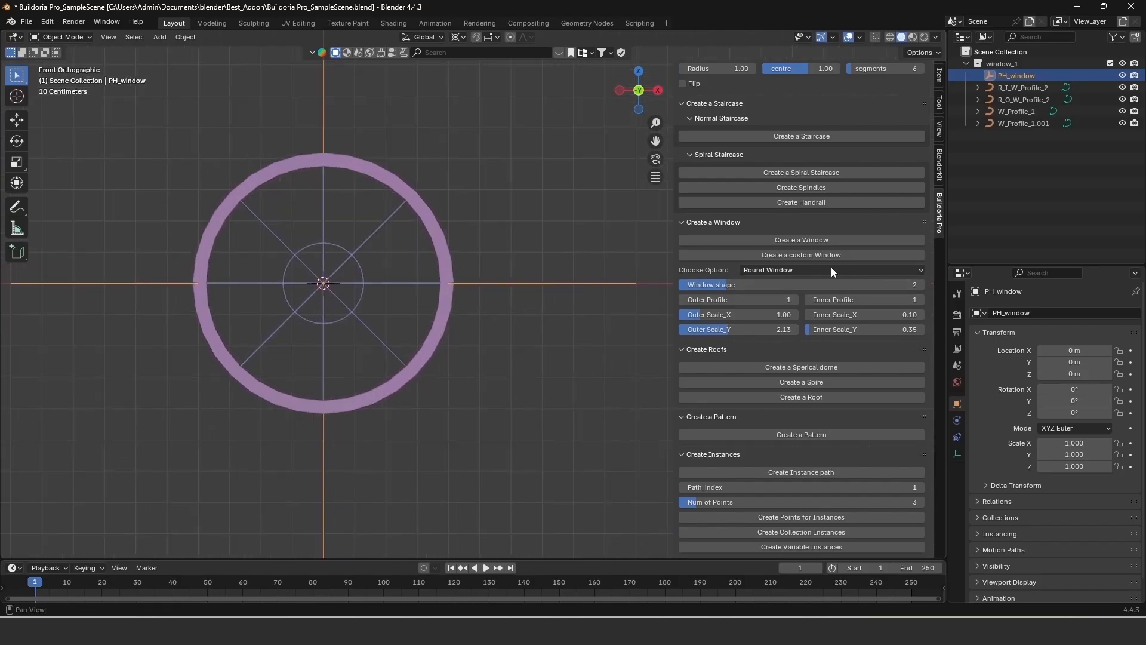
scroll(471, 313, down, 3)
shift+middle_drag(470, 313, 445, 317)
scroll(445, 323, up, 1)
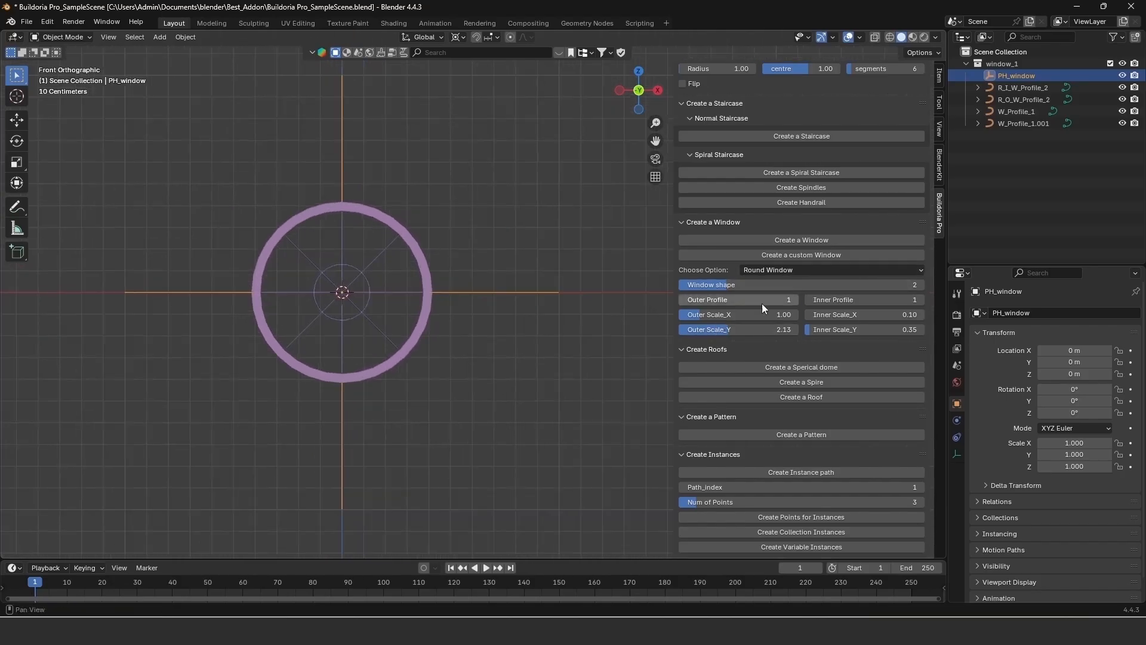
Switch the custom window option to Gothic Window and raise its window shape value
click(773, 270)
click(768, 307)
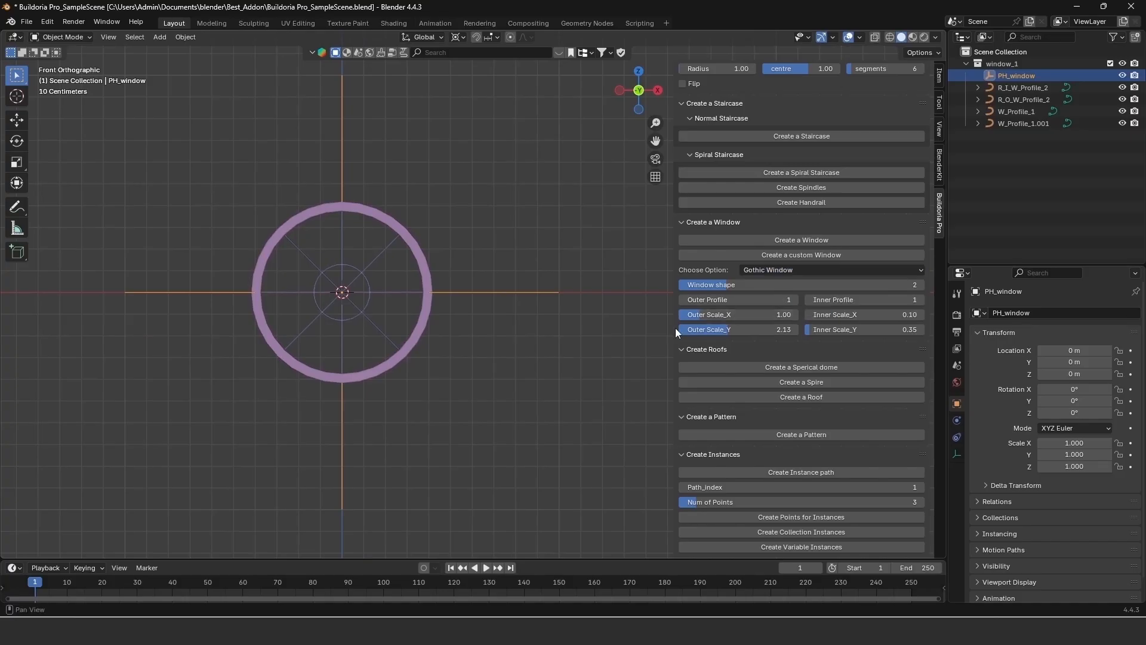
drag(726, 284, 825, 285)
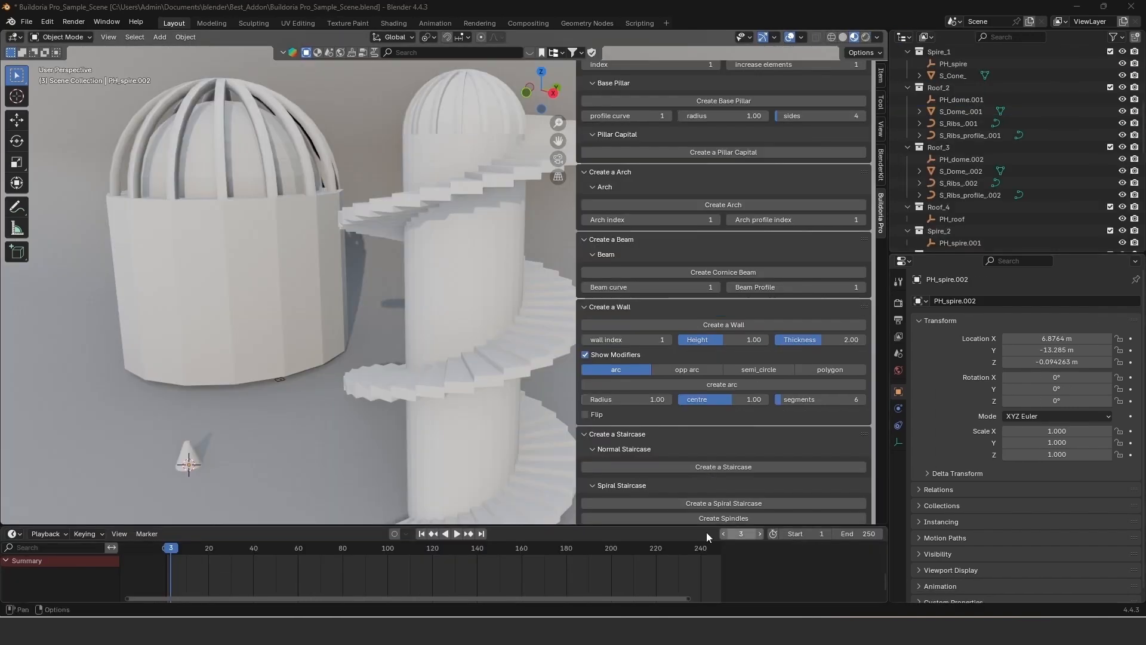
Set the small spire's lower radius to 7.58, upper radius to 2.31 and height to 24.84, and reduce its segments
scroll(677, 391, down, 10)
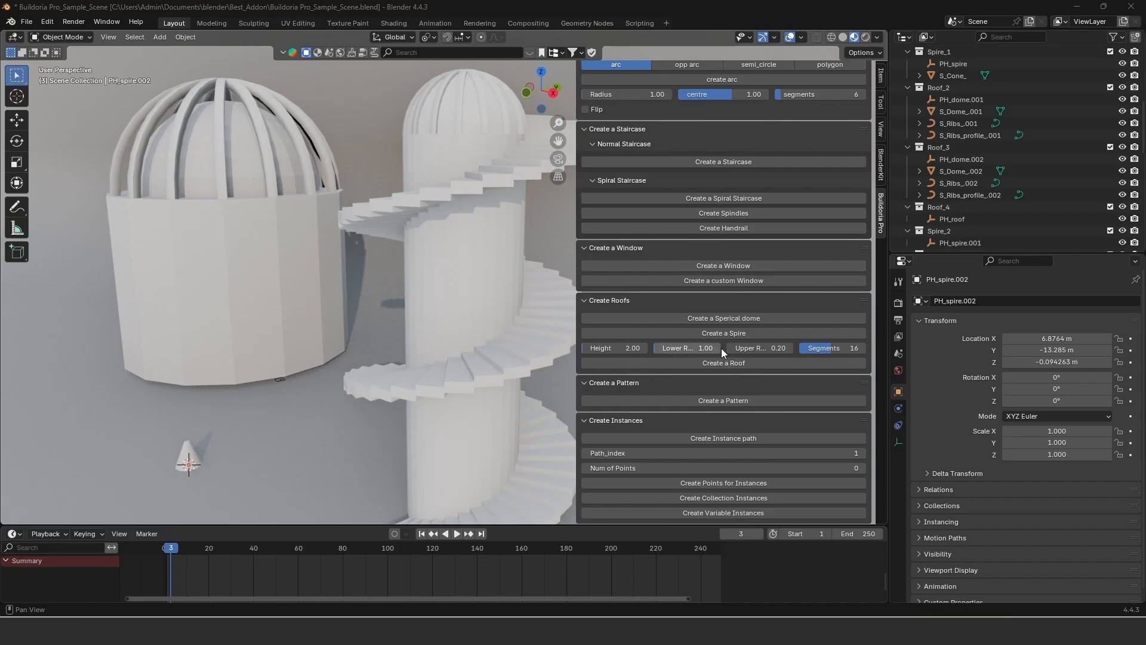
drag(674, 345, 695, 351)
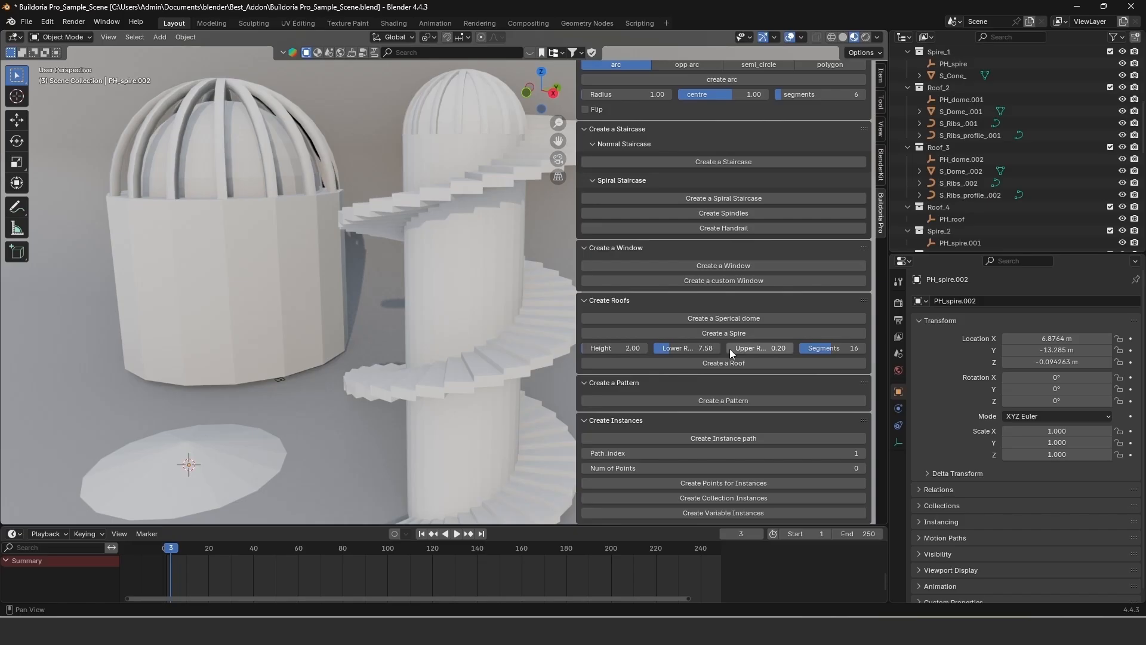
mouse_move(729, 348)
mouse_down()
mouse_move(740, 350)
mouse_move(731, 348)
mouse_up()
drag(590, 349, 648, 353)
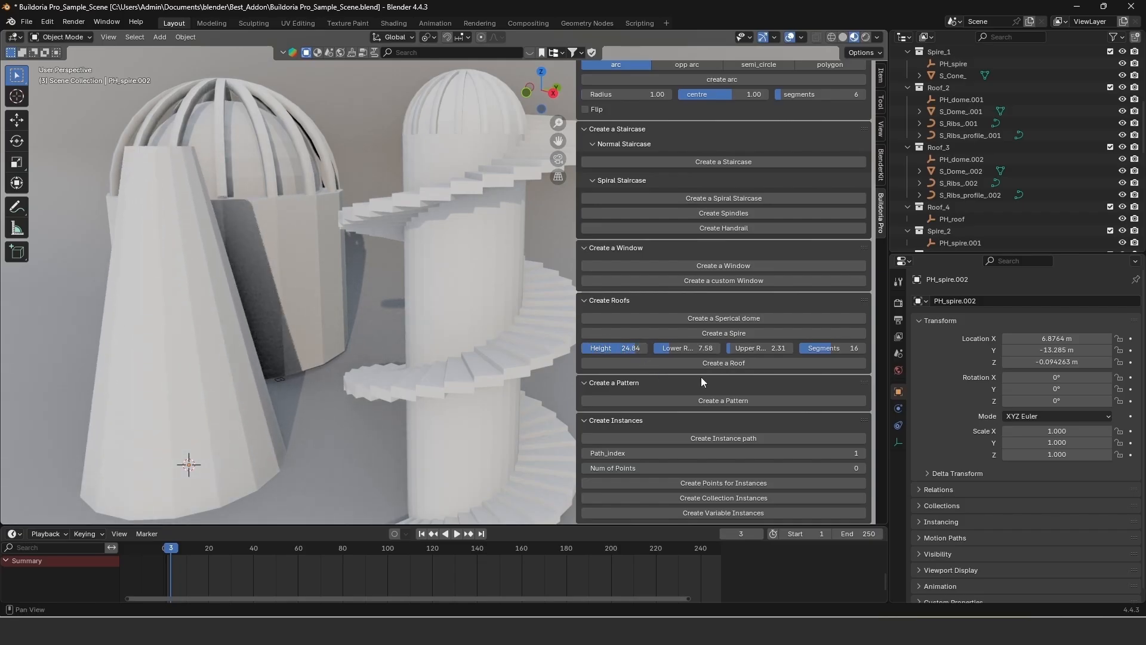
mouse_move(819, 347)
mouse_down()
mouse_move(794, 355)
mouse_move(803, 356)
mouse_up()
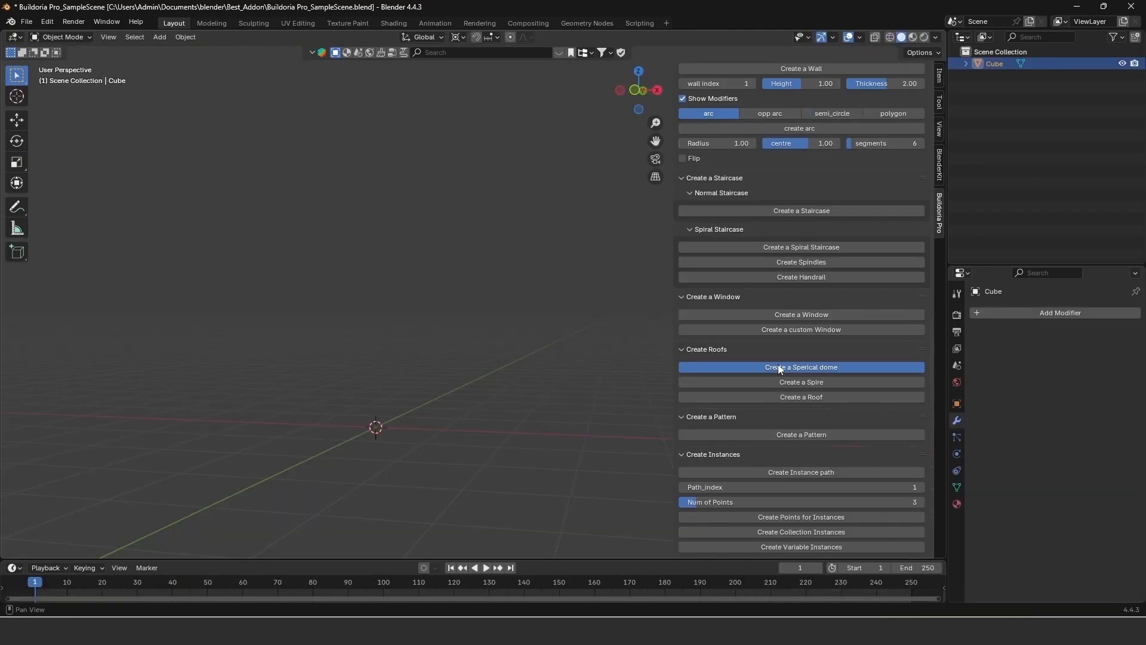
Create a spherical dome, try other radius, segment and ring values on it, and undo them
click(779, 366)
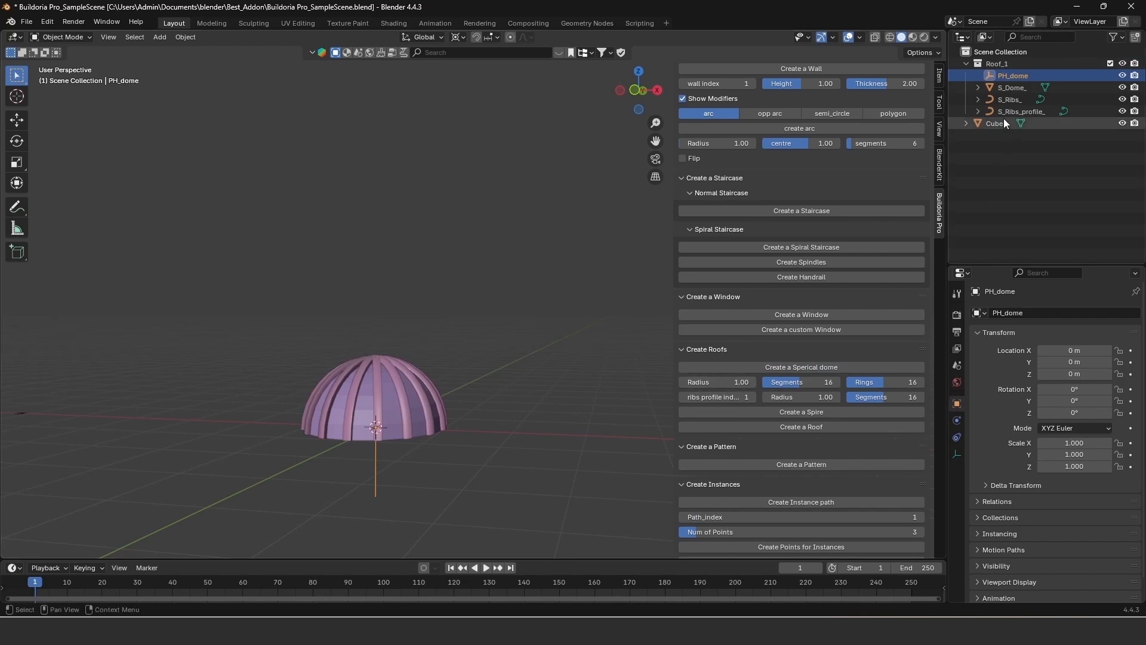
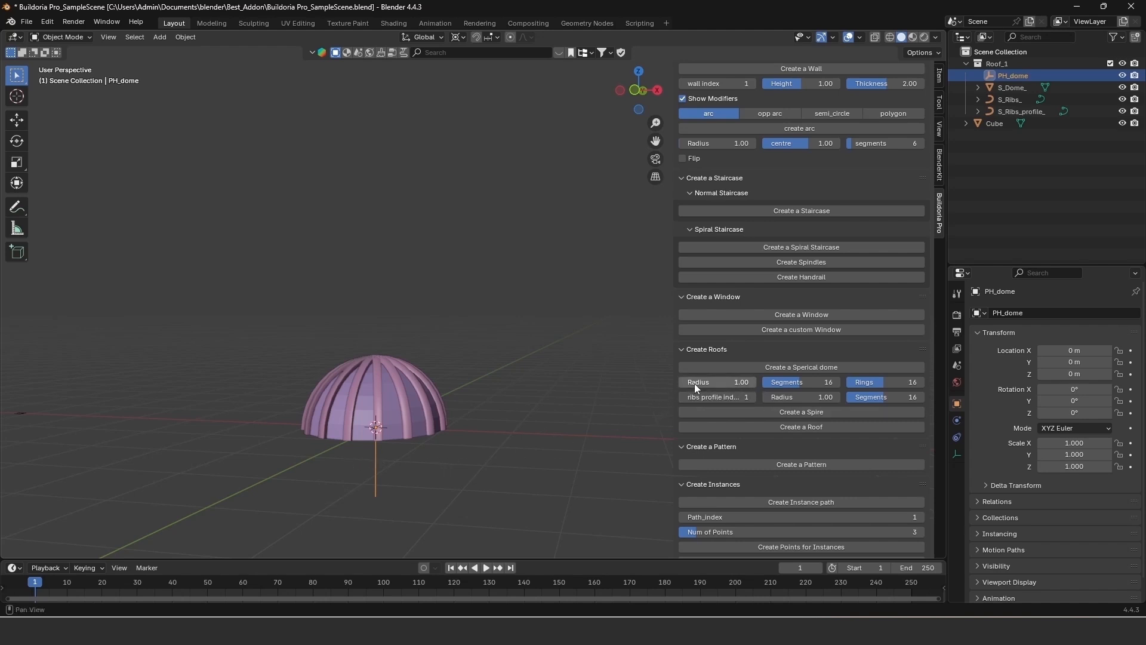
mouse_move(693, 383)
mouse_down()
mouse_move(704, 382)
mouse_move(693, 385)
mouse_up()
drag(772, 381, 858, 381)
key(ctrl+z)
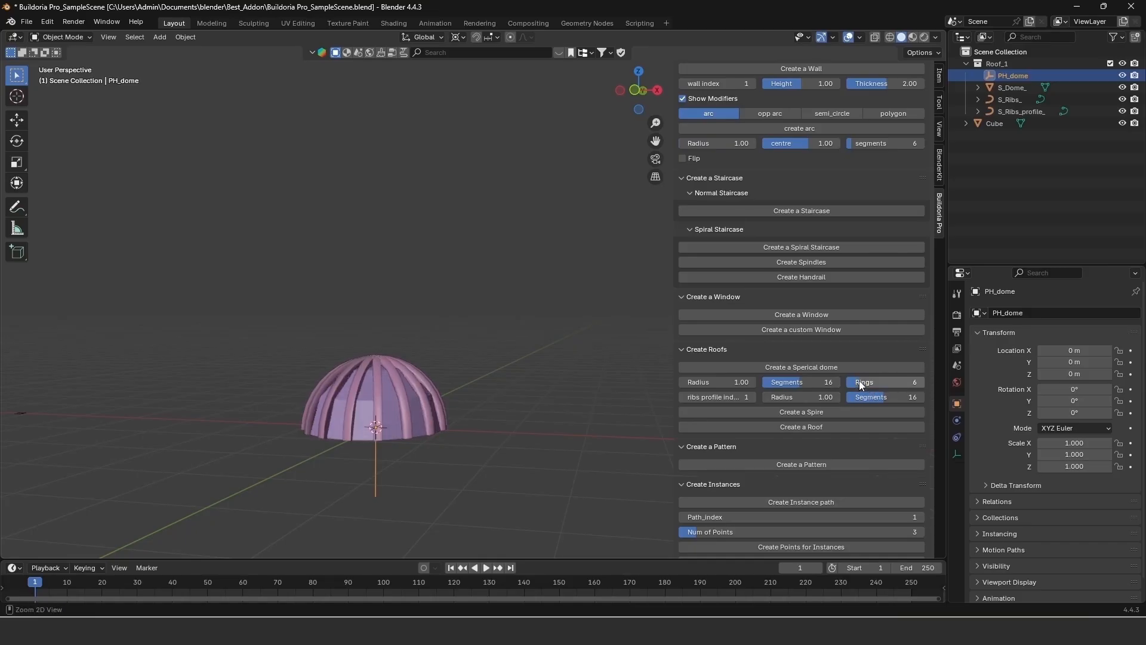
key(ctrl+z)
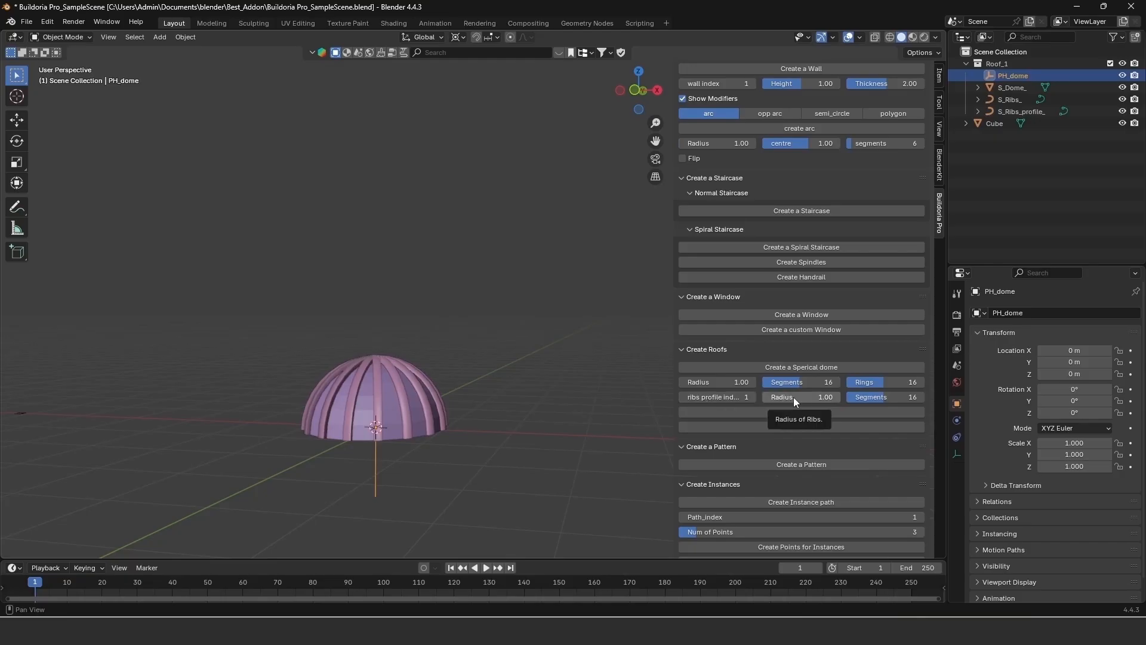
Try another rib radius on the dome and give the ribs profile index 2 and 7 segments
mouse_move(786, 396)
mouse_down()
mouse_move(796, 396)
mouse_move(784, 398)
mouse_up()
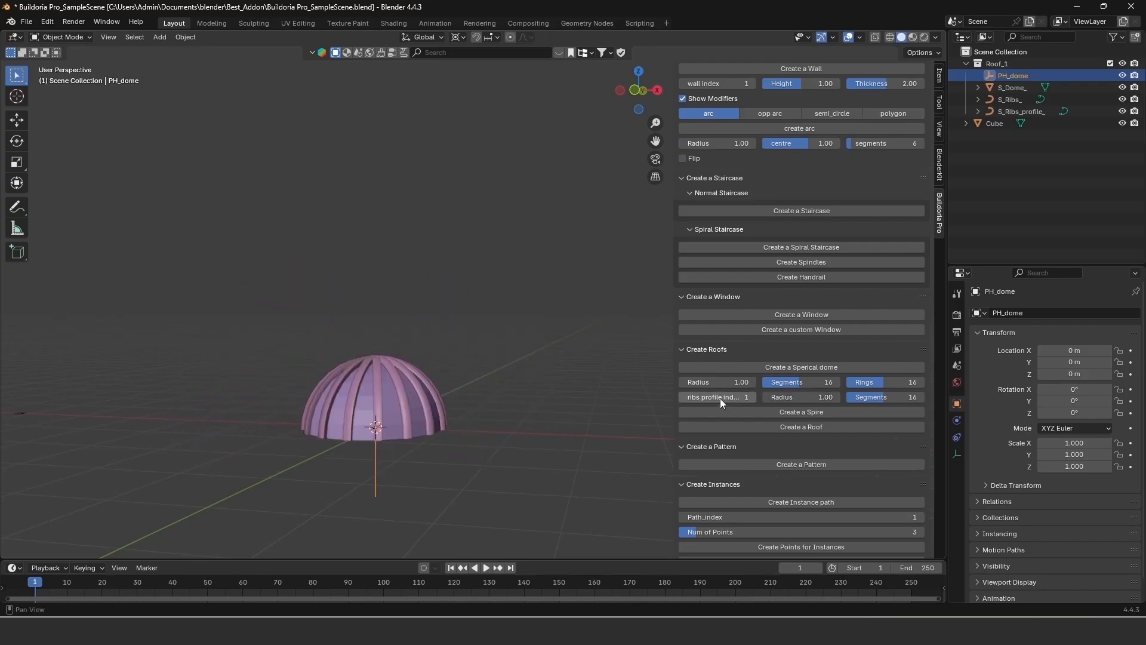
mouse_move(877, 396)
mouse_down()
mouse_move(890, 391)
mouse_move(869, 396)
mouse_up()
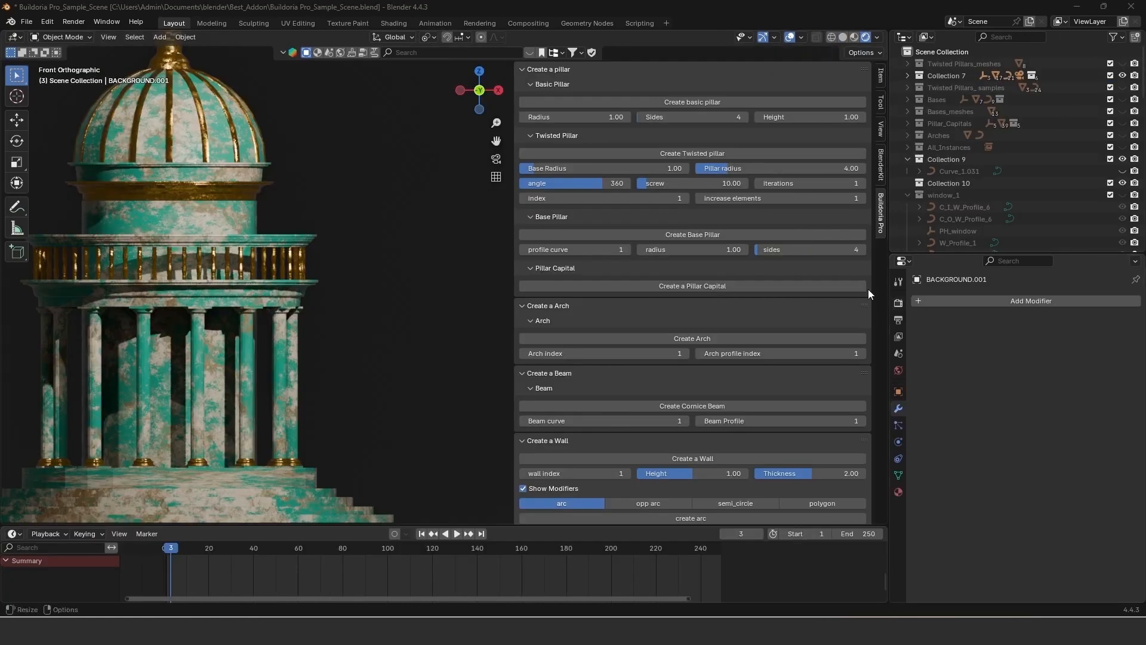
scroll(676, 138, down, 5)
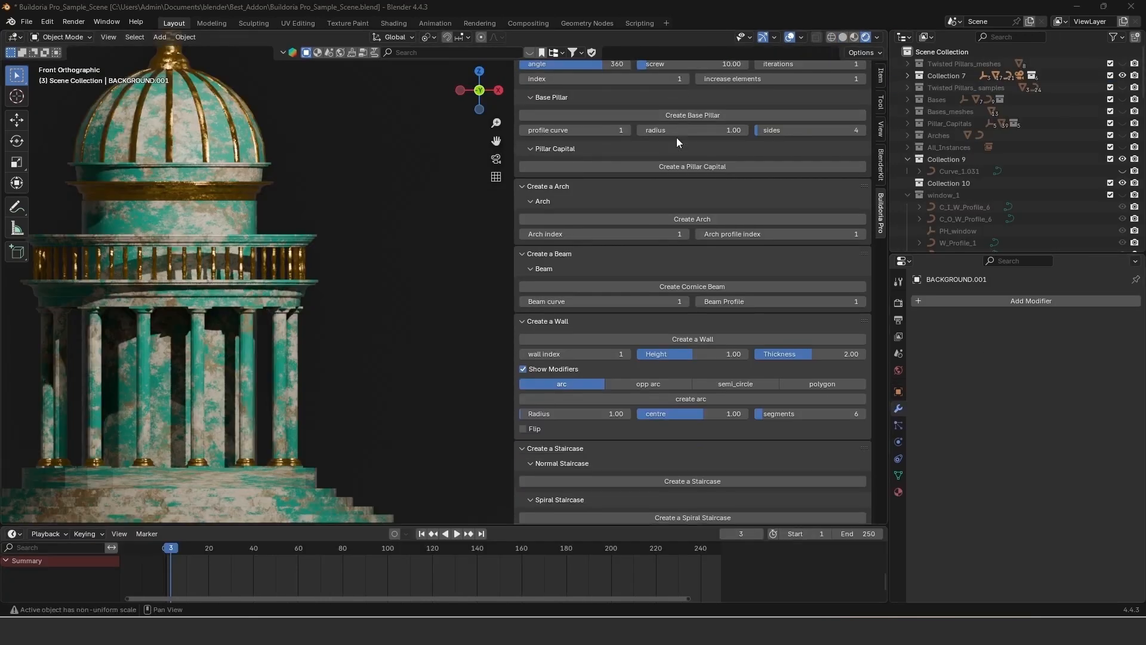
scroll(675, 137, down, 12)
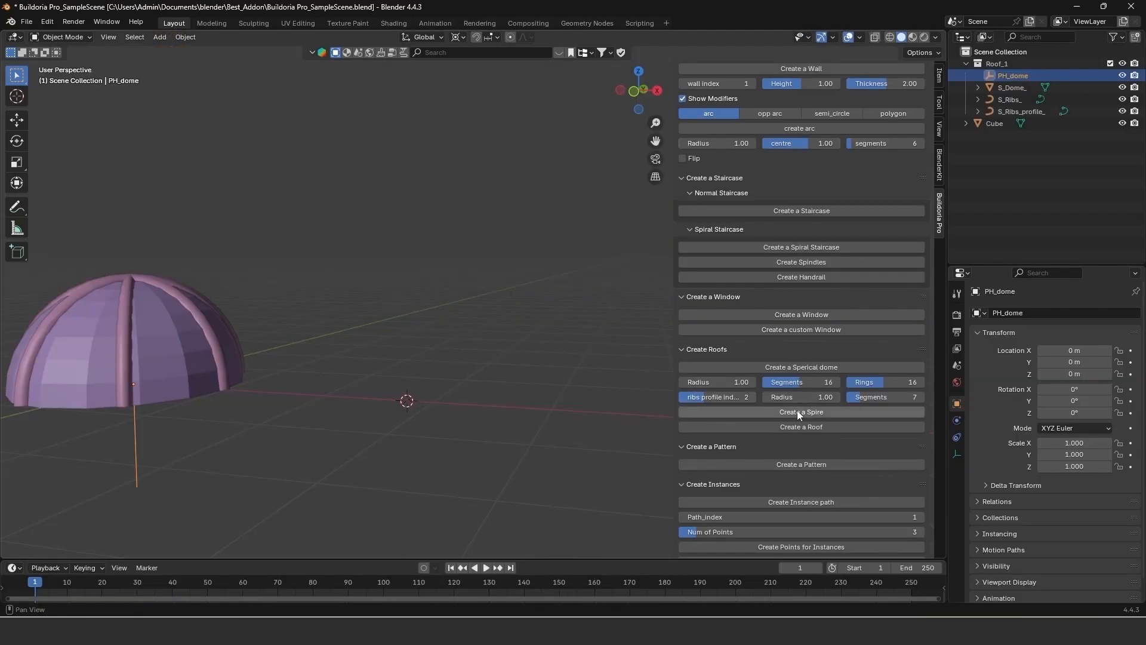
Create a spire at the 3D cursor beside the dome and widen the add-on sidebar so the spire setting names fit
click(798, 411)
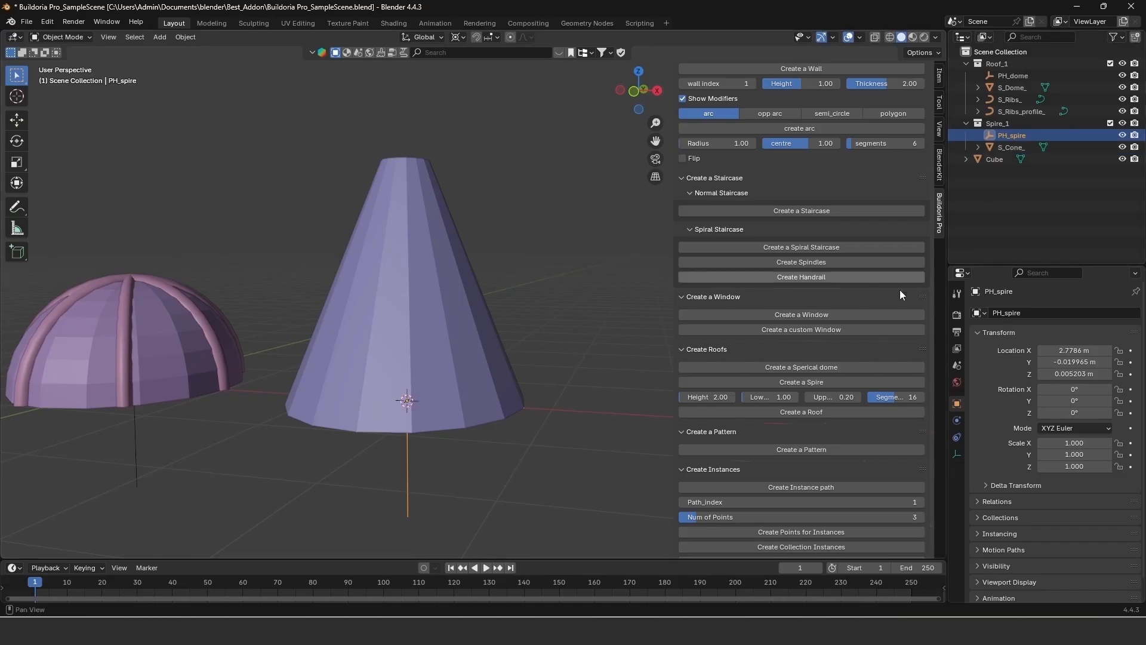
scroll(403, 379, down, 4)
shift+middle_drag(402, 378, 392, 419)
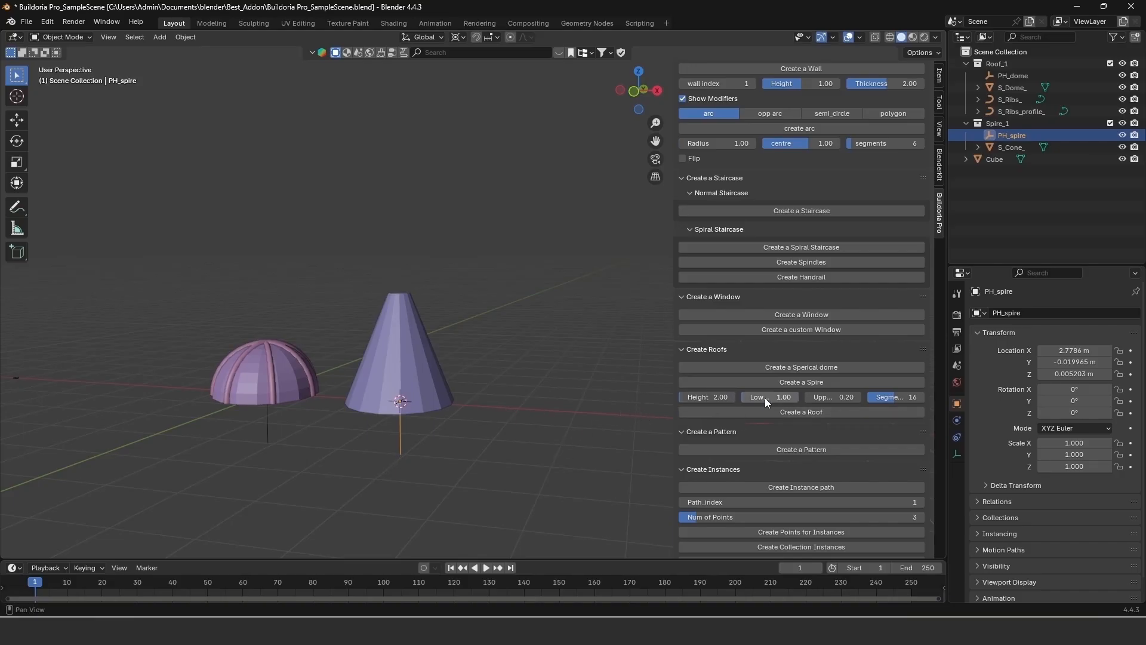
drag(675, 391, 562, 395)
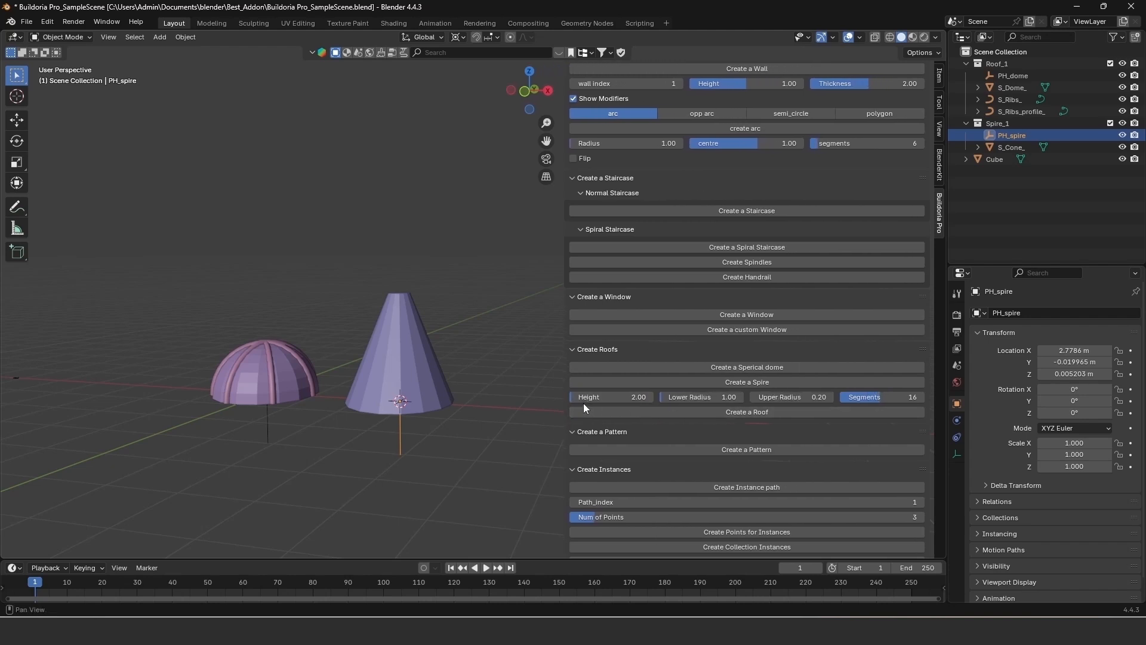
Try a height of 2.41 and an upper radius of 0.83 on the spire
mouse_move(587, 399)
mouse_down()
mouse_move(603, 391)
mouse_move(592, 395)
mouse_up()
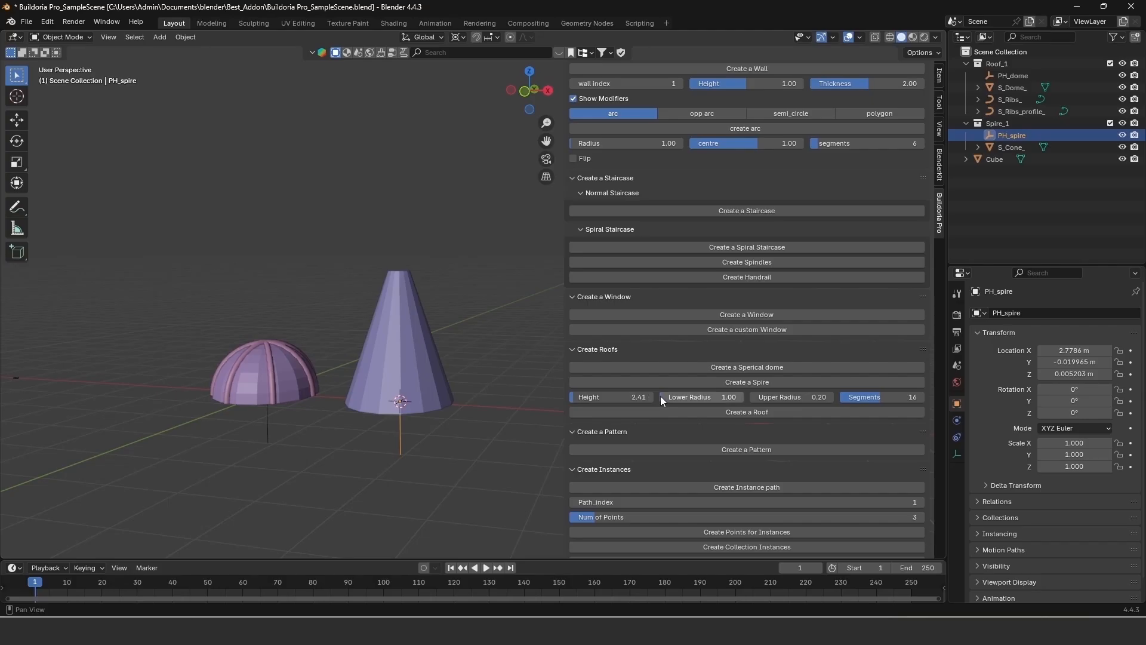
drag(661, 397, 665, 398)
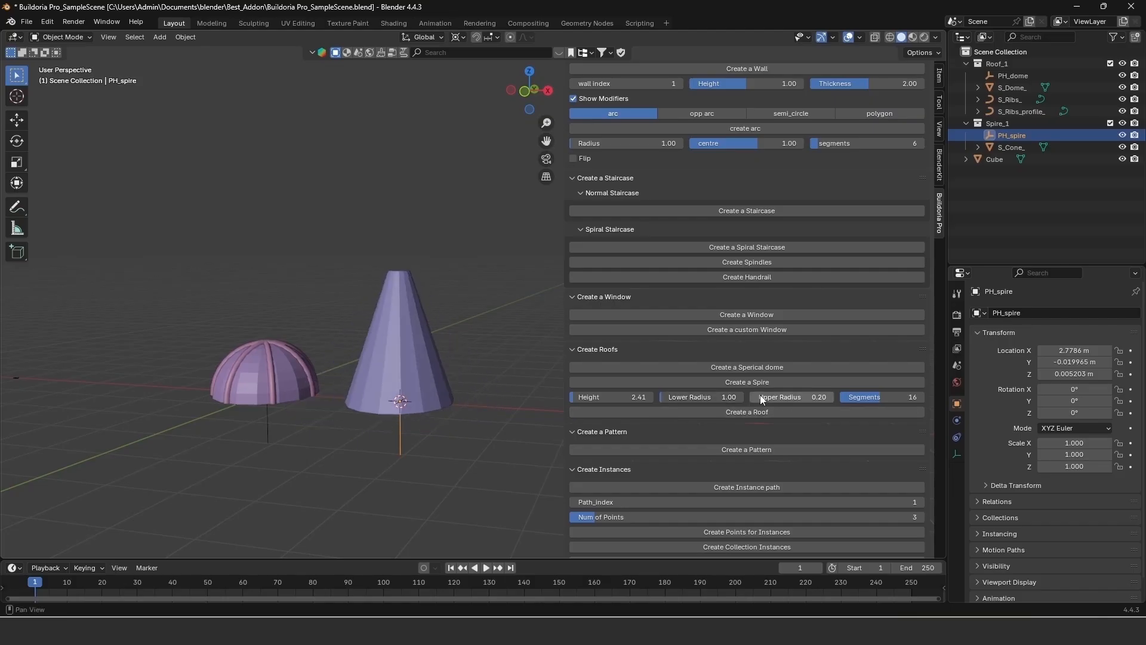
drag(761, 395, 768, 393)
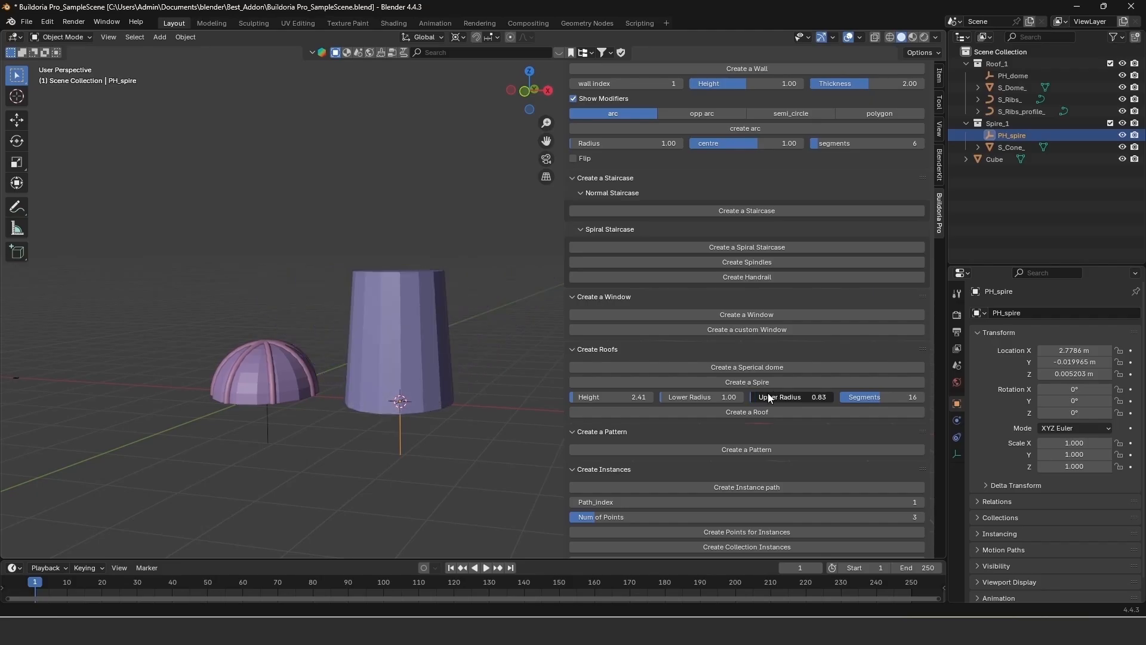
Reduce the spire to 11 segments, bring its upper radius to 0.00 and raise its height to 5.04
mouse_move(880, 397)
mouse_down()
mouse_move(890, 396)
mouse_move(849, 404)
mouse_move(870, 396)
mouse_up()
mouse_move(765, 399)
mouse_down()
mouse_move(776, 397)
mouse_move(759, 390)
mouse_up()
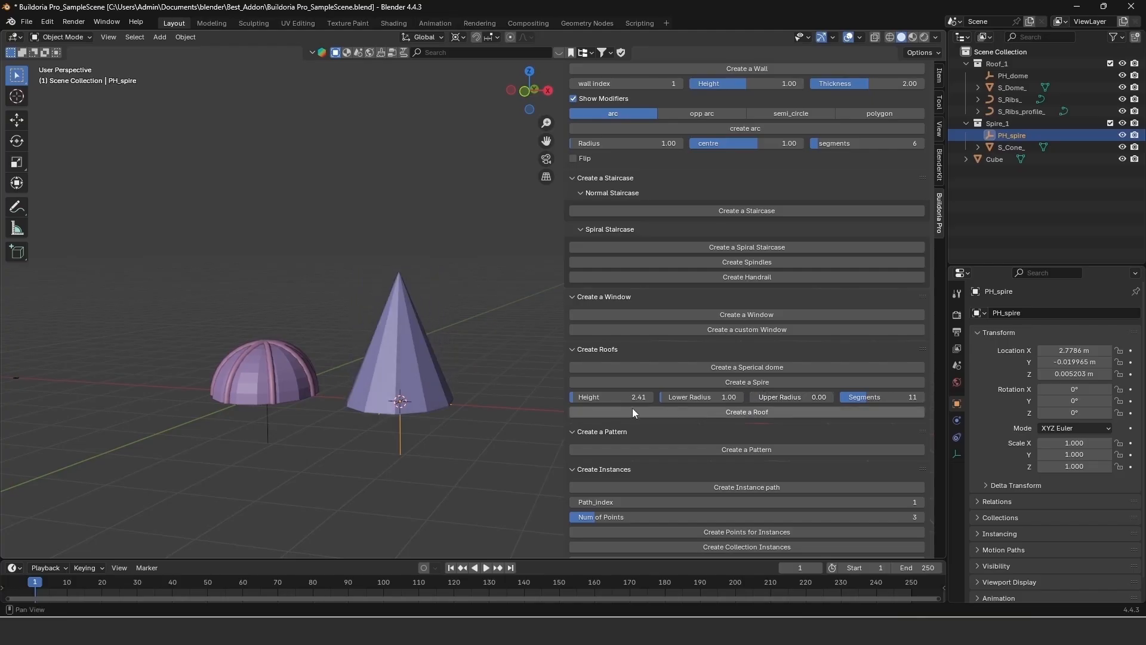
drag(594, 398, 604, 395)
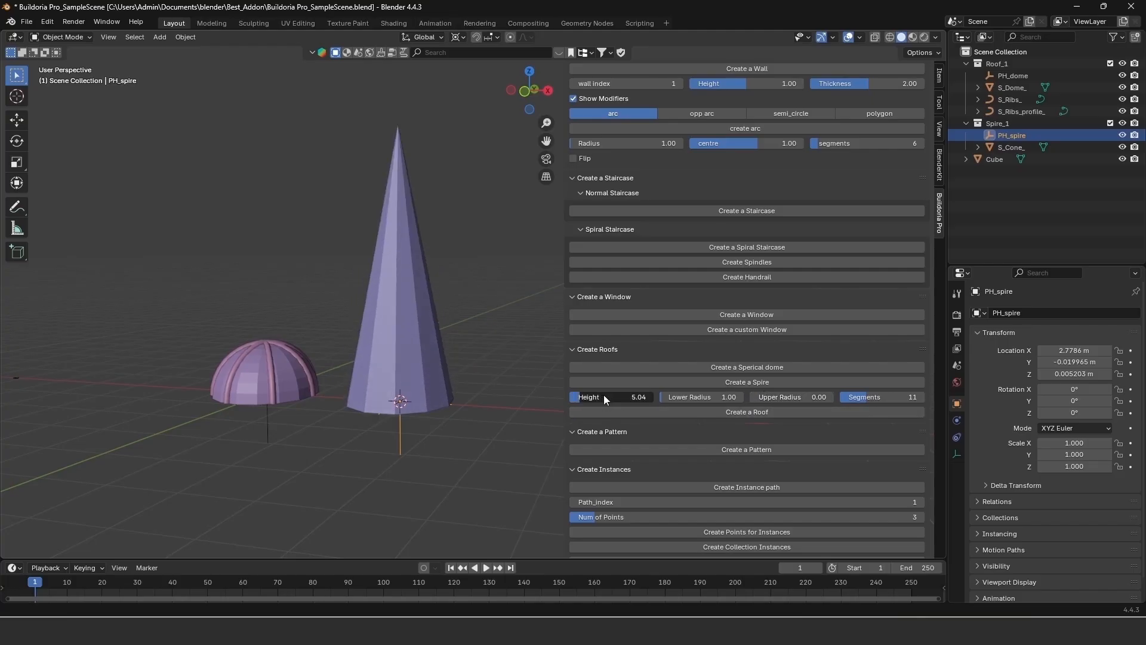
drag(754, 398, 756, 397)
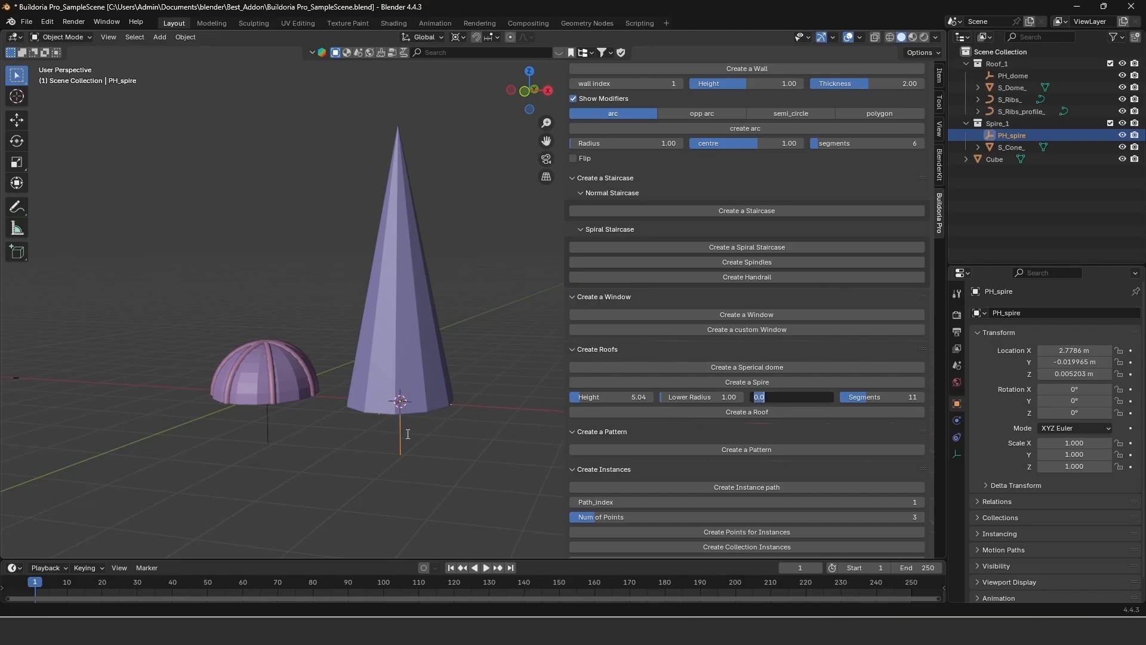
click(506, 440)
Place the 3D cursor on the X axis in front view, on the spire's far side from the dome, and select the spire's cone
scroll(466, 436, down, 7)
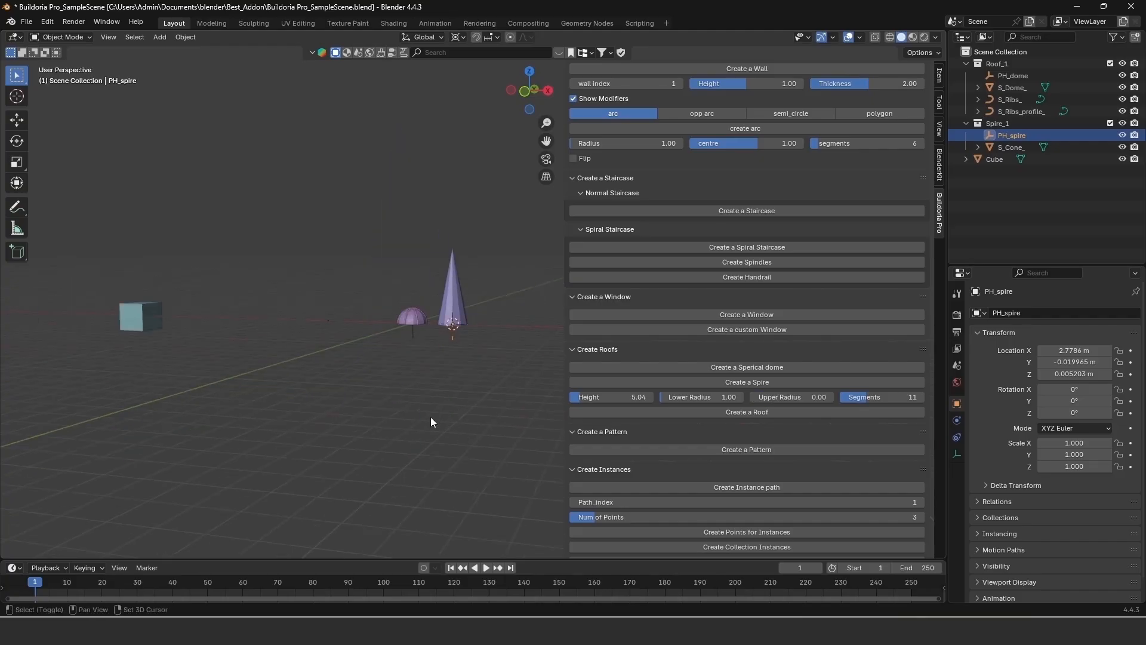
shift+middle_drag(431, 417, 401, 370)
scroll(414, 430, up, 3)
scroll(403, 430, up, 2)
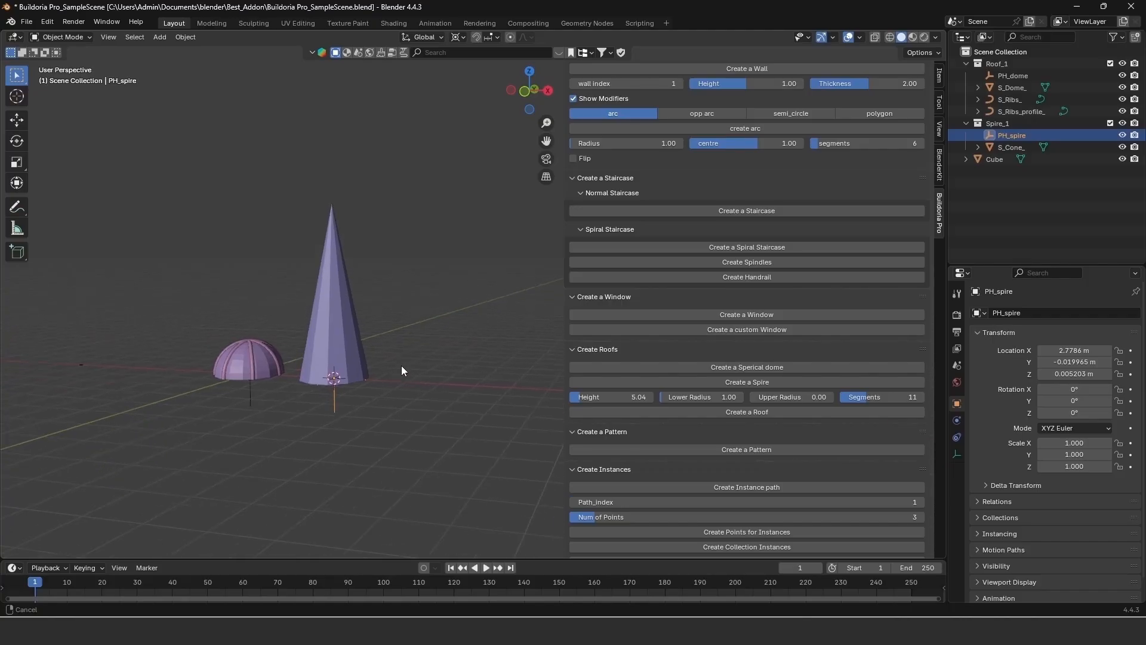
scroll(401, 365, up, 1)
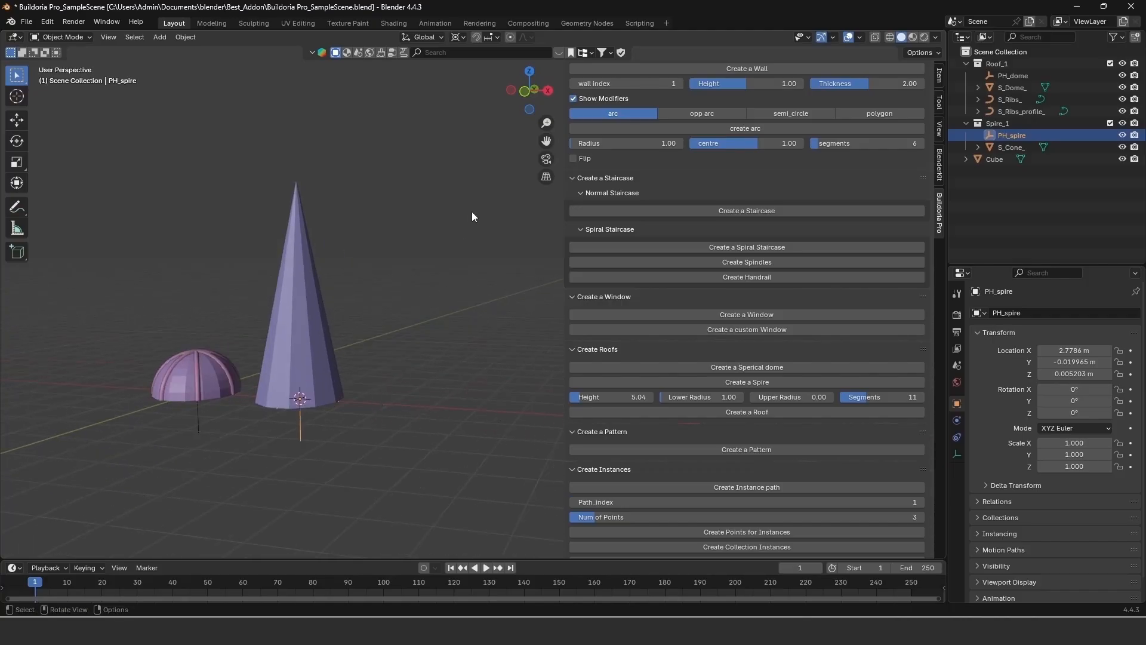
click(527, 92)
shift+middle_drag(474, 345, 343, 360)
scroll(390, 388, up, 1)
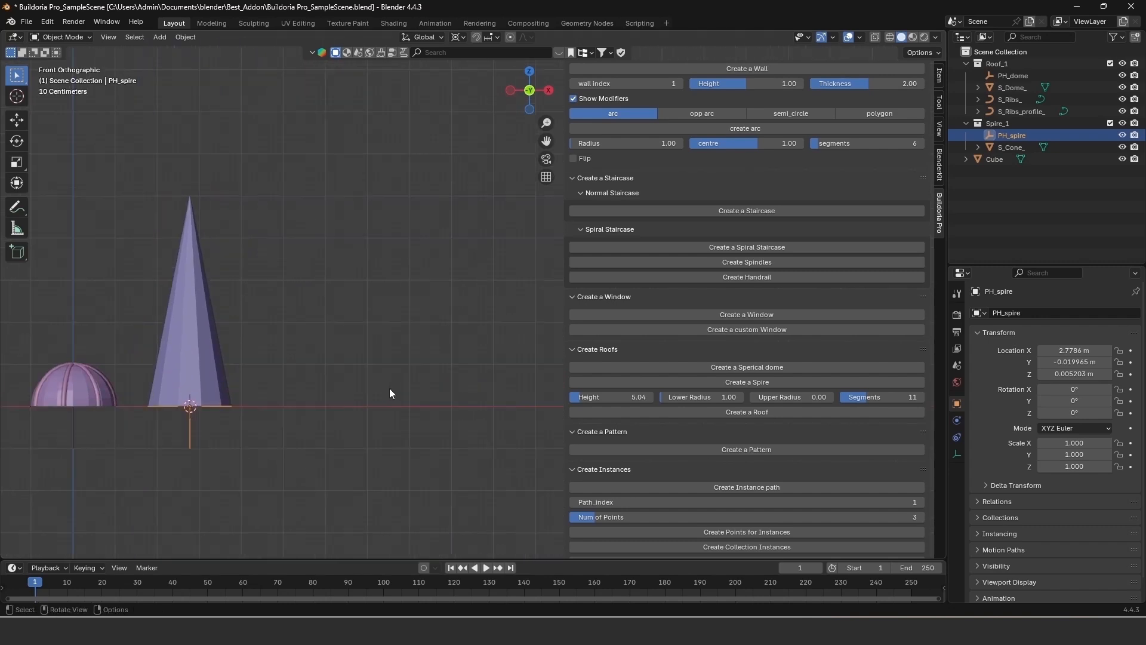
shift+right_click(362, 407)
scroll(412, 406, down, 1)
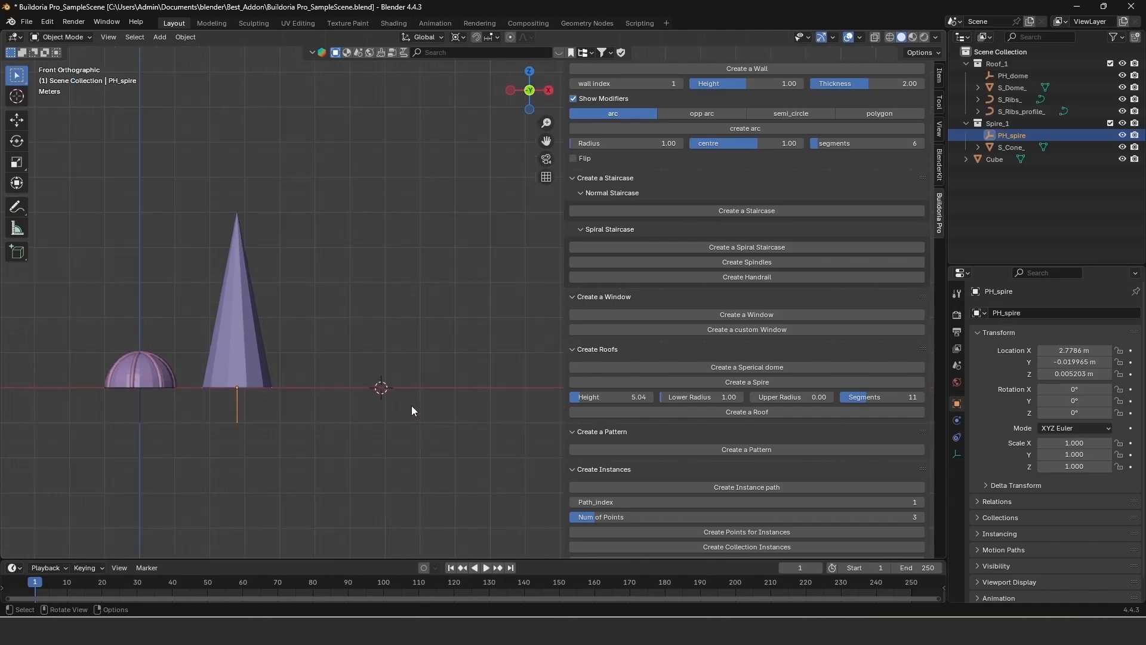
middle_drag(411, 410, 401, 363)
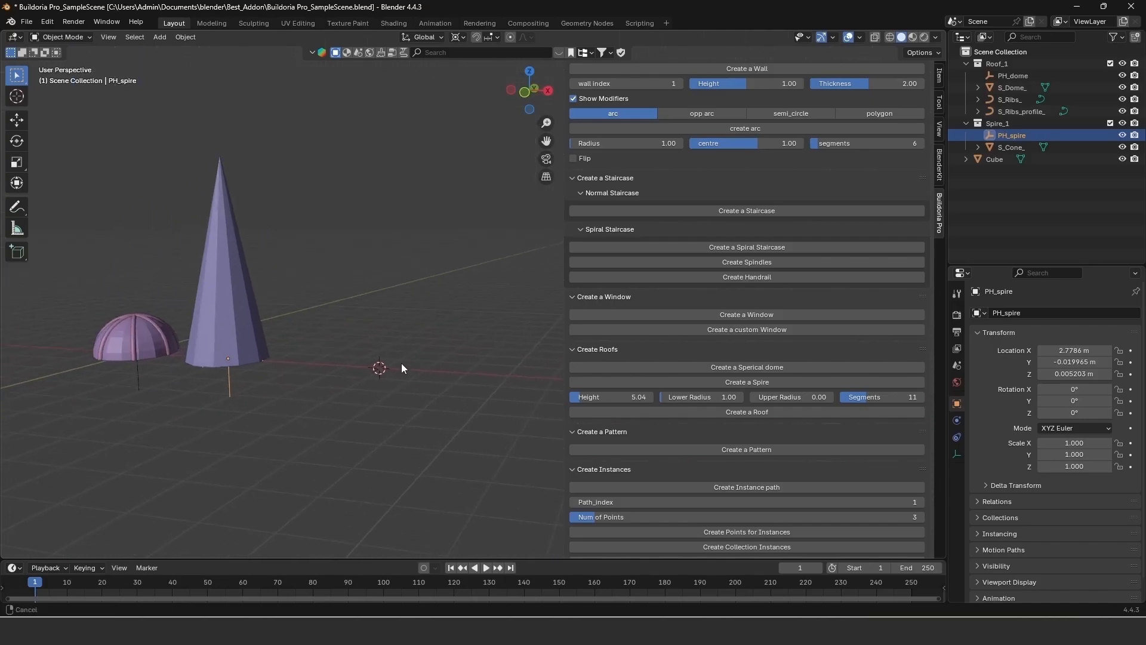
click(230, 282)
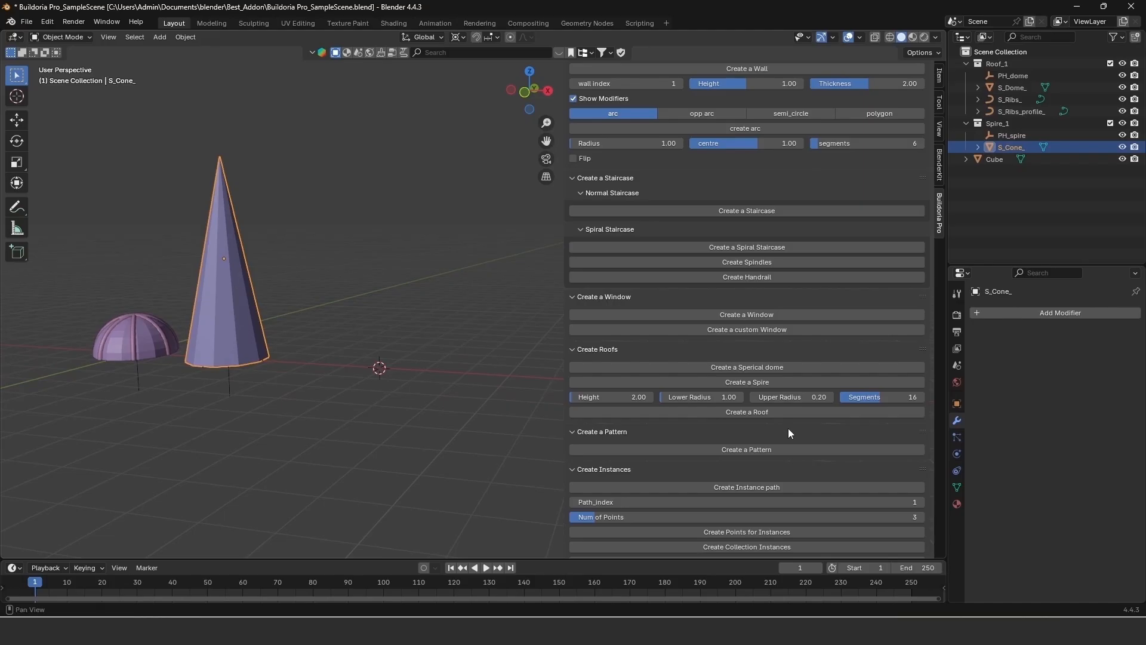
Create a roof with bottom width 8.48, top width 3.91, top length 1.45 and bottom length 4.79, and adjust its height
click(740, 412)
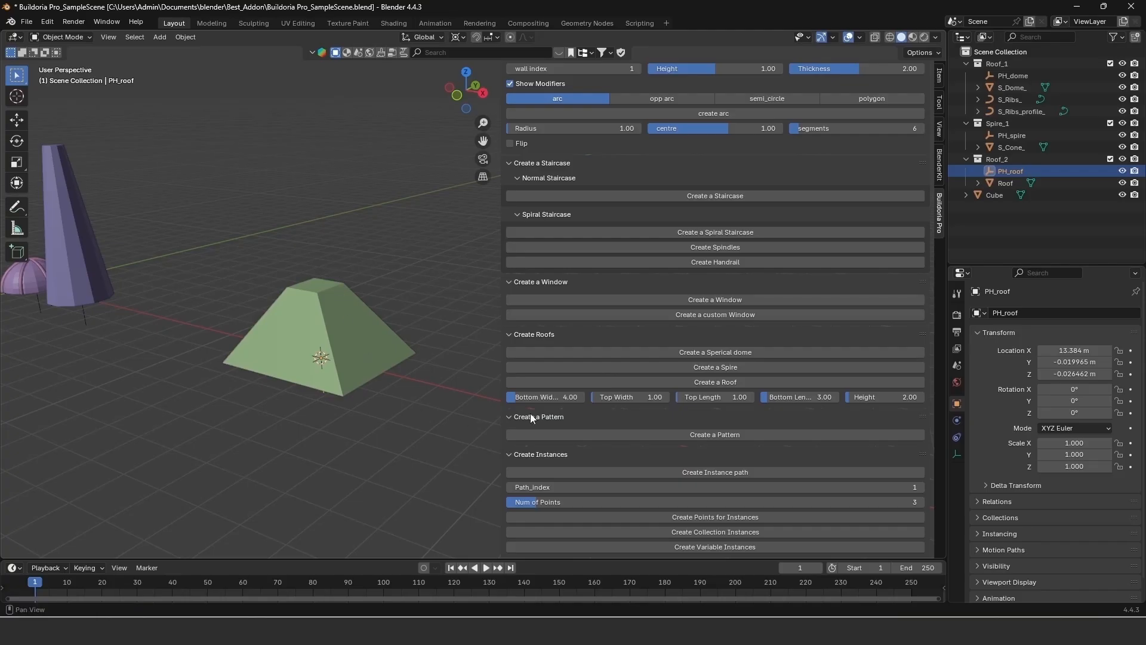
drag(519, 407, 659, 398)
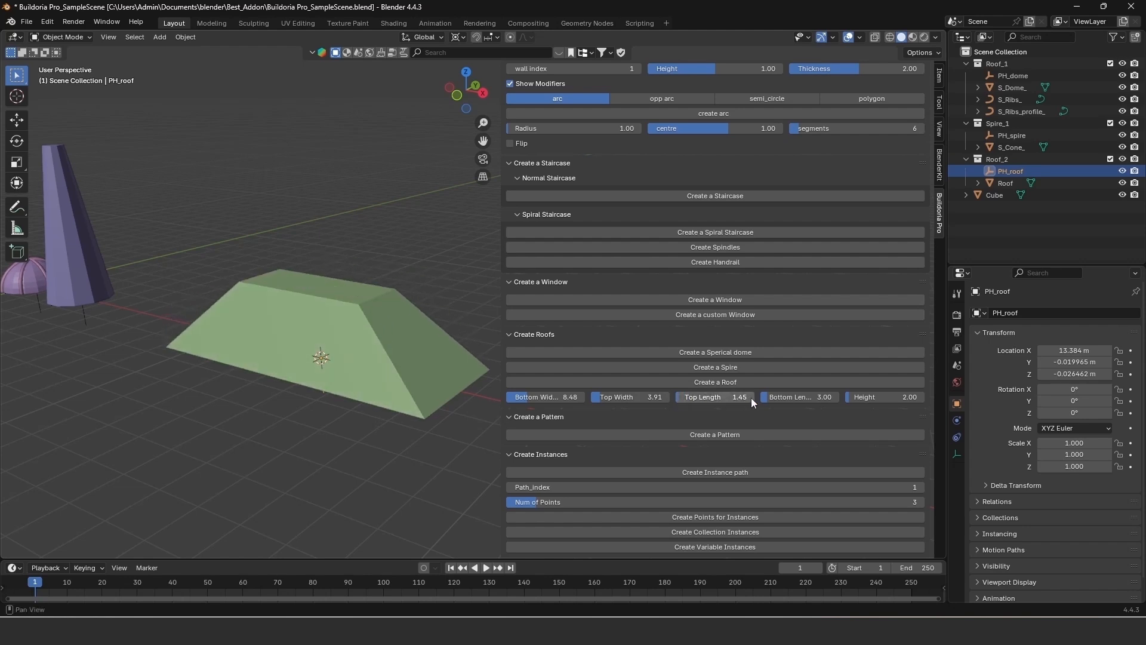
mouse_move(794, 397)
mouse_down()
mouse_move(836, 397)
mouse_move(803, 396)
mouse_up()
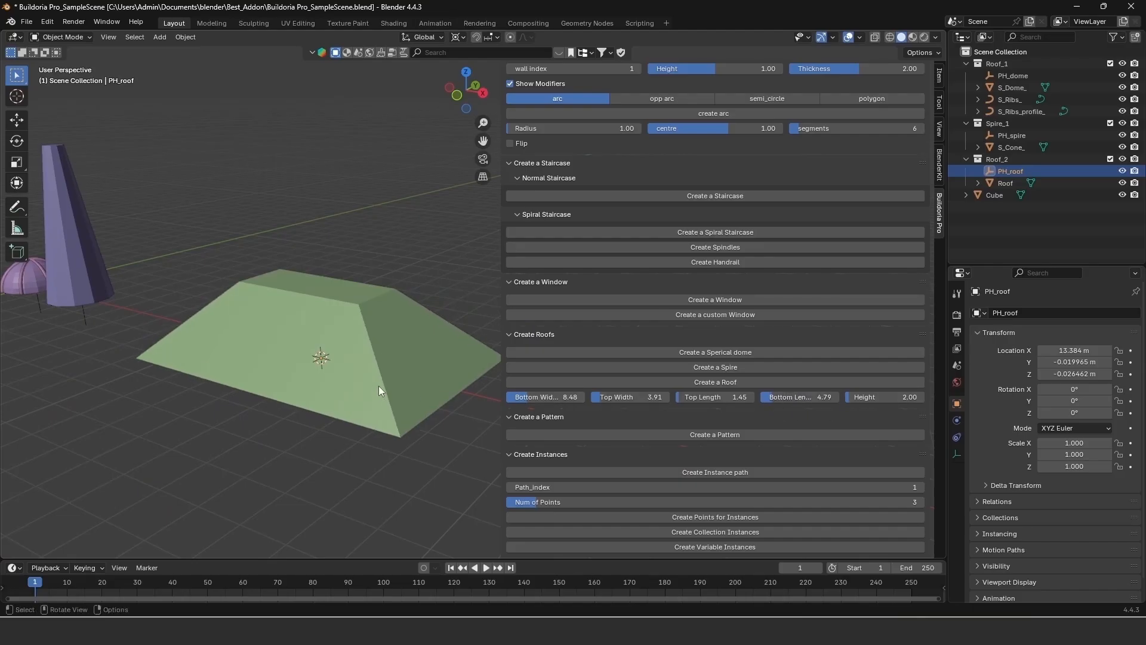
scroll(378, 386, down, 3)
mouse_move(884, 397)
mouse_down()
mouse_move(913, 397)
mouse_move(902, 396)
mouse_up()
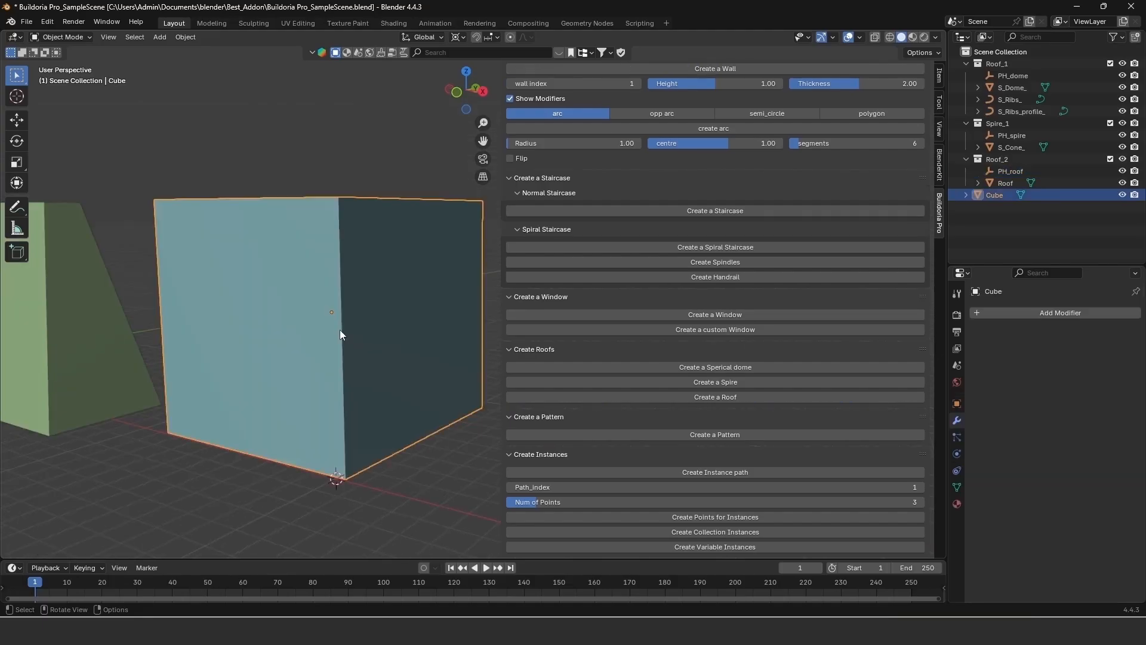
Add four evenly spaced horizontal loop cuts around the cube
key(Tab)
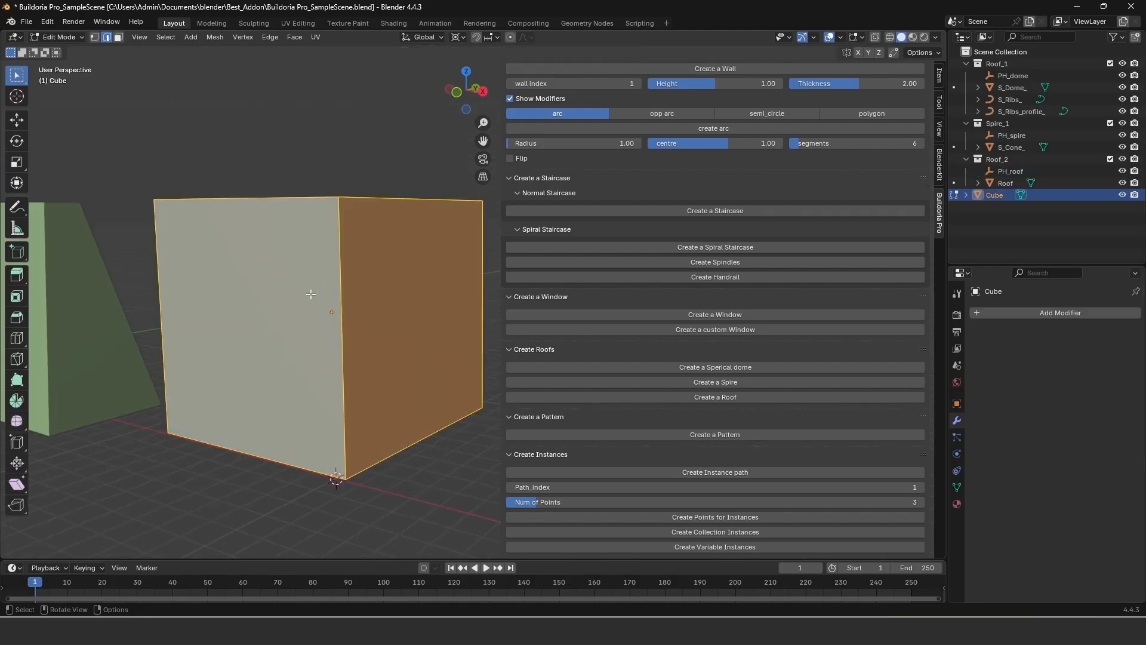
key(ctrl+r)
scroll(343, 295, up, 3)
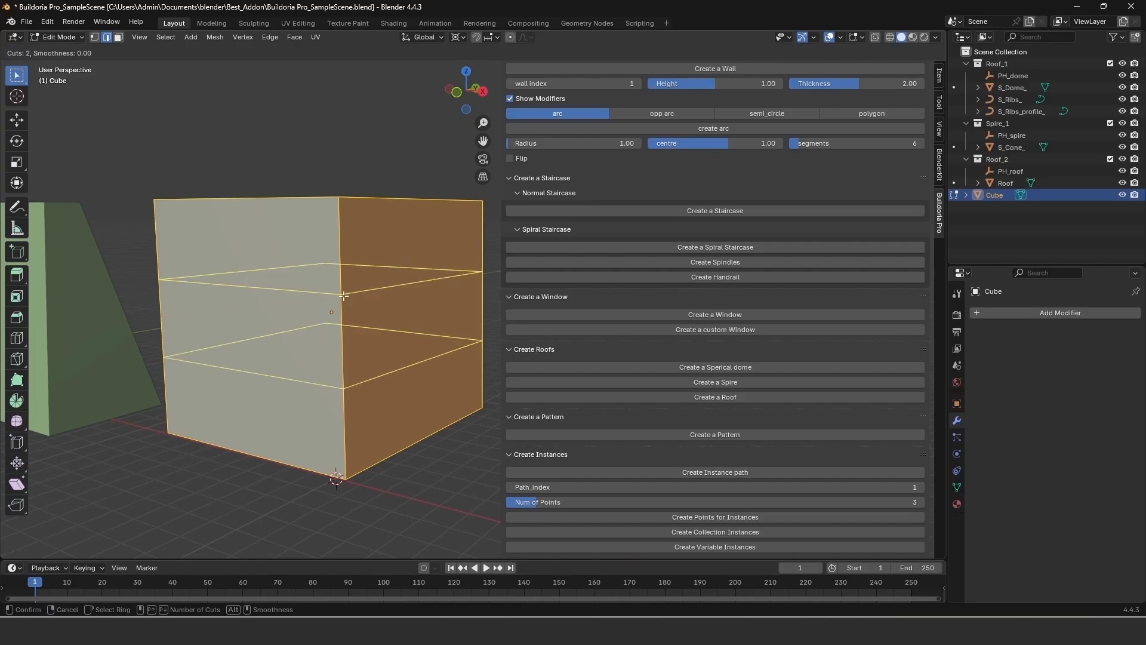
click(343, 296)
right_click(343, 295)
Select the cube's uppermost inner edge loop and create a pattern along it
click(308, 261)
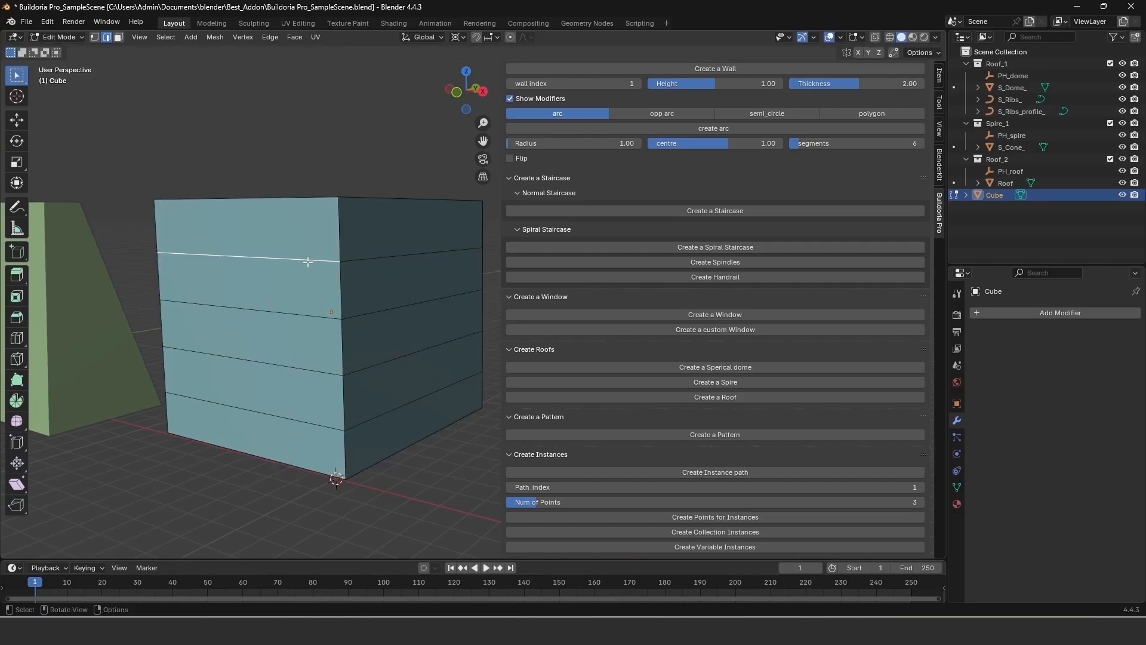
alt+click(308, 261)
click(701, 435)
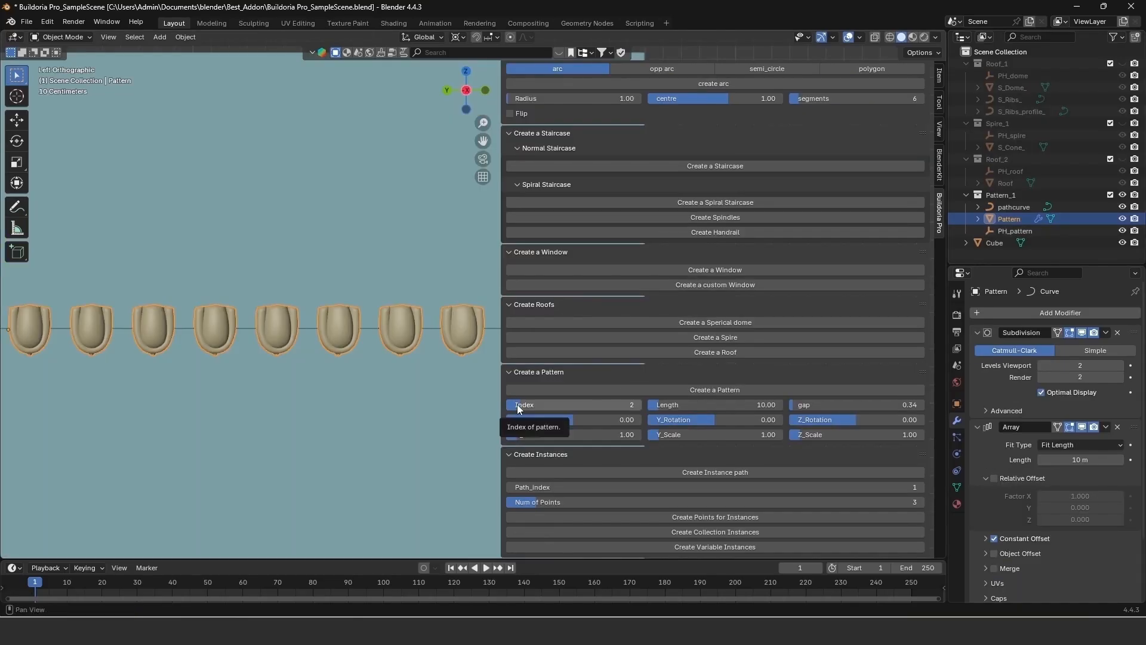
Settle on pattern index 2 after trying index 3, and spread the pattern with a length of 37.24 and a gap of 0.99
drag(516, 405, 610, 420)
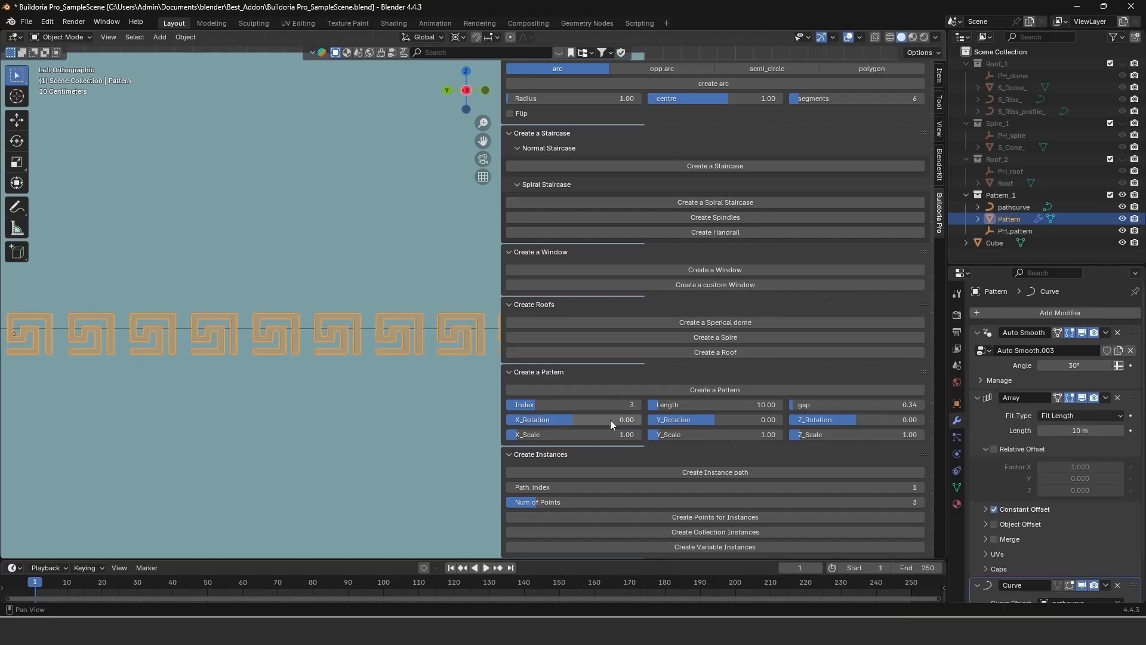
drag(538, 404, 514, 406)
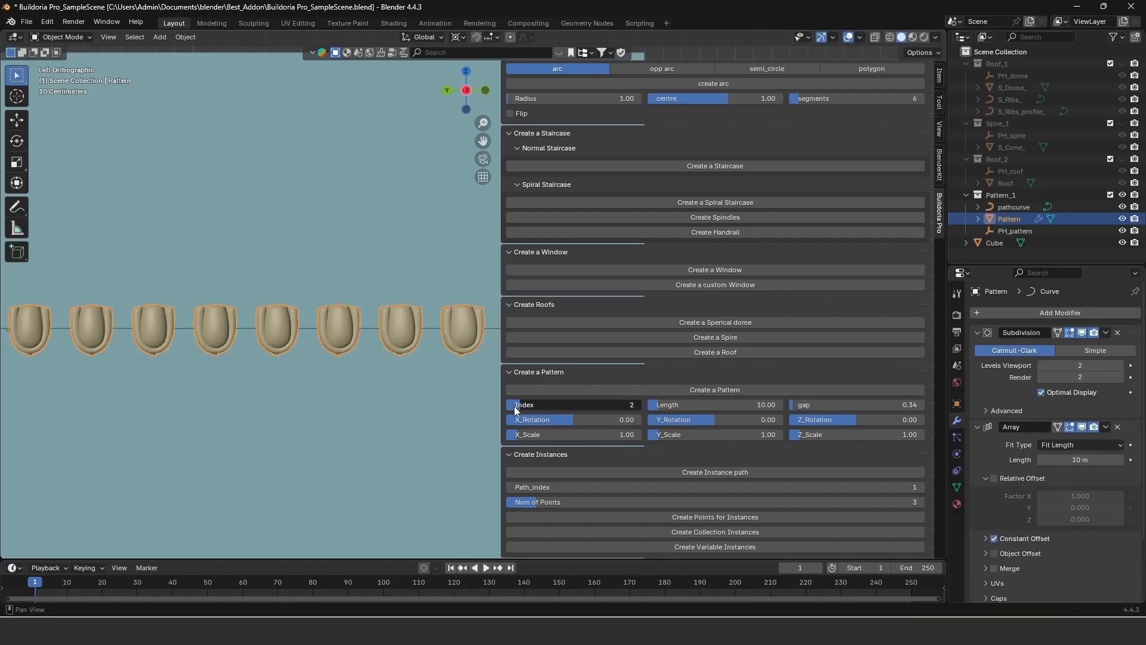
drag(800, 405, 802, 407)
middle_drag(361, 368, 298, 413)
scroll(321, 411, down, 6)
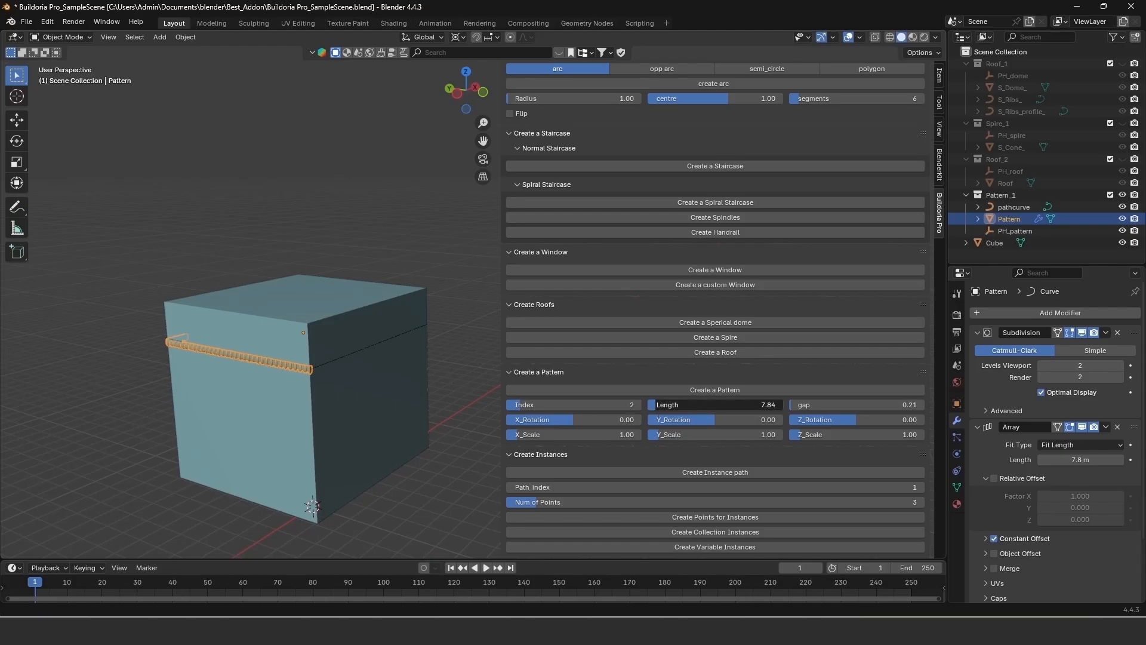
key(ctrl+z)
Try rotating the pattern elements on X, Y and Z, with 44.02 on Y, and reset each rotation to 0.00
drag(552, 425, 578, 419)
key(BackSpace)
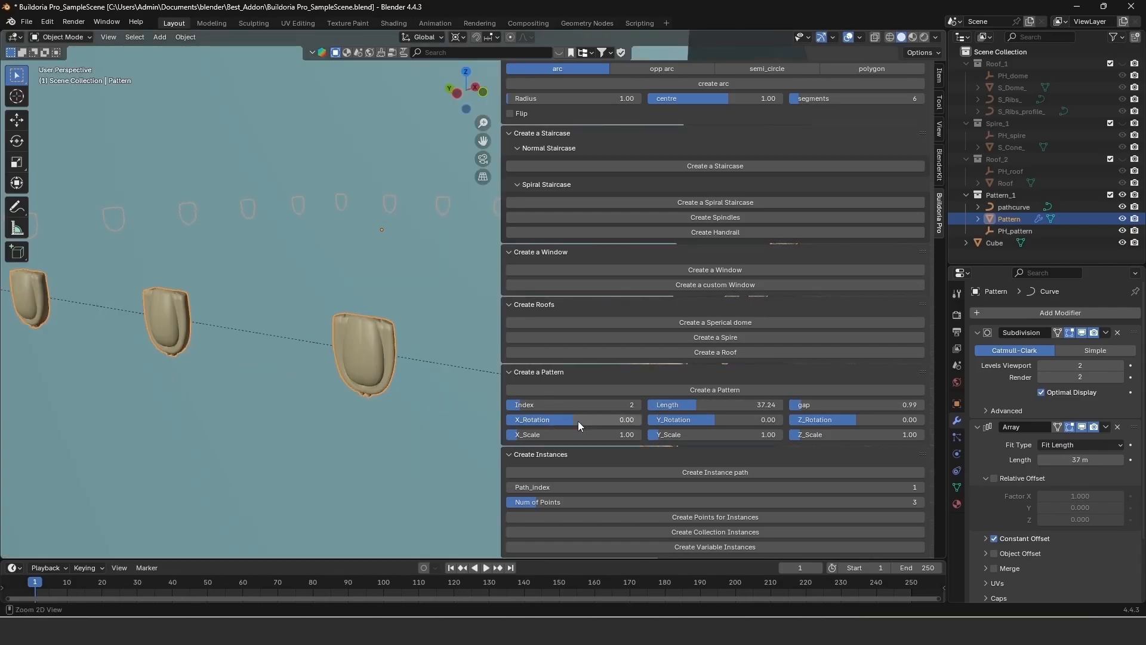
drag(697, 425, 710, 418)
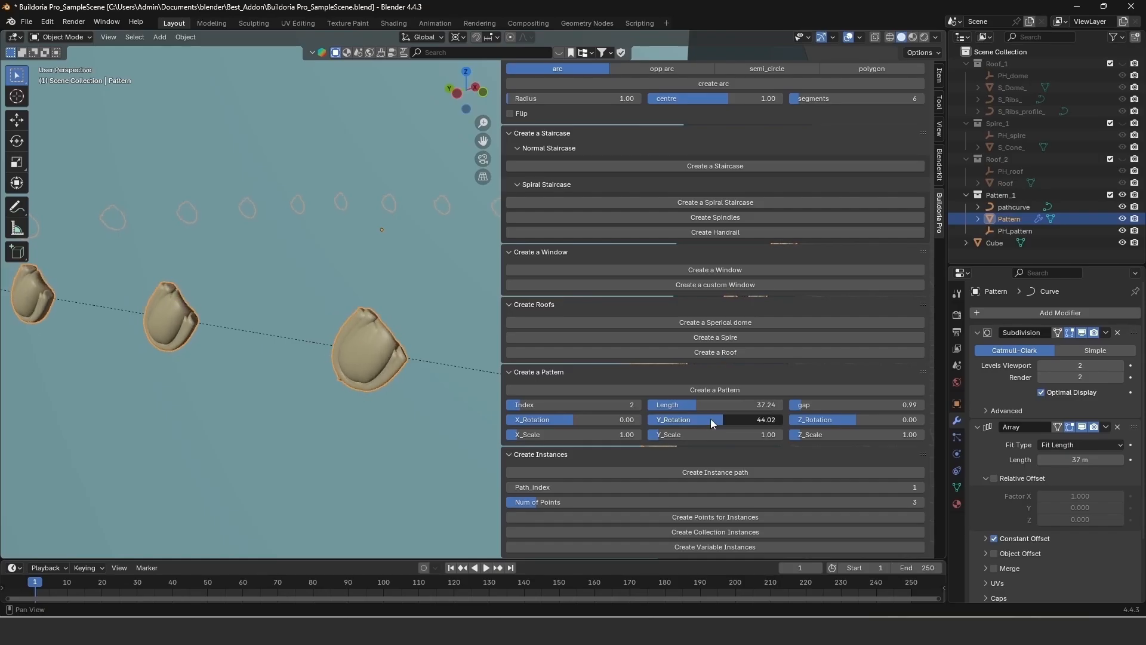
key(BackSpace)
drag(830, 419, 821, 420)
key(BackSpace)
Switch the pattern to index 1 and scale its blocks to 1.82 on X and 7.83 on Y, adjusting the Z scale too
click(515, 405)
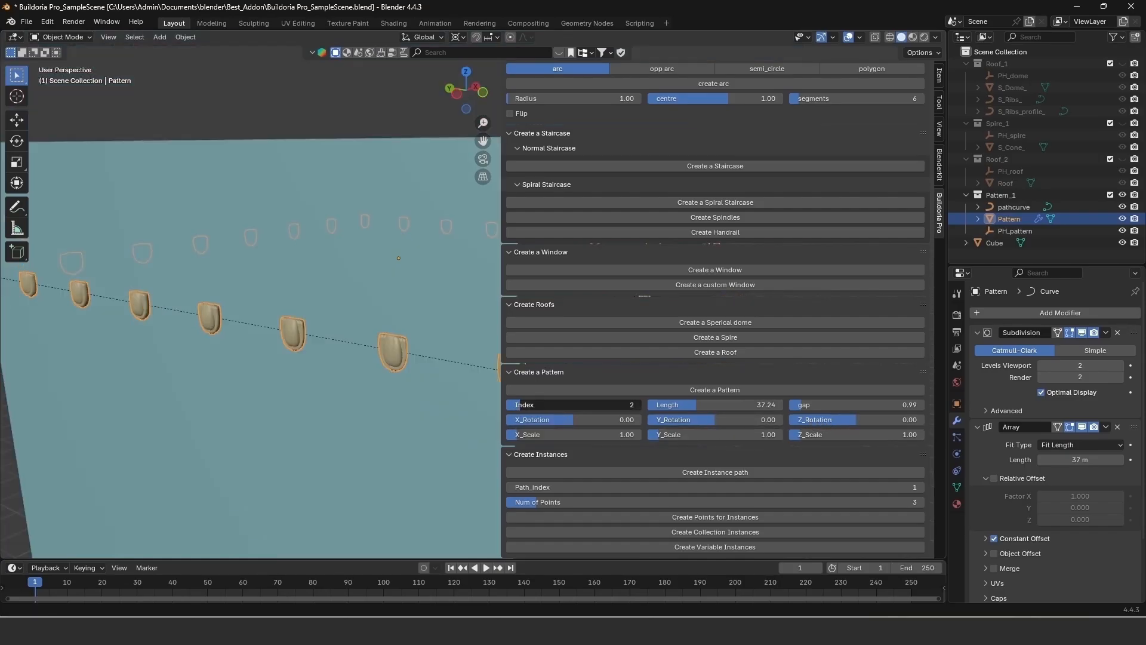
scroll(417, 375, up, 2)
shift+middle_drag(417, 375, 359, 402)
mouse_move(514, 440)
mouse_down()
mouse_move(543, 434)
mouse_move(528, 432)
mouse_up()
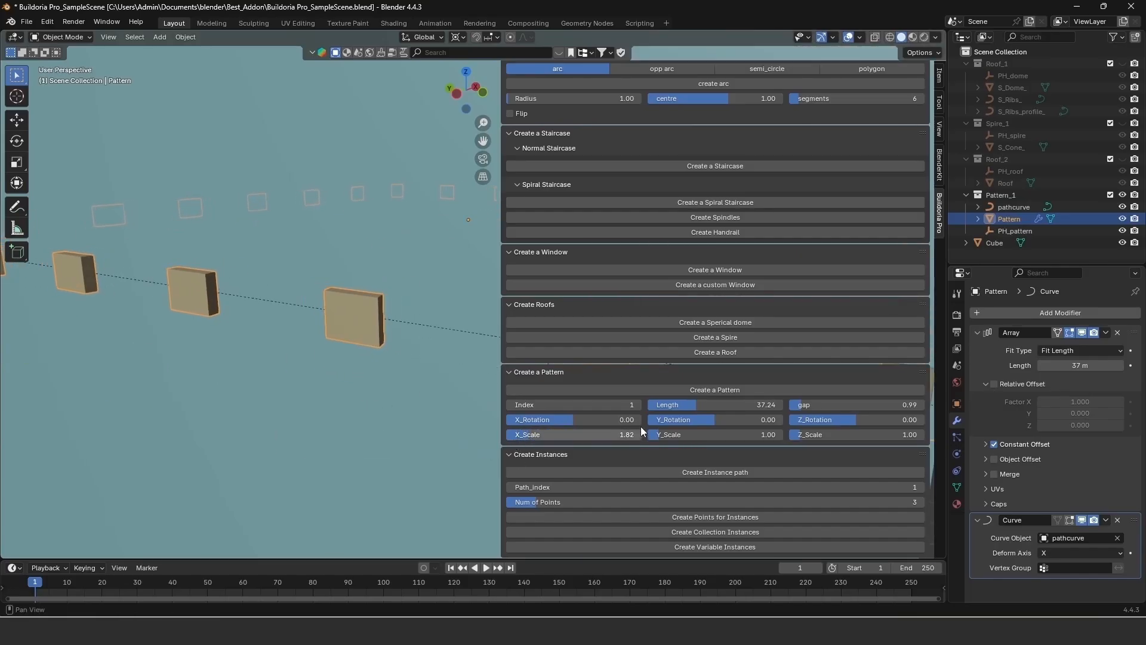
drag(653, 434, 757, 478)
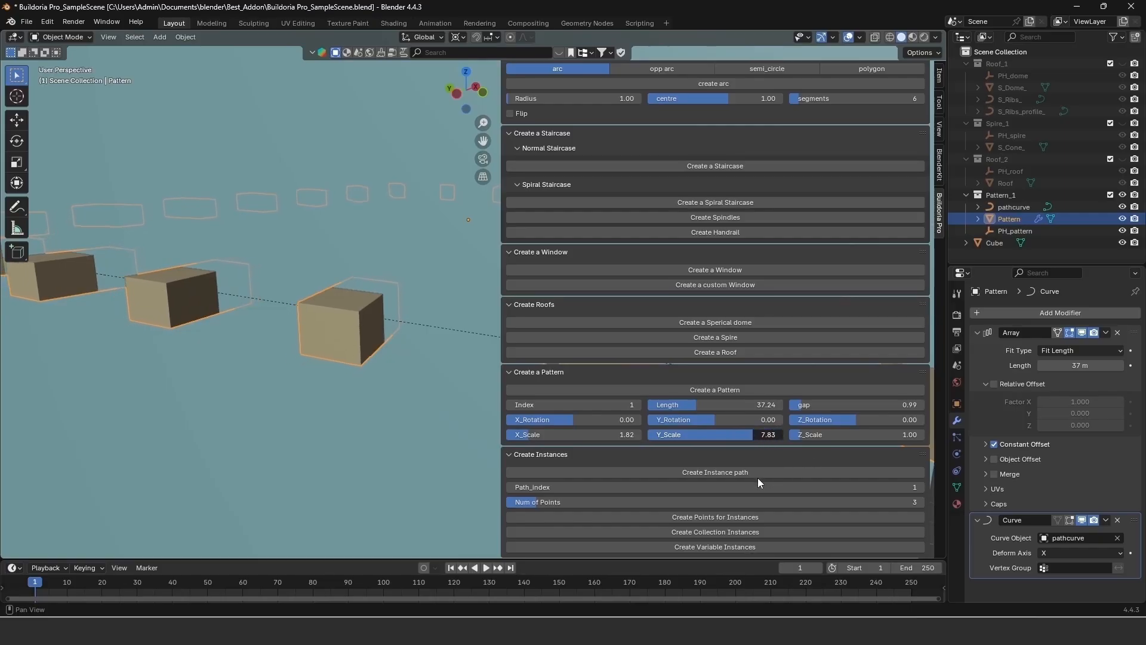
scroll(454, 386, down, 4)
middle_drag(407, 386, 352, 399)
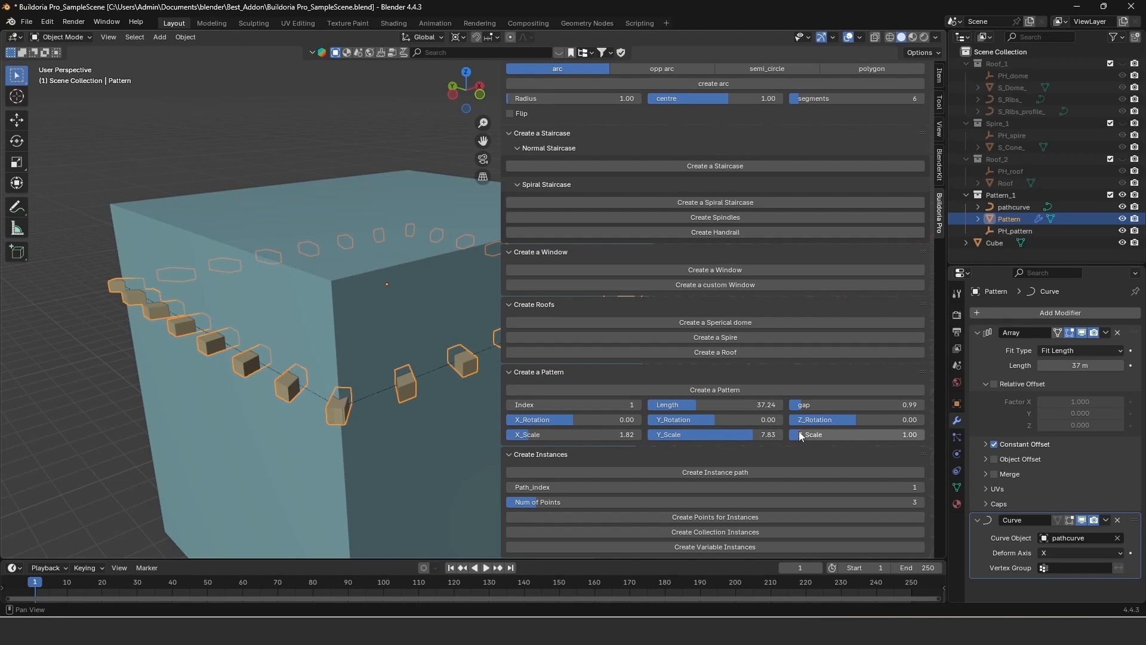
drag(807, 434, 821, 440)
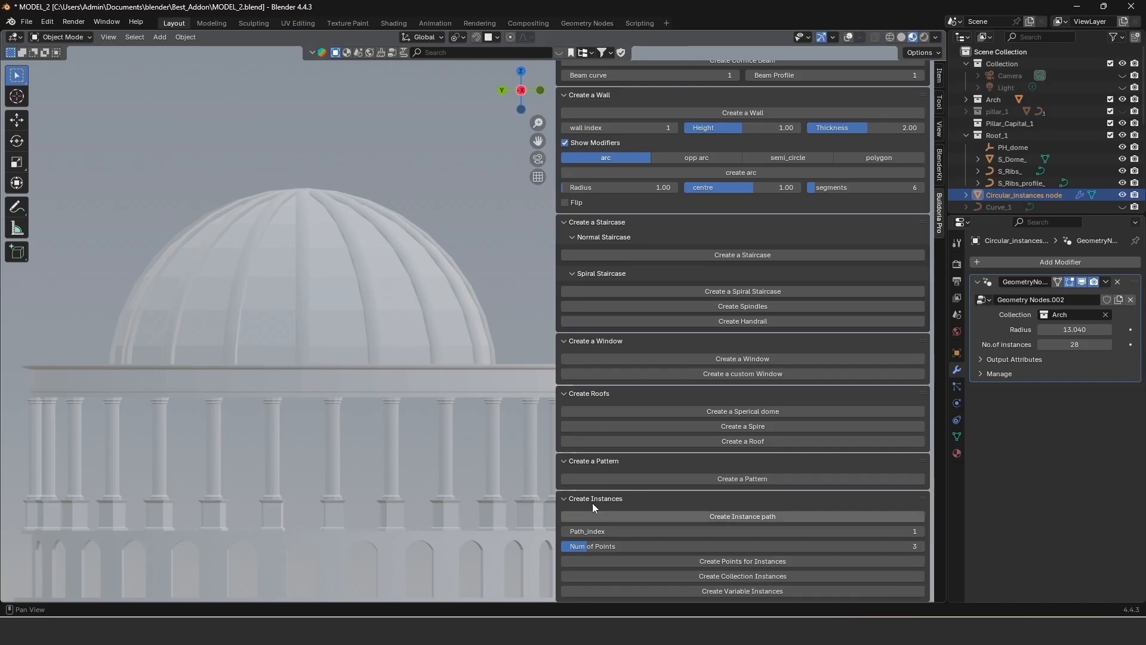
In the MODEL_2 domed building, select the ring of columns and adjust the radius and number of its circular instances
scroll(353, 438, down, 3)
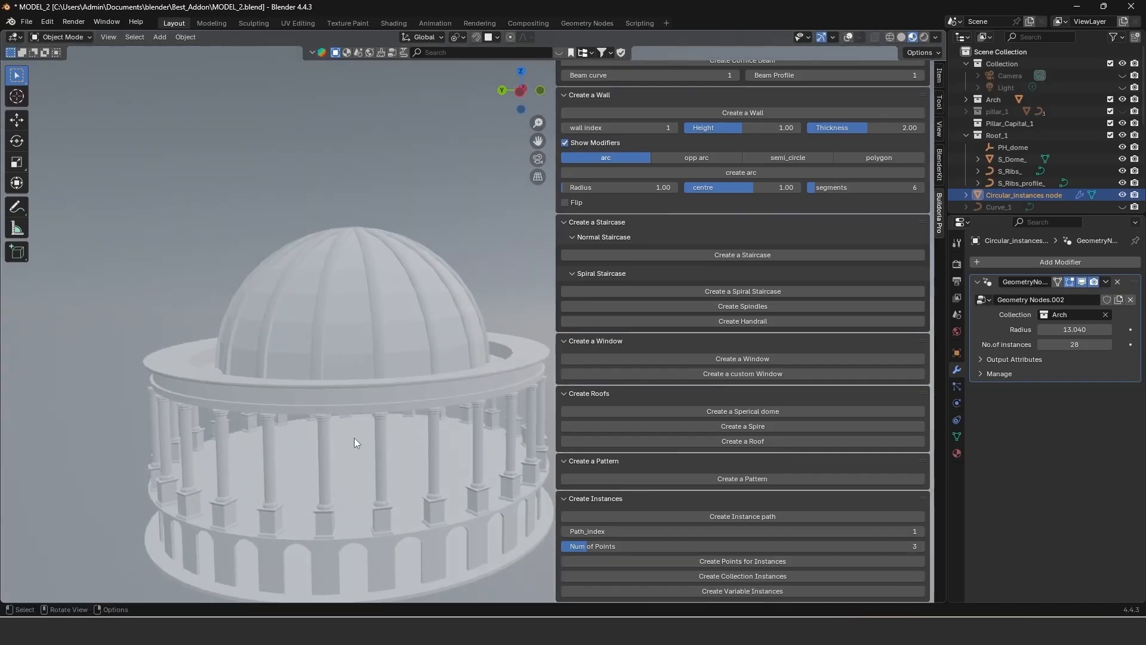
middle_drag(353, 438, 314, 456)
scroll(314, 456, up, 3)
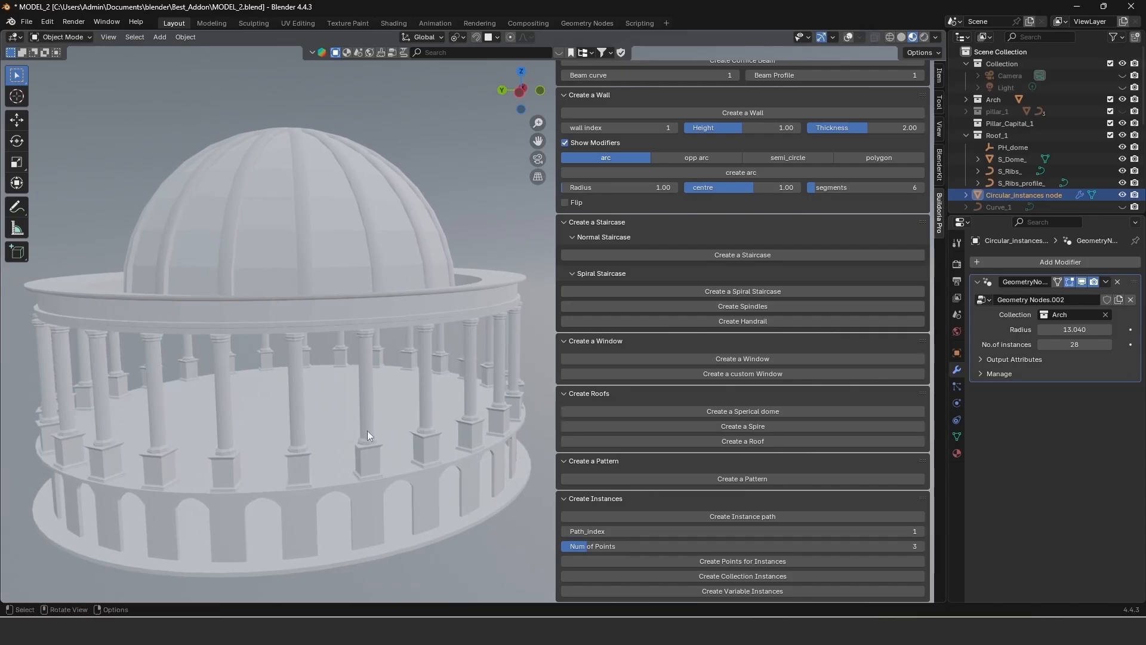
click(367, 430)
mouse_move(1074, 330)
mouse_down()
mouse_move(1056, 329)
mouse_move(1087, 345)
mouse_move(1048, 345)
mouse_move(1077, 345)
mouse_up()
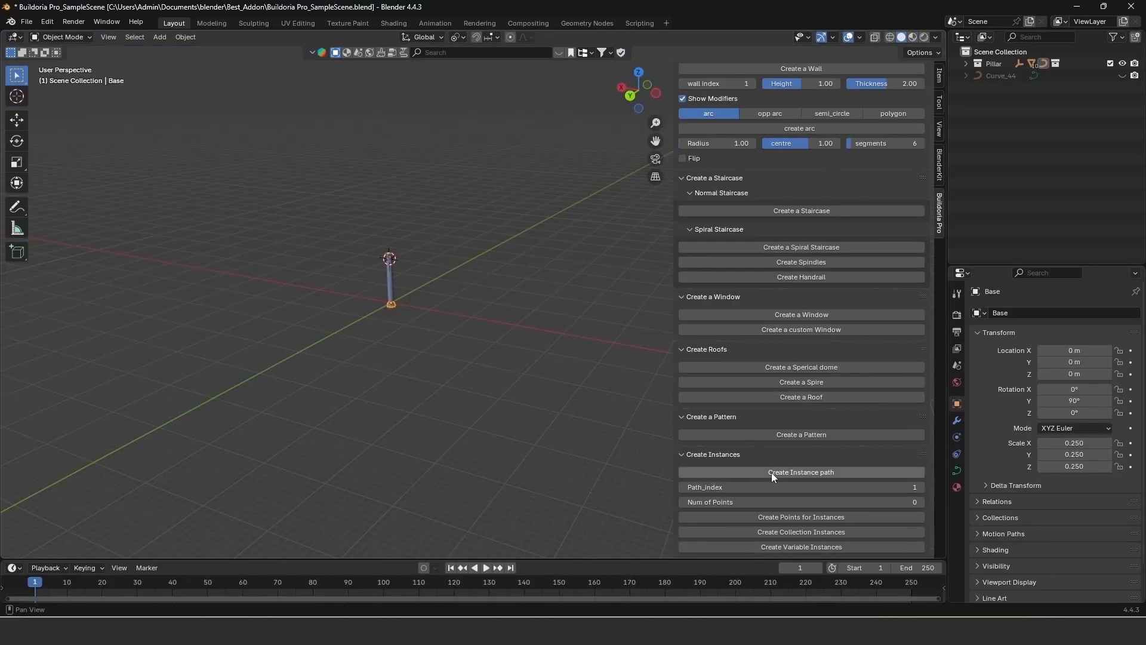
Create an instance path, preview its shapes up to path index 14 and return to path index 1
click(771, 471)
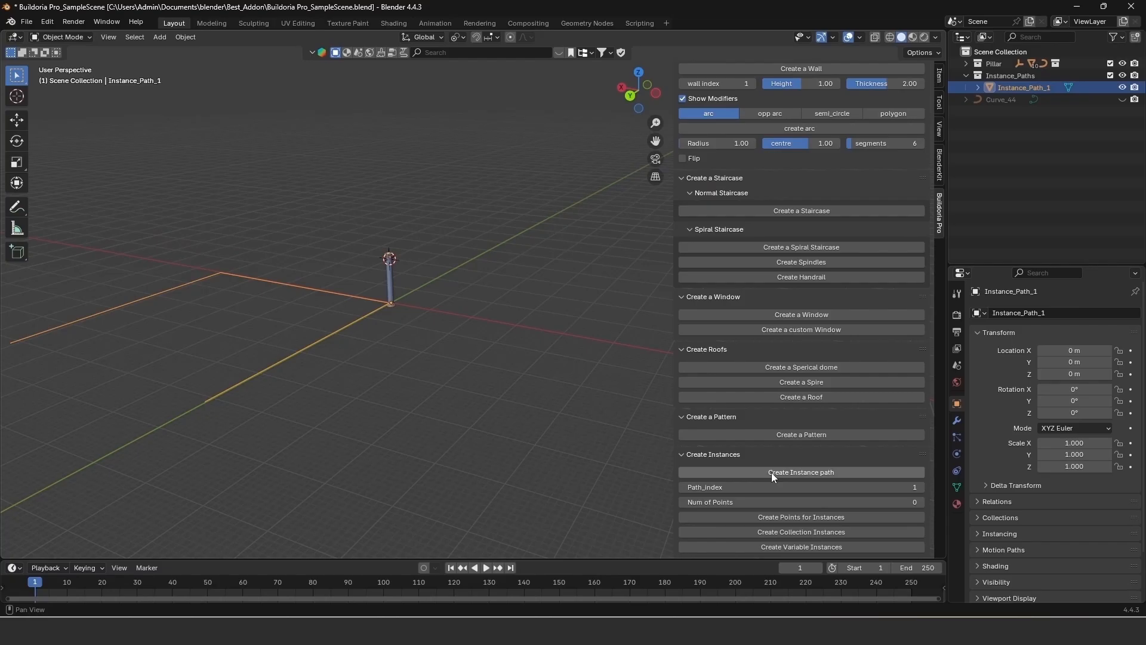
click(696, 485)
drag(695, 486, 906, 486)
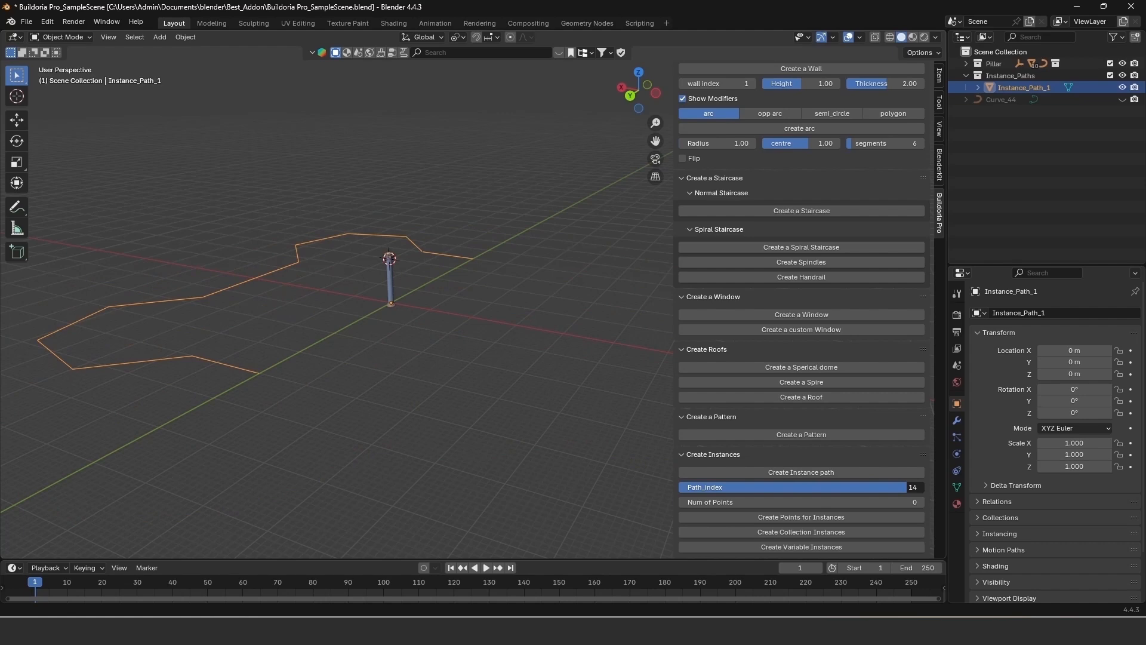
drag(906, 486, 687, 486)
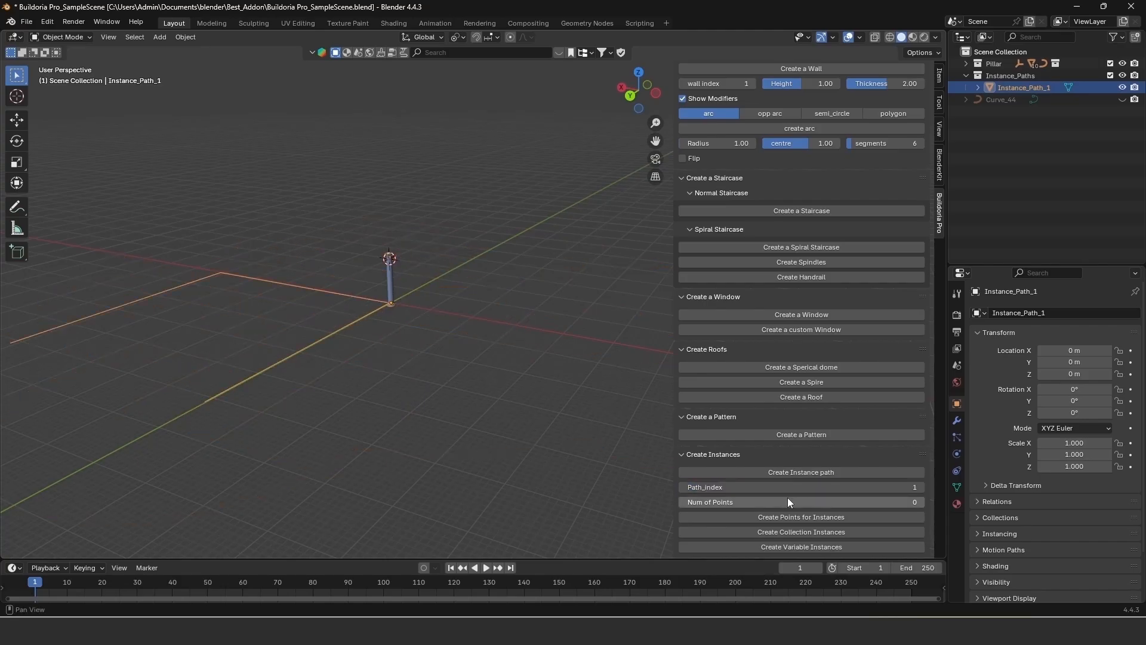
Set the number of points to 1 and create the points for instances from the path
click(789, 502)
text(1)
key(Return)
click(786, 517)
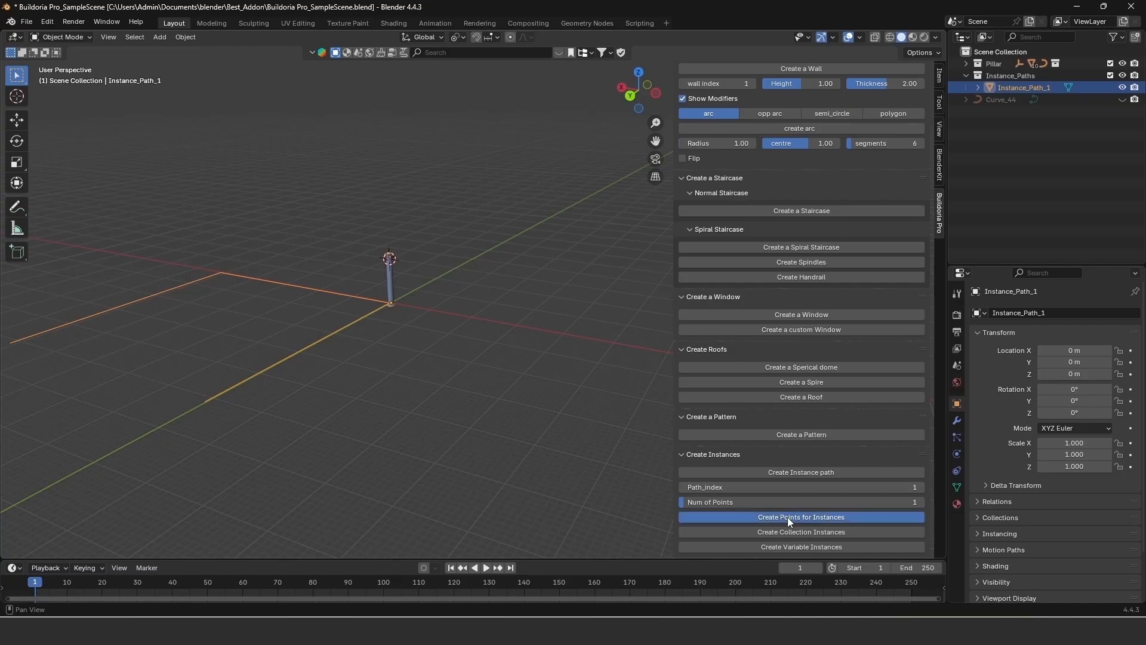
middle_drag(404, 382, 504, 389)
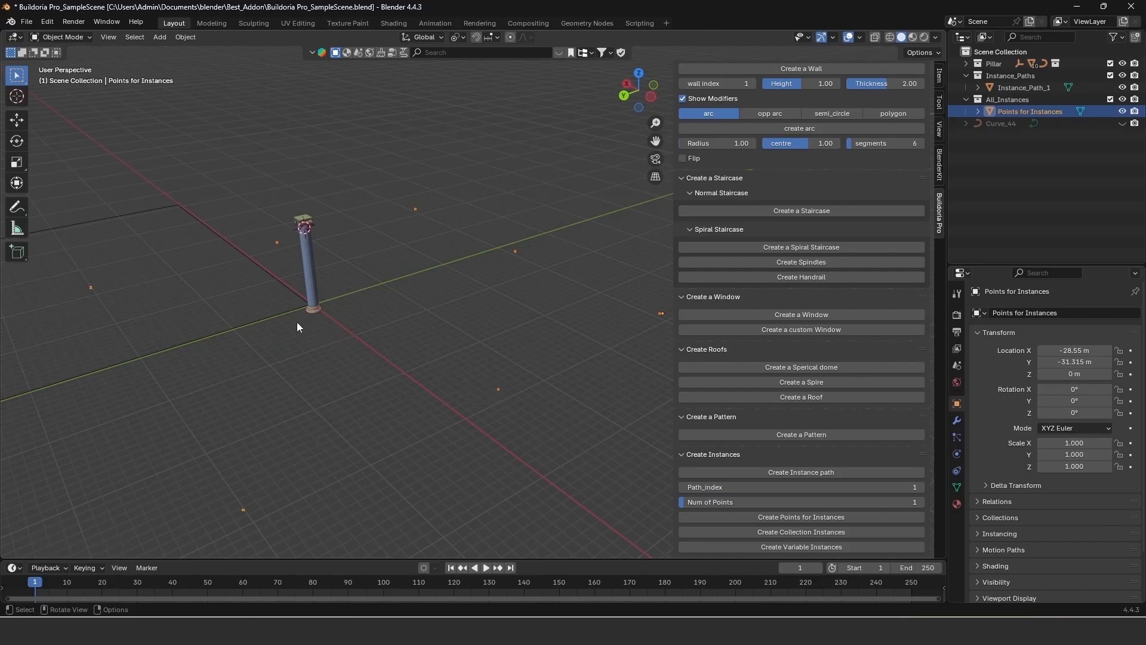
Add the pillar's base to the selection with the instance points and create collection instances of the pillar on them
click(314, 309)
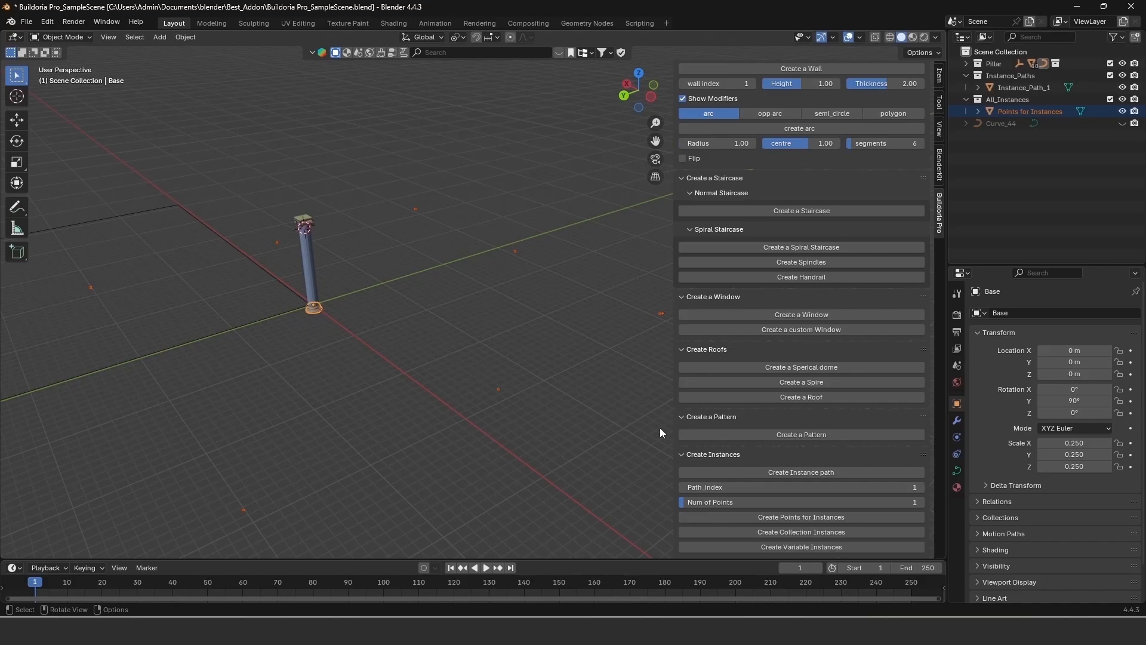
middle_drag(480, 349, 451, 332)
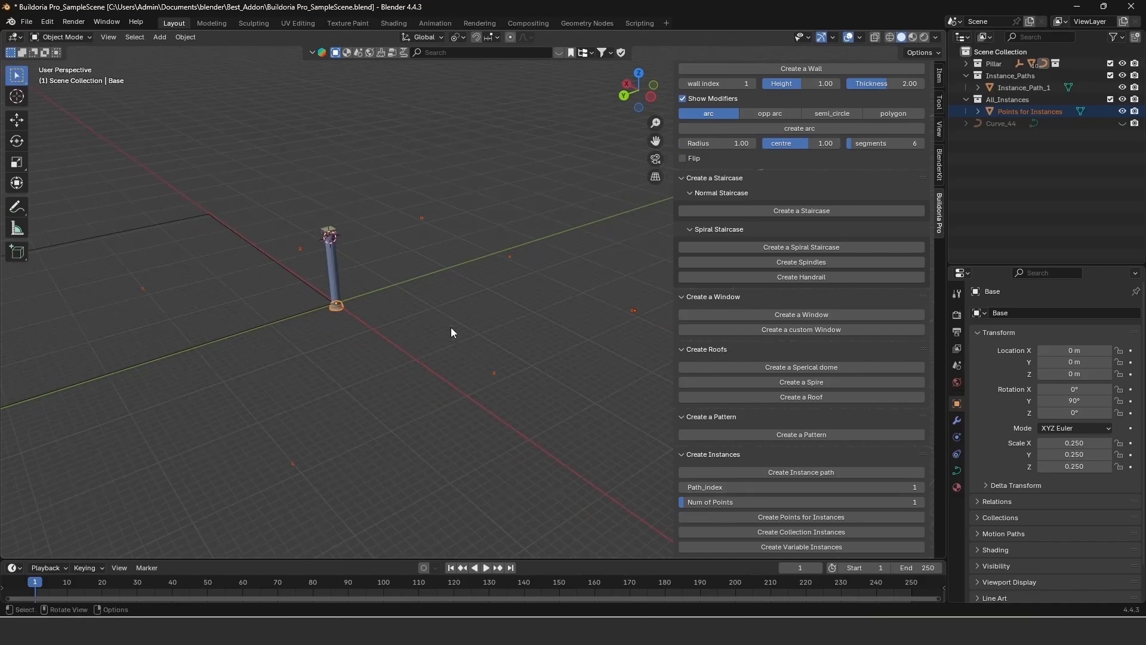
scroll(452, 331, up, 1)
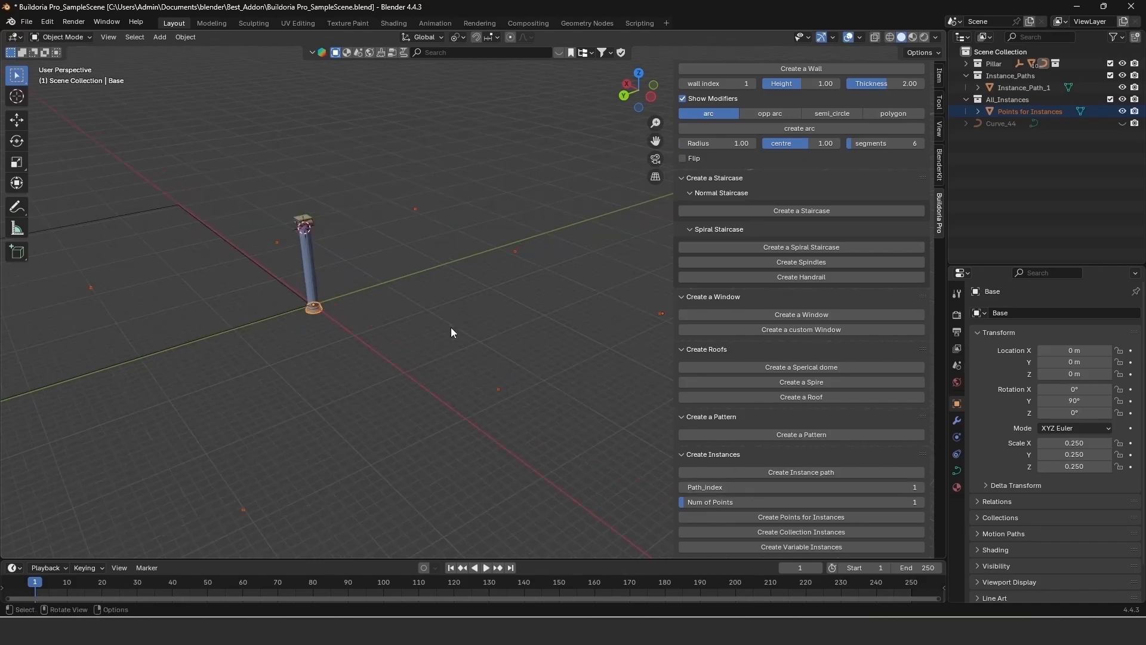
click(776, 532)
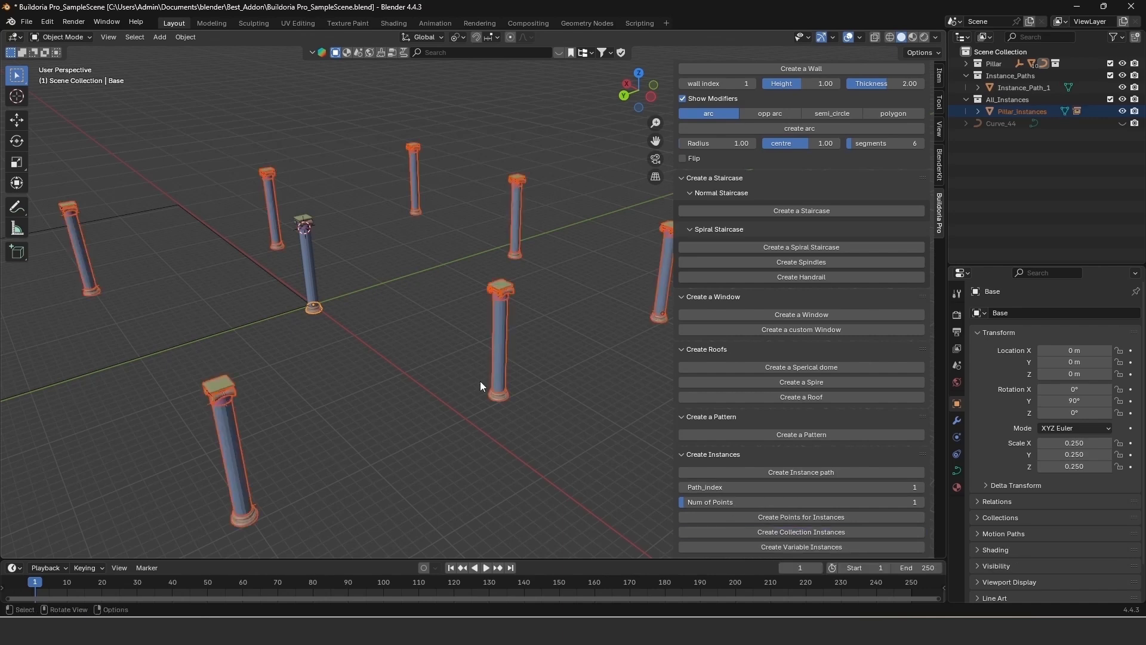
scroll(358, 346, down, 1)
scroll(358, 347, up, 1)
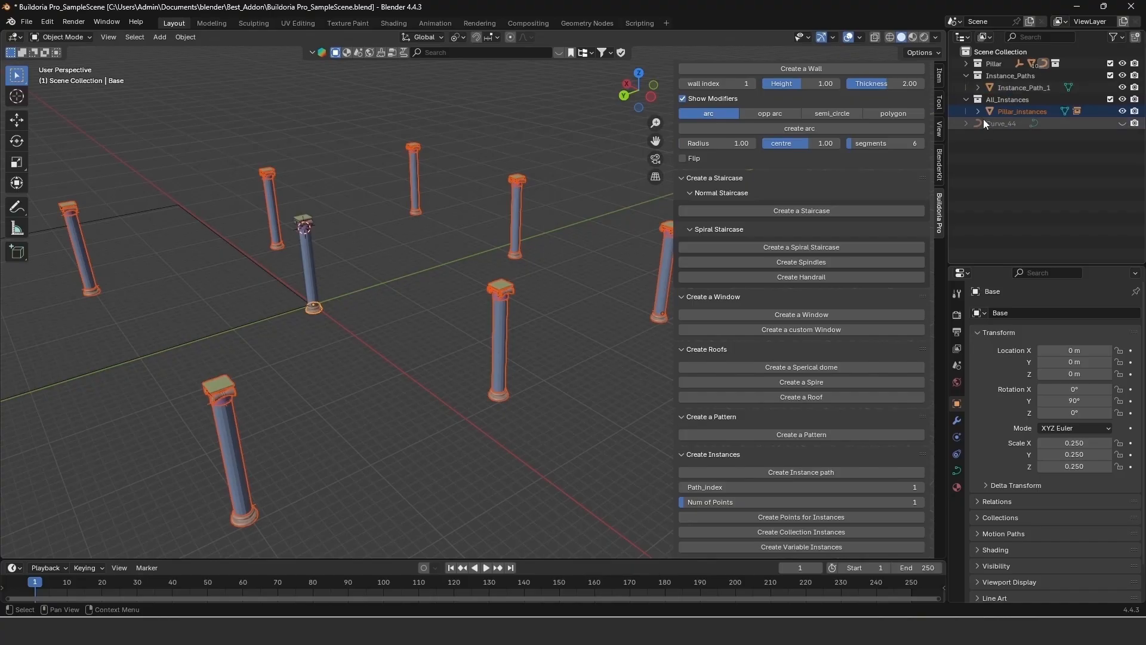
Create points for instances along the zigzag path around the pillar and delete the path
click(776, 517)
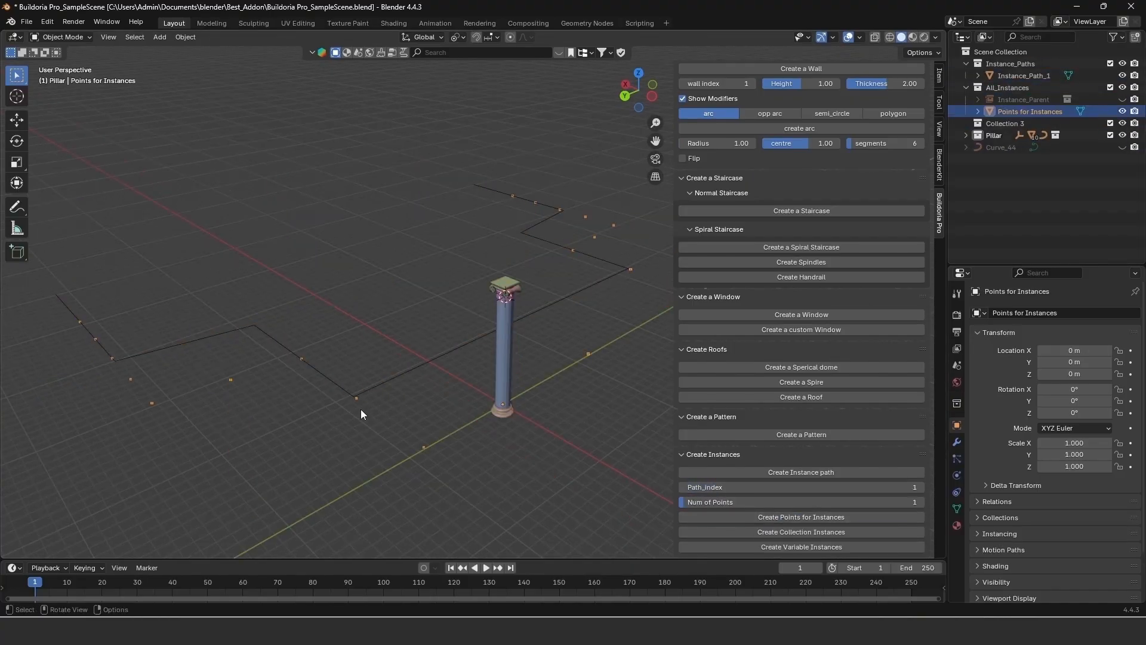
click(402, 376)
key(Delete)
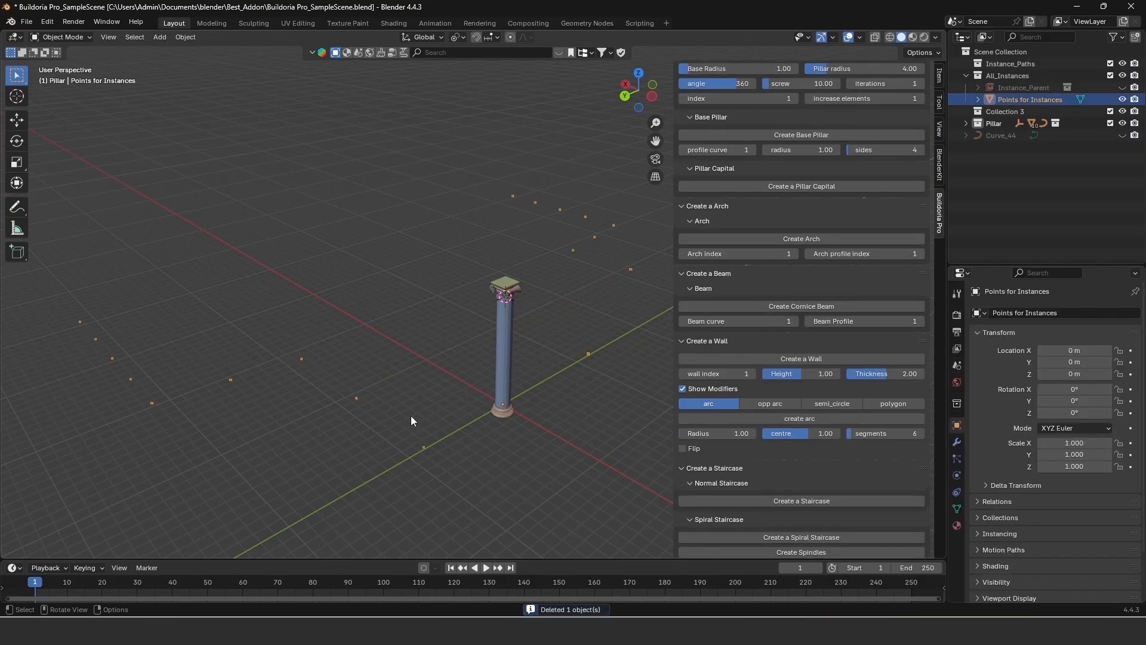
Move the instance points about 22.4 m along X and apply their location
key(ctrl+a)
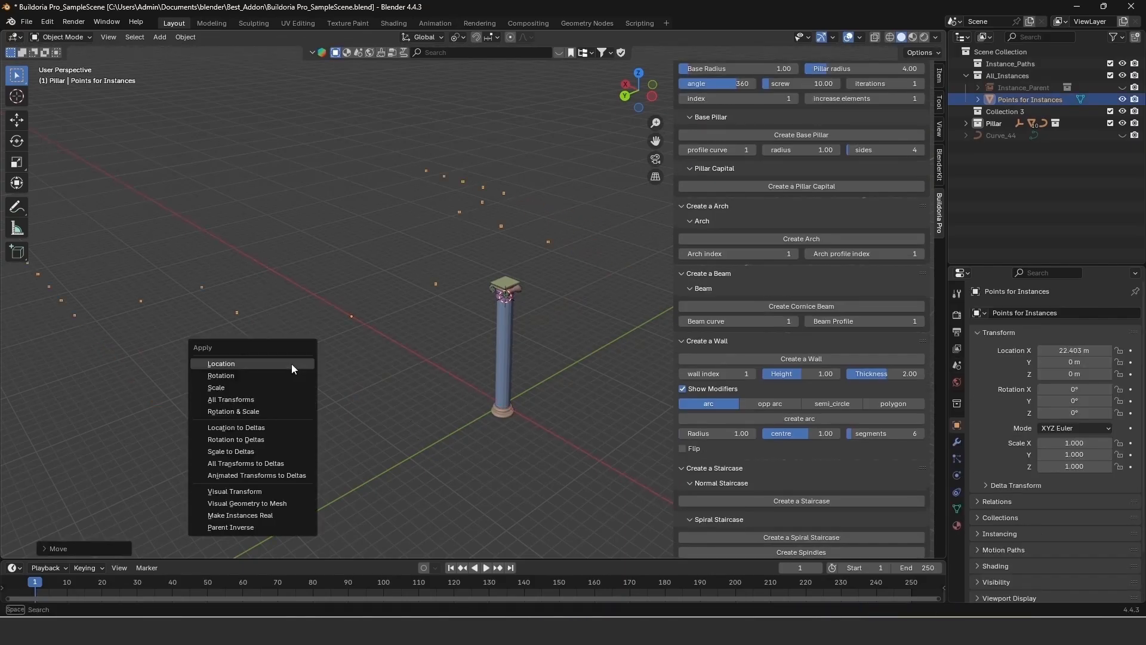
click(318, 366)
Add the pillar shaft to the selection with the instance points and create variable instances of the pillar on them
click(503, 358)
scroll(794, 478, down, 10)
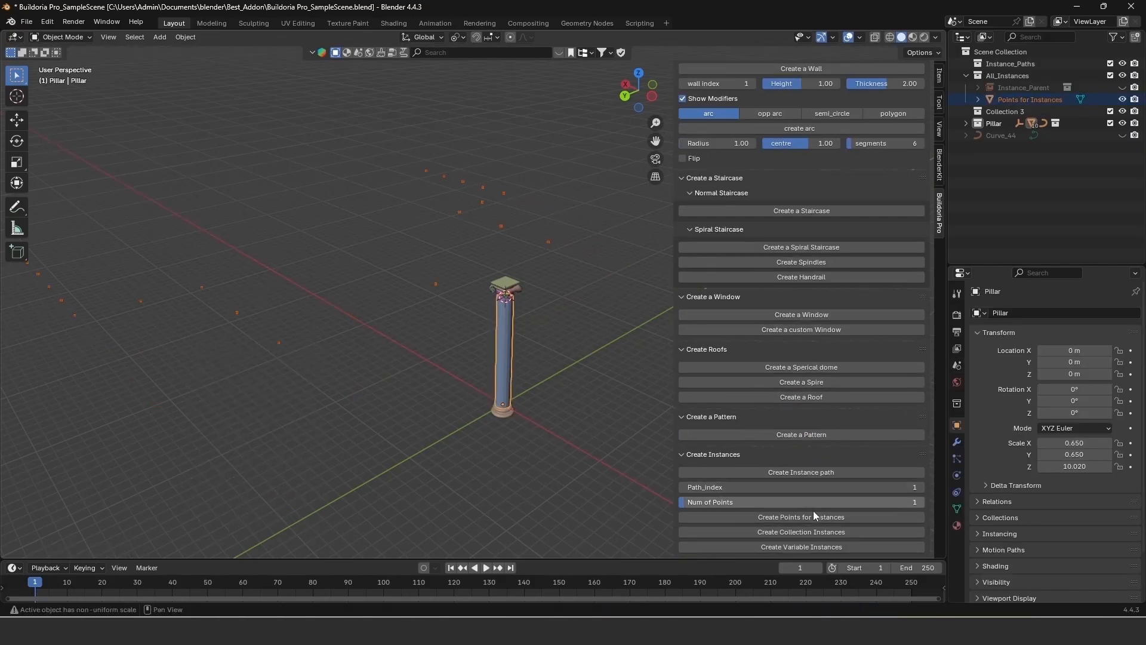
click(788, 547)
Scale up the nearest pillar instance and one at the far end of the row, the latter to about 1.7
click(273, 298)
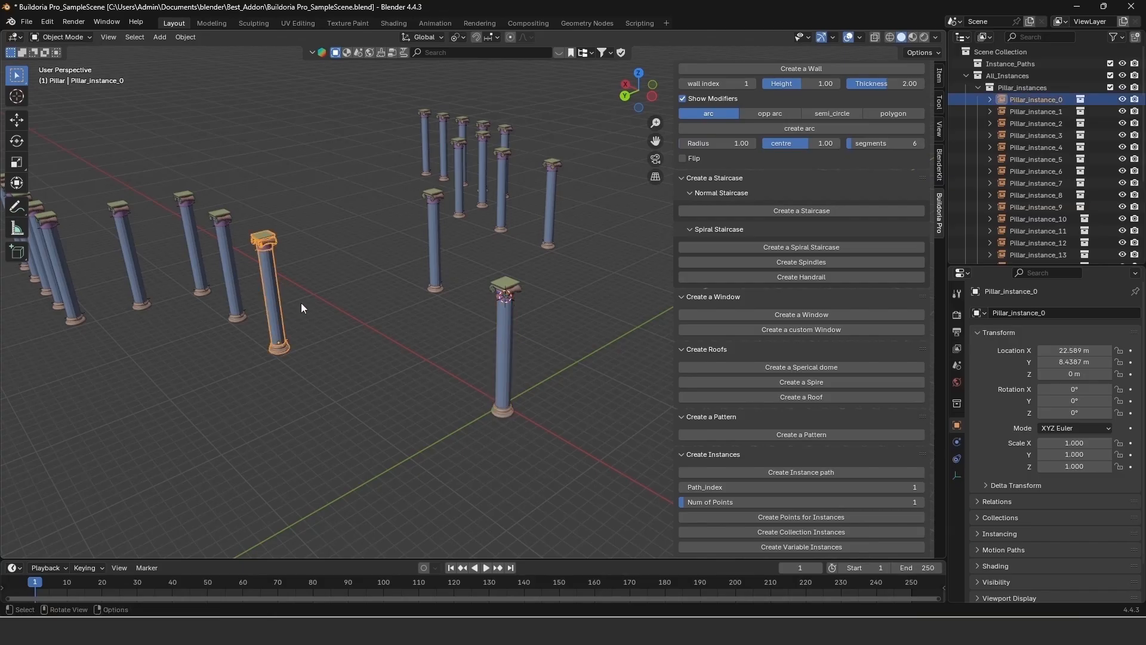
key(s)
click(353, 265)
click(441, 141)
key(s)
click(469, 102)
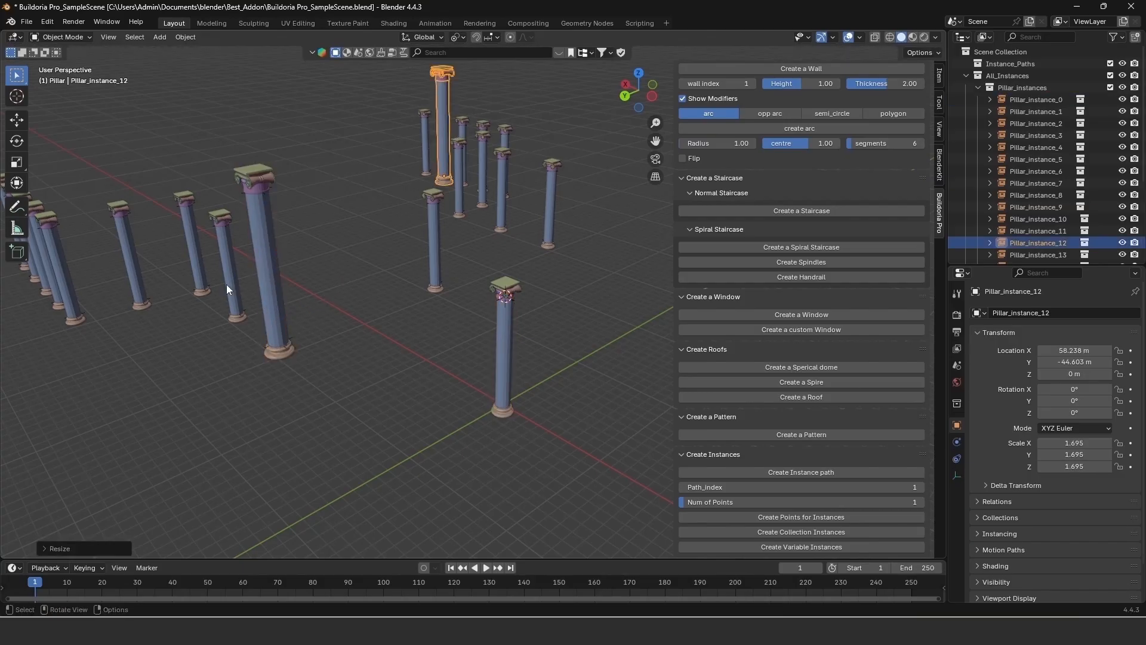
Scale up two more pillar instances on either side of the path, one of them to about 2.0
middle_drag(226, 284, 124, 291)
click(115, 227)
middle_drag(115, 227, 256, 297)
click(557, 174)
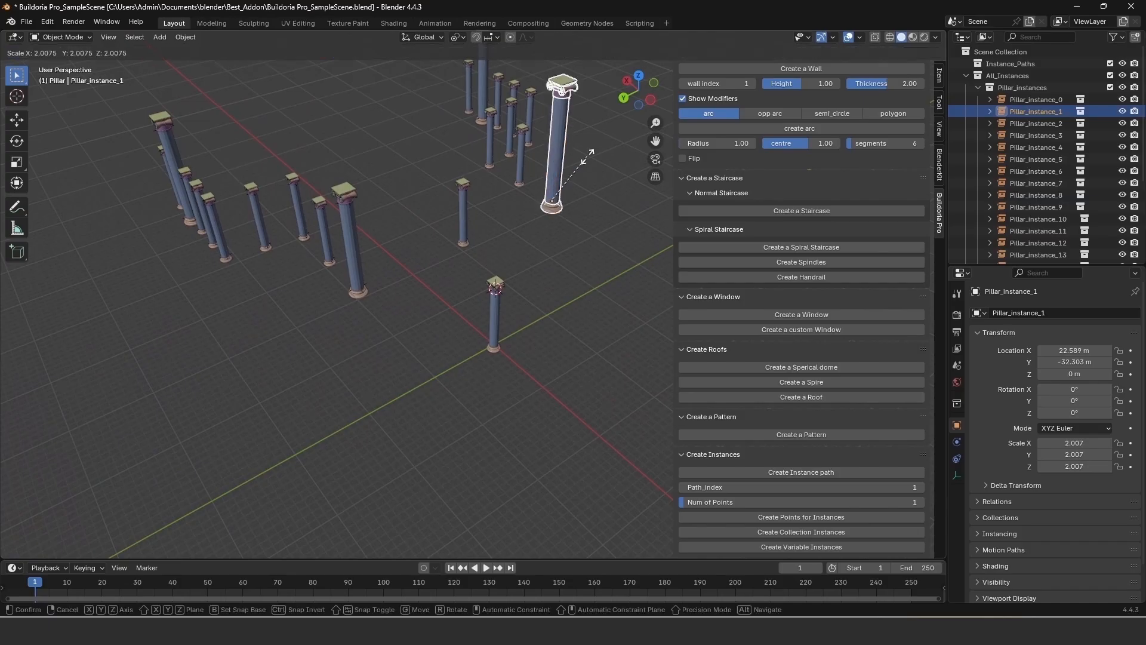
middle_drag(565, 175, 411, 283)
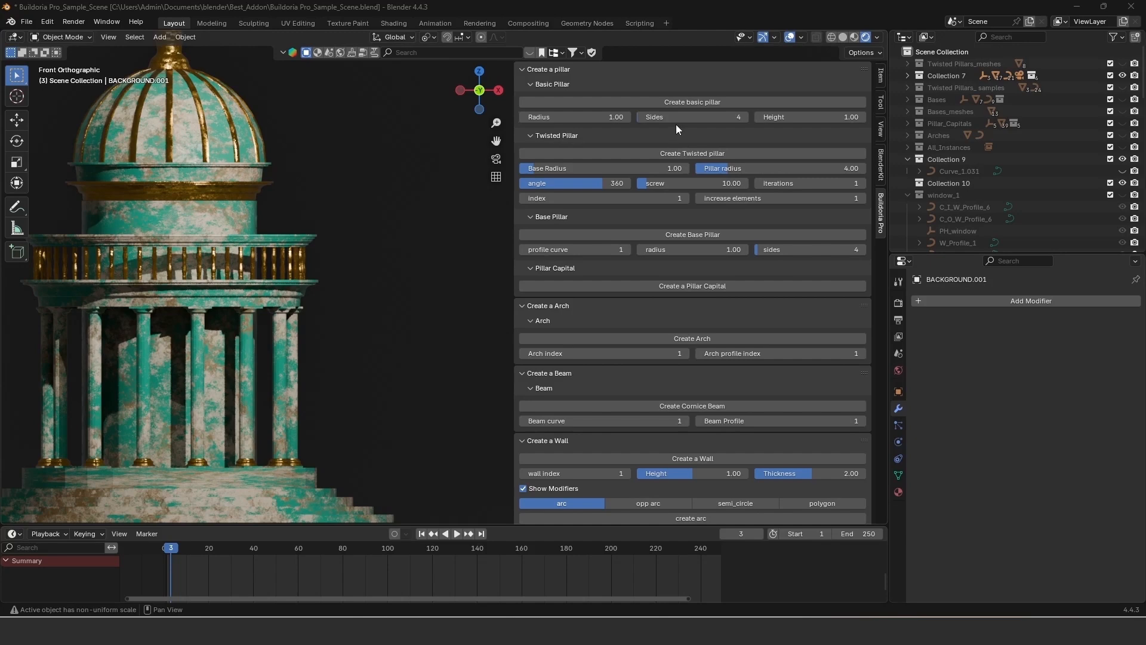
Examine the add-on's creation tools, from pillars, arches, beams and walls to staircases, windows, roofs and patterns
scroll(677, 139, down, 1)
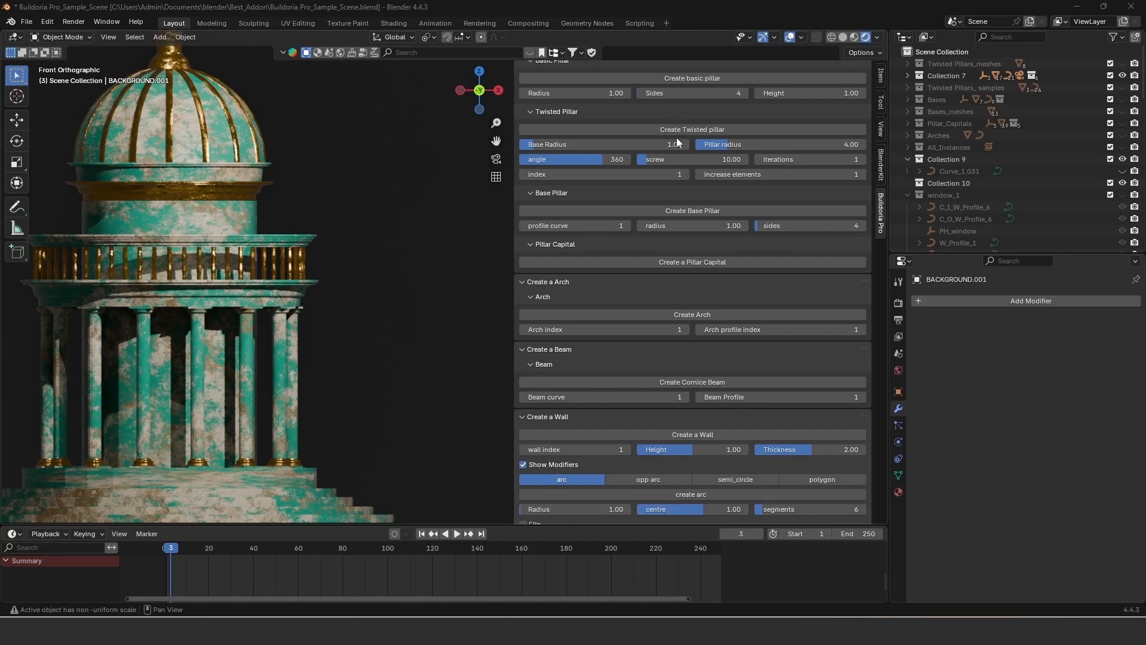
scroll(677, 140, down, 1)
scroll(675, 138, down, 2)
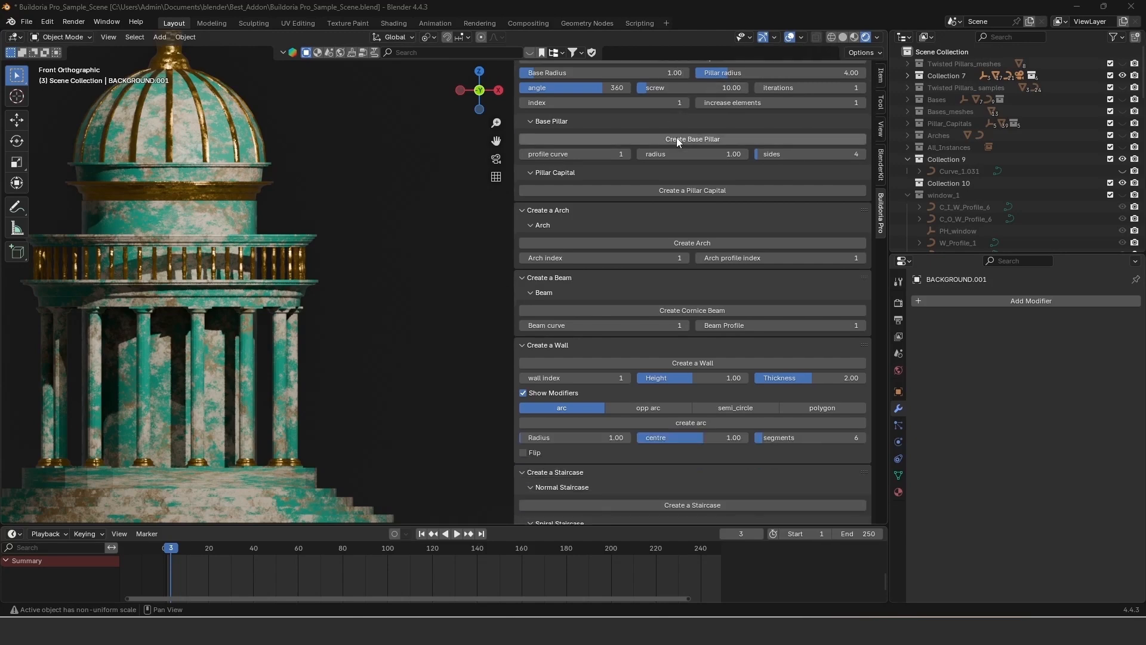
scroll(676, 137, down, 3)
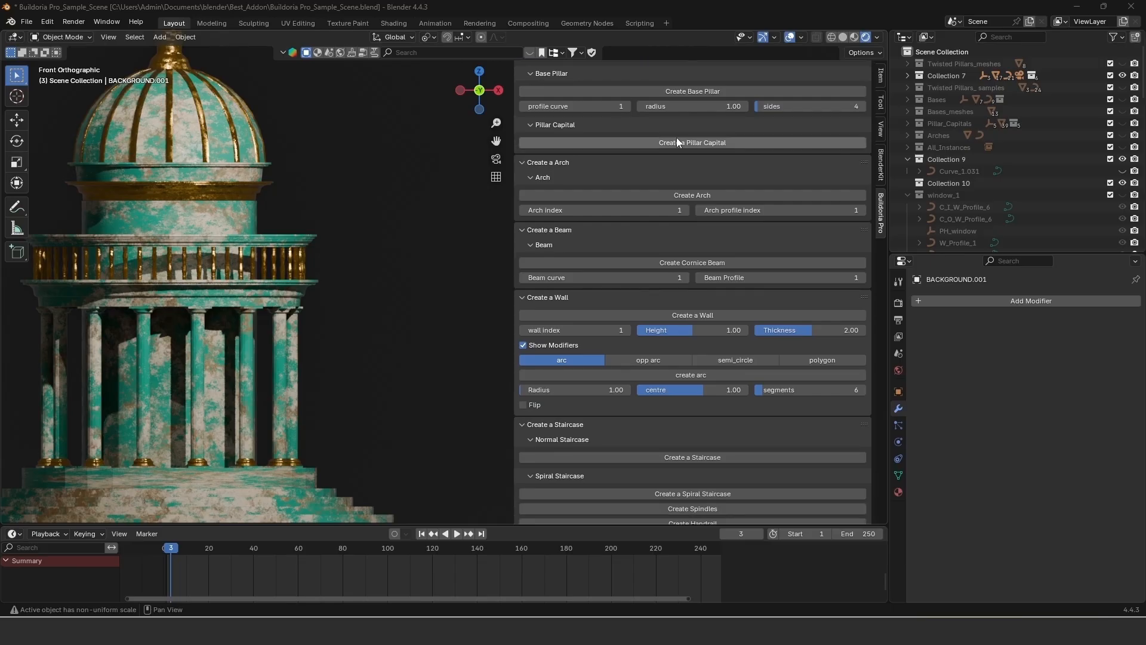
scroll(676, 138, down, 3)
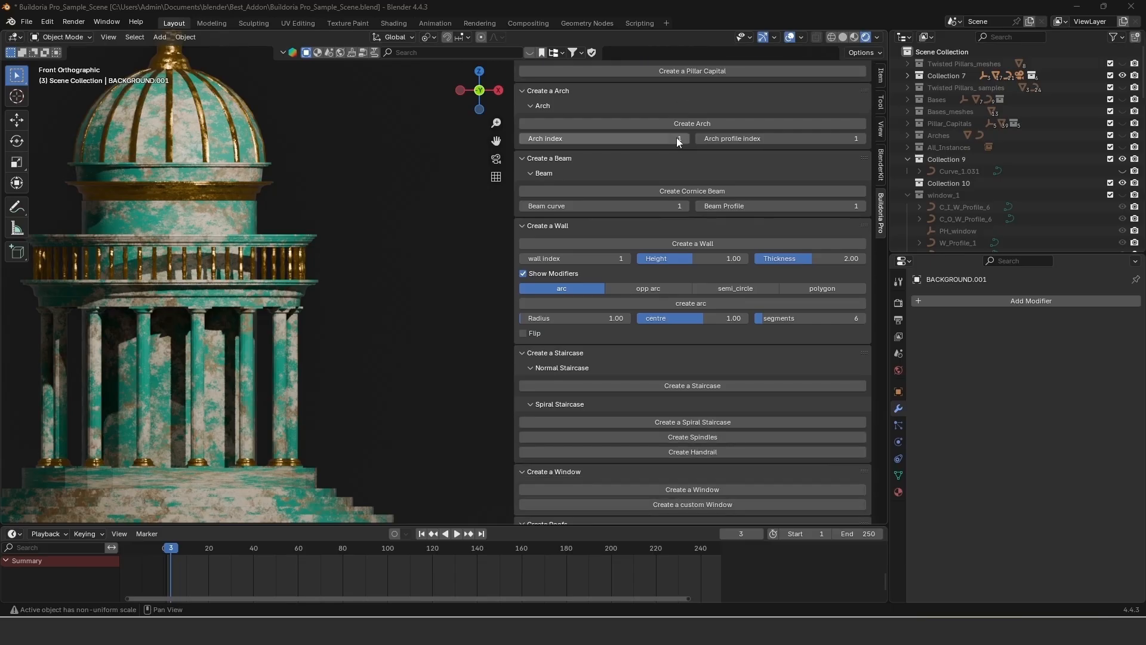
scroll(675, 137, down, 2)
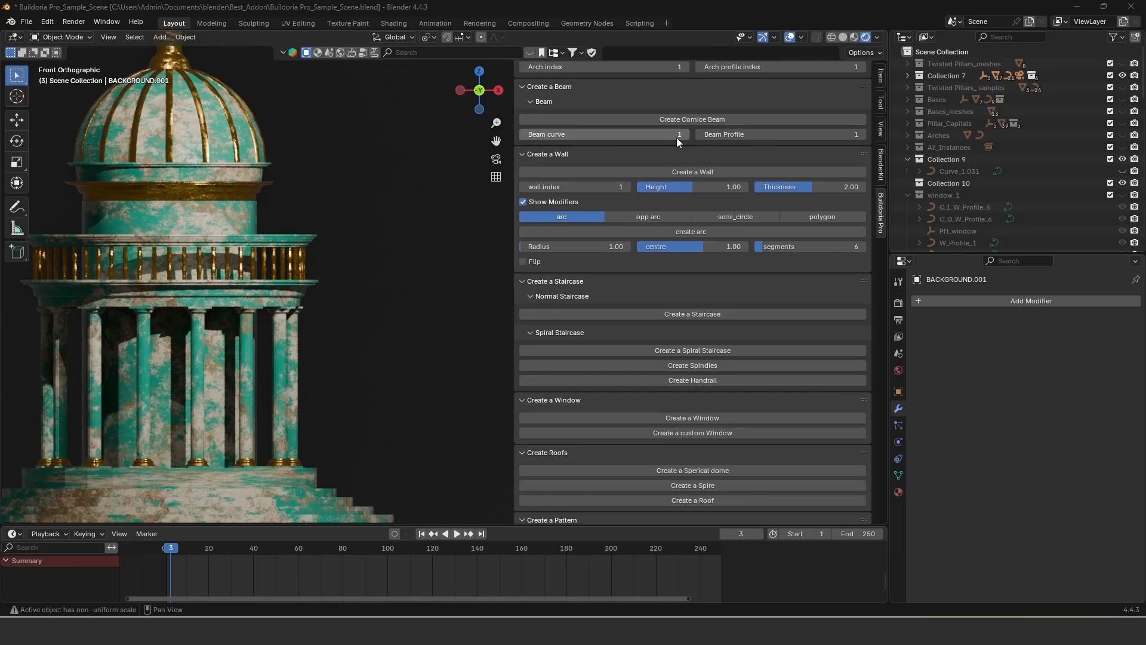
scroll(675, 138, down, 3)
scroll(676, 142, down, 3)
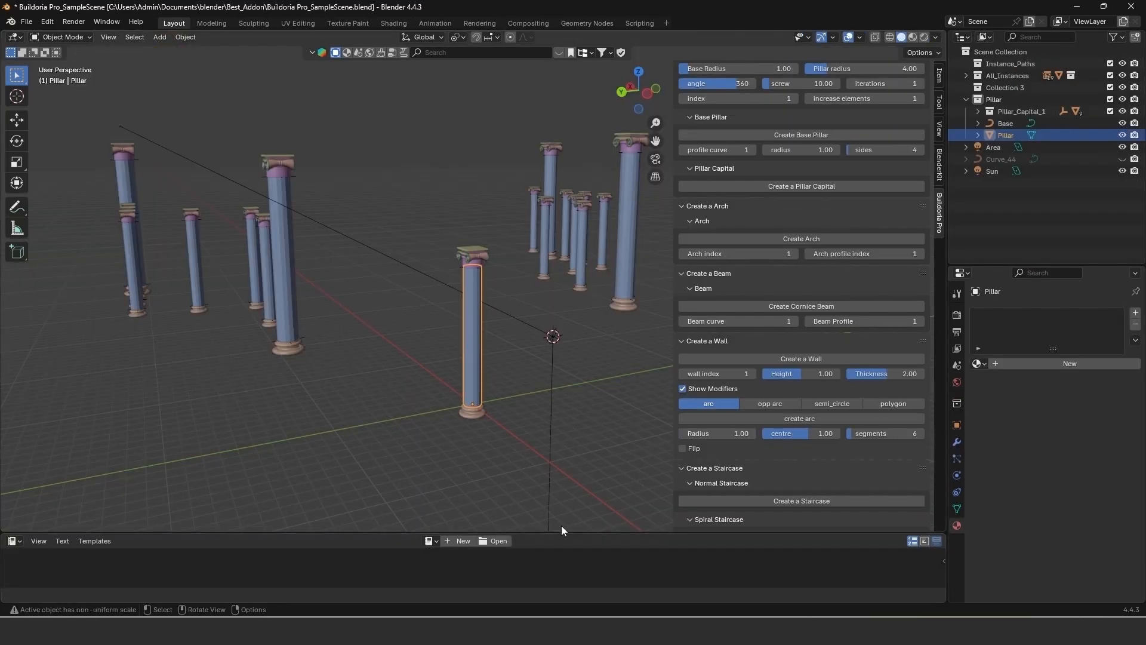
Enlarge the lower editor area, switch it to the Asset Browser and show the Buildoria Pro materials
drag(561, 525, 561, 371)
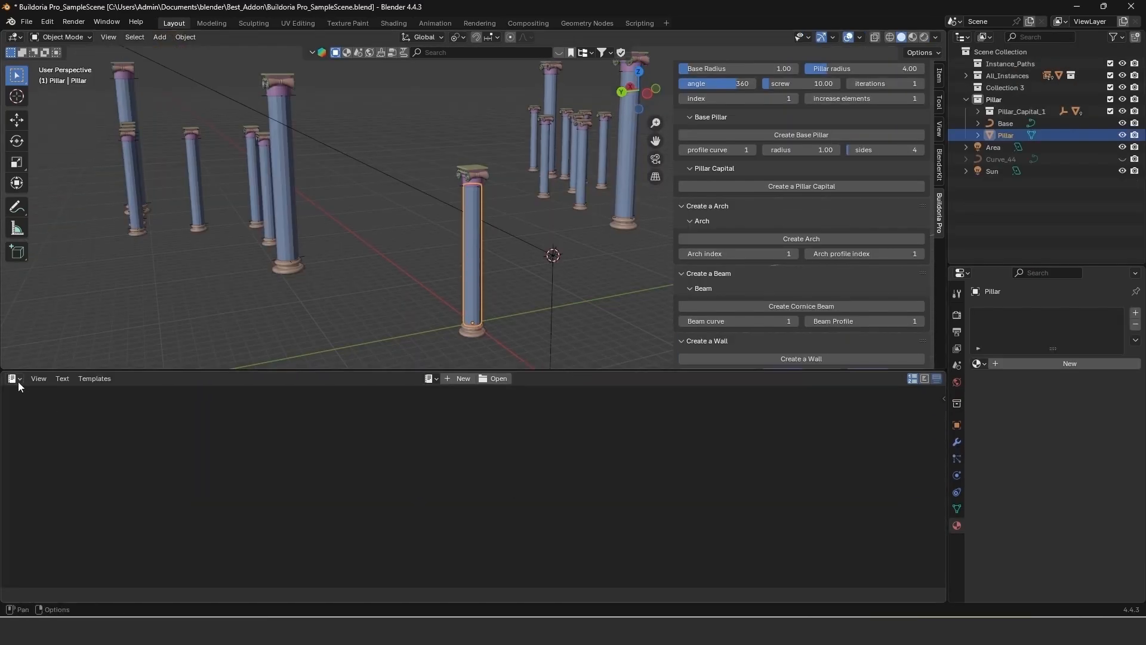
click(13, 378)
click(42, 444)
click(41, 444)
click(50, 456)
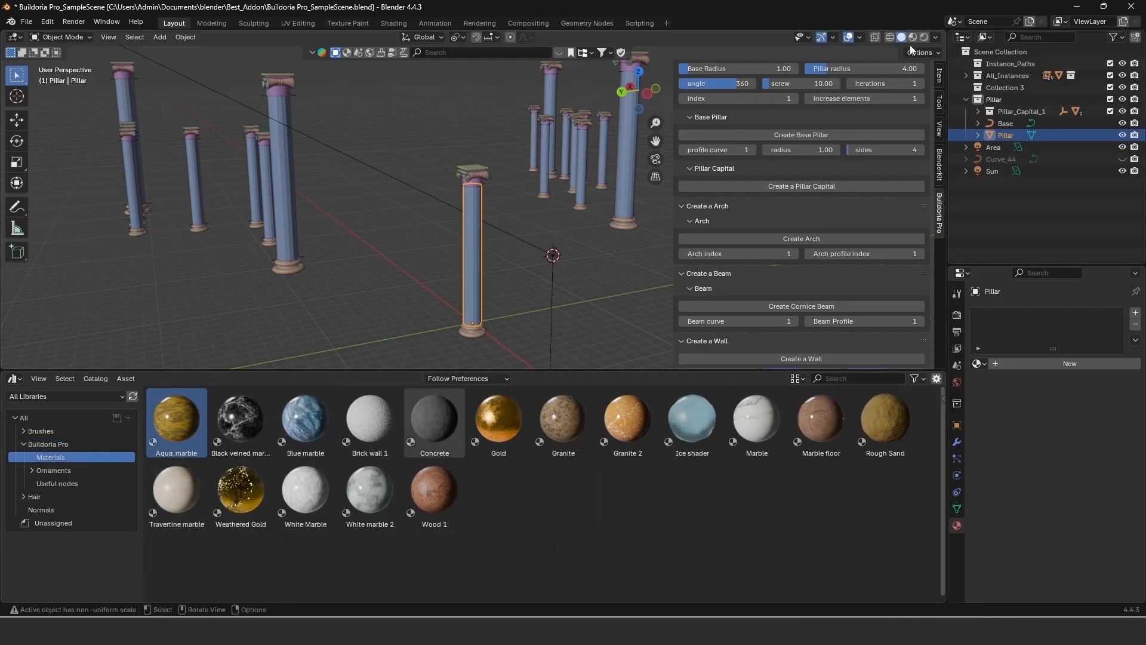
Apply the Aqua_marble material to the pillar shaft and preview the materials in the viewport
drag(176, 421, 471, 258)
scroll(471, 257, up, 4)
drag(524, 370, 524, 480)
scroll(514, 256, up, 3)
scroll(477, 254, down, 3)
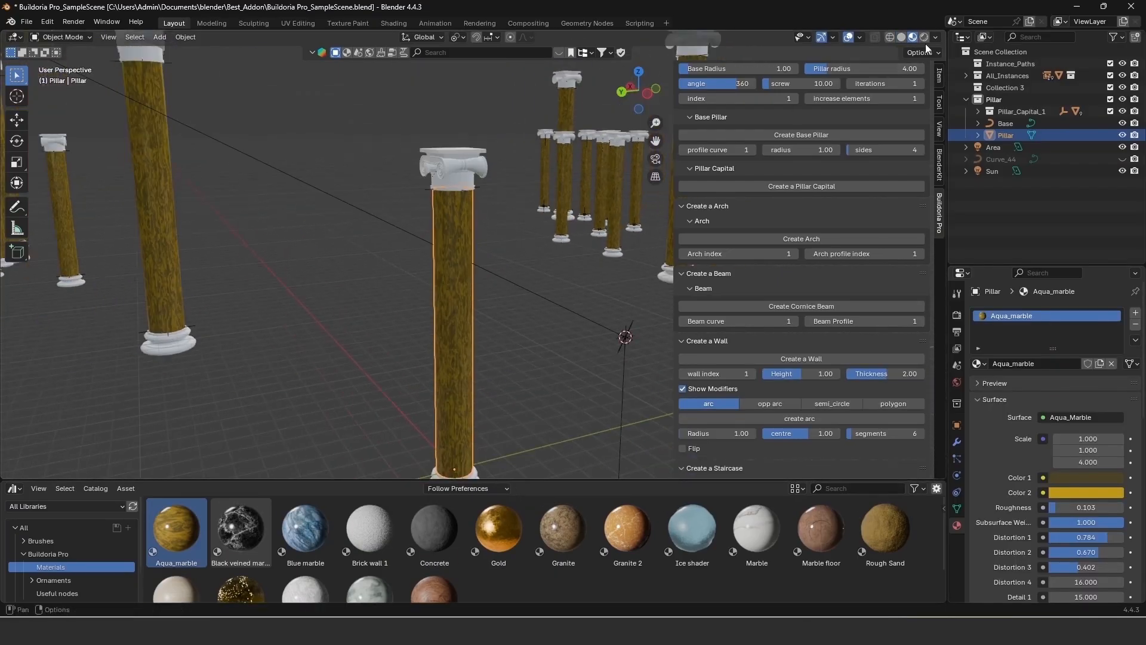
Show the pillar shaft up close in rendered shading from the side and set the marble's Distortion 1 to 0.689
click(924, 37)
scroll(432, 375, up, 7)
drag(650, 96, 640, 97)
scroll(459, 375, up, 3)
scroll(1070, 486, down, 3)
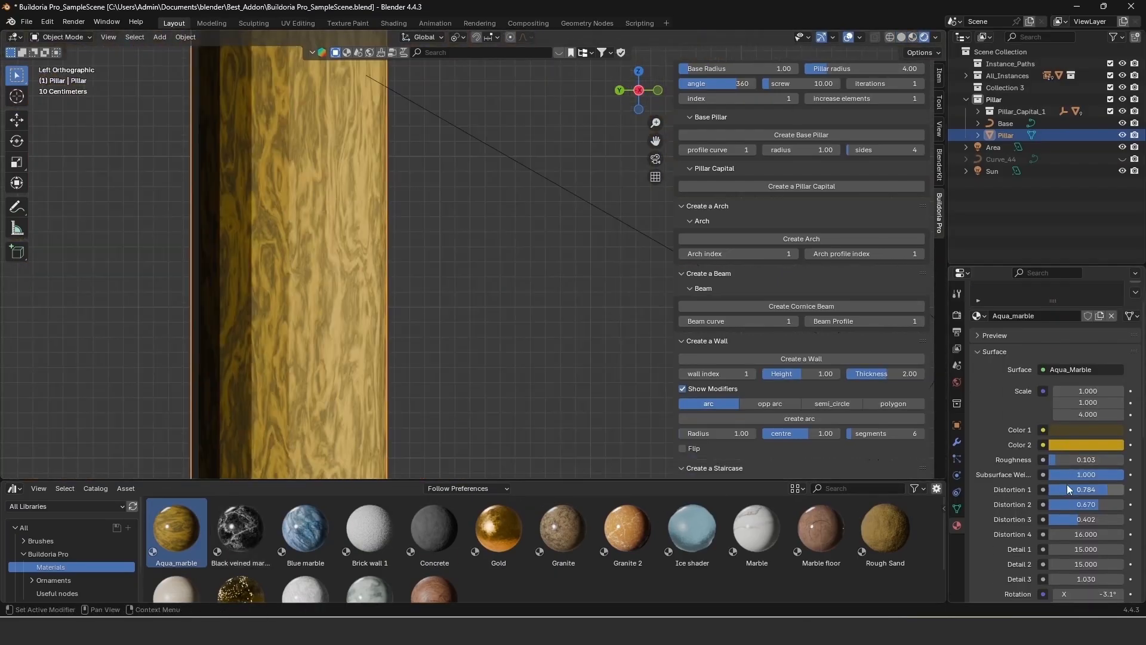
drag(1092, 467, 1085, 467)
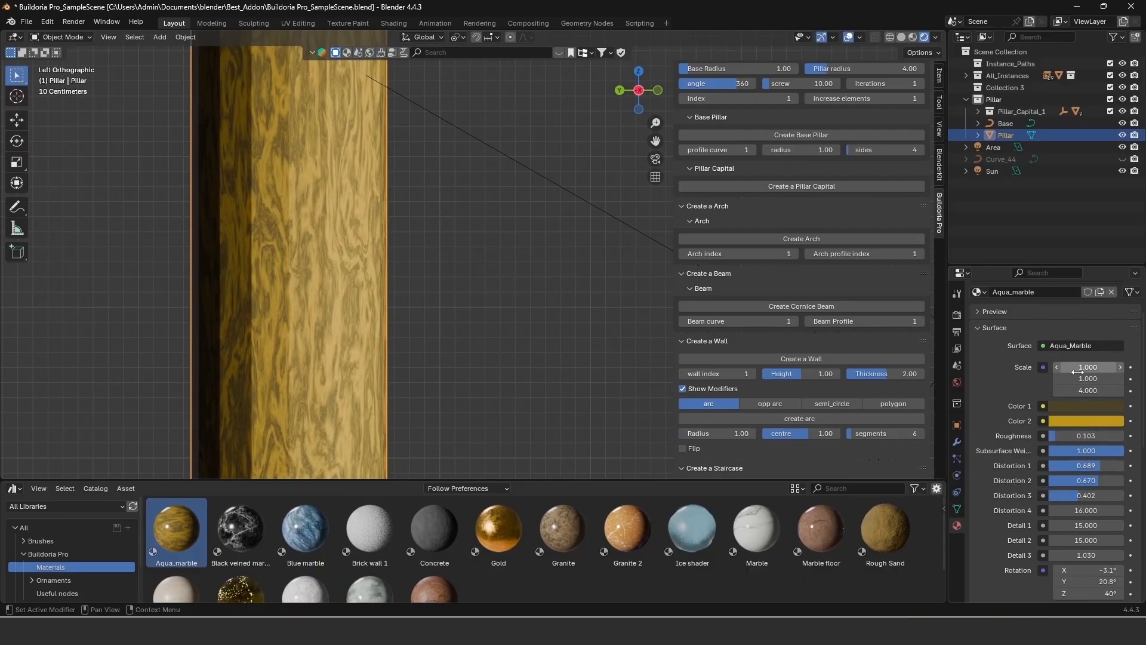
Change the Aqua_marble material's Color 2 to a light greyish white
click(1080, 420)
drag(1065, 319, 1051, 278)
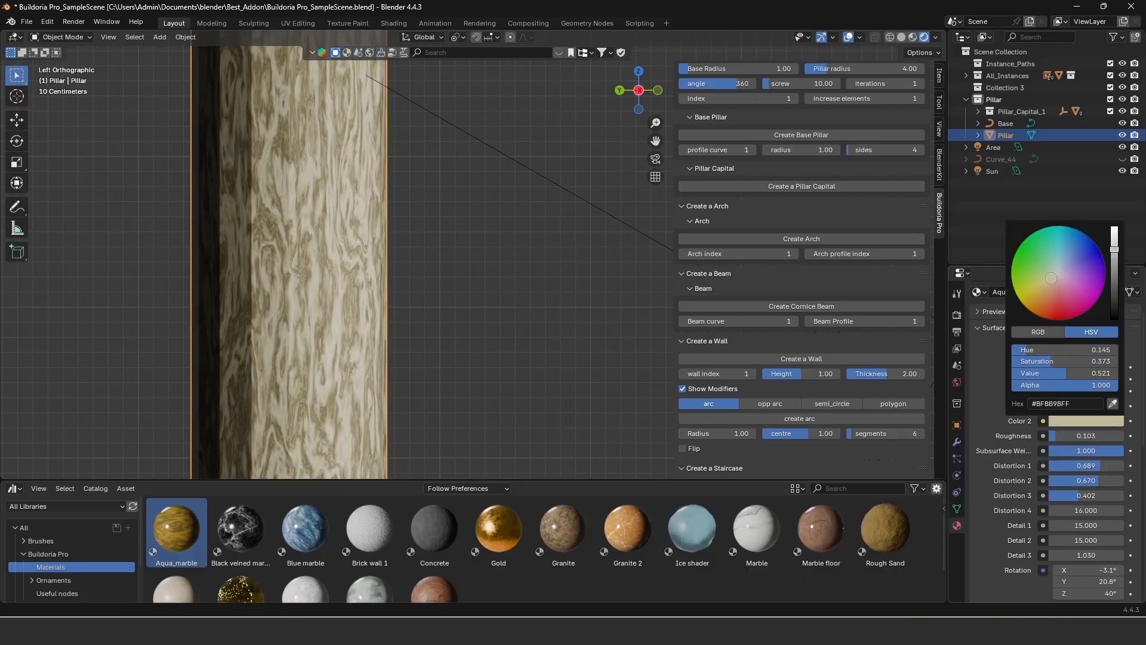
click(1058, 273)
Set the marble's Distortion 1 to 0.359, Subsurface Weight to 0.685 and Distortion 3 to 1.000
scroll(345, 324, up, 2)
shift+middle_drag(344, 325, 475, 327)
scroll(475, 327, up, 2)
mouse_move(1087, 466)
mouse_down()
mouse_move(1063, 465)
mouse_move(1076, 450)
mouse_up()
drag(1078, 496, 1084, 495)
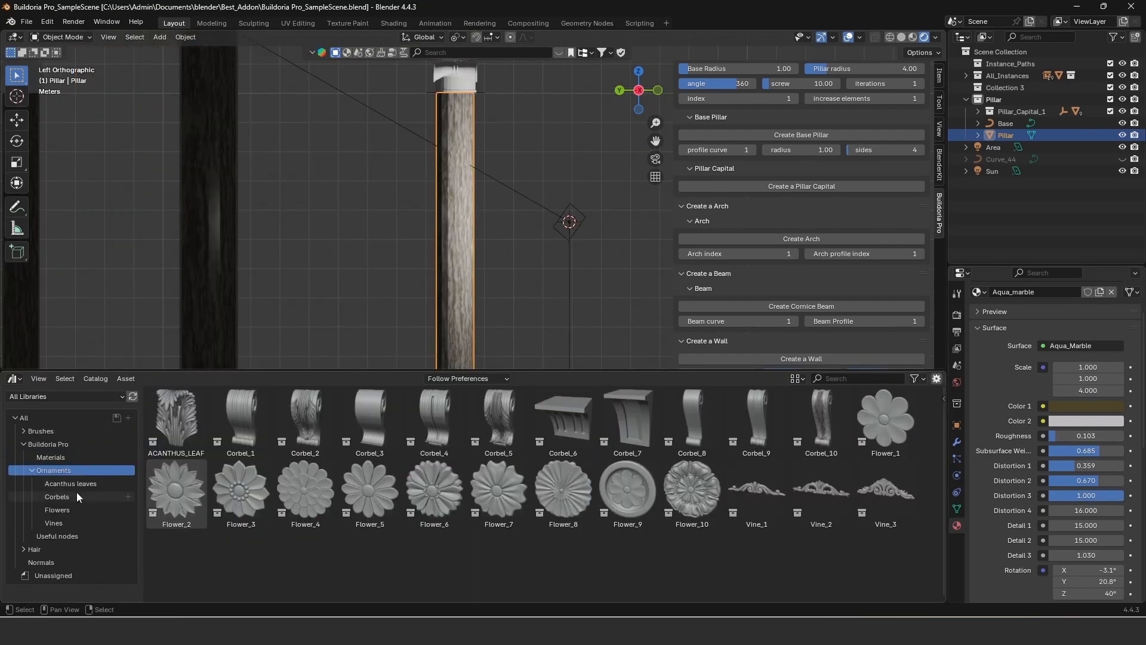
Add the Flower_1 ornament from the asset library to the scene and make its instance real
click(73, 496)
click(70, 510)
click(67, 524)
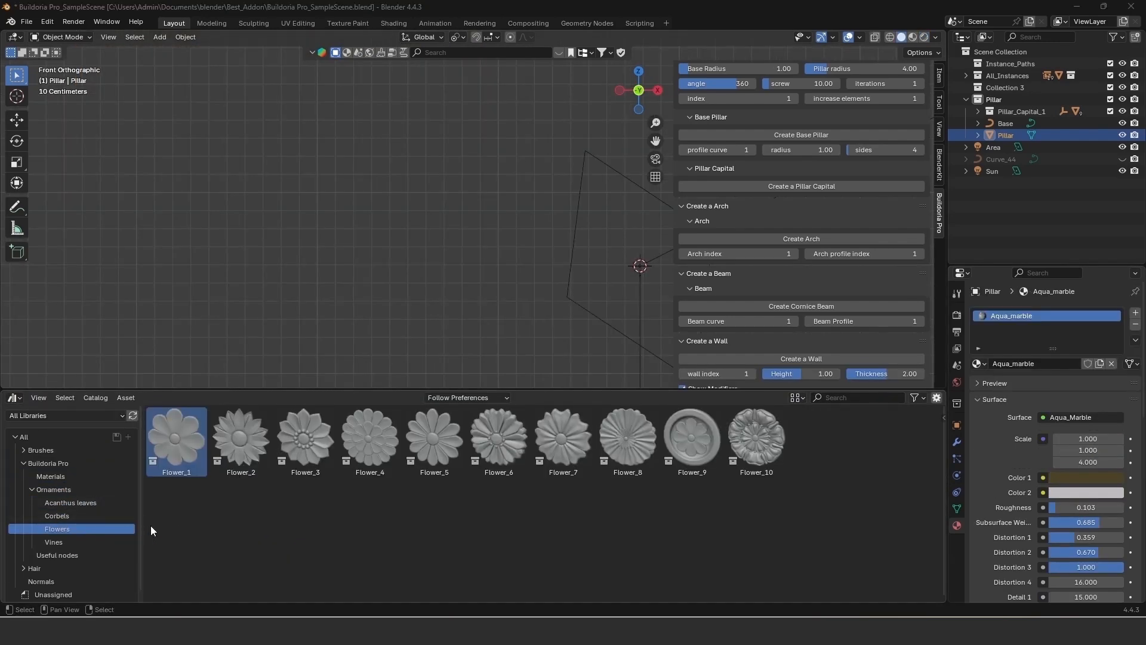
drag(176, 443, 368, 234)
scroll(417, 256, down, 2)
click(185, 37)
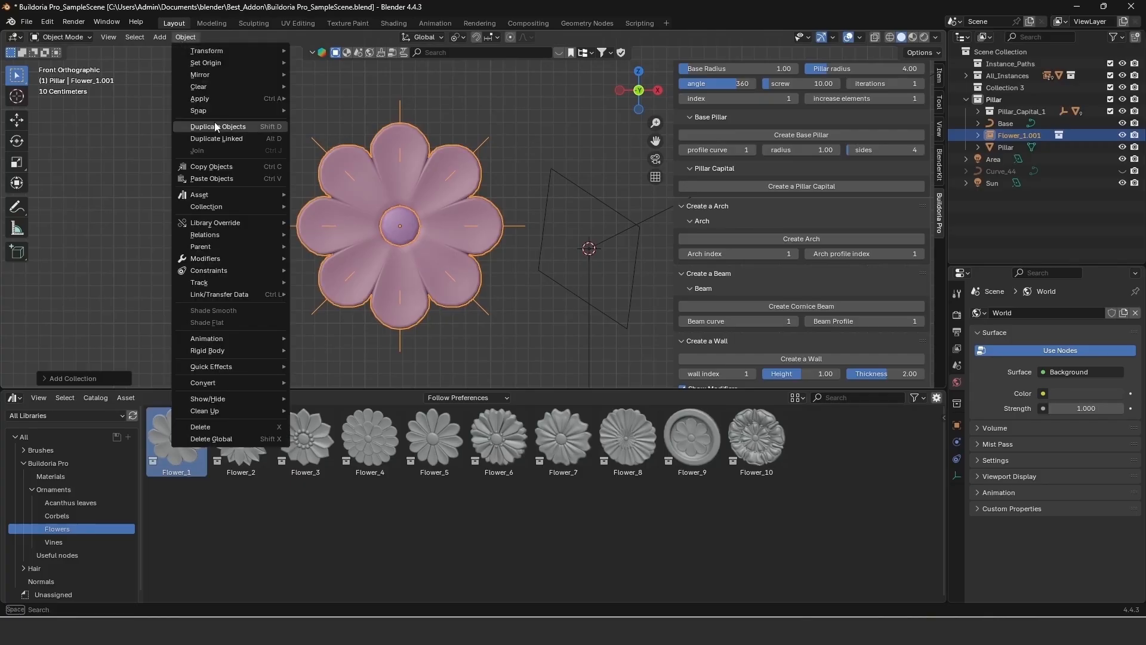
mouse_move(197, 103)
click(346, 243)
Move the flower's petal mesh upward in Edit Mode to reshape the ornament
scroll(414, 204, down, 2)
click(425, 166)
key(Tab)
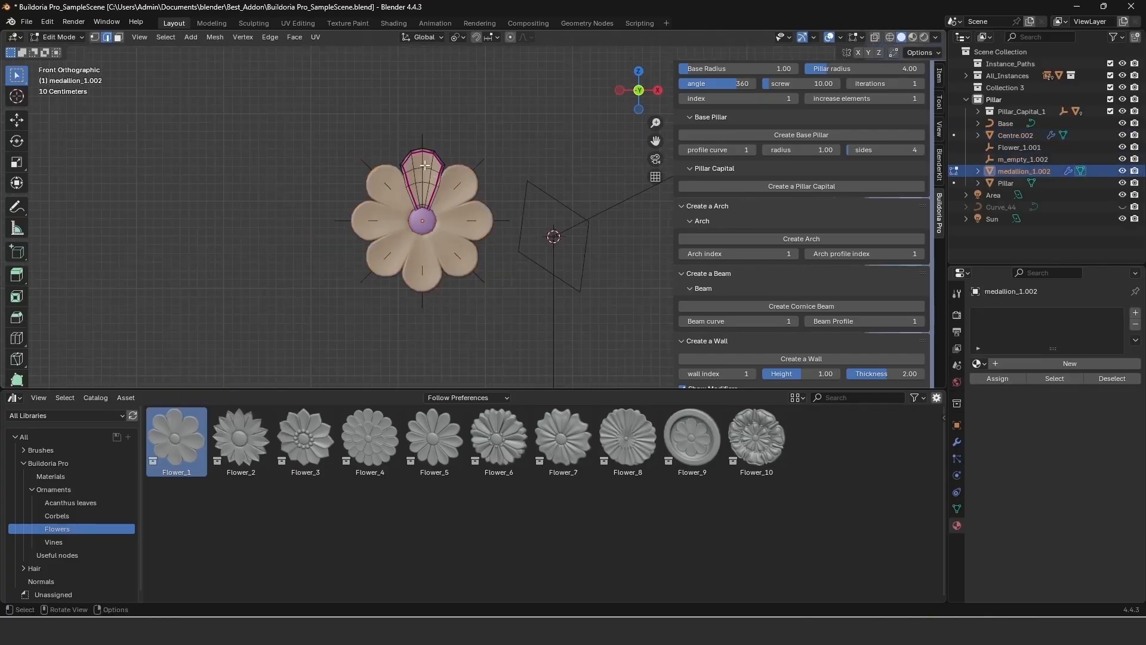
drag(425, 164, 424, 105)
Add the ACANTHUS_LEAF ornament to an empty area of the scene and view it up close at an angle
click(70, 502)
scroll(286, 284, down, 16)
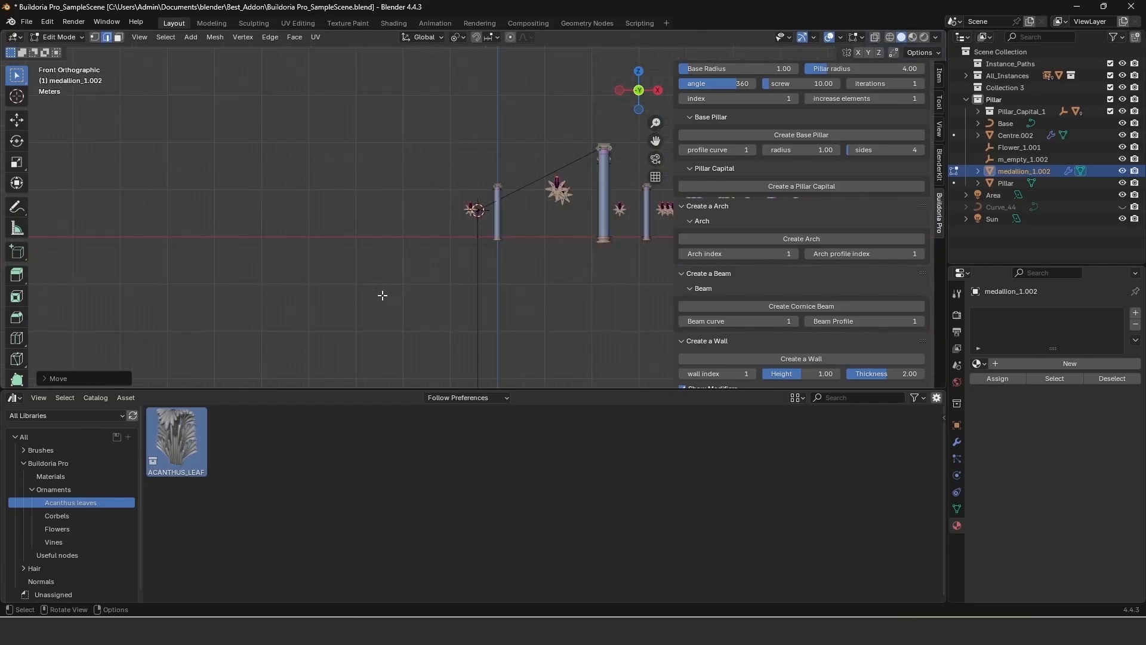
scroll(394, 277, up, 9)
mouse_move(346, 267)
shift+middle_down()
mouse_move(461, 274)
mouse_move(337, 277)
shift+middle_up()
scroll(337, 277, up, 2)
drag(177, 442, 374, 284)
scroll(388, 262, up, 5)
middle_drag(424, 278, 361, 274)
Make the acanthus leaf instance real and move its control empty along Z to bend the leaf
click(185, 37)
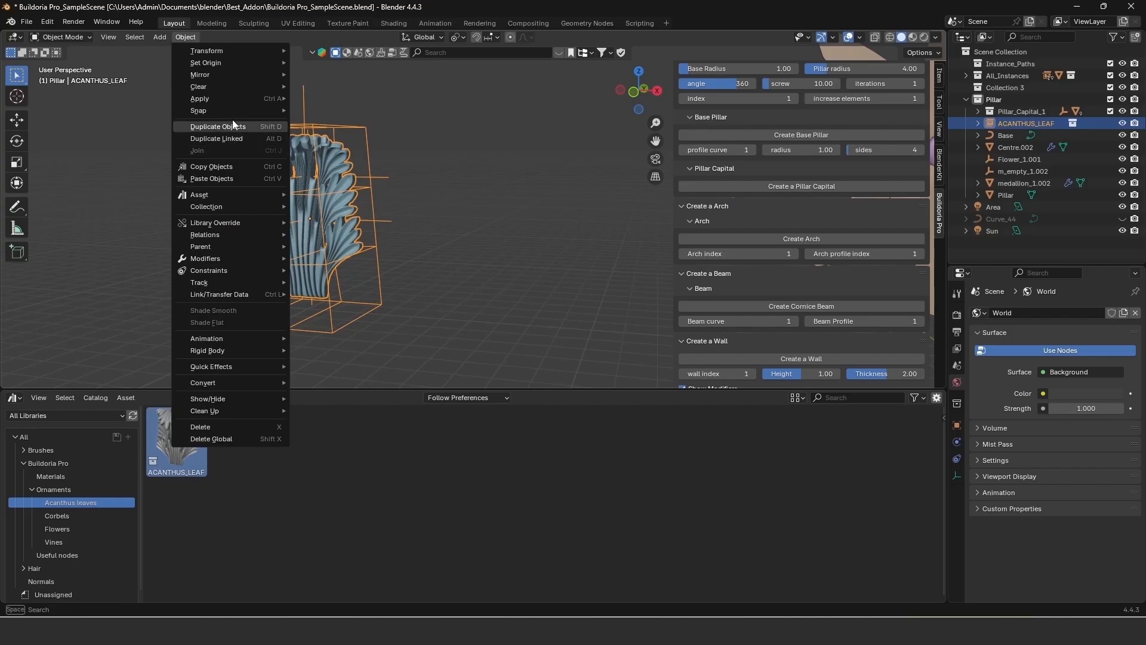
mouse_move(233, 99)
click(322, 252)
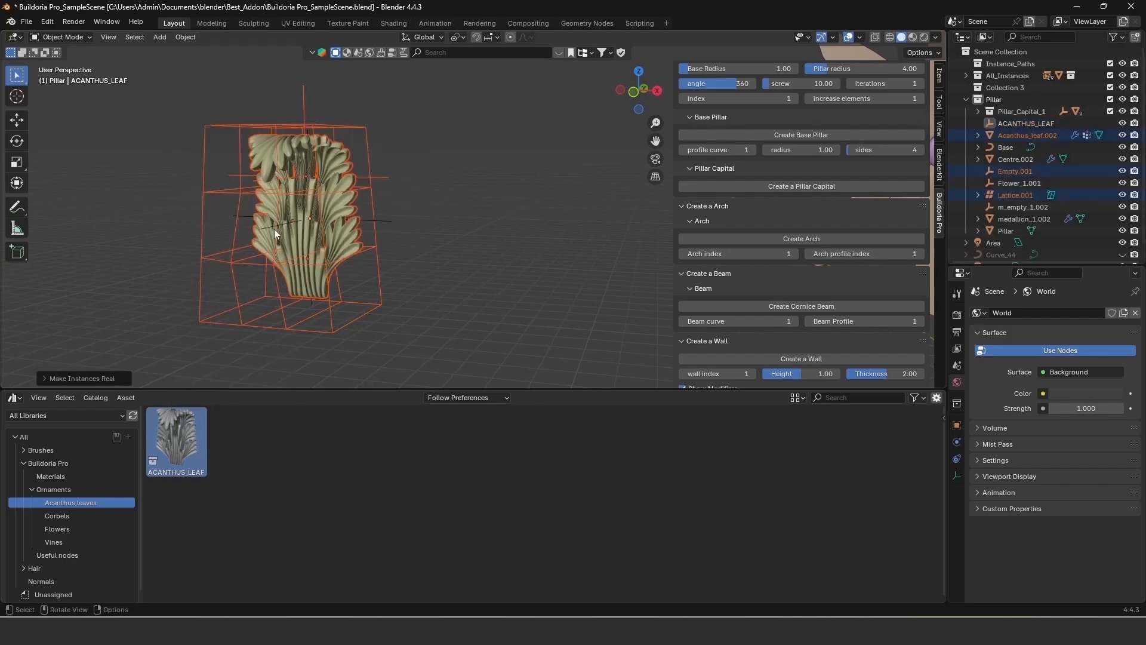
key(g)
key(z)
click(298, 152)
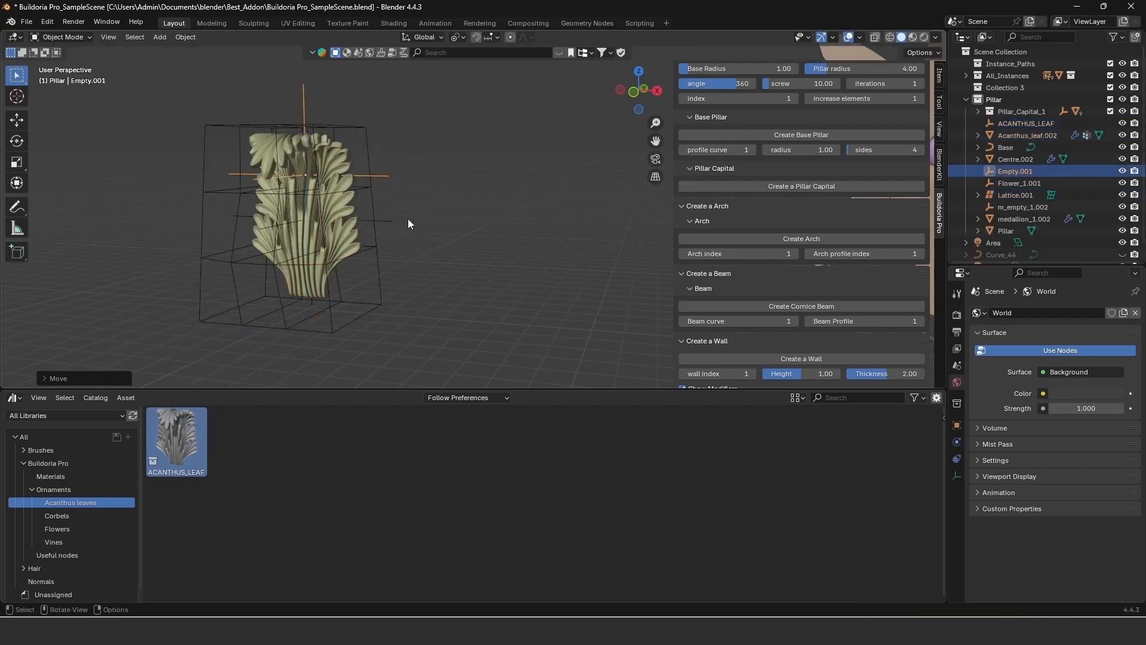
Add the circular instances node from the useful node assets and set its collection to Pillar
key(ctrl+s)
scroll(406, 230, down, 3)
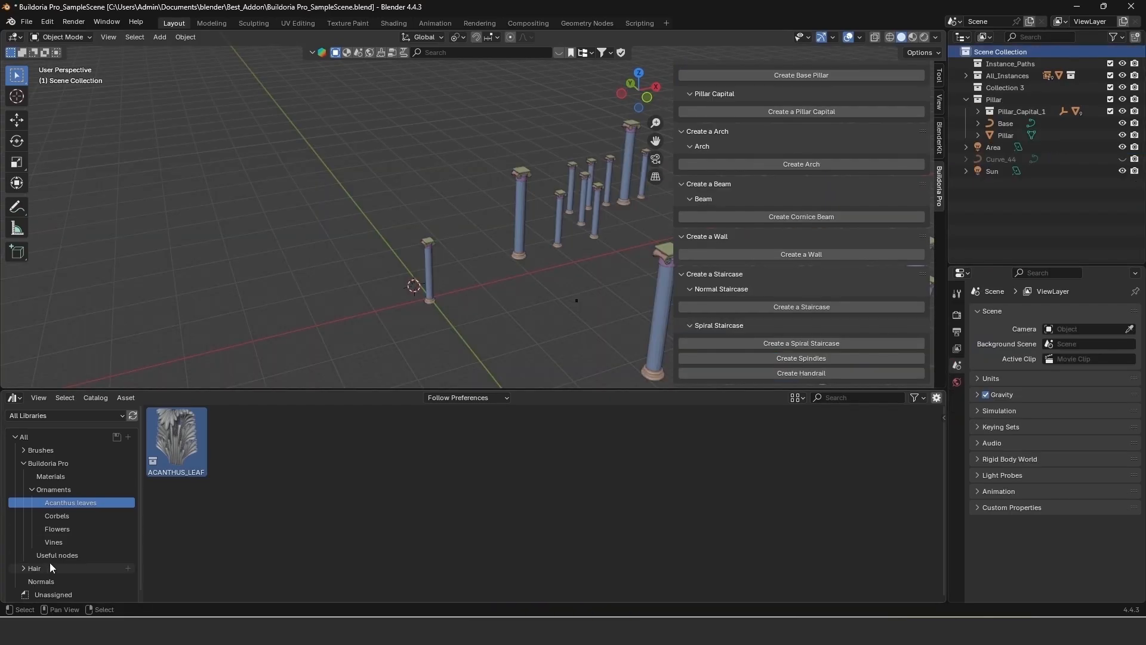
click(57, 555)
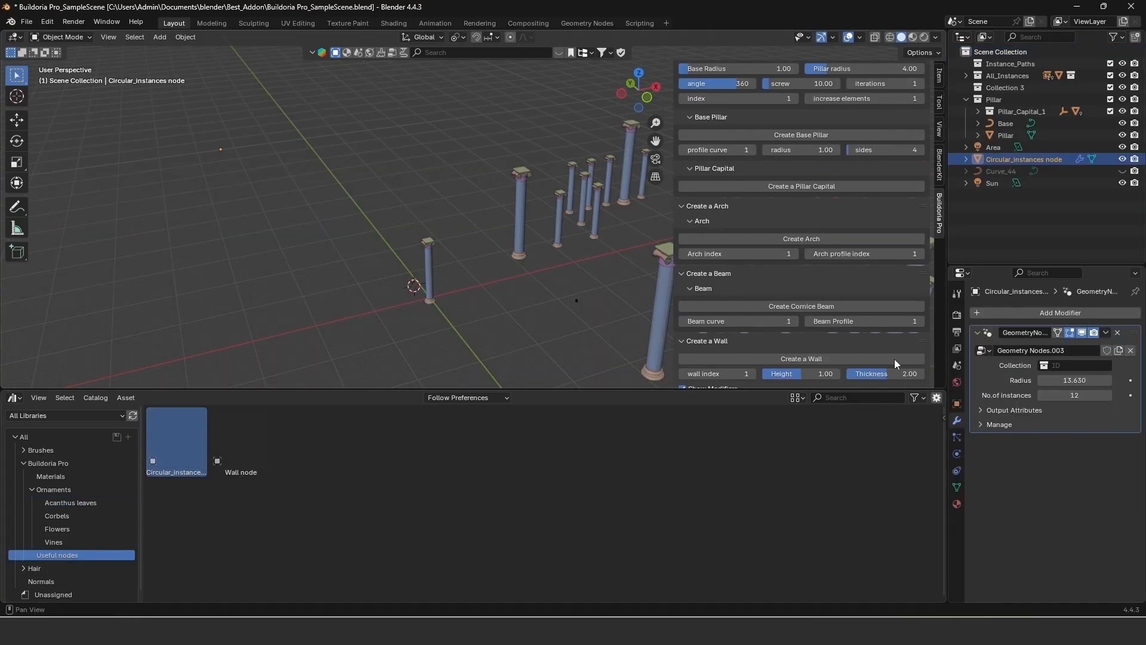
click(1065, 366)
click(980, 446)
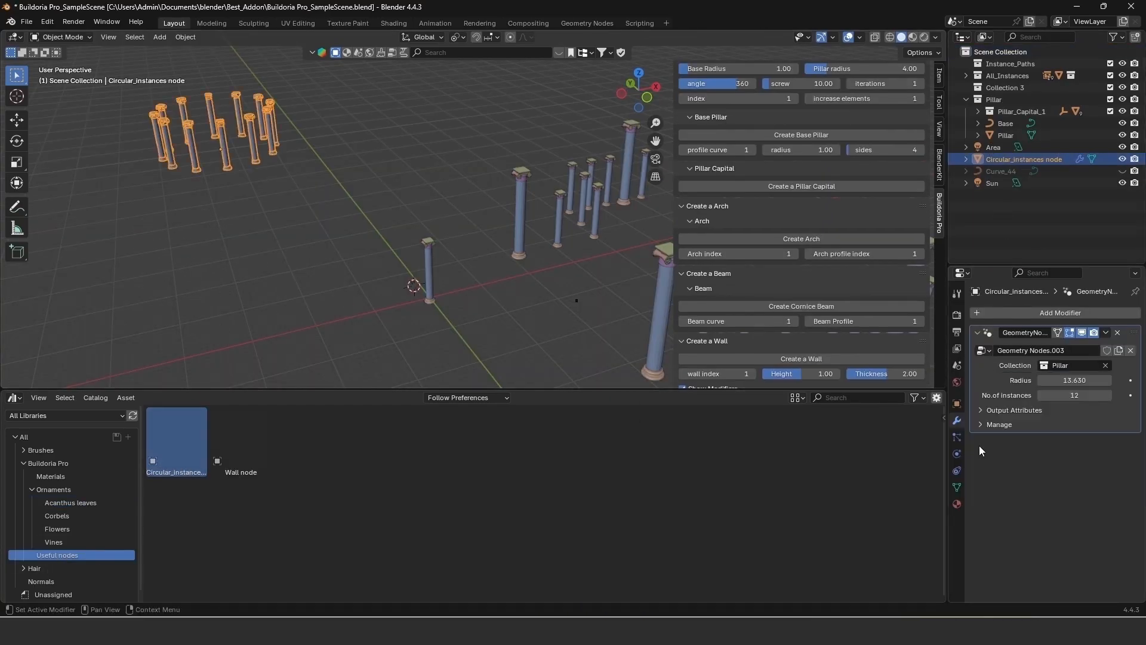
Move the pillar ring closer to the origin and set its radius to 10.55 with 16 instances
key(g)
click(401, 322)
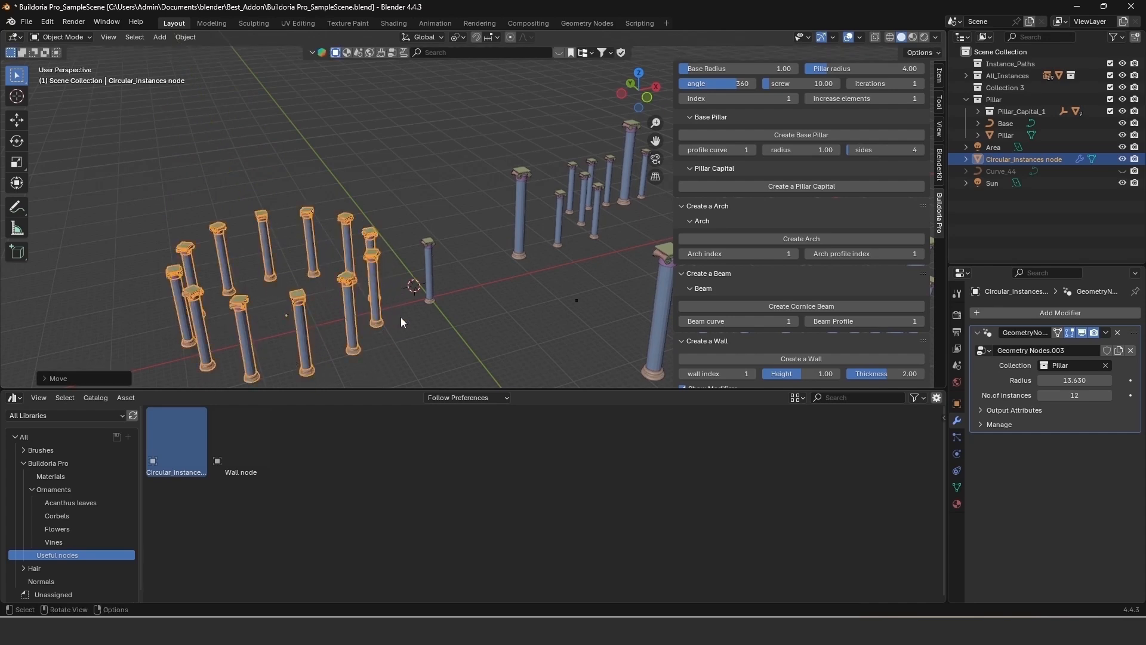
mouse_move(1055, 382)
mouse_down()
mouse_move(1108, 382)
mouse_move(1037, 381)
mouse_move(1092, 395)
mouse_move(1073, 395)
mouse_up()
Move the pillar ring along the X axis, away from the original pillar
scroll(540, 158, down, 3)
key(g)
key(x)
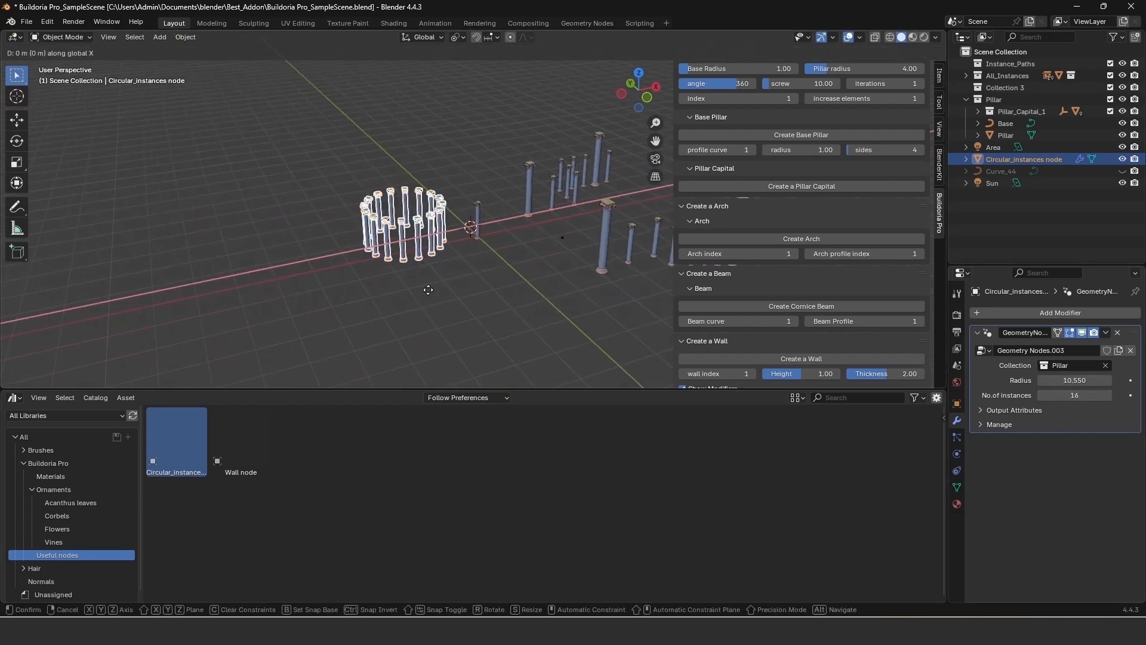
click(317, 311)
middle_drag(522, 319, 443, 283)
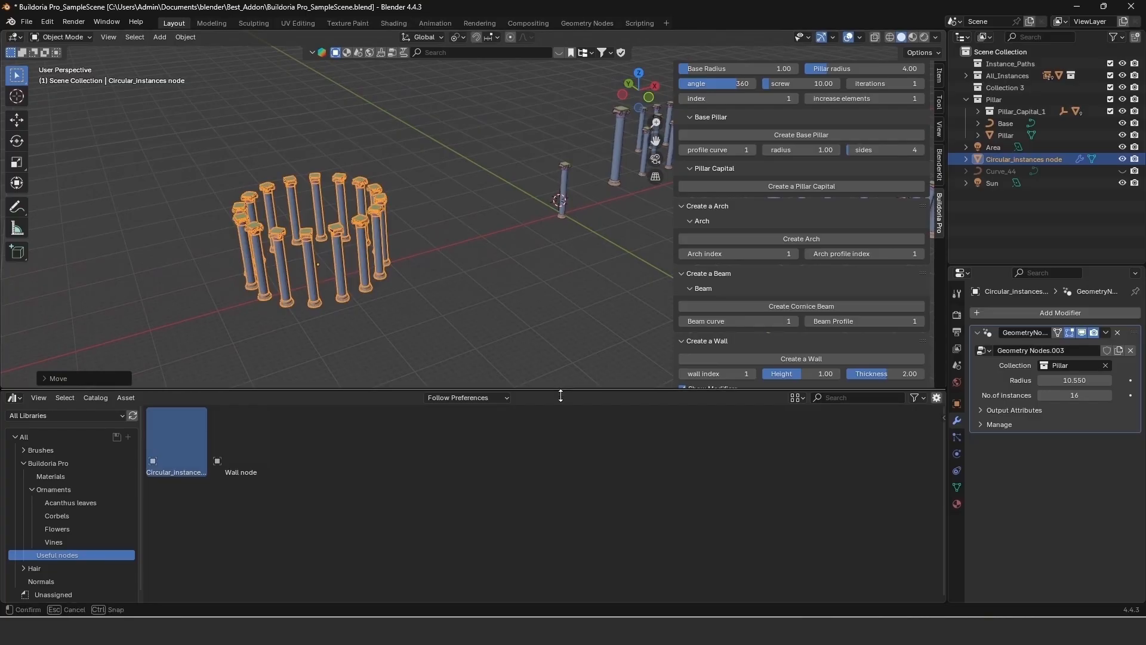
Enlarge the viewport and set the pillar ring's radius to 29.33 and its number of instances to 29
drag(560, 396, 560, 517)
drag(1054, 382, 1107, 394)
scroll(382, 406, down, 3)
shift+middle_drag(382, 406, 273, 345)
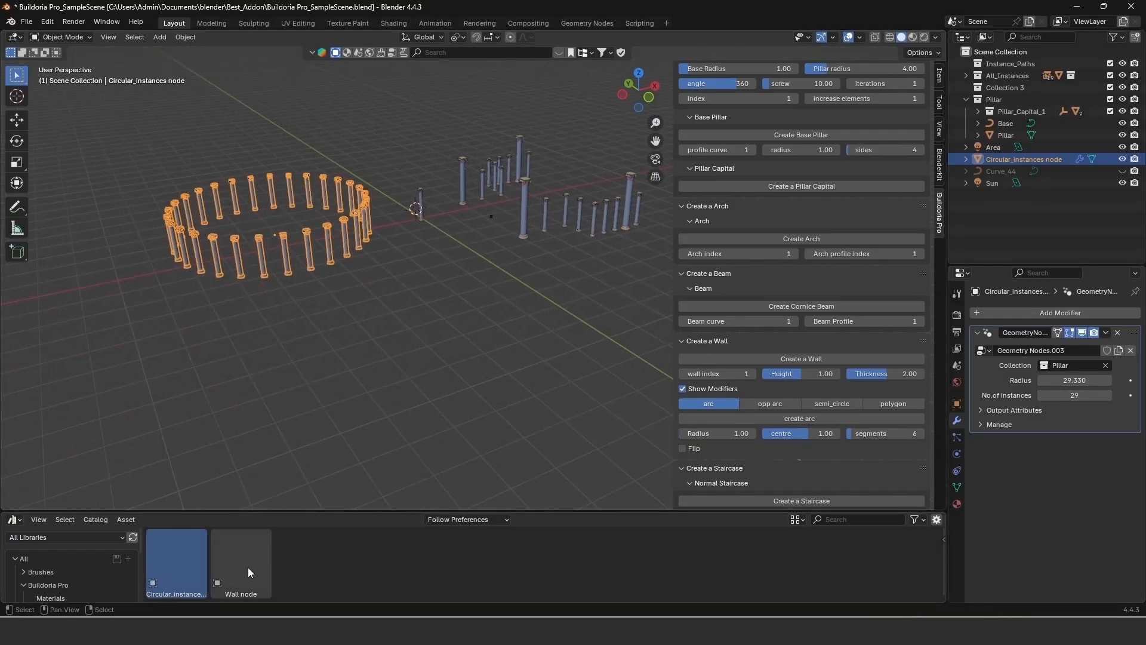
Add the Wall node asset in front of the pillar ring and add a Bézier curve to the scene
drag(248, 567, 392, 392)
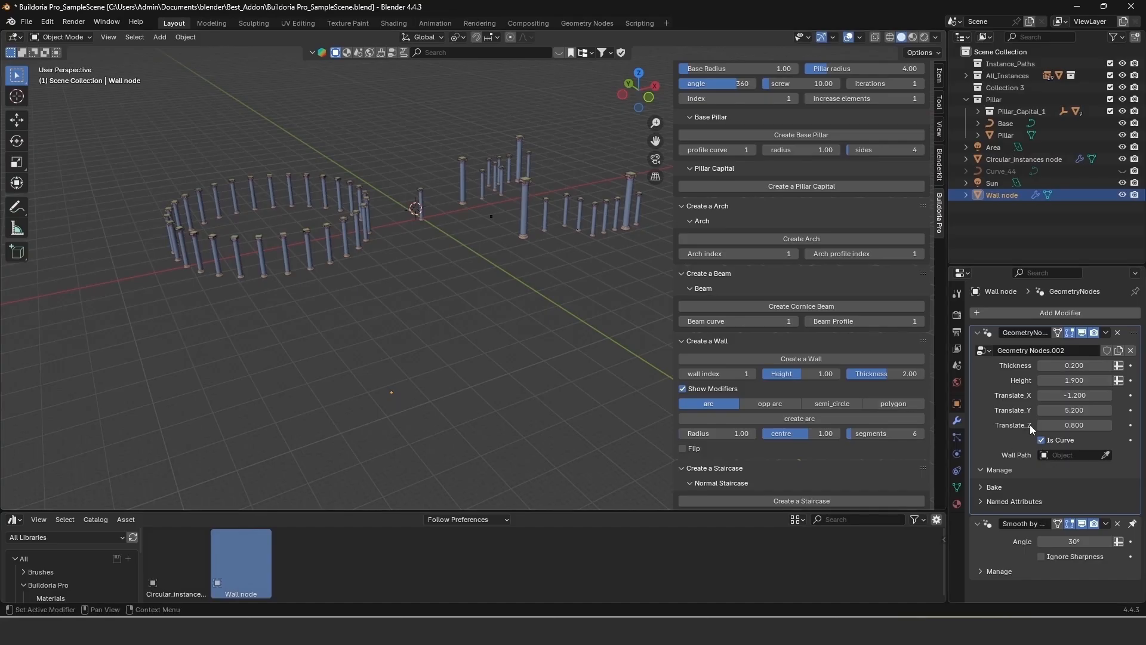
key(shift+a)
mouse_move(489, 225)
click(549, 228)
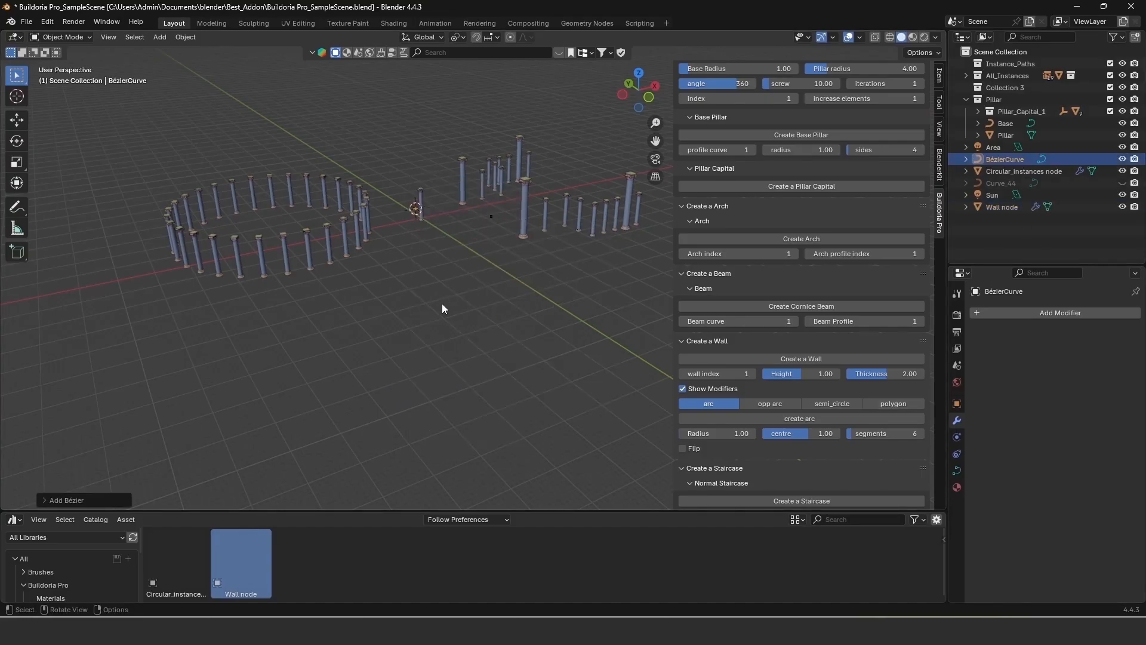
Move the Bézier curve in front of the pillars, scale it up to a long path and apply its transform
key(g)
click(589, 327)
key(s)
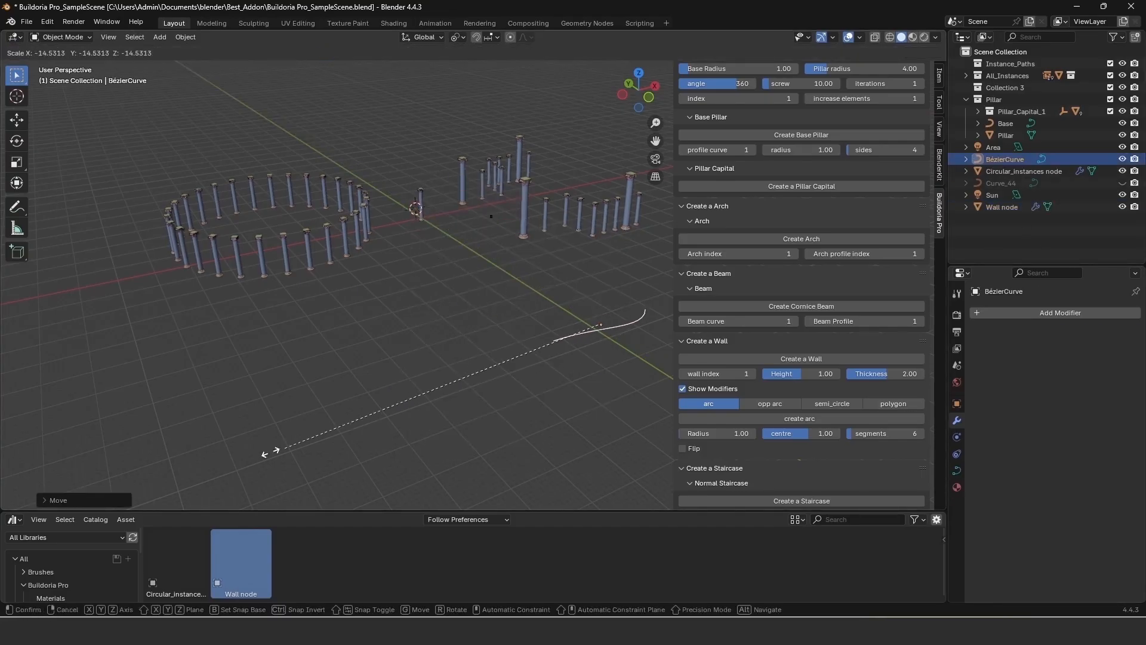
click(547, 376)
key(ctrl+a)
click(548, 377)
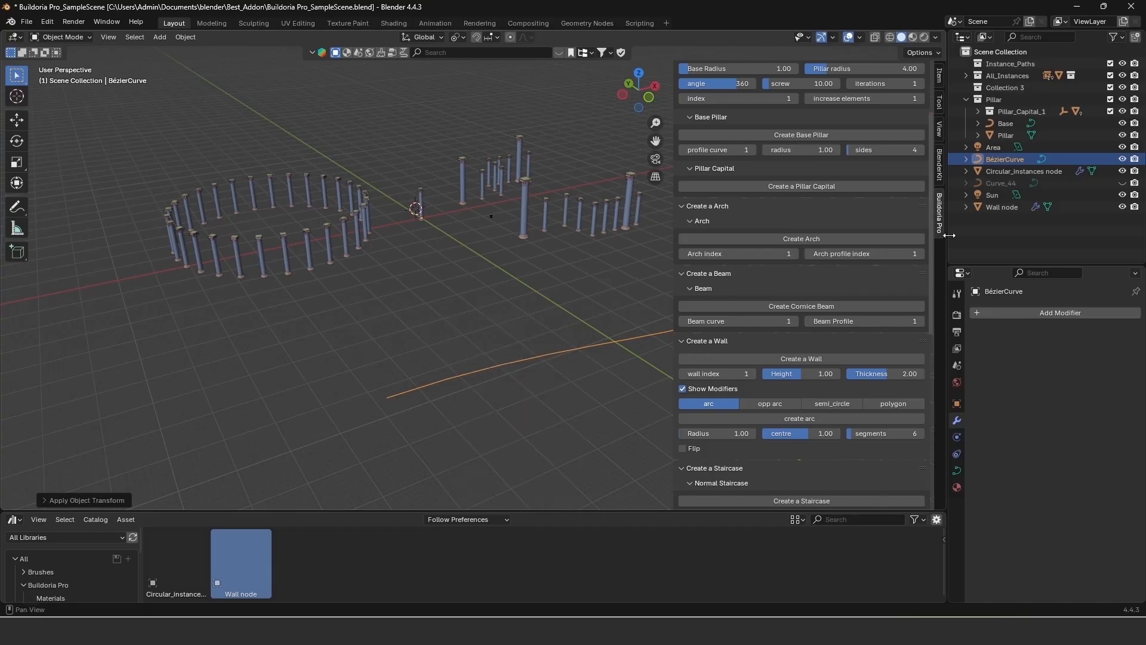
Open the Wall node's GeometryNodes modifier settings and assign BézierCurve as its Wall Path
click(1003, 206)
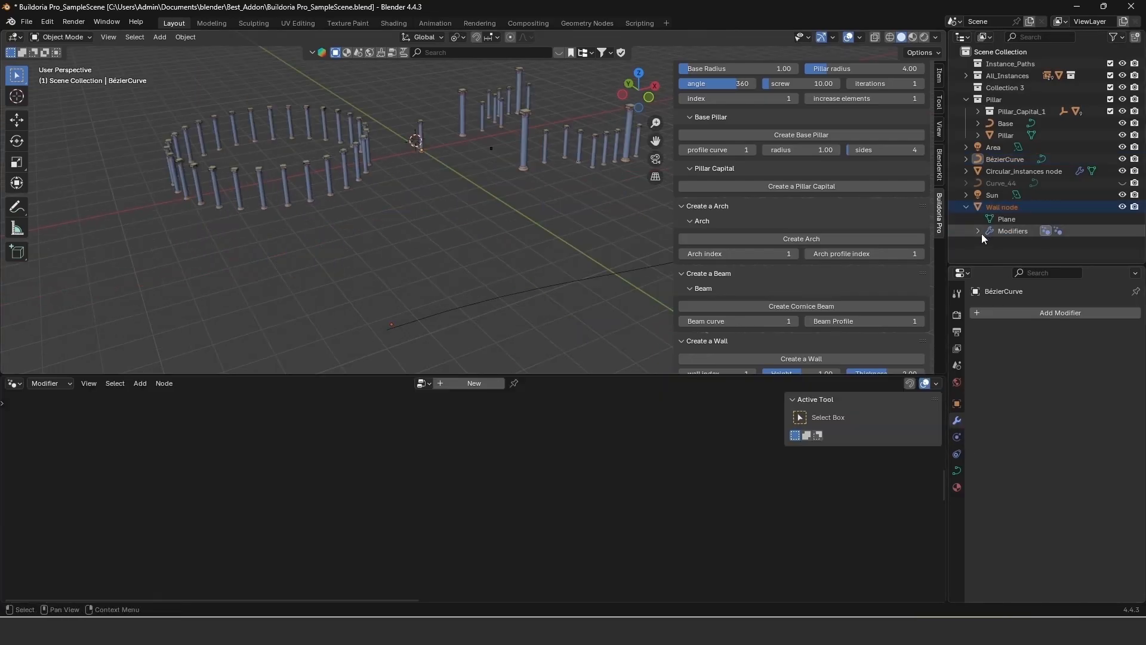
click(978, 230)
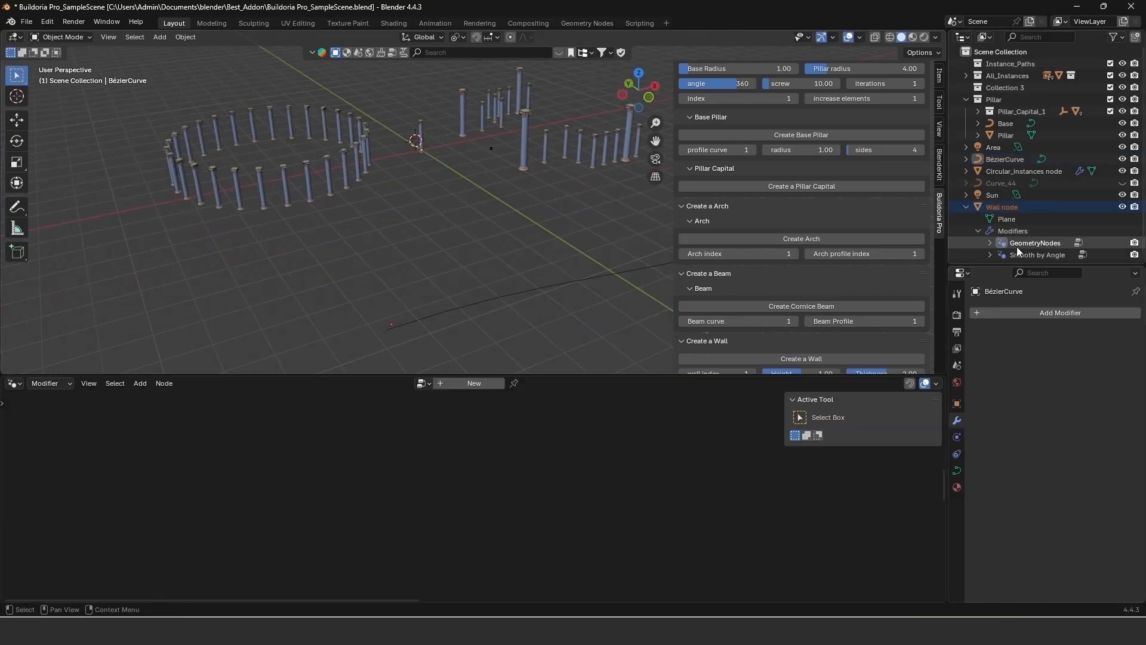
click(1019, 244)
middle_drag(426, 324, 489, 332)
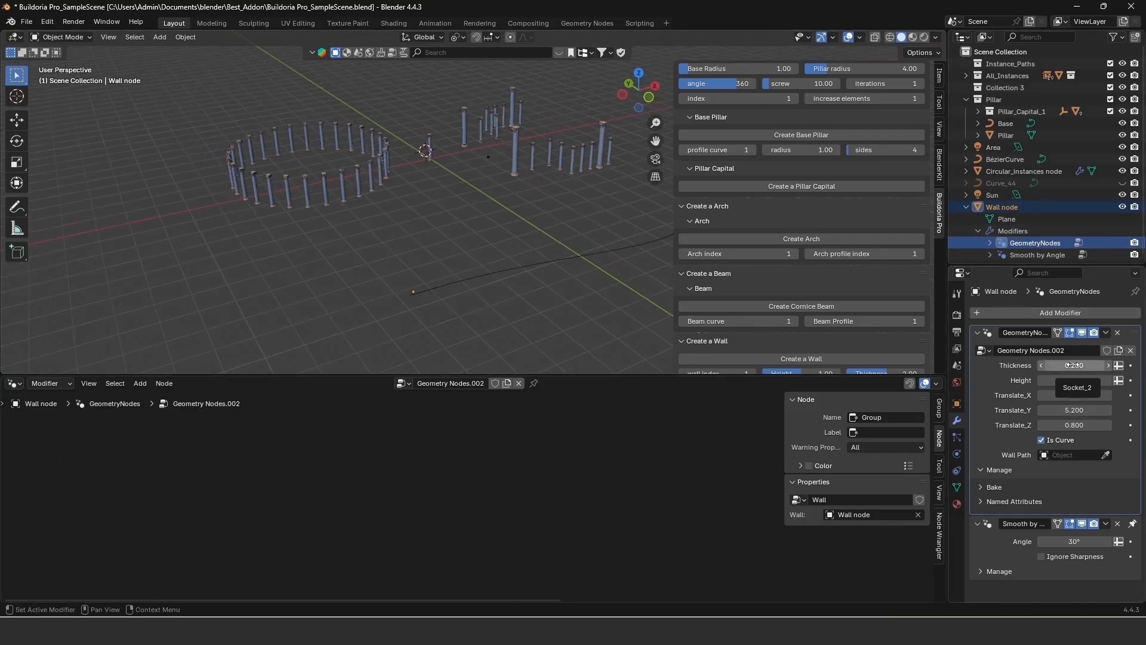
click(1048, 455)
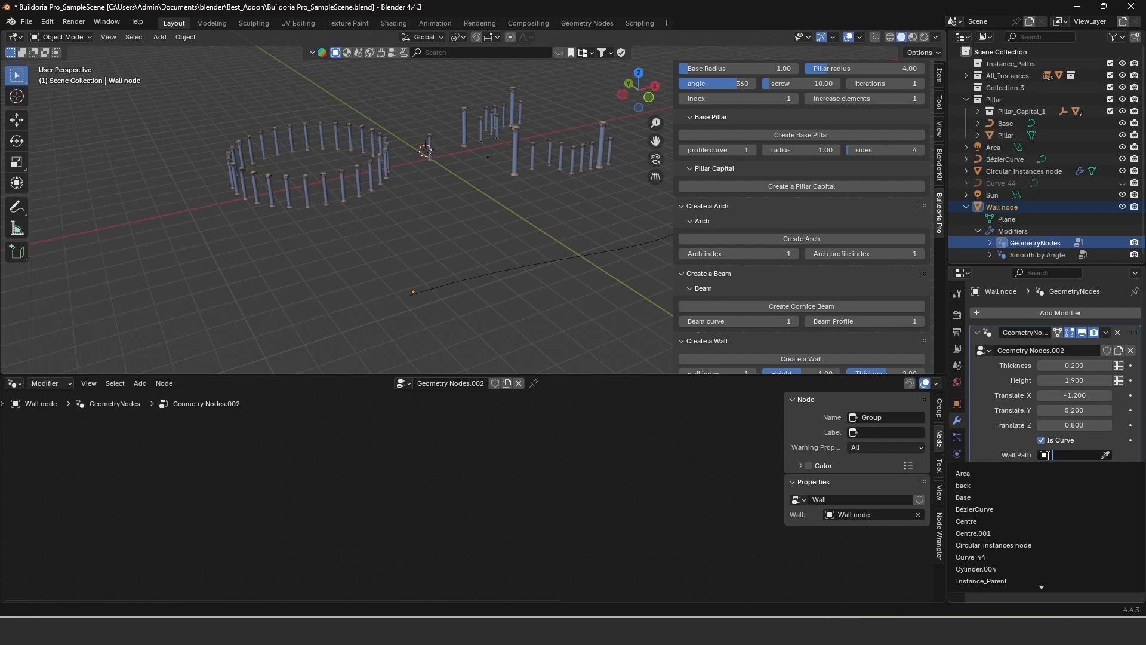
click(997, 508)
Set the wall's height to 0.350 and its translation to X -3.980, Y 4.110 and Z 8.840
scroll(500, 298, down, 4)
shift+middle_drag(500, 298, 482, 358)
drag(1074, 380, 982, 380)
mouse_move(518, 328)
middle_down()
mouse_move(520, 341)
mouse_move(512, 330)
middle_up()
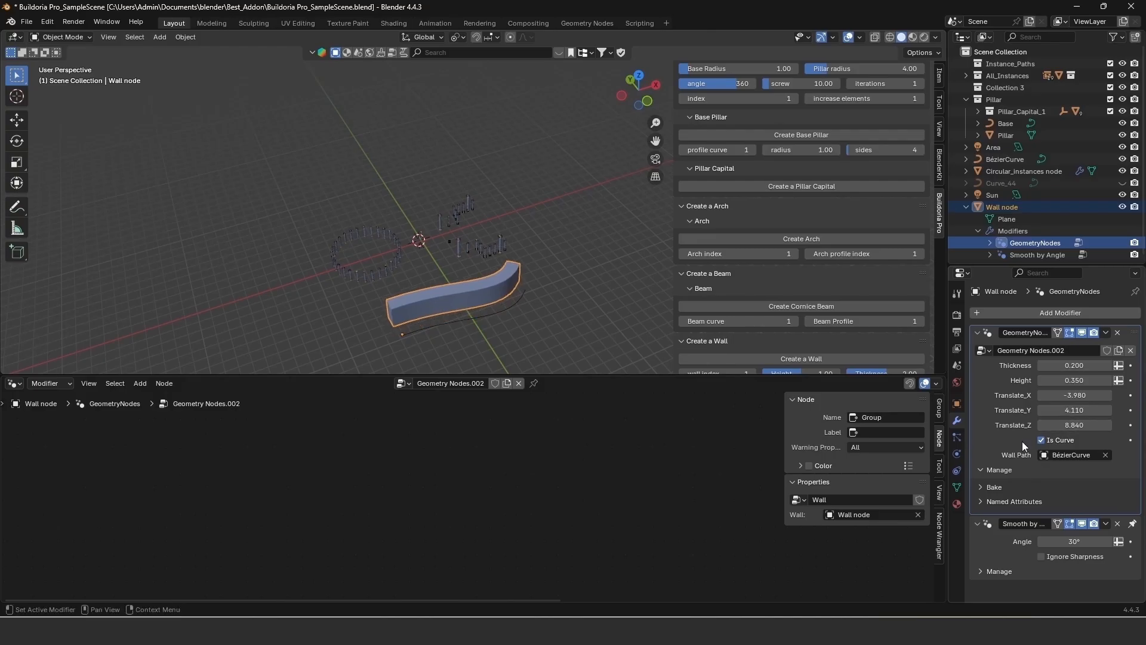
Undo the last change to the wall
key(ctrl+z)
scroll(422, 292, up, 2)
scroll(507, 346, down, 1)
shift+middle_drag(507, 345, 425, 322)
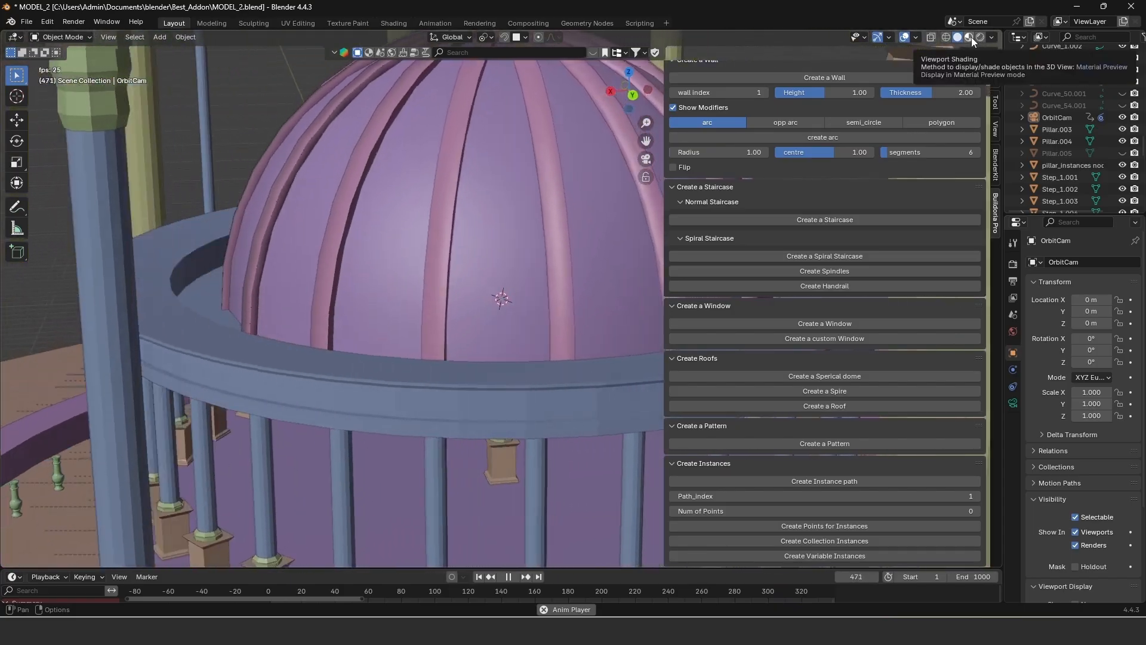
Switch the domed building model's viewport to Material Preview shading
click(969, 37)
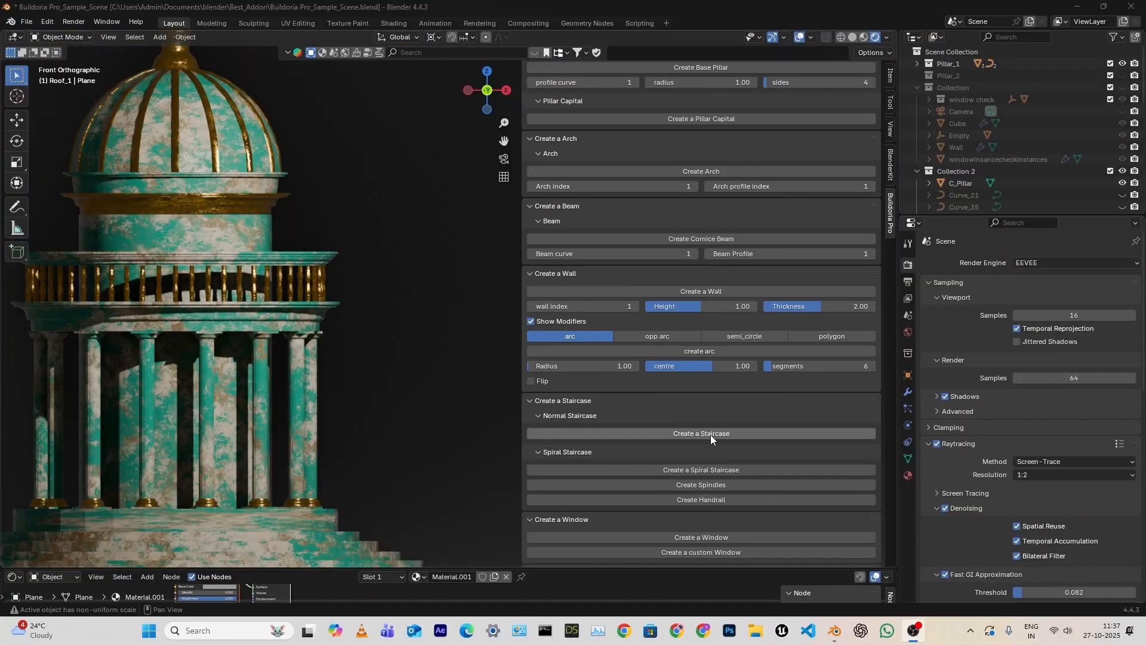
scroll(710, 434, down, 8)
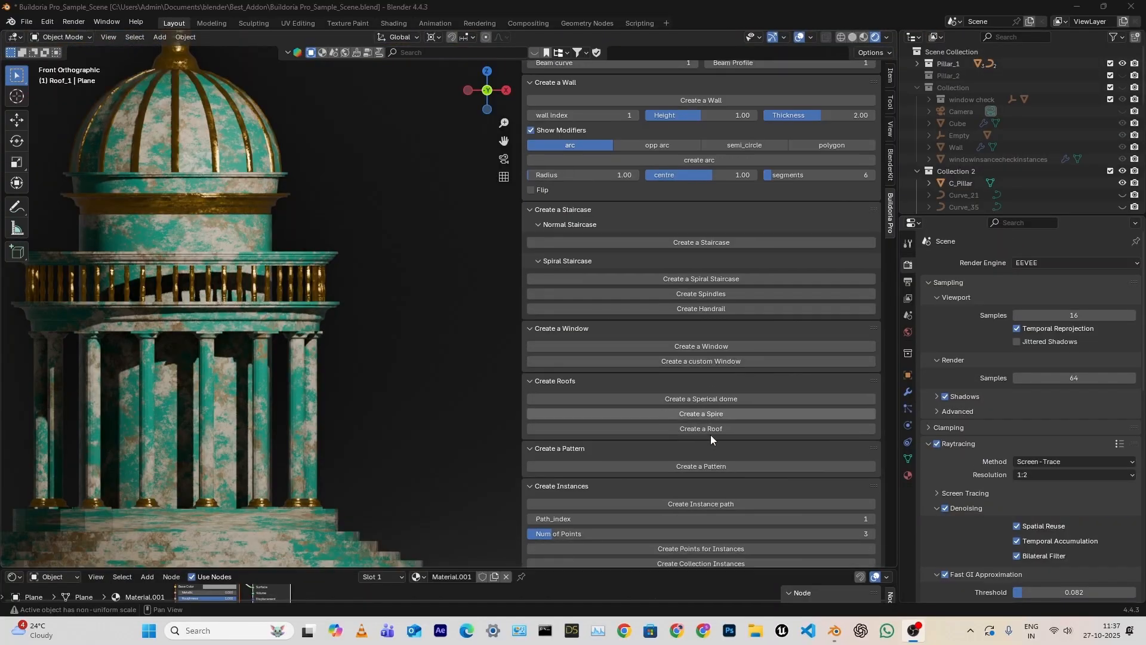